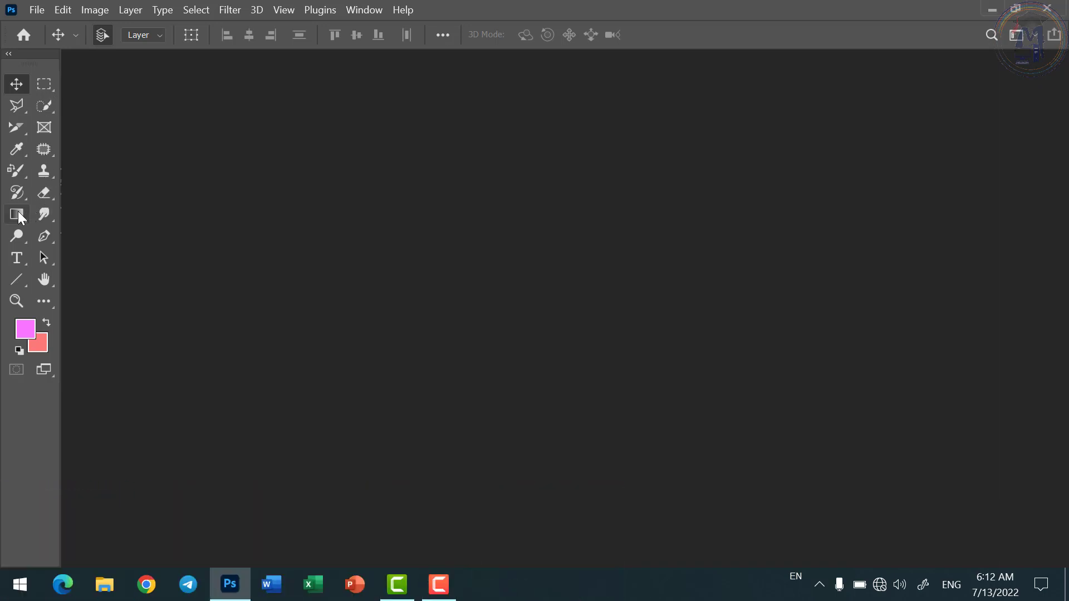
# Step: Examine the tool variants grouped with the Gradient, Type and Line tools, choosing the Paint Bucket tool in the gradient group
pyautogui.click(15, 212)
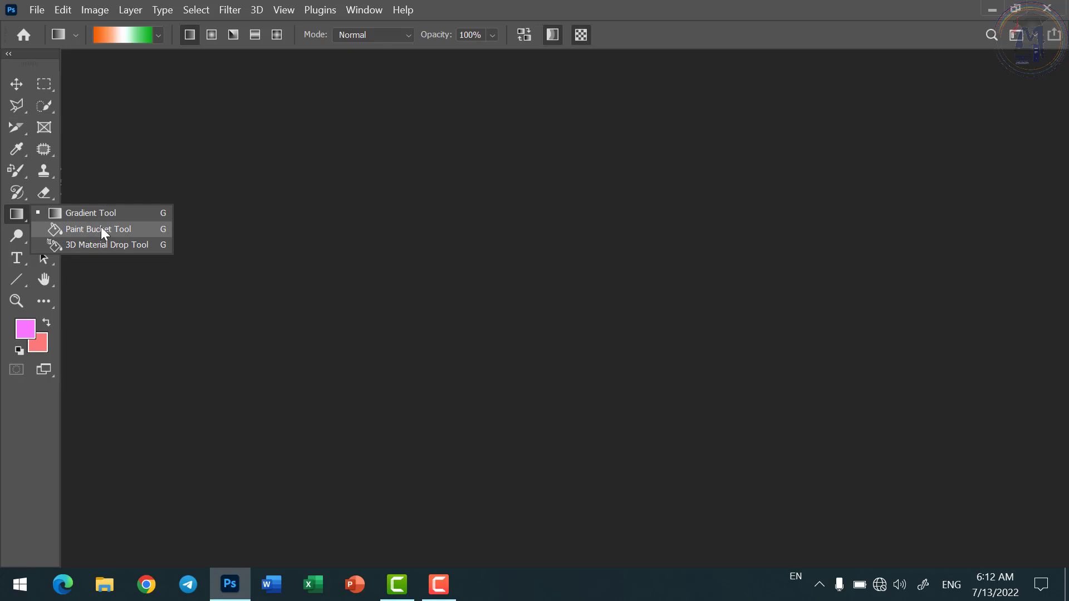
pyautogui.click(16, 85)
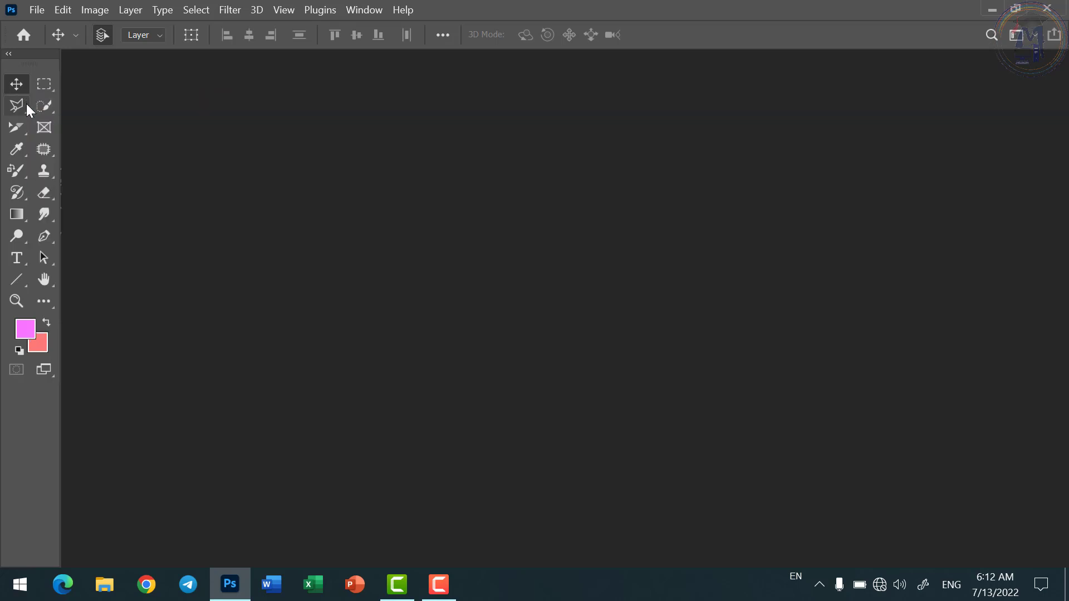
pyautogui.click(16, 212)
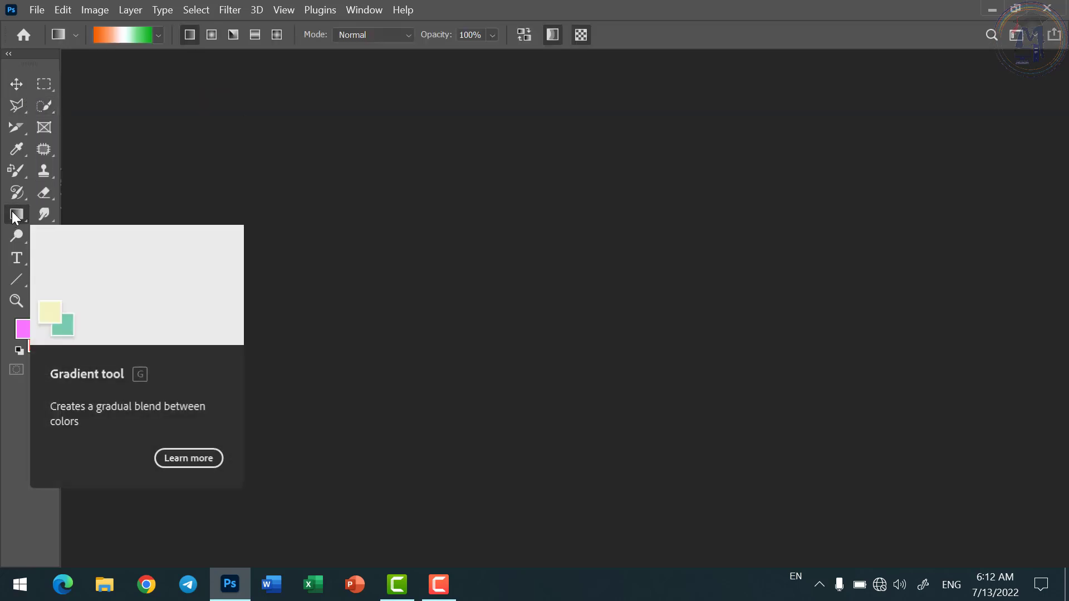
pyautogui.rightClick(13, 213)
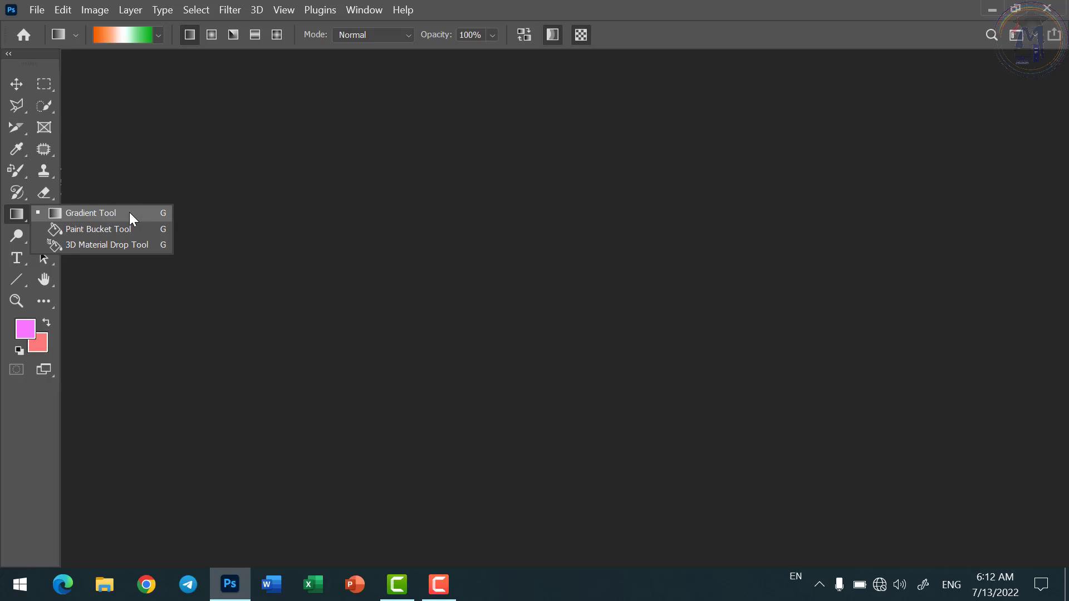
pyautogui.click(106, 233)
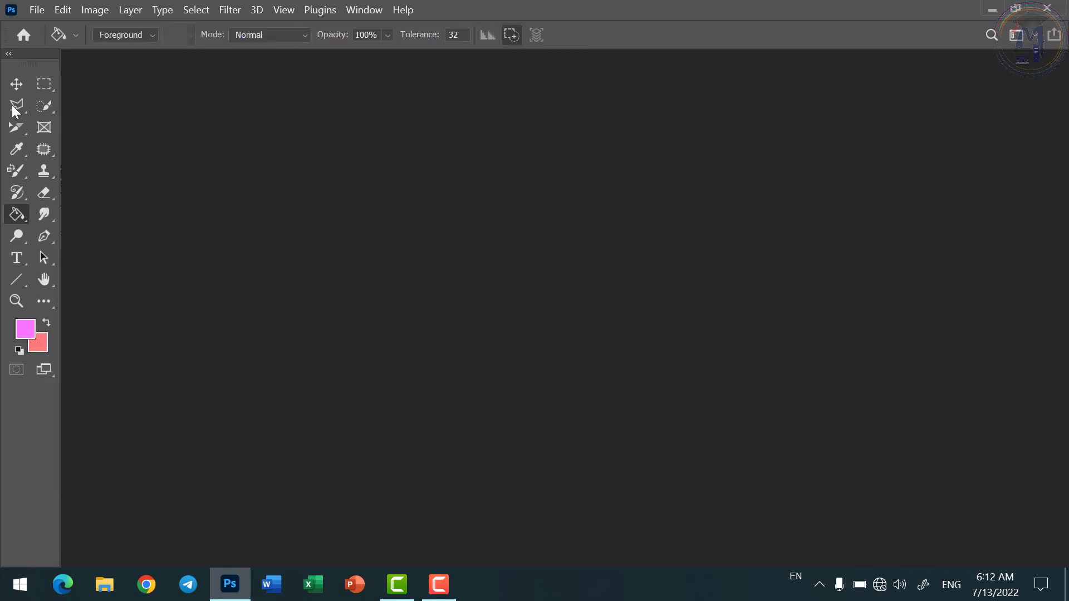
pyautogui.click(15, 86)
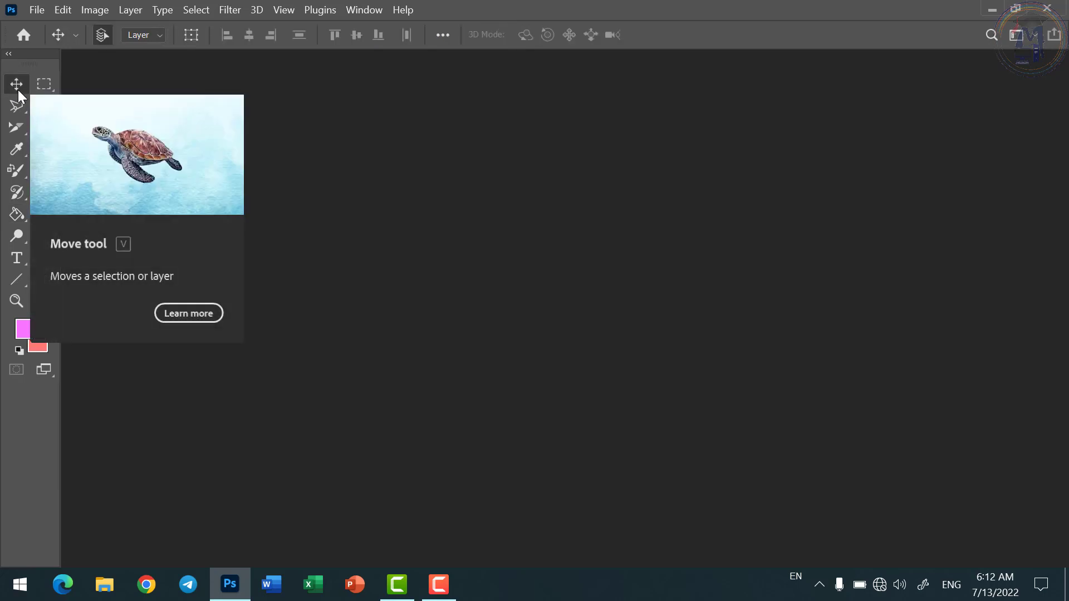
pyautogui.click(19, 216)
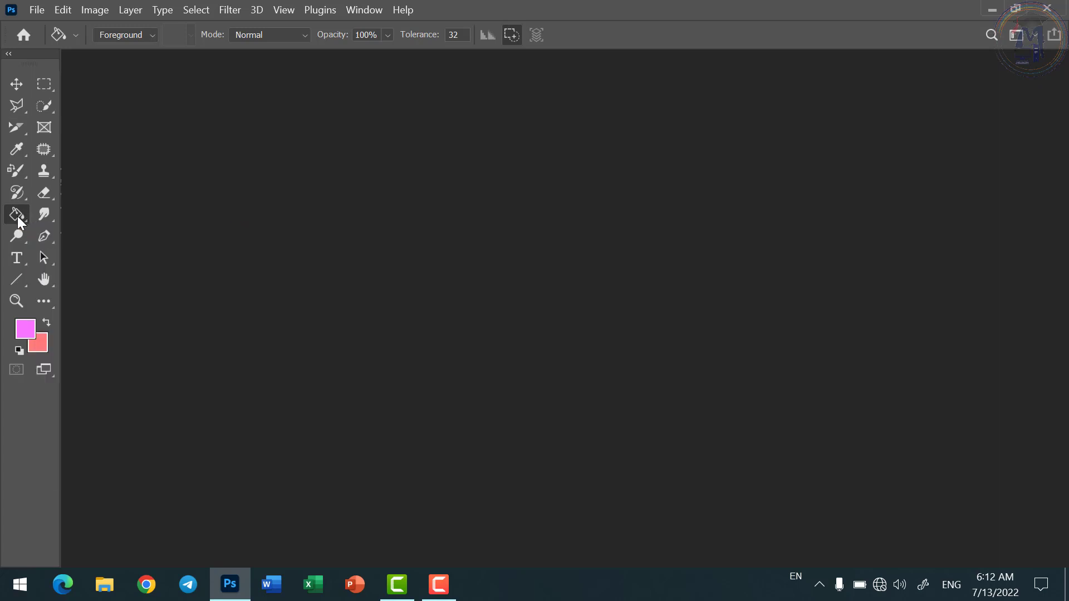
pyautogui.click(19, 258)
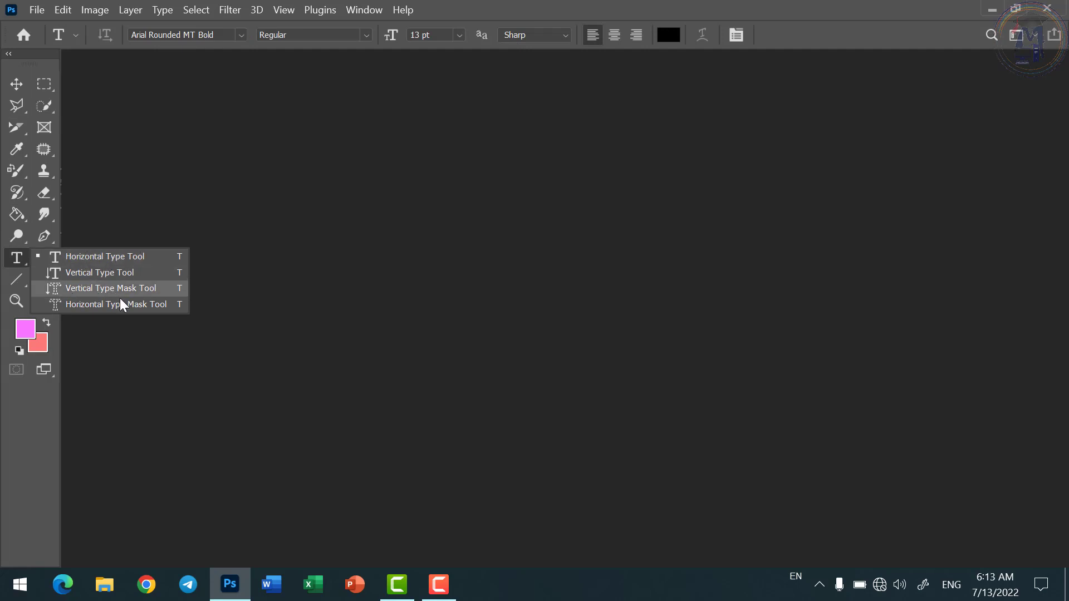
pyautogui.click(19, 260)
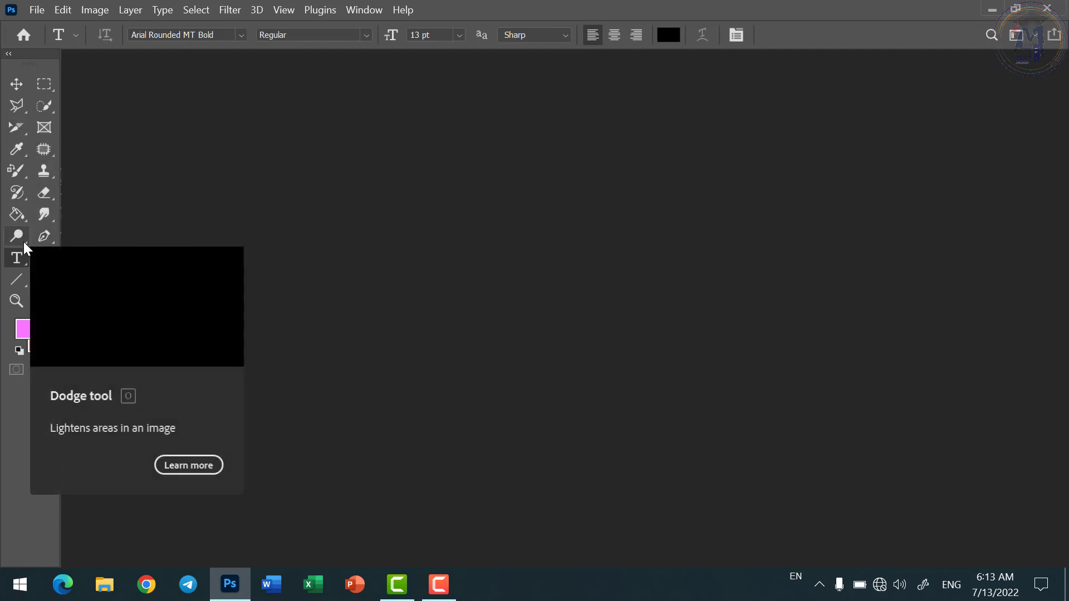
pyautogui.click(17, 279)
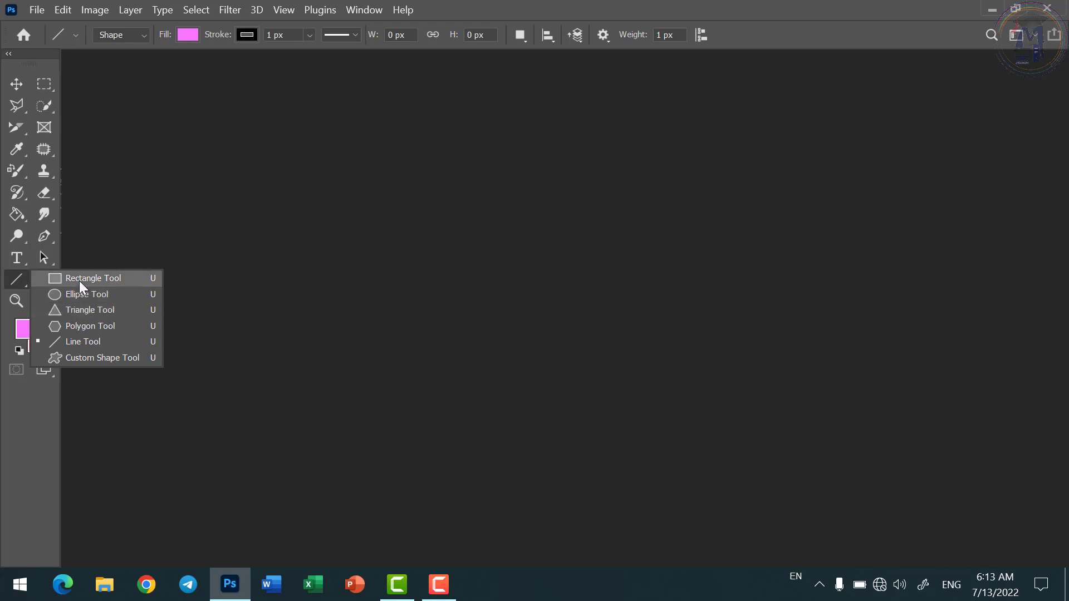
pyautogui.click(18, 279)
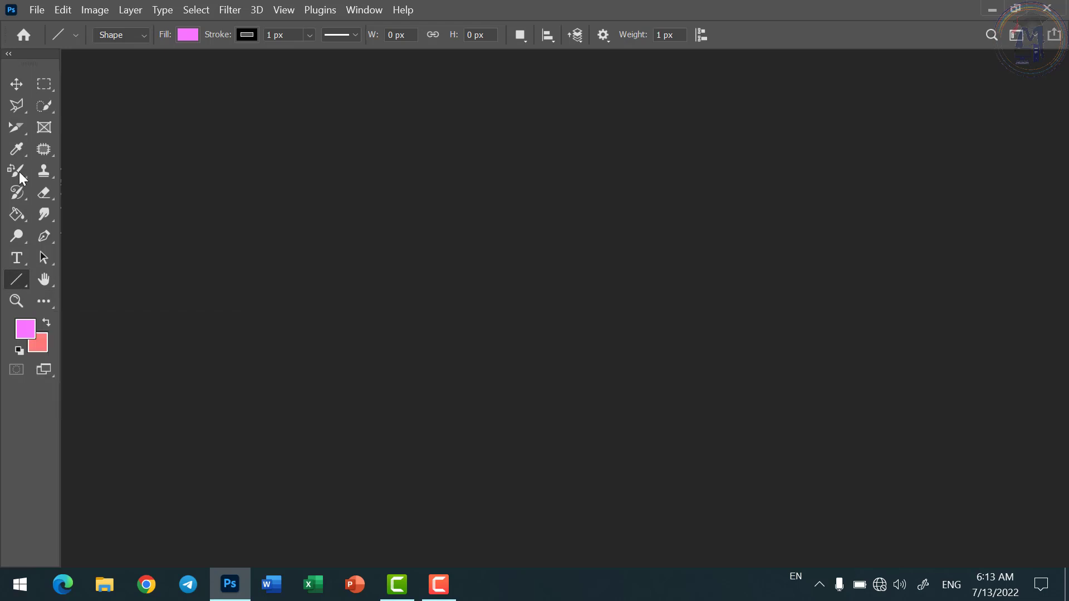
# Step: Create a new document from the recent custom 7 x 7 inch, 300 ppi preset with a white background
pyautogui.click(38, 17)
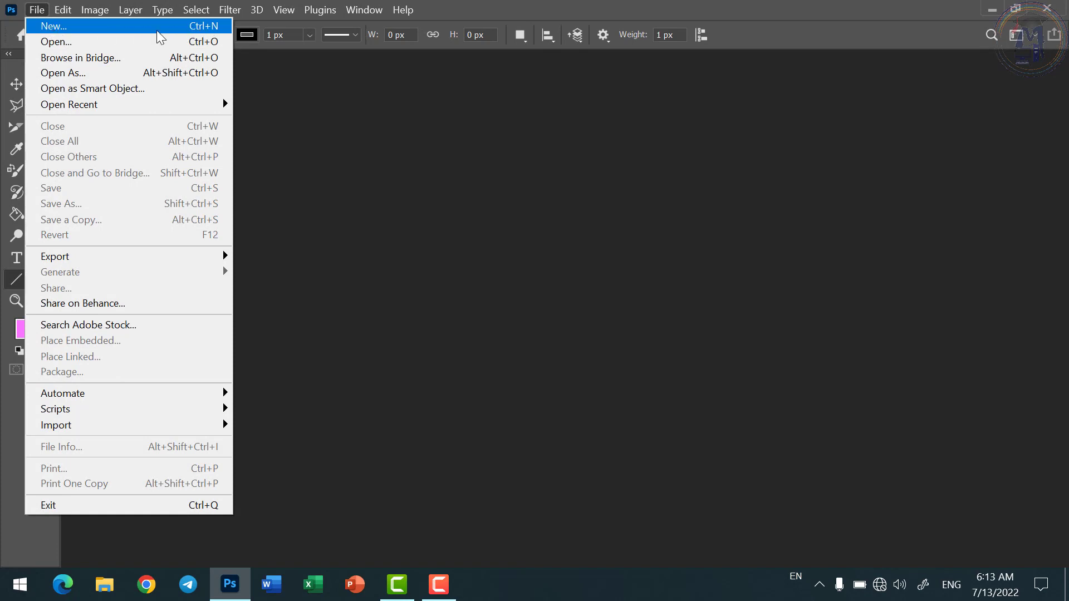
pyautogui.click(37, 12)
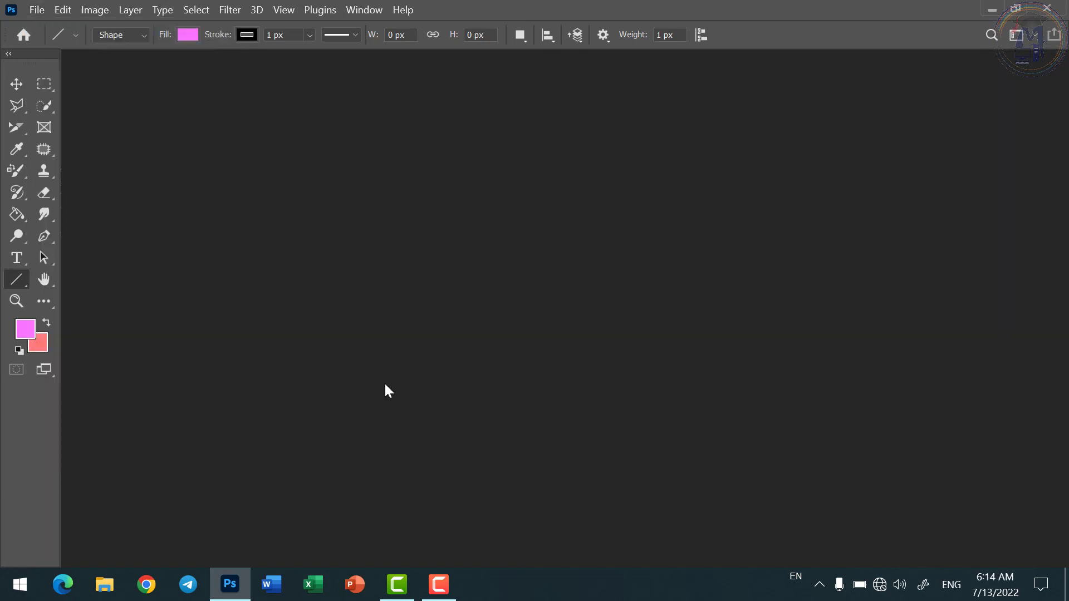
pyautogui.hotkey('ctrl', 'n')
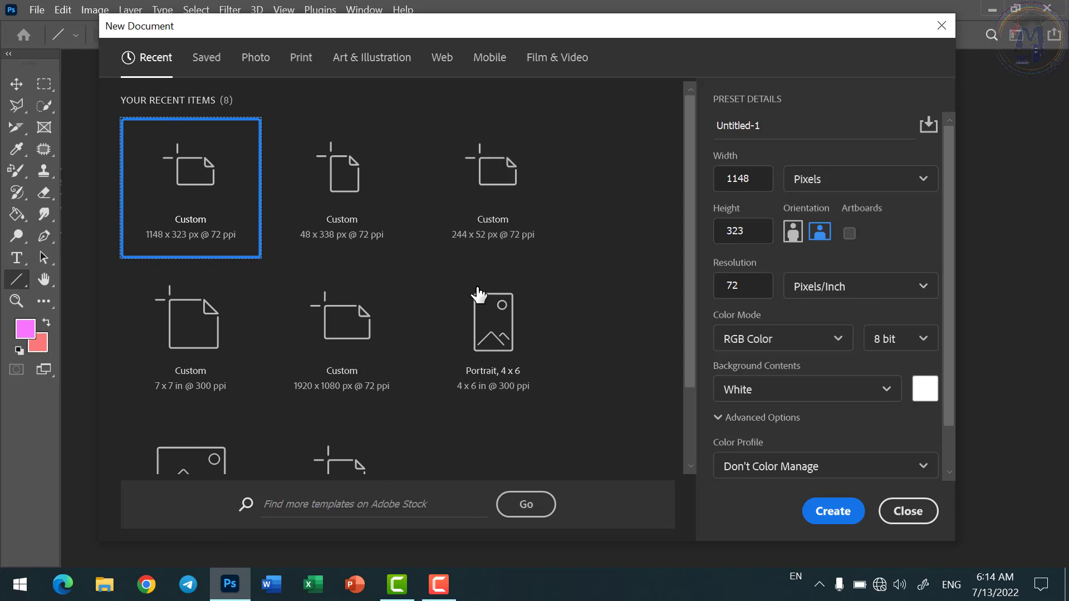
pyautogui.click(217, 343)
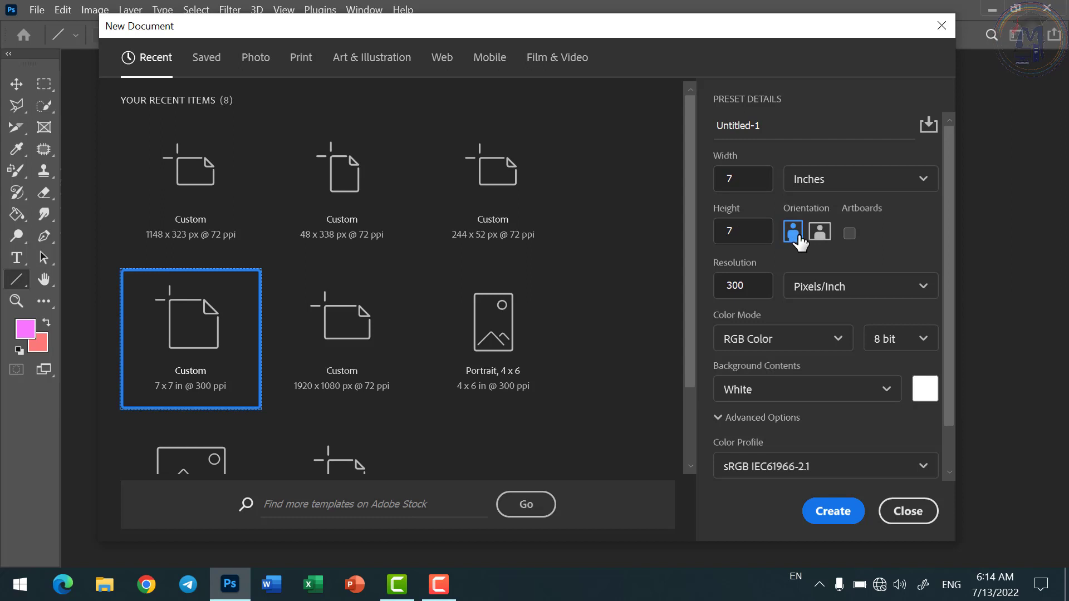
pyautogui.moveTo(756, 287); pyautogui.dragTo(716, 285)
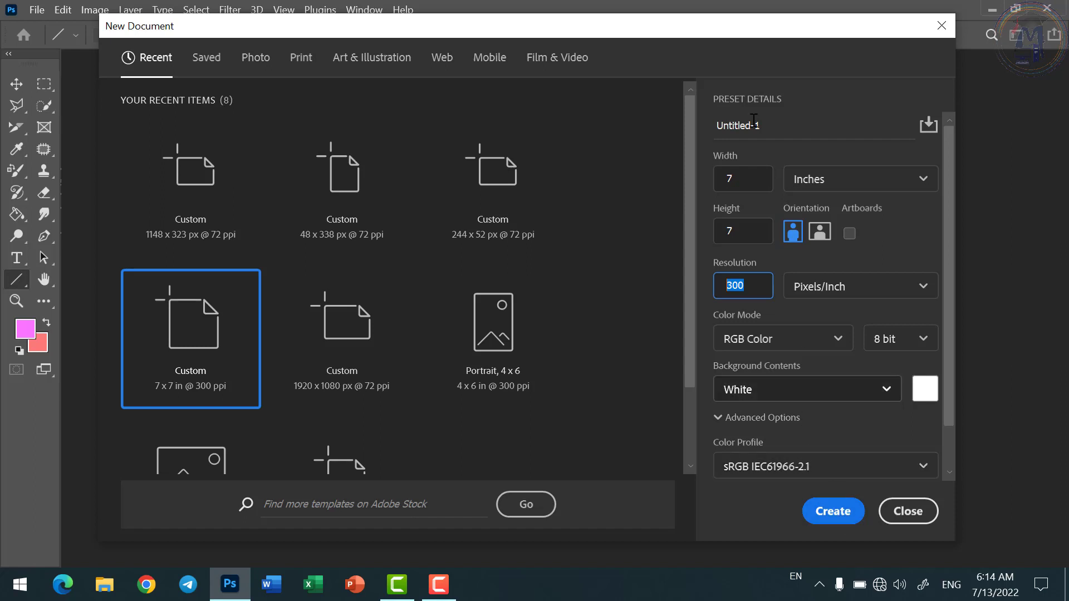
pyautogui.moveTo(779, 122); pyautogui.dragTo(714, 122)
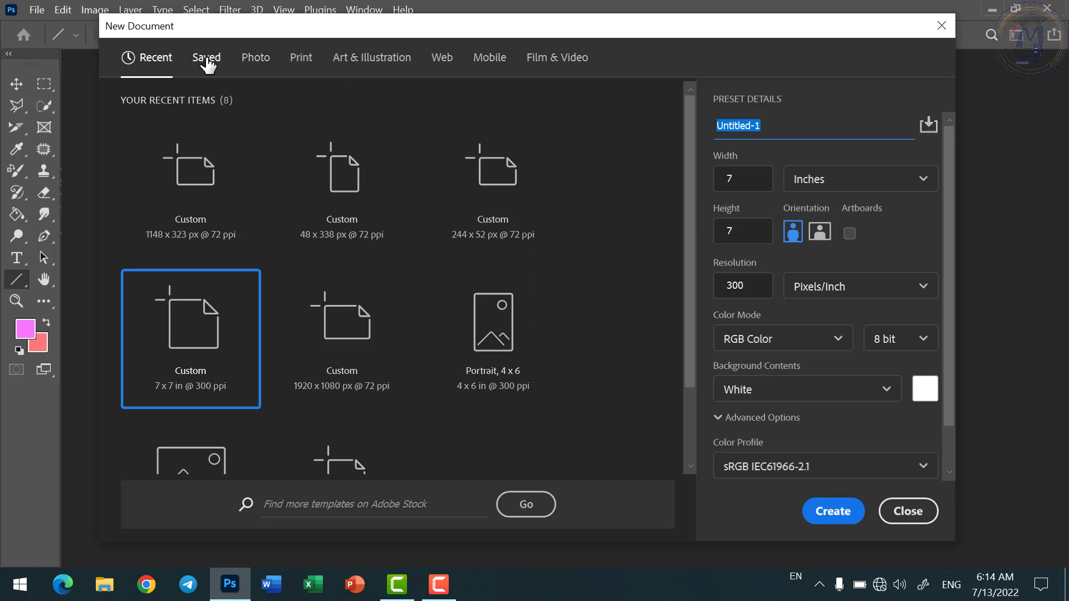
pyautogui.click(830, 513)
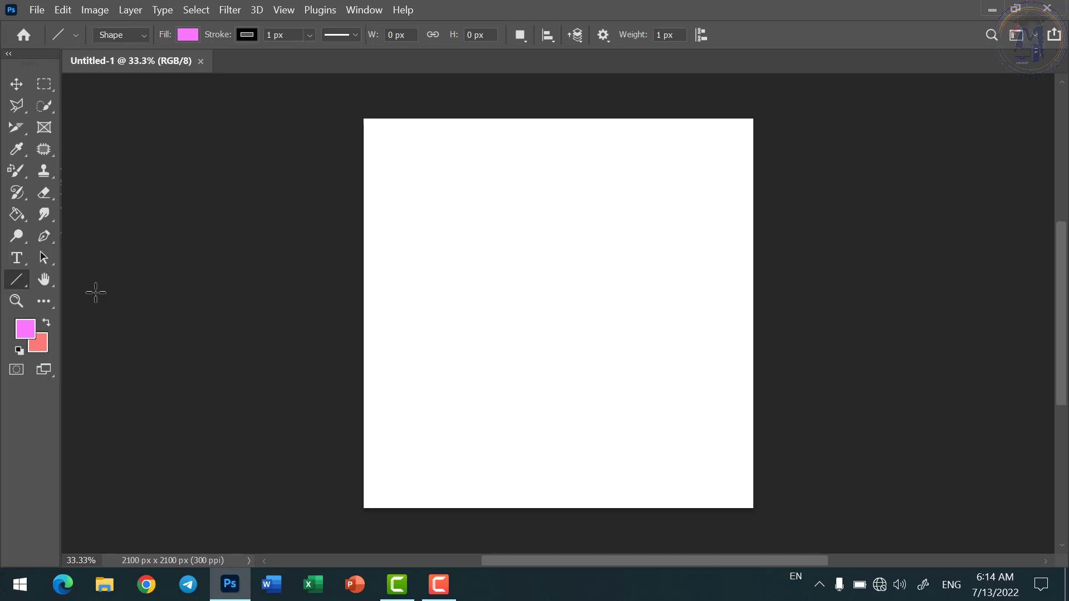
# Step: Switch from the Line tool to the Rectangle tool
pyautogui.rightClick(18, 277)
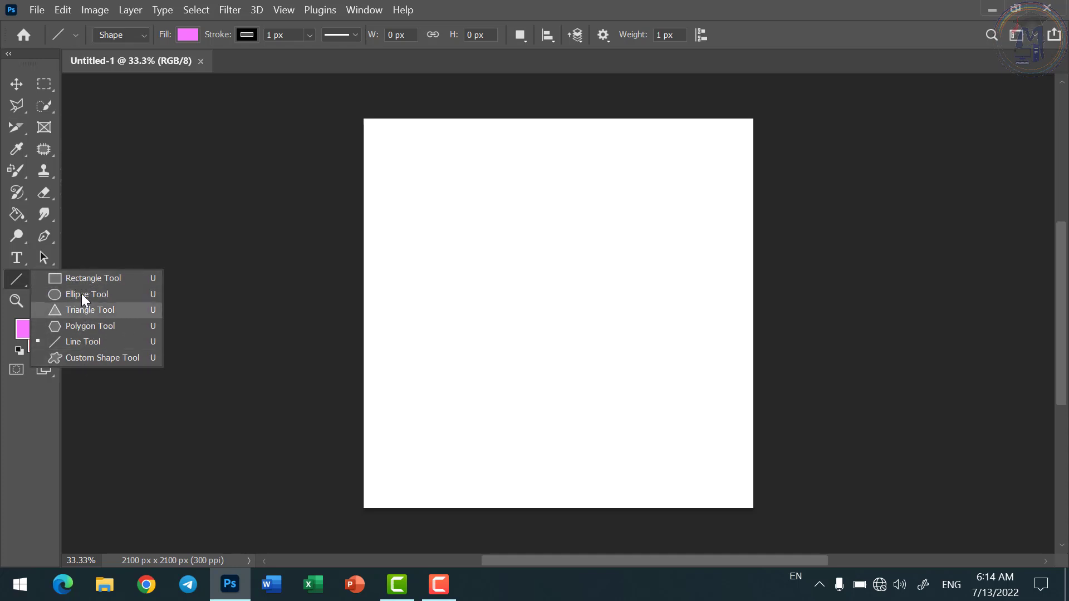
pyautogui.click(80, 280)
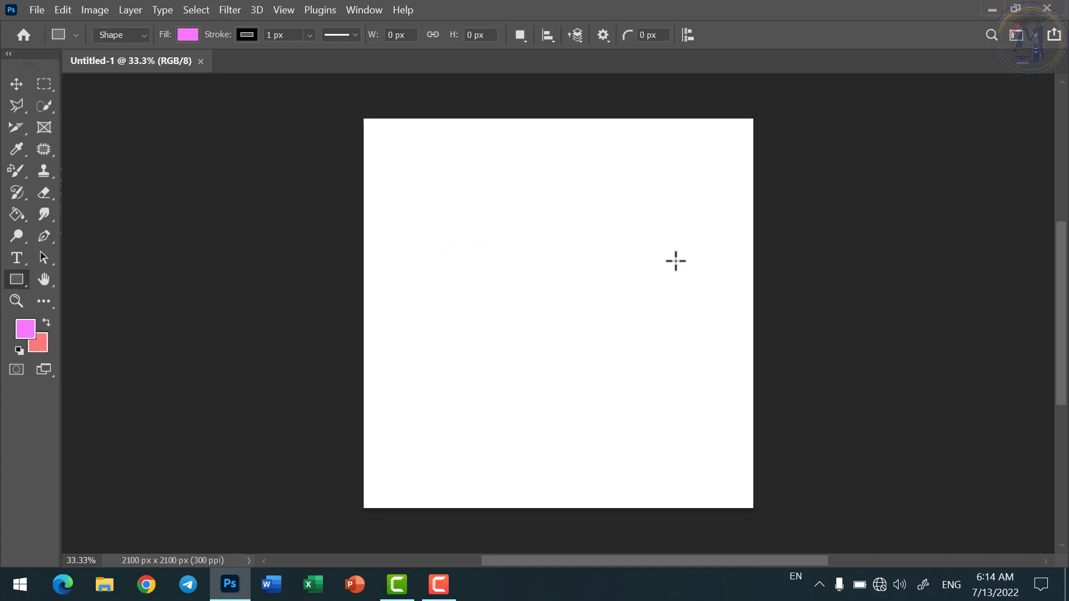
pyautogui.hotkey('ctrl', '+')
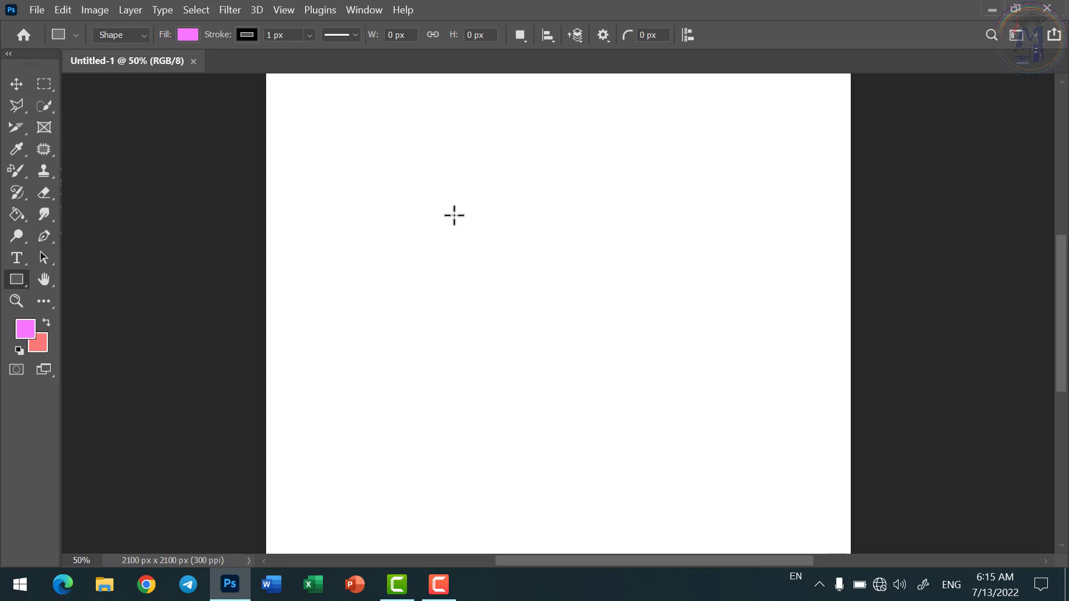
pyautogui.hotkey('ctrl', '-')
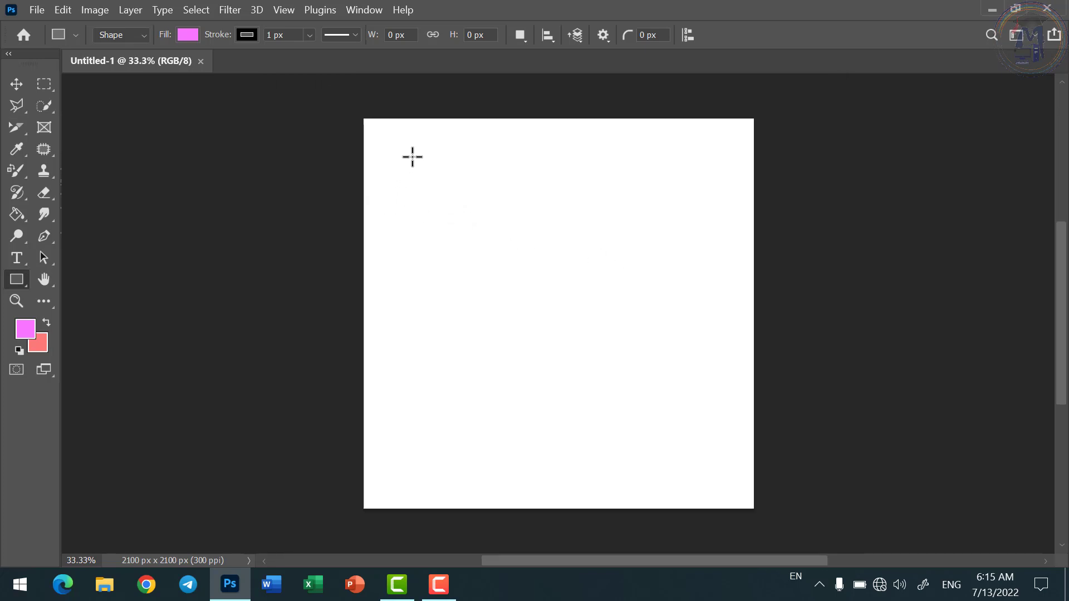
# Step: Create a 100 x 100 px rectangle near the canvas's upper-left corner, move the Properties panel off the canvas, and undo the rectangle
pyautogui.click(412, 157)
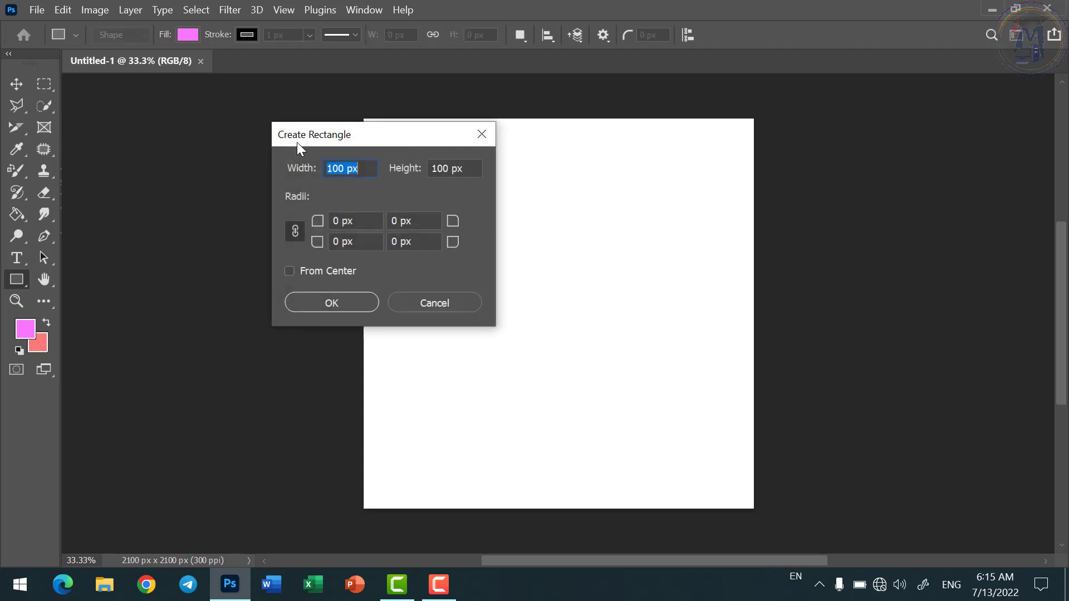
pyautogui.moveTo(341, 137); pyautogui.dragTo(195, 134)
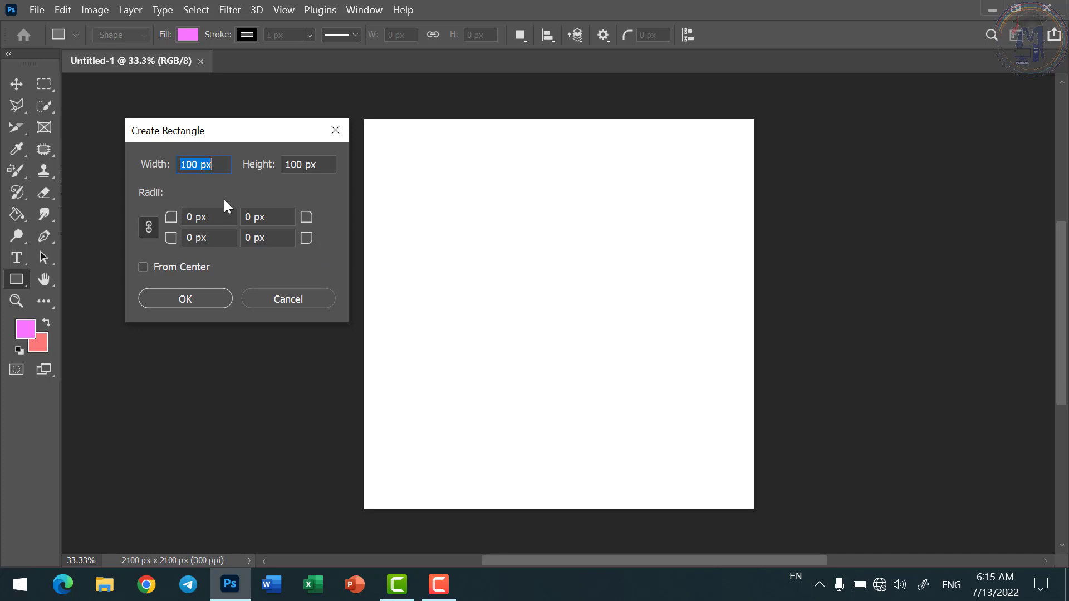
pyautogui.click(197, 296)
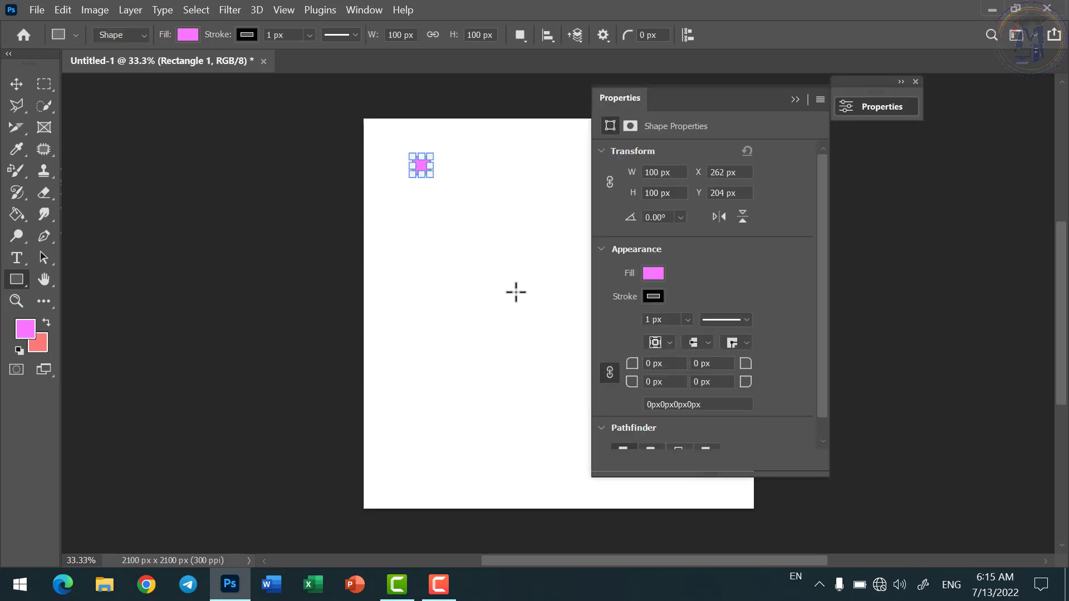
pyautogui.moveTo(689, 102); pyautogui.dragTo(911, 93)
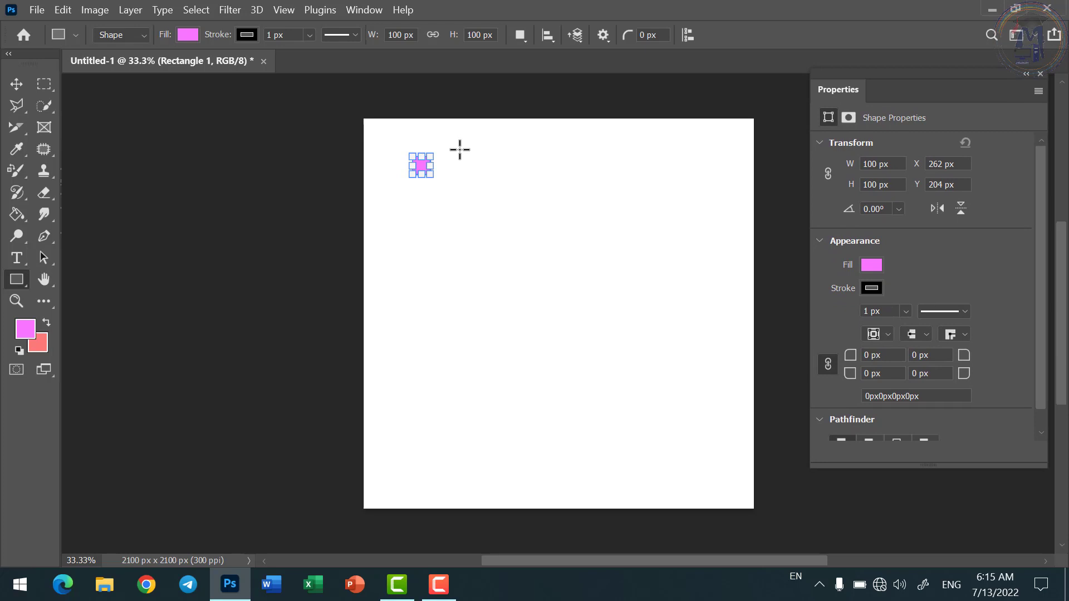
pyautogui.hotkey('ctrl', 'z')
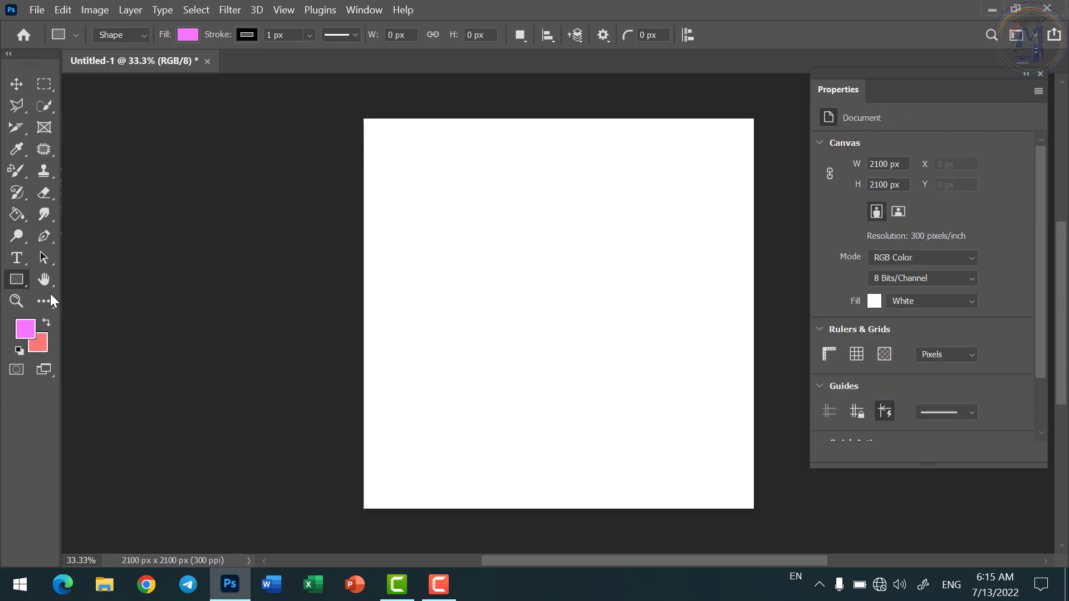
# Step: Create a 300 x 300 px rectangle near the canvas's upper-left corner
pyautogui.click(418, 151)
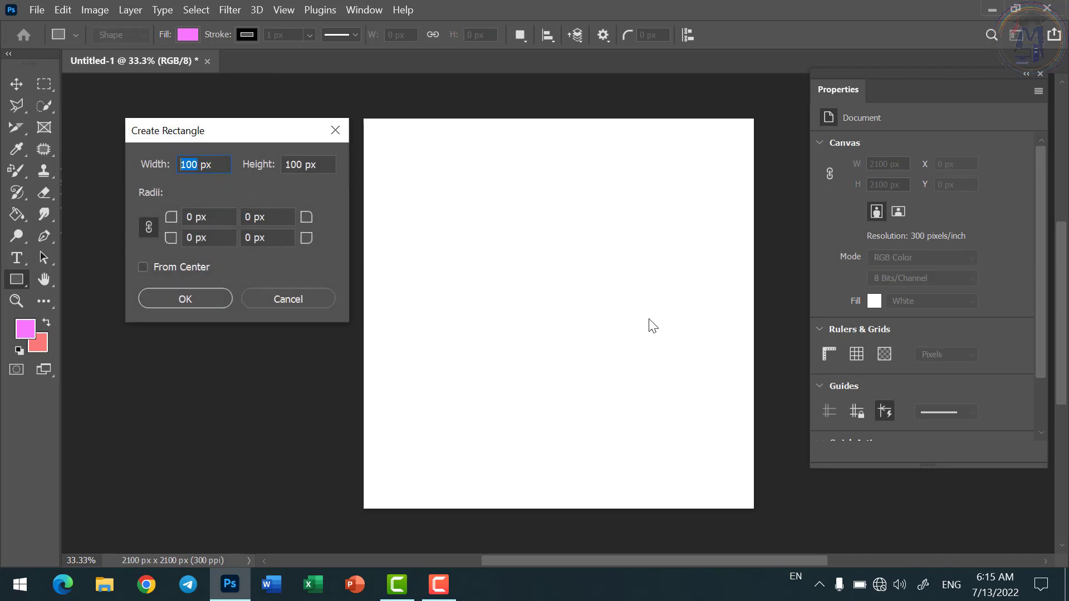
pyautogui.write('300')
pyautogui.press('Tab')
pyautogui.write('300')
pyautogui.press('Return')
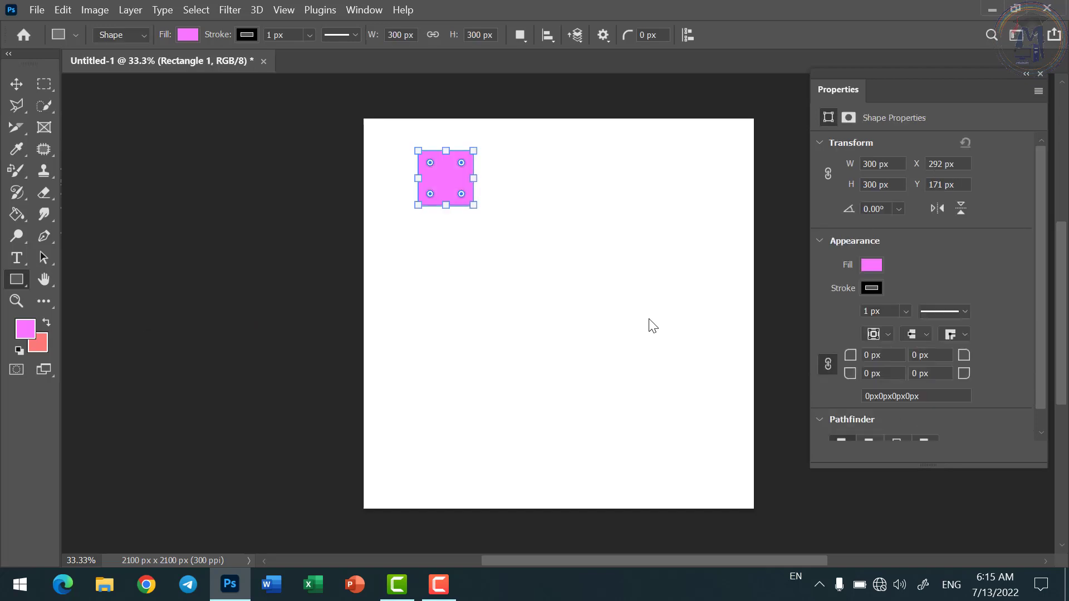
# Step: Hide the Properties panel and show it again
pyautogui.keyDown('ctrl'); pyautogui.click(579, 205); pyautogui.keyUp('ctrl')
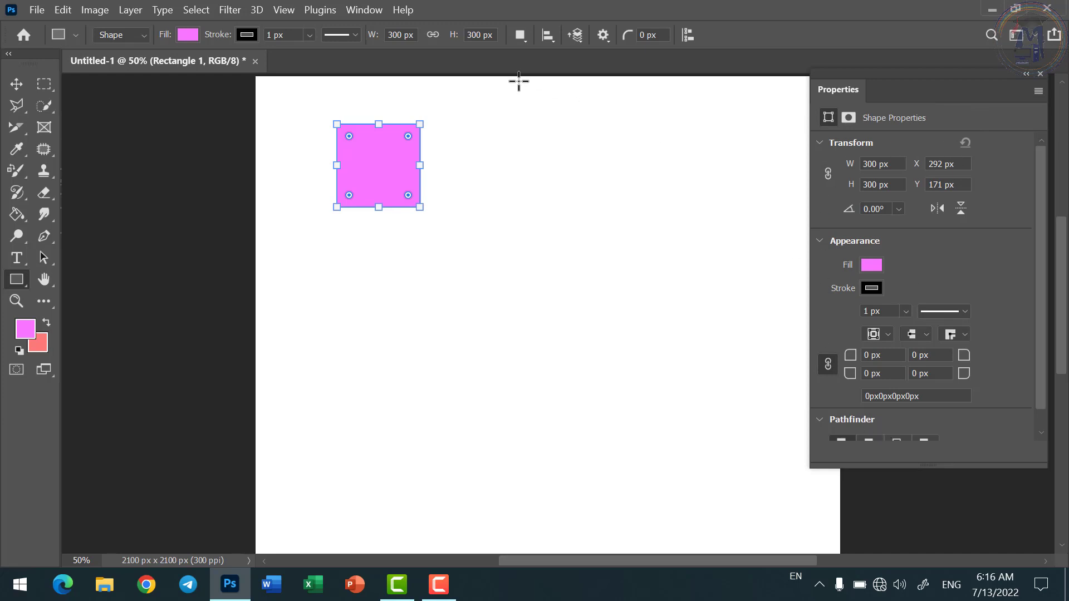
pyautogui.click(362, 10)
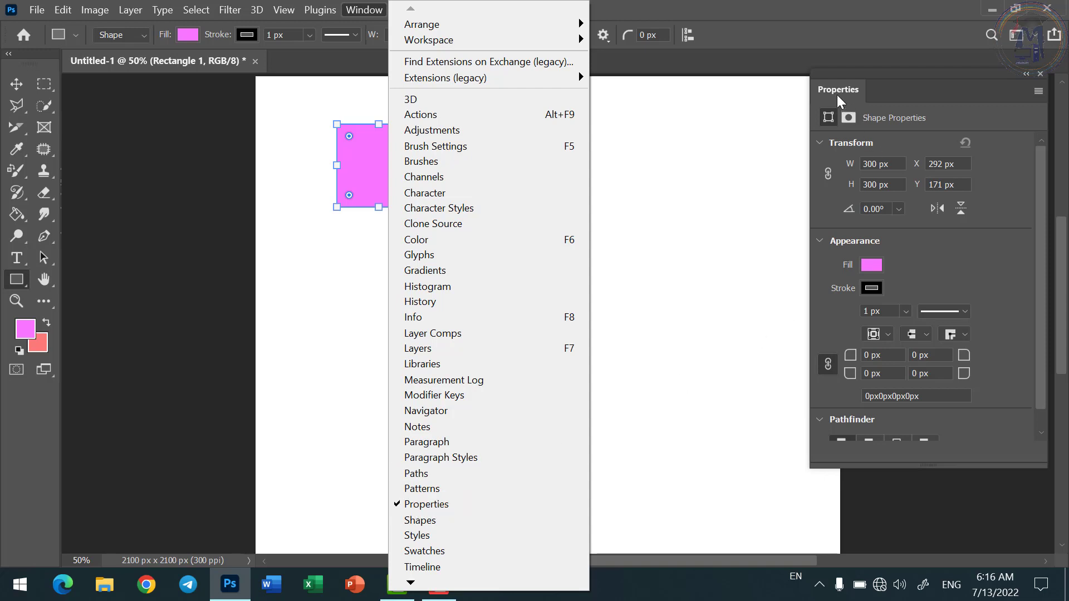
pyautogui.click(427, 506)
pyautogui.click(364, 9)
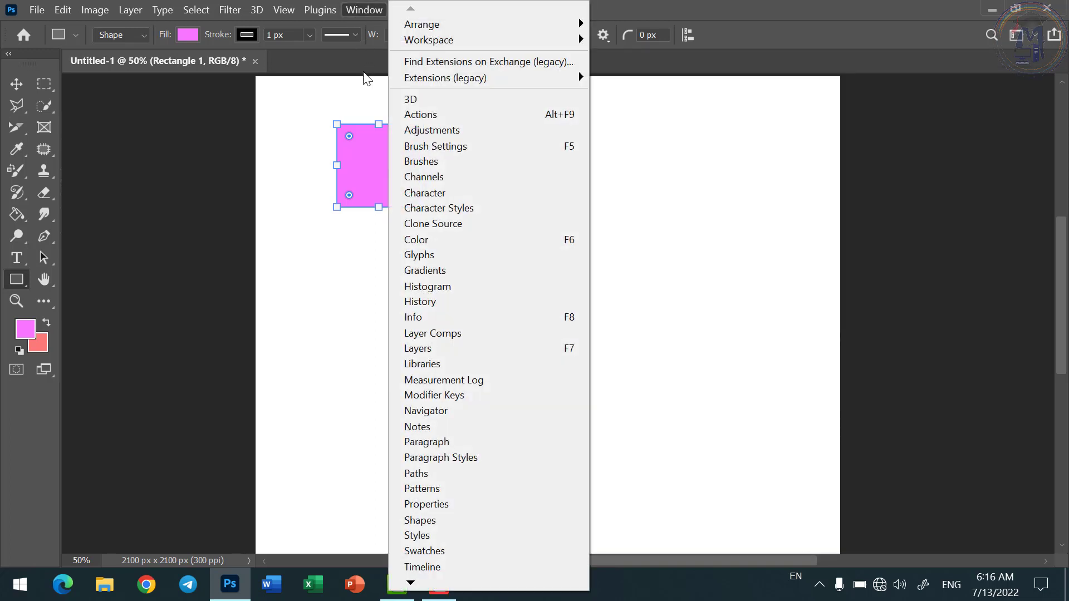
pyautogui.click(420, 504)
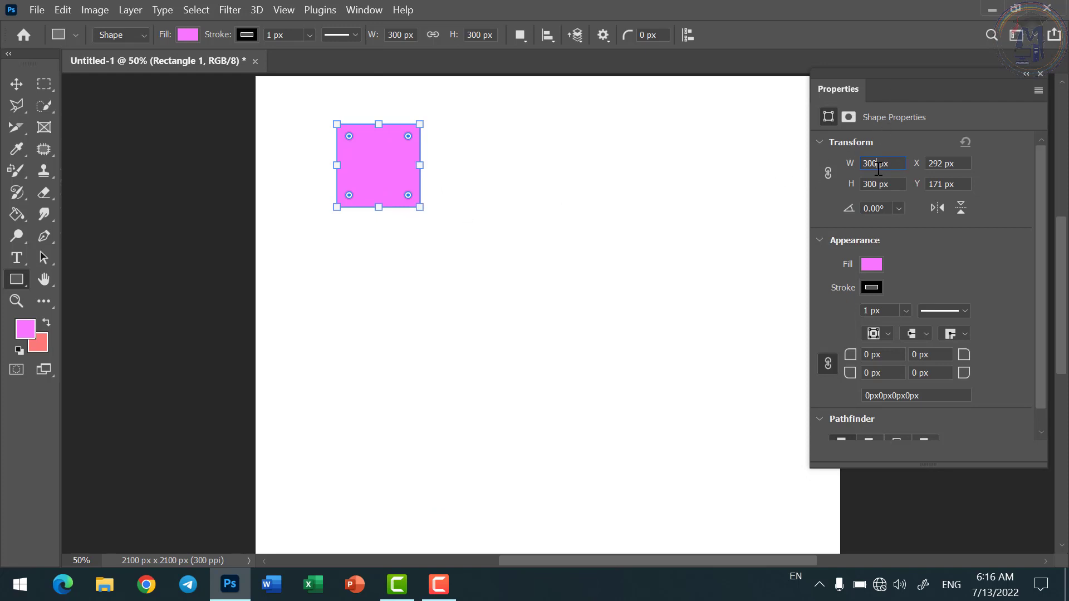
# Step: Set the pink rectangle's width to 400 px in its shape properties
pyautogui.moveTo(878, 165); pyautogui.dragTo(863, 185)
pyautogui.moveTo(878, 164); pyautogui.dragTo(846, 161)
pyautogui.write('400')
pyautogui.press('Return')
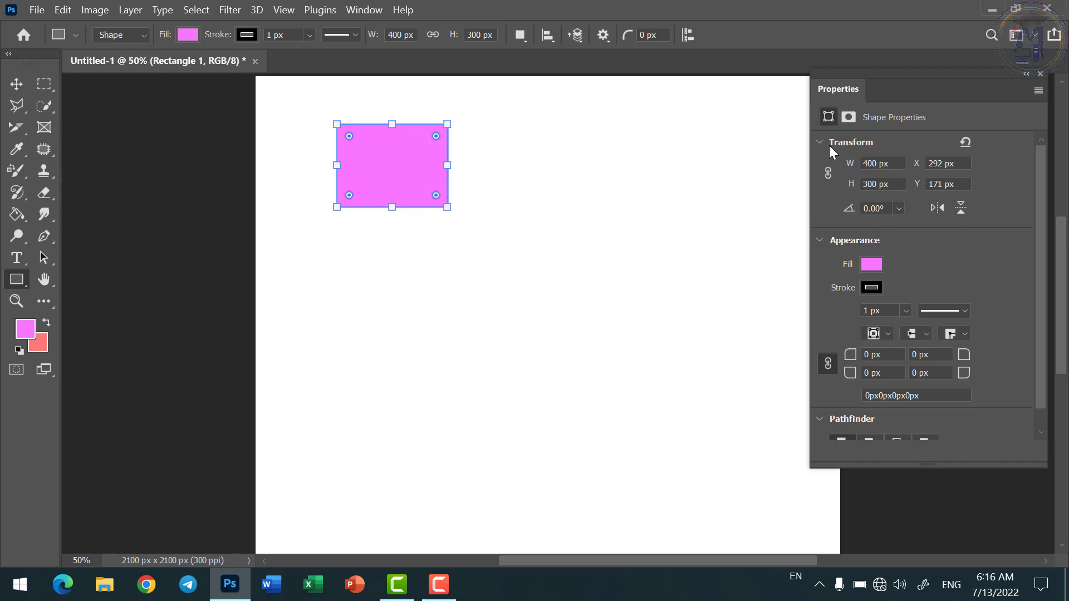
# Step: Set the pink rectangle's width to 600 px, leaving width and height unlinked
pyautogui.doubleClick(879, 163)
pyautogui.write('600')
pyautogui.press('Return')
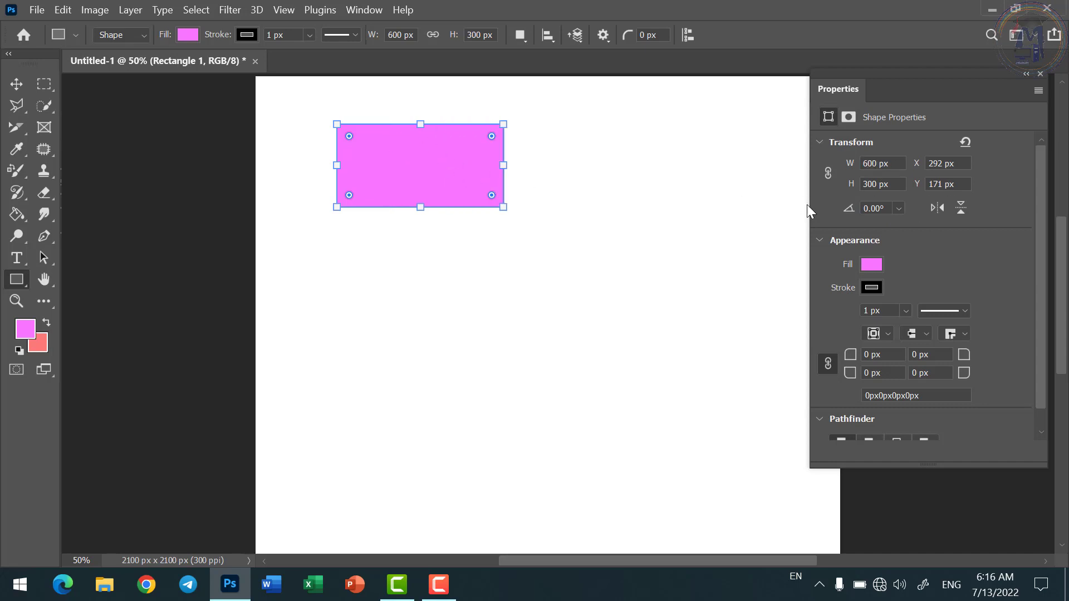
# Step: Set the pink rectangle's height and width to 800 px each, with the two dimensions unlinked
pyautogui.doubleClick(871, 184)
pyautogui.write('800')
pyautogui.press('Return')
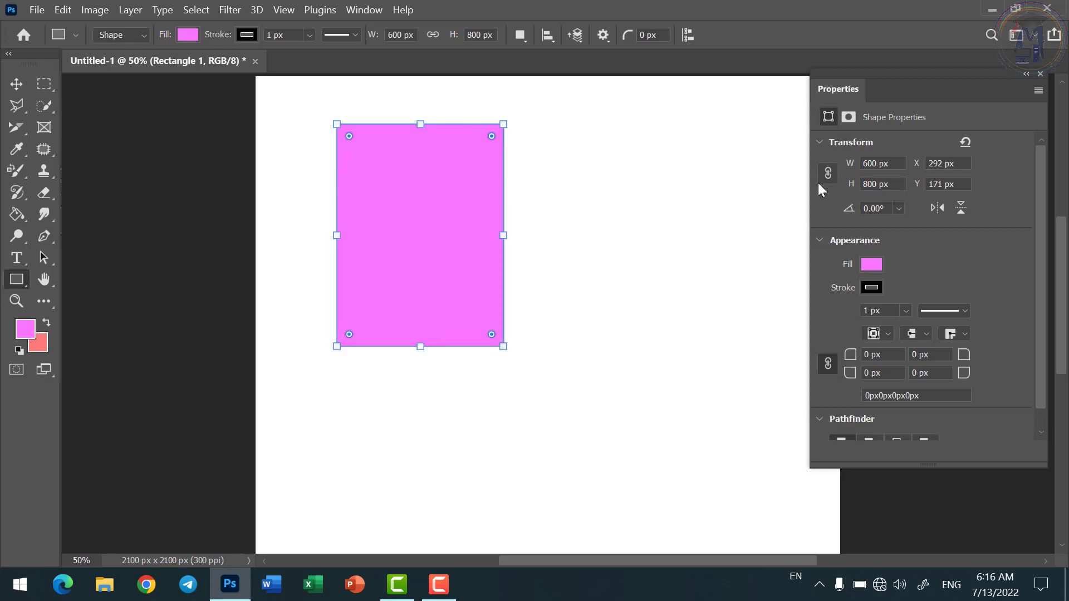
pyautogui.doubleClick(872, 163)
pyautogui.write('800')
pyautogui.press('Return')
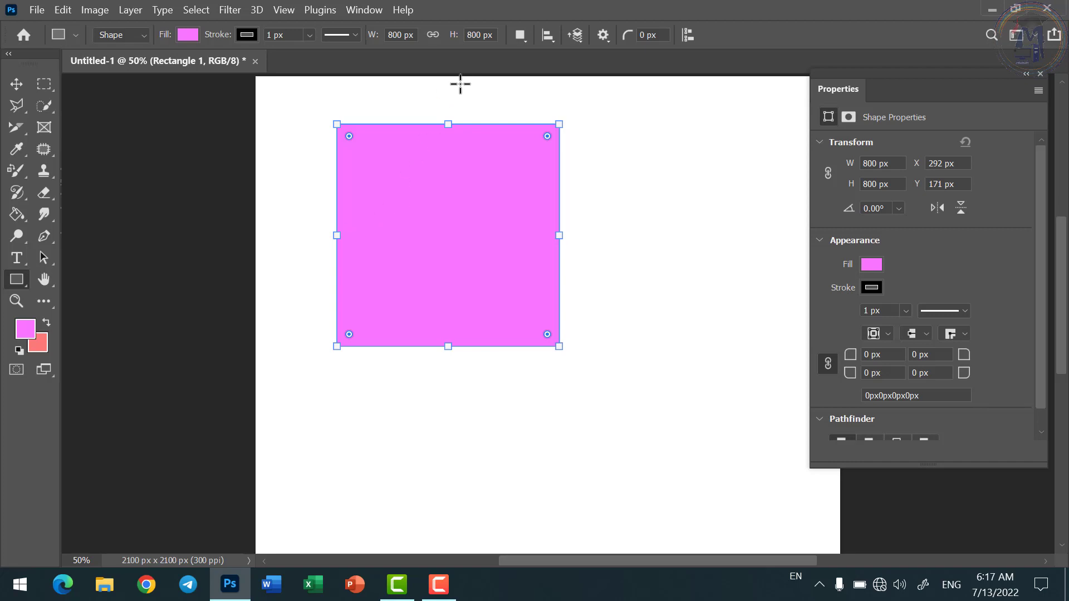
# Step: Position the pink square at X 300 px and Y 300 px
pyautogui.doubleClick(945, 166)
pyautogui.write('300')
pyautogui.press('Return')
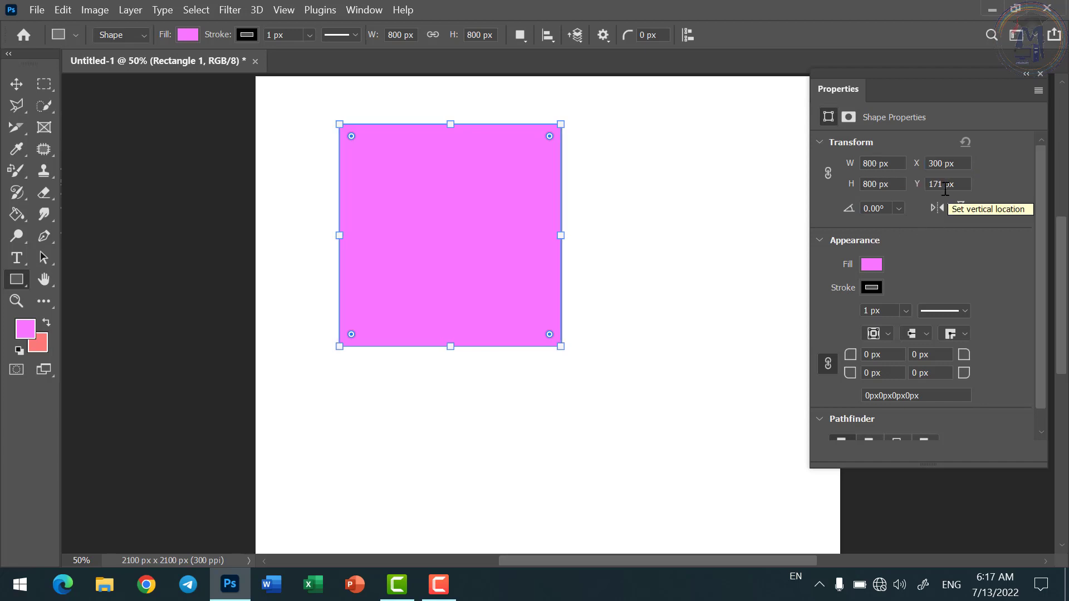
pyautogui.moveTo(944, 183); pyautogui.dragTo(906, 186)
pyautogui.write('300')
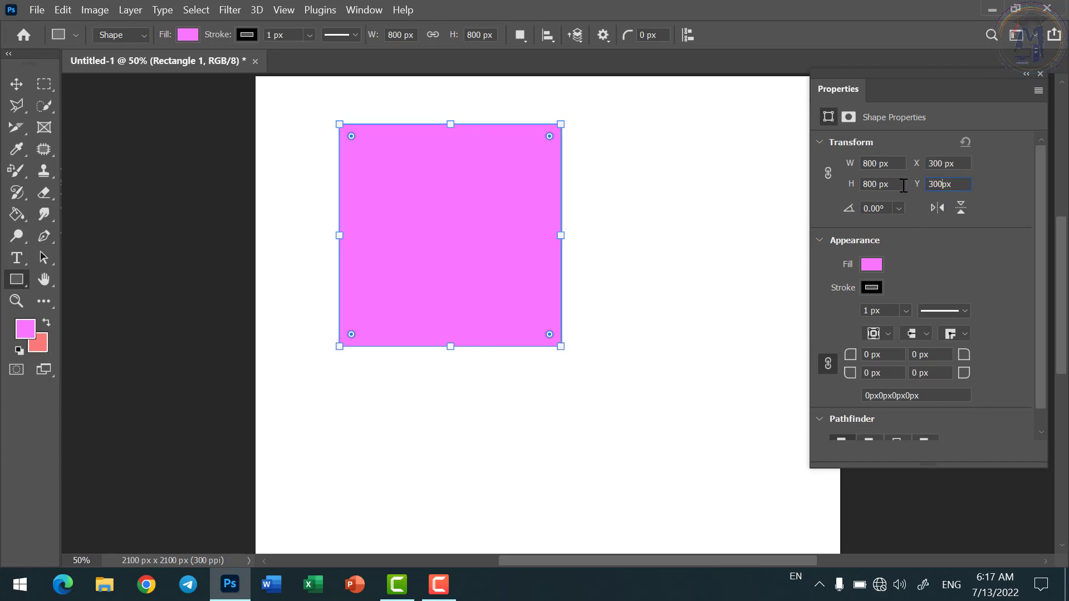
pyautogui.press('Return')
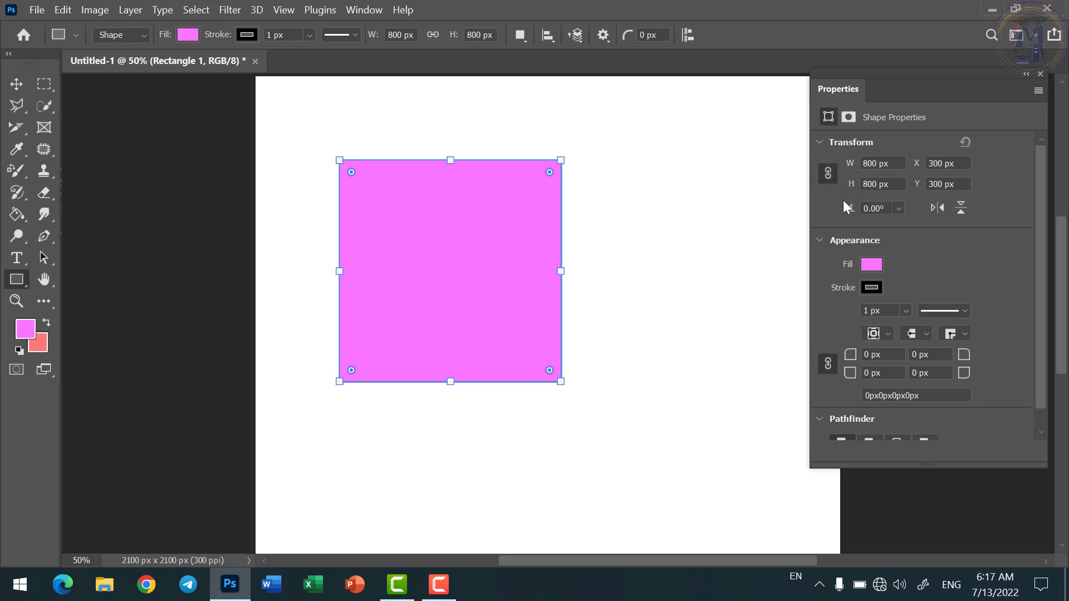
# Step: Resize the pink square proportionally to 900 px wide with width and height linked
pyautogui.click(858, 167)
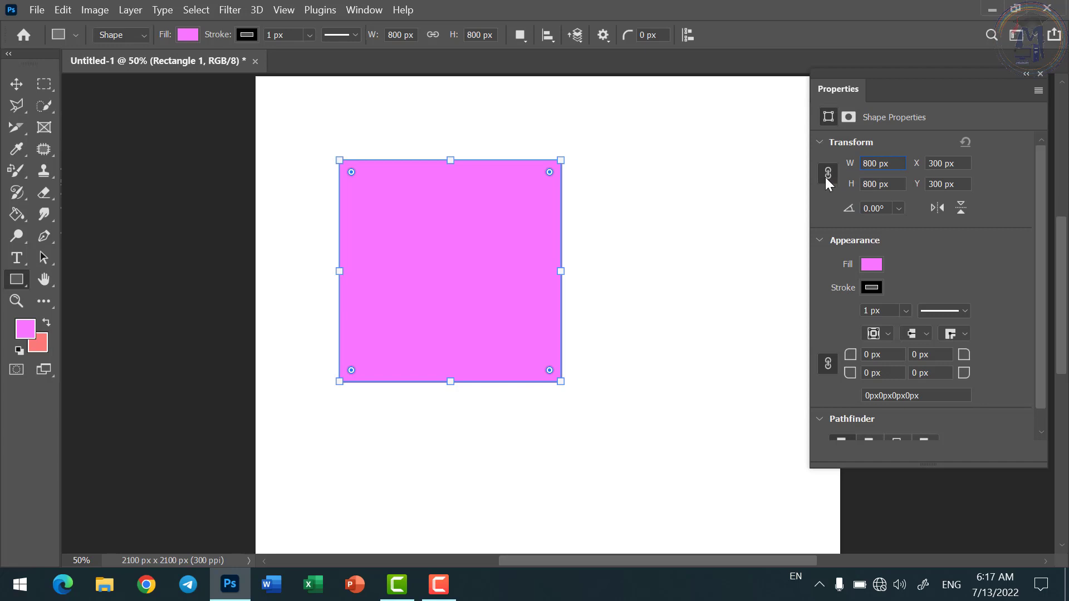
pyautogui.moveTo(879, 166); pyautogui.dragTo(858, 166)
pyautogui.press('Return')
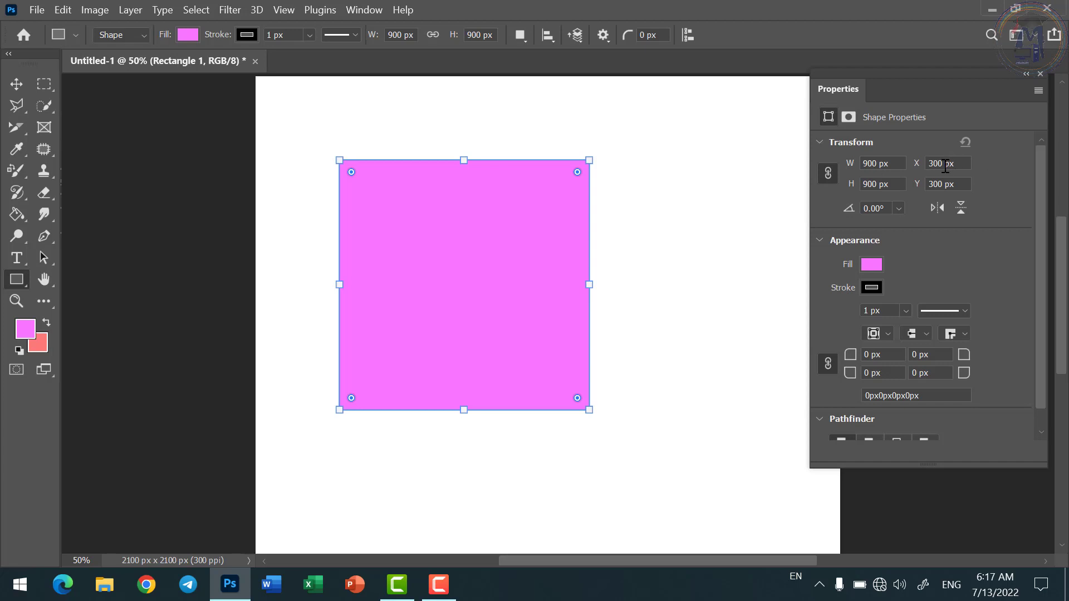
# Step: Move the pink square horizontally to X 400 px and return it to X 300 px
pyautogui.moveTo(944, 166); pyautogui.dragTo(928, 164)
pyautogui.press('BackSpace')
pyautogui.write('400')
pyautogui.press('Return')
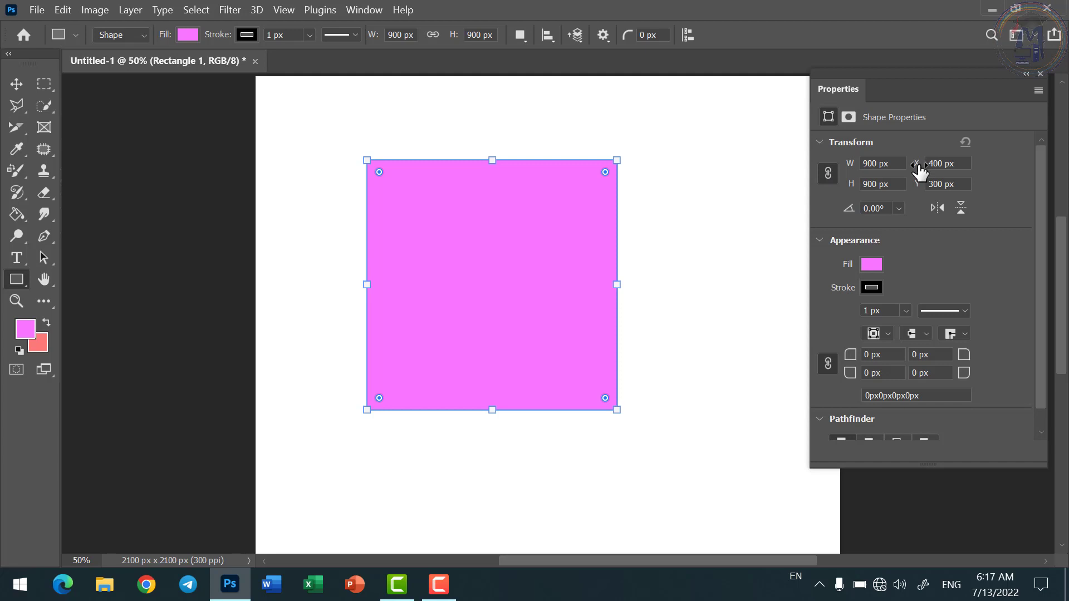
pyautogui.click(945, 164)
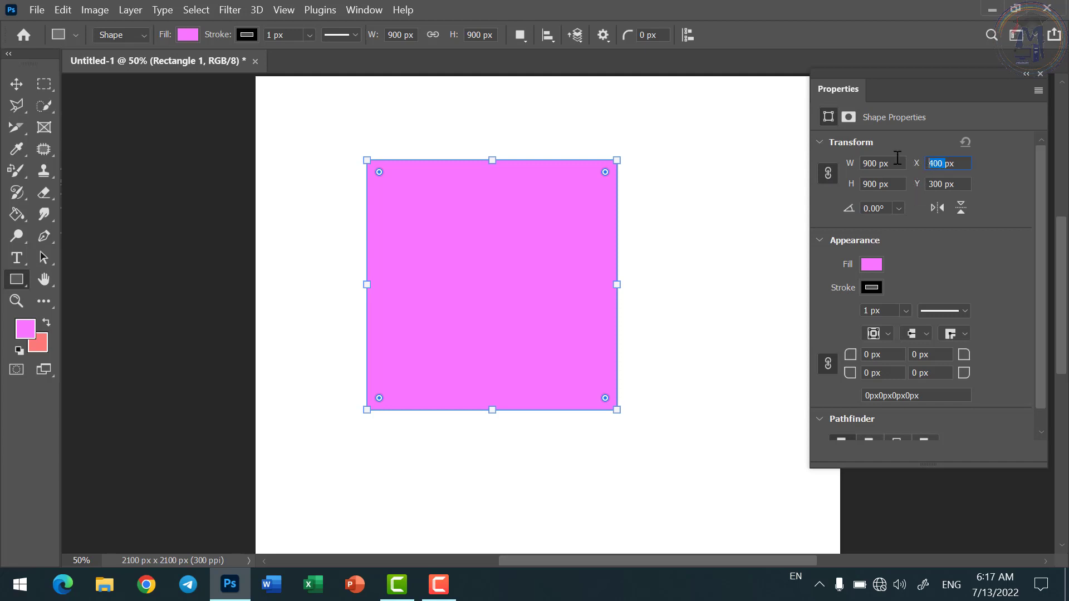
pyautogui.write('30')
pyautogui.press('Return')
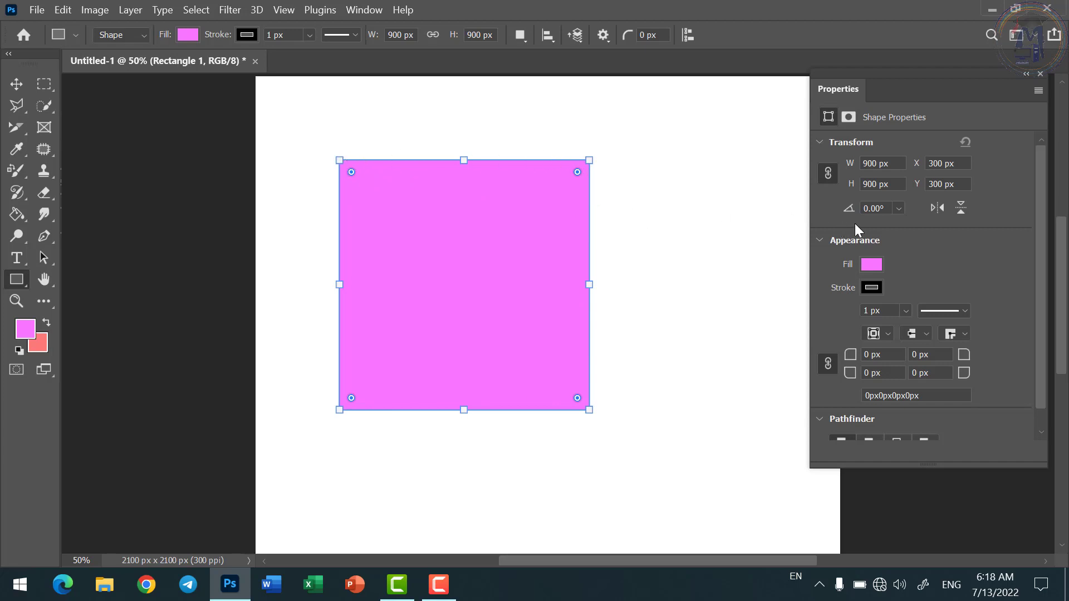
# Step: Rotate the pink square by 45° and reset its rotation to 0°
pyautogui.click(899, 209)
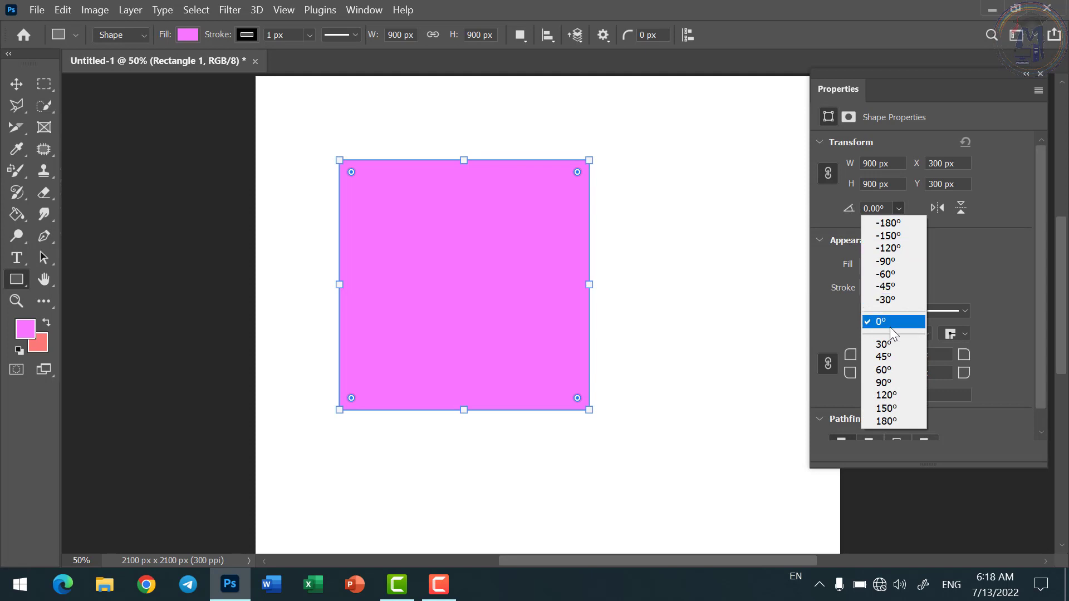
pyautogui.click(890, 358)
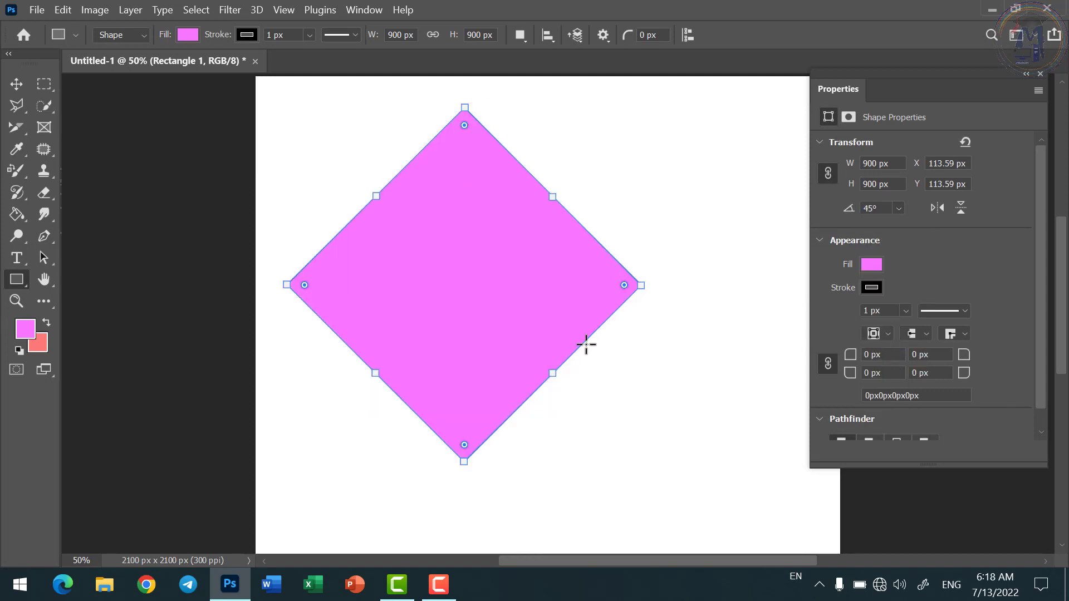
pyautogui.click(898, 209)
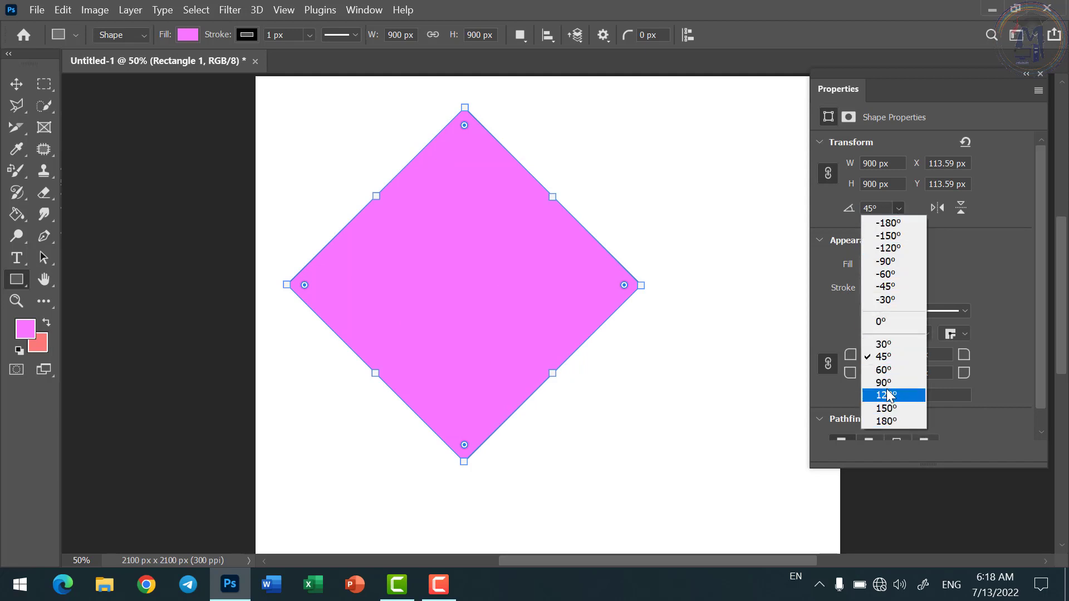
pyautogui.click(891, 323)
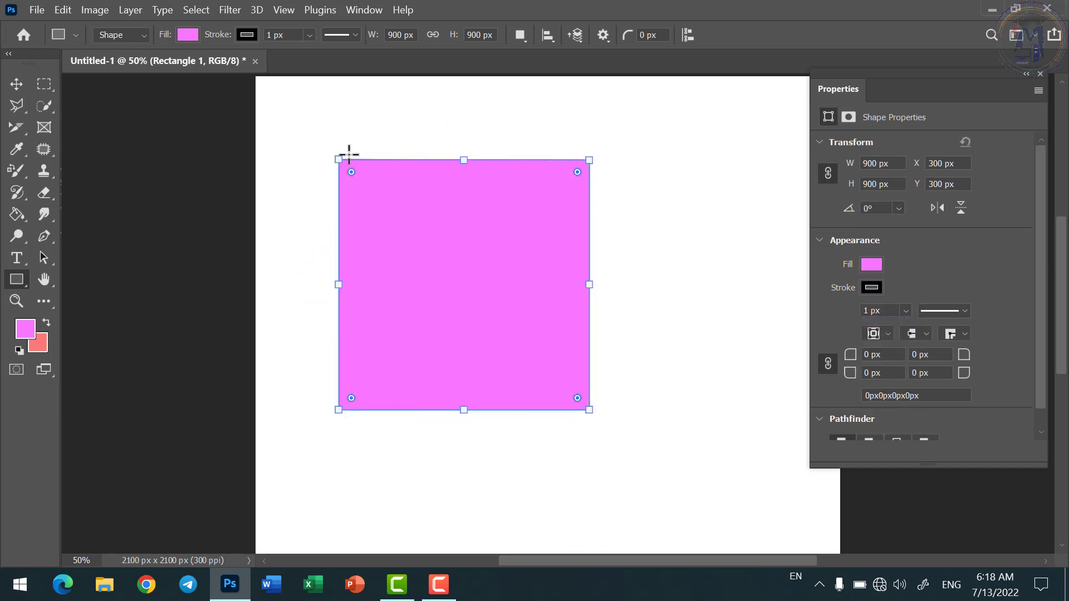
# Step: Flip the pink square horizontally several times and vertically once
pyautogui.click(937, 208)
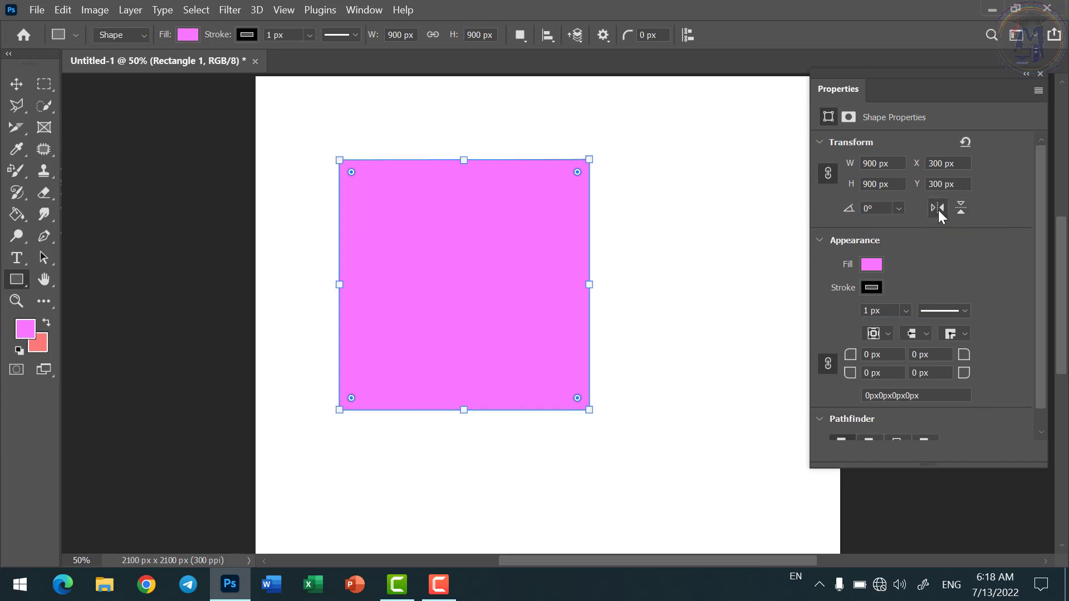
pyautogui.click(937, 210)
pyautogui.click(937, 209)
pyautogui.click(938, 210)
pyautogui.click(937, 209)
pyautogui.click(959, 208)
pyautogui.click(940, 209)
# Step: Change the square's fill to orange and to dark blue from the recently used colors
pyautogui.click(876, 265)
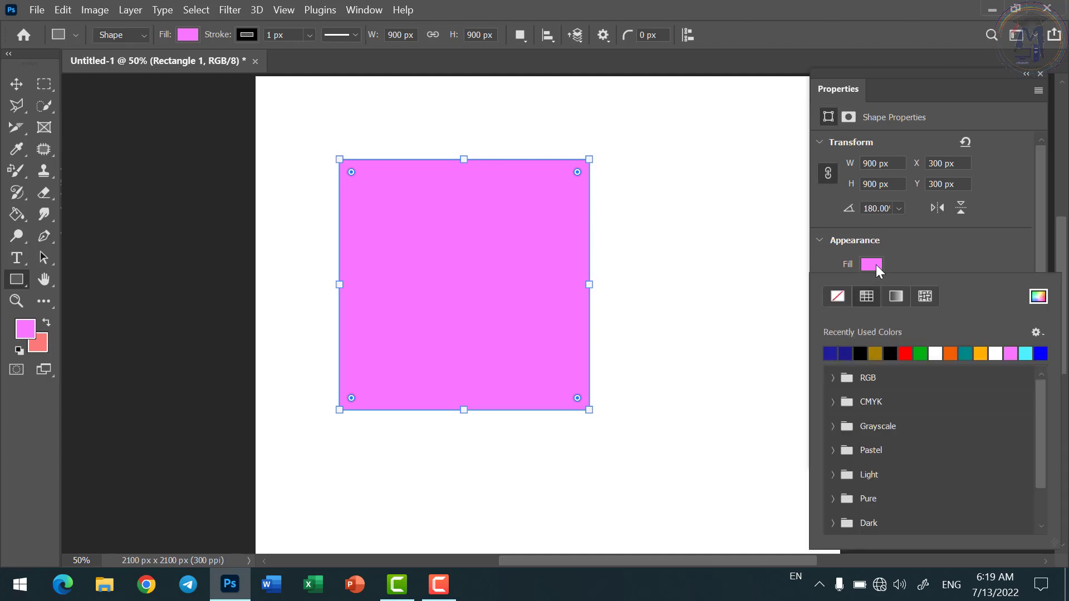
pyautogui.click(953, 356)
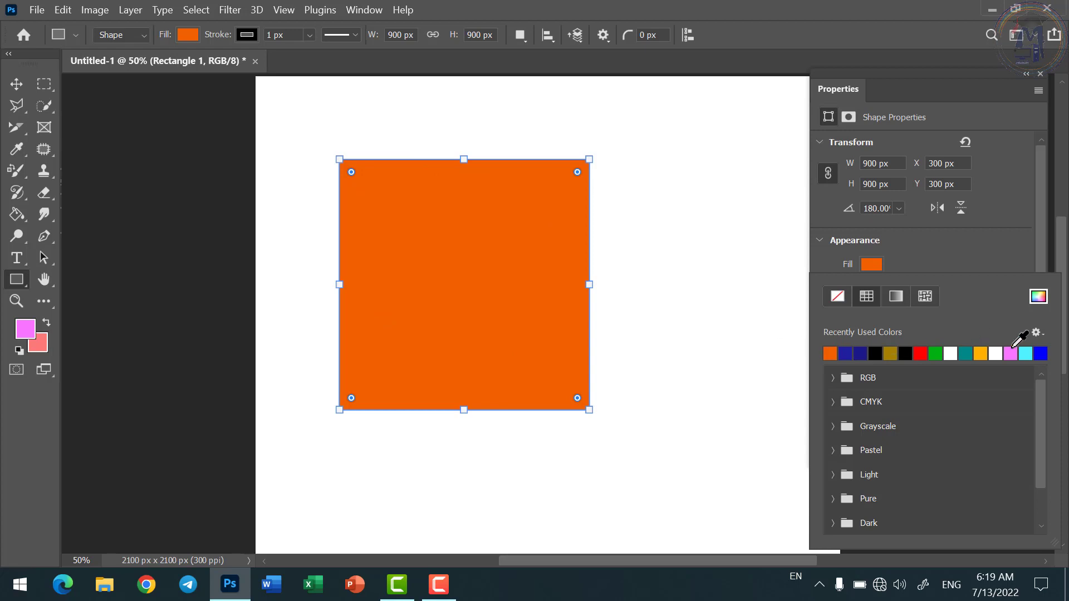
pyautogui.click(865, 353)
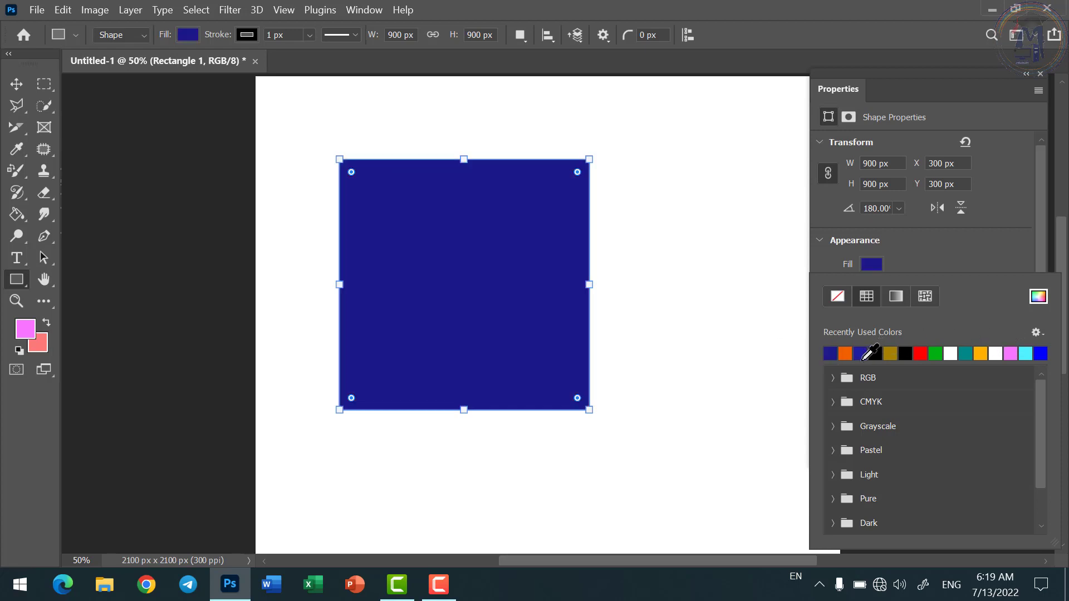
# Step: Examine the RGB, CMYK and Grayscale swatch groups among the square's fill colors
pyautogui.scroll(-2, 856, 414)
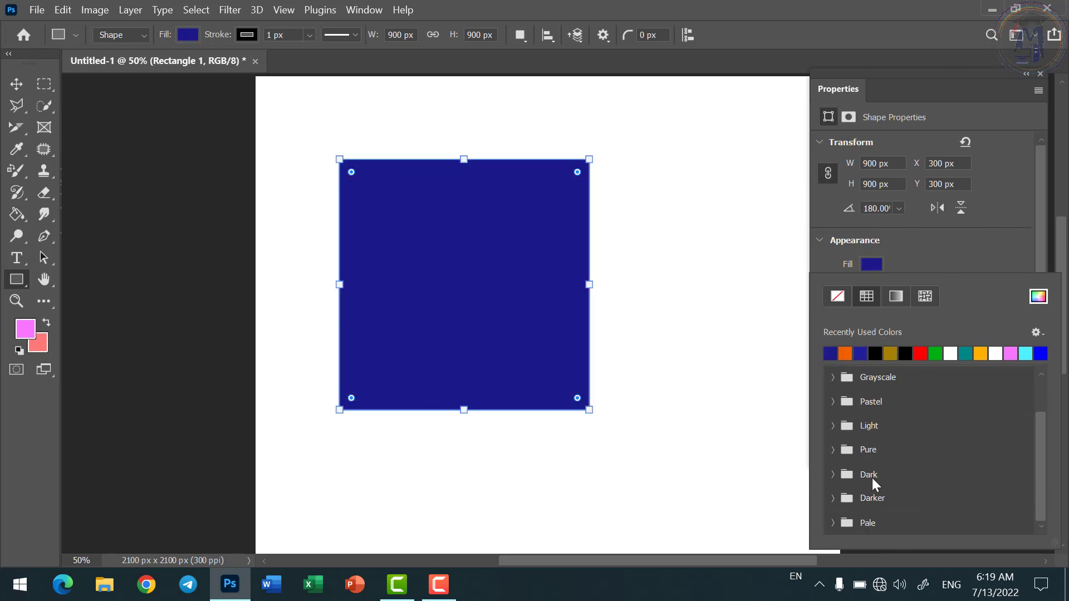
pyautogui.scroll(2, 869, 468)
pyautogui.click(833, 378)
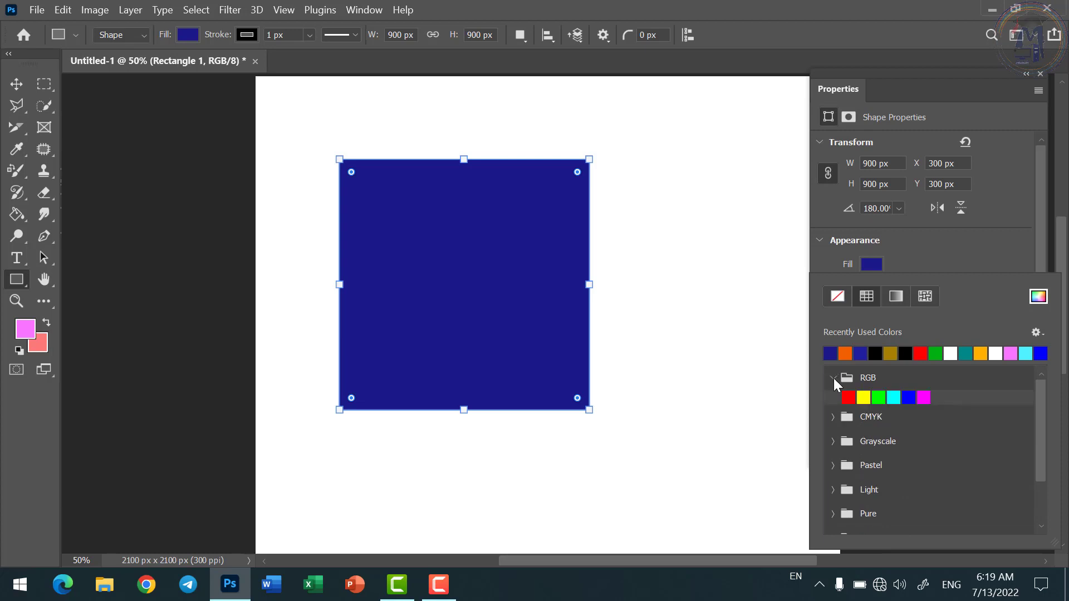
pyautogui.click(833, 417)
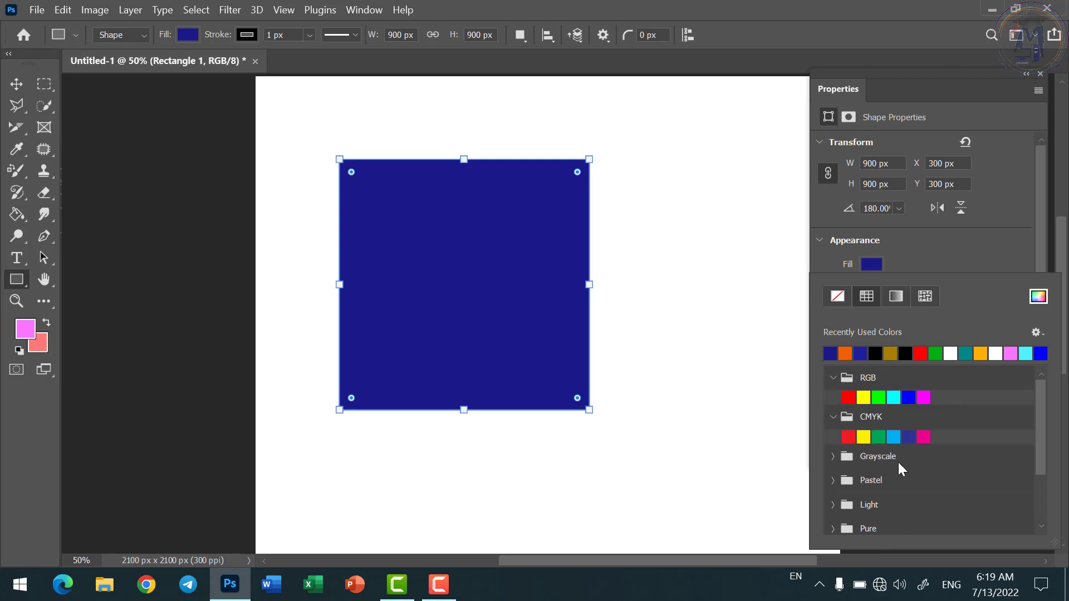
pyautogui.click(832, 457)
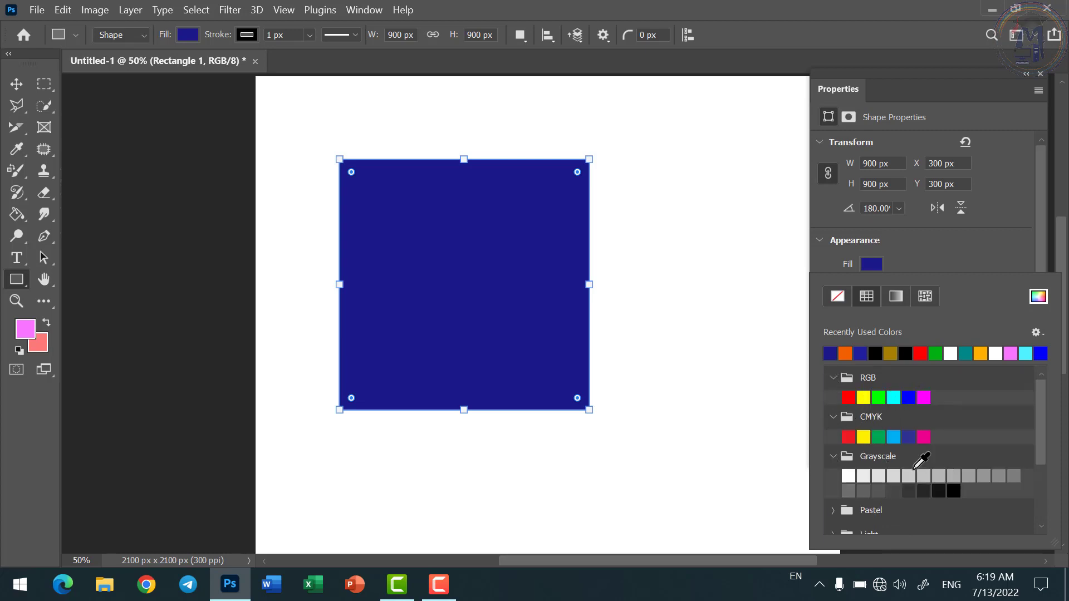
pyautogui.click(833, 456)
pyautogui.click(833, 417)
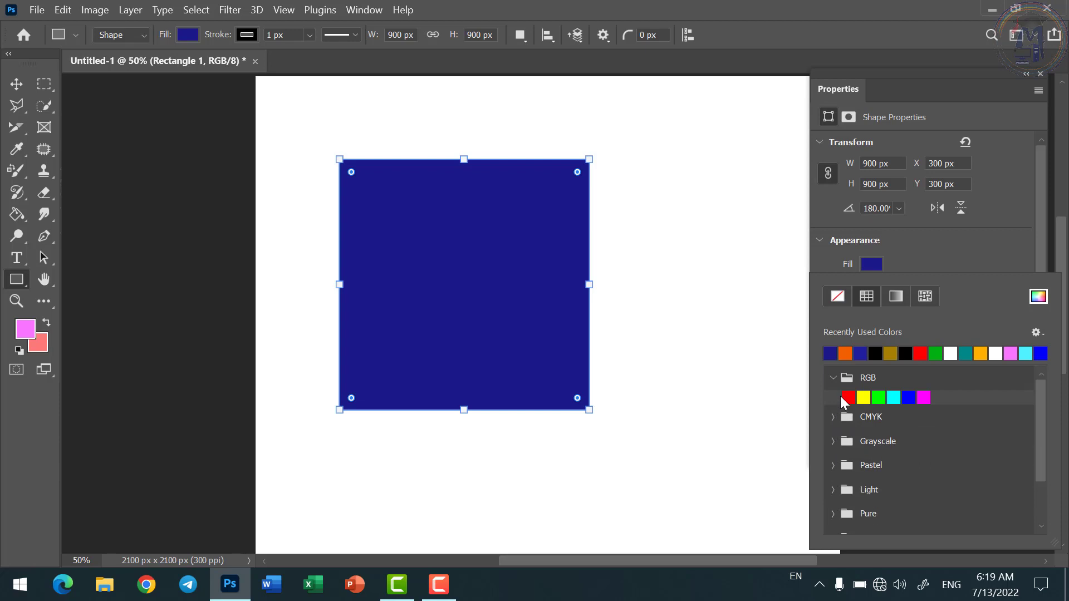
pyautogui.click(834, 378)
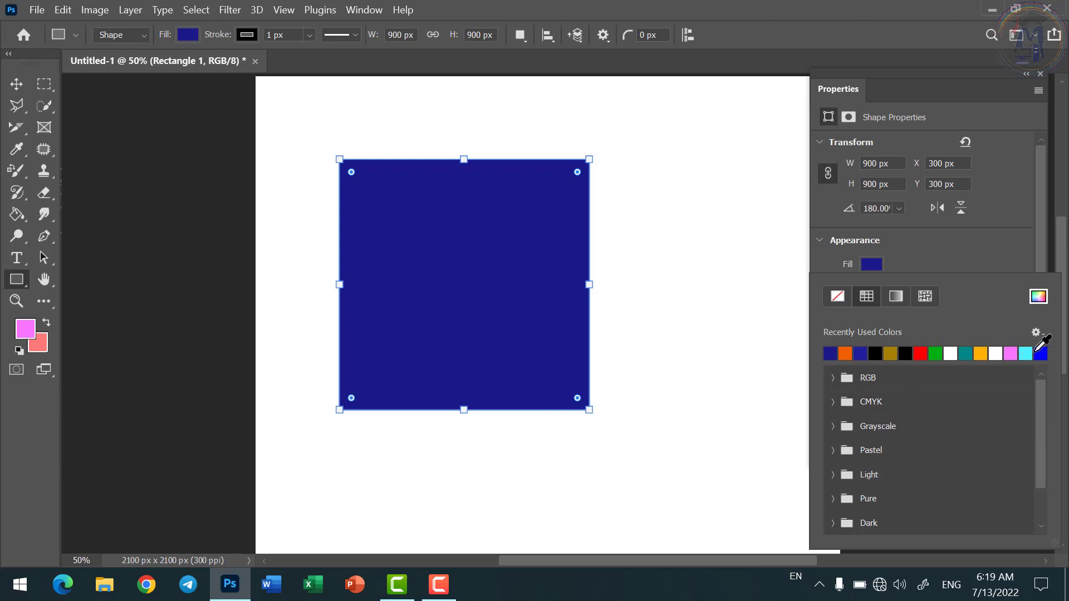
# Step: Try red, orange and no fill on the square, ending with the solid orange fill
pyautogui.click(921, 352)
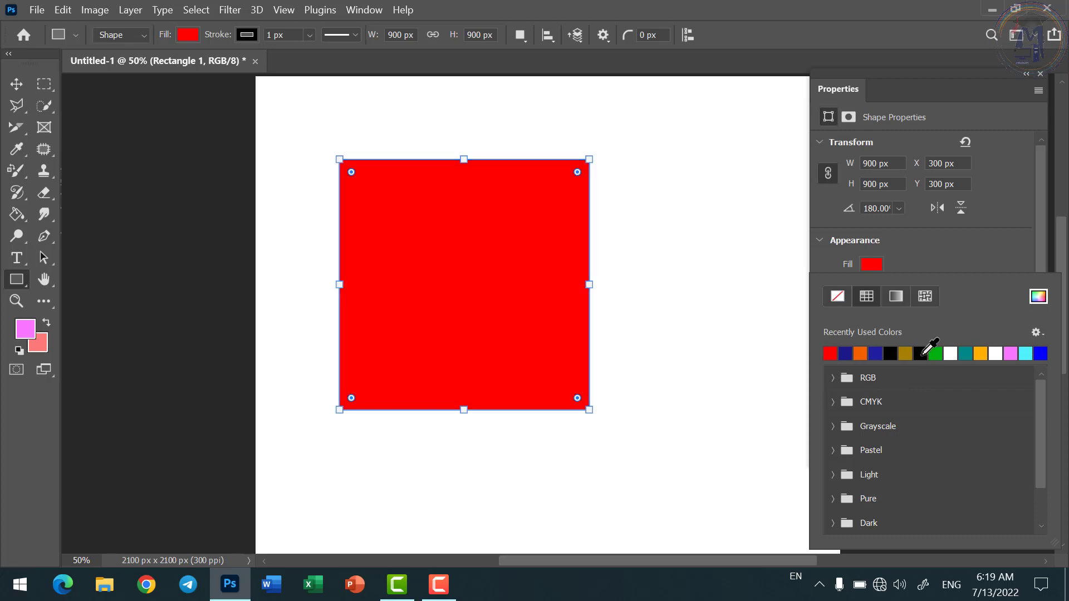
pyautogui.click(860, 353)
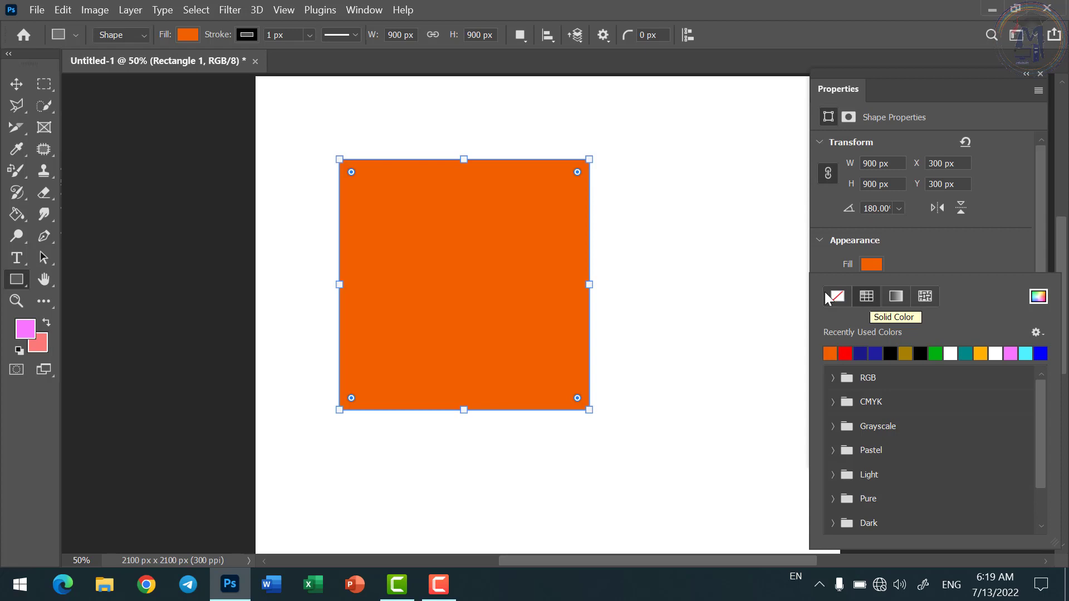
pyautogui.click(838, 298)
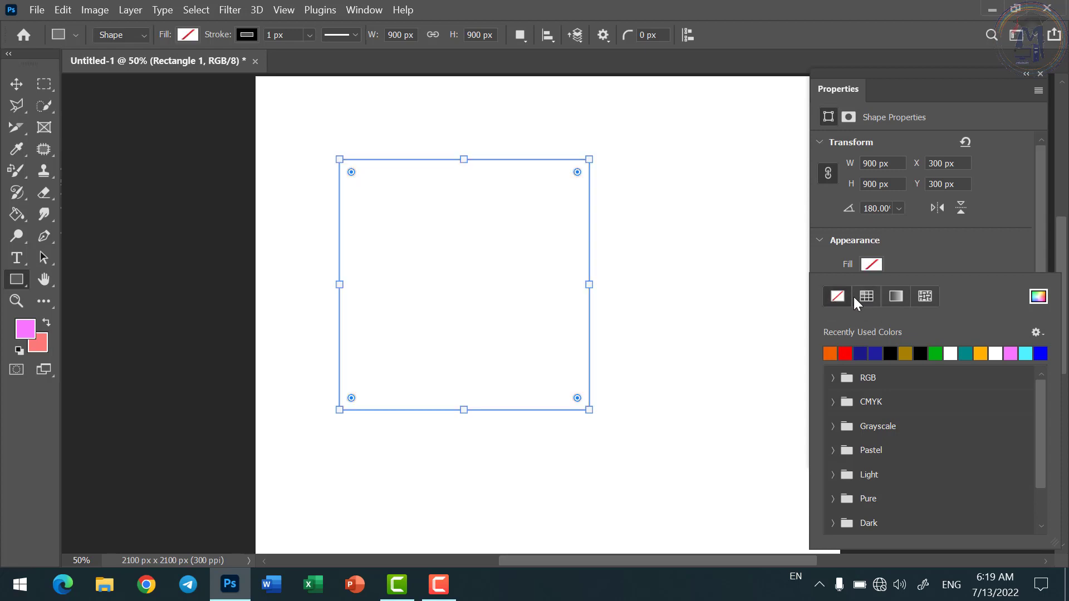
pyautogui.click(864, 296)
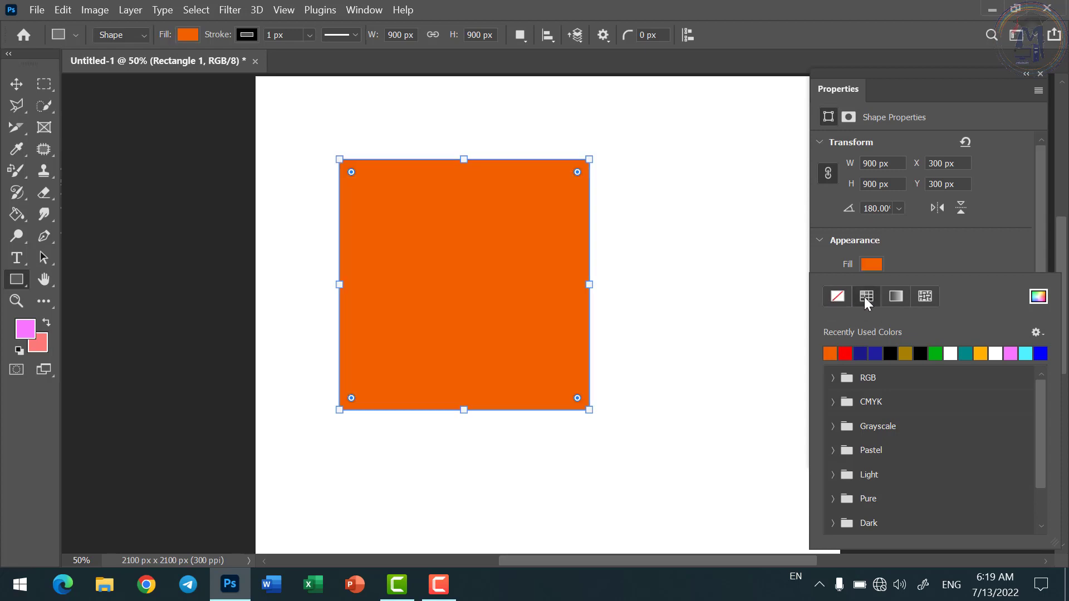
# Step: Try several preset linear gradients as the square's fill, ending with the pale cyan to light orange one
pyautogui.click(892, 295)
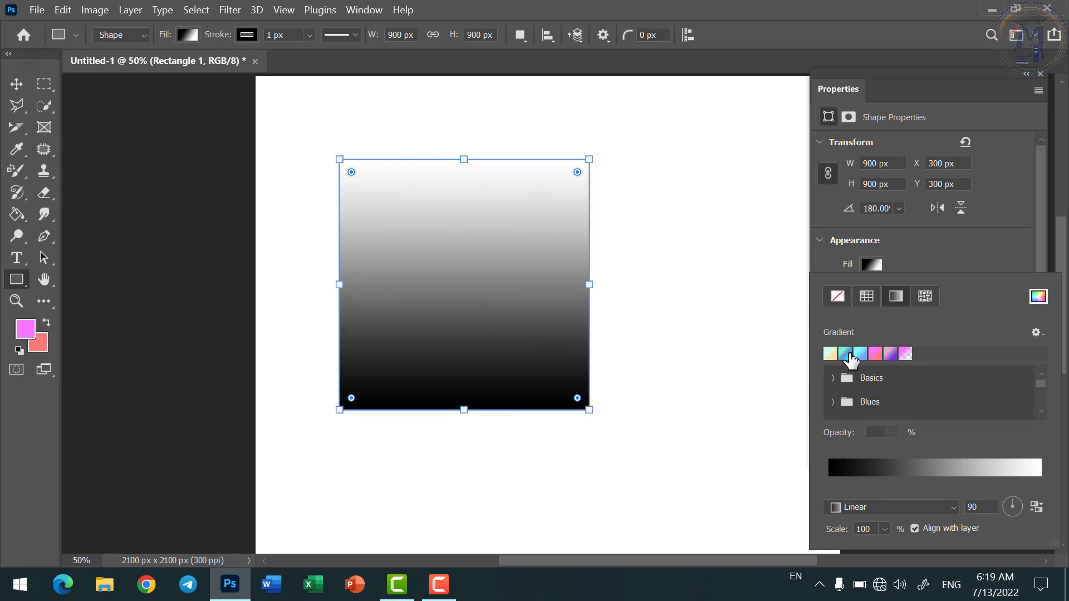
pyautogui.click(844, 354)
pyautogui.click(858, 354)
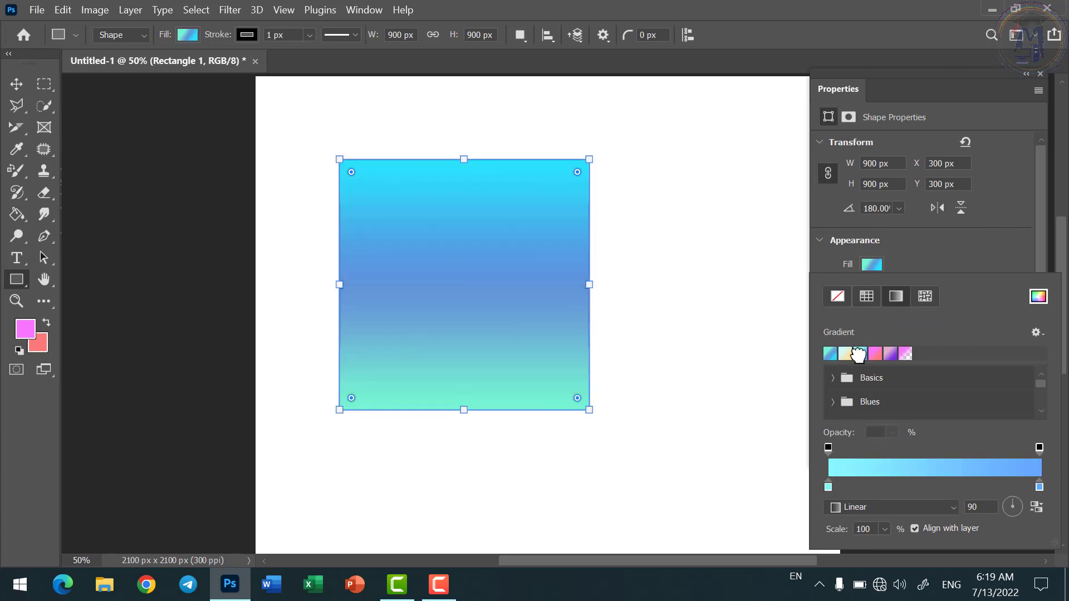
pyautogui.click(873, 355)
pyautogui.click(861, 355)
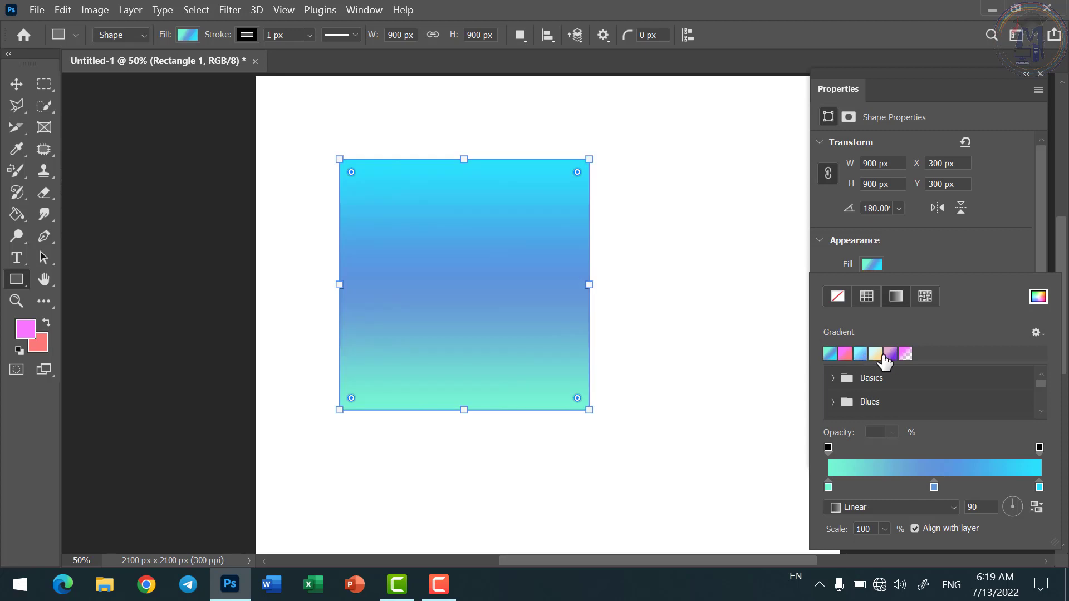
pyautogui.click(878, 356)
pyautogui.click(890, 354)
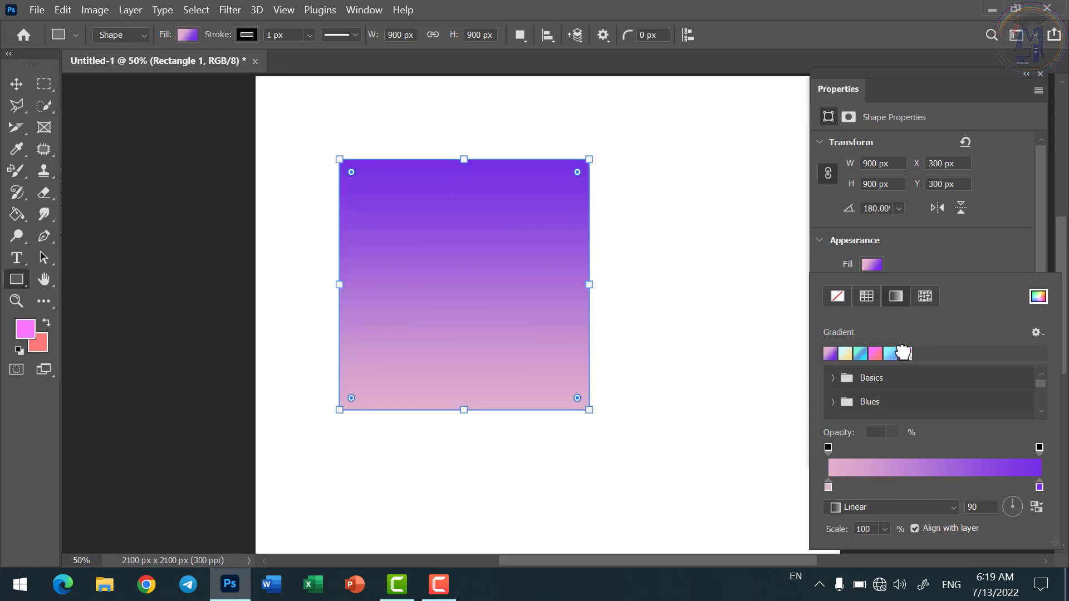
pyautogui.click(904, 354)
pyautogui.click(890, 354)
pyautogui.click(875, 355)
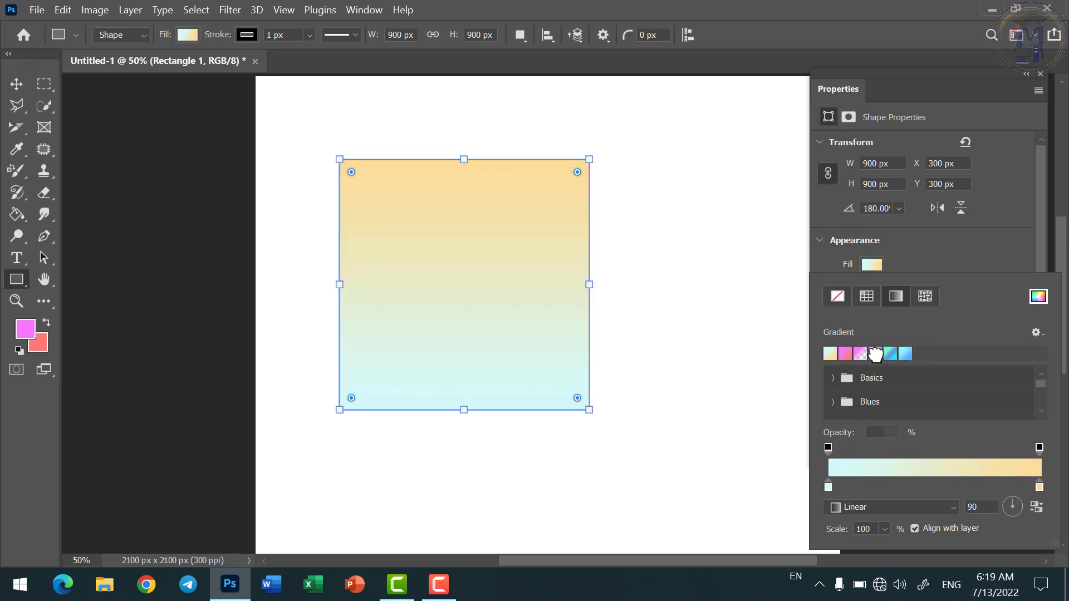
# Step: Fill the square with the golden forest pattern from the first Trees pattern group
pyautogui.click(924, 296)
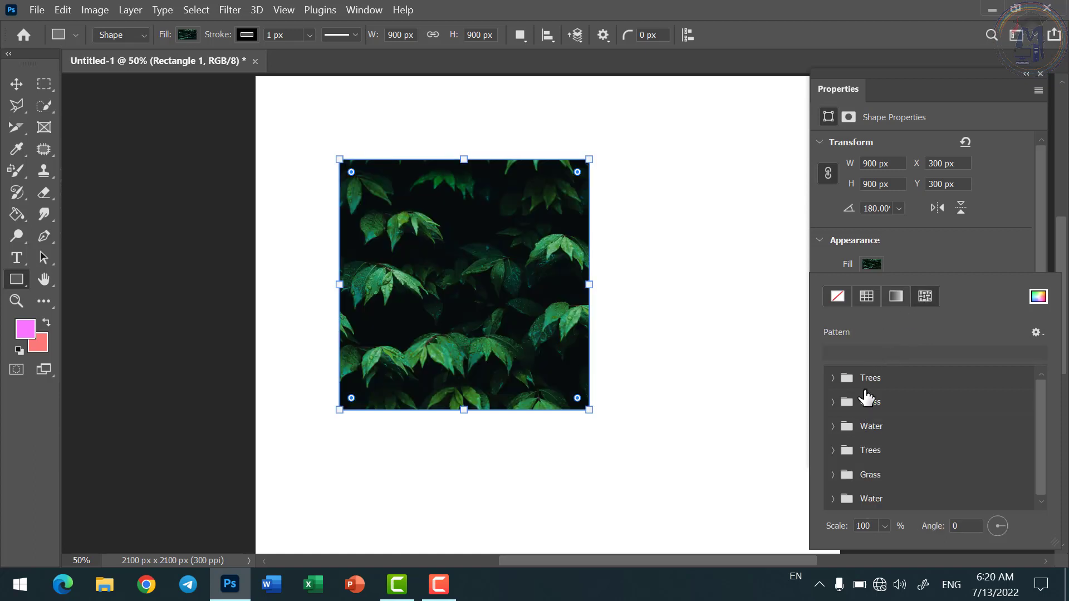
pyautogui.click(834, 379)
pyautogui.click(905, 406)
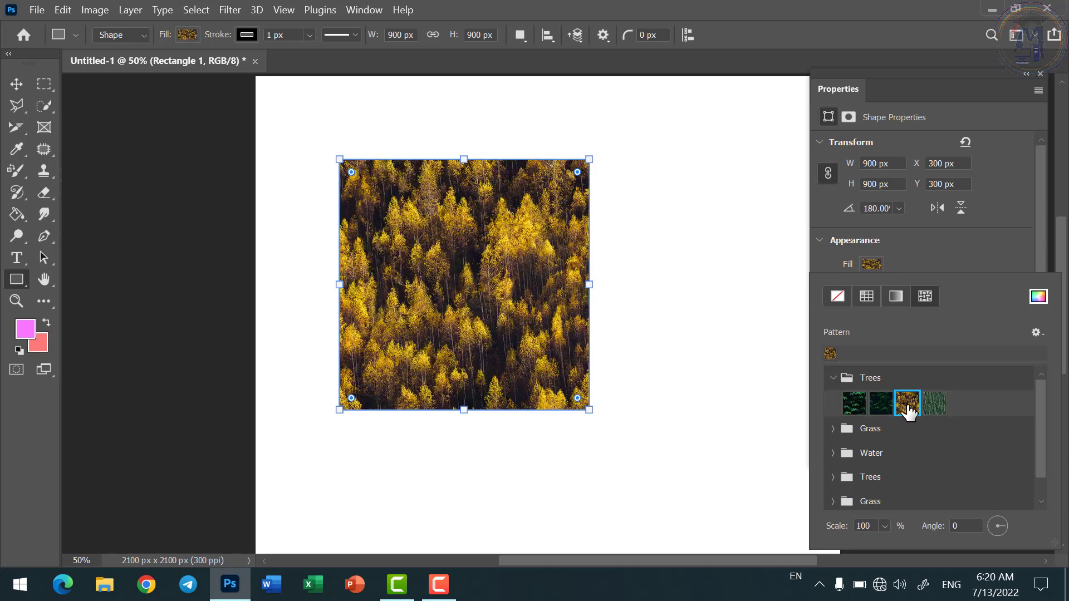
# Step: Try the other patterns of the first Trees group on the square, ending with the broad green leaf pattern
pyautogui.click(934, 403)
pyautogui.click(907, 403)
pyautogui.click(881, 404)
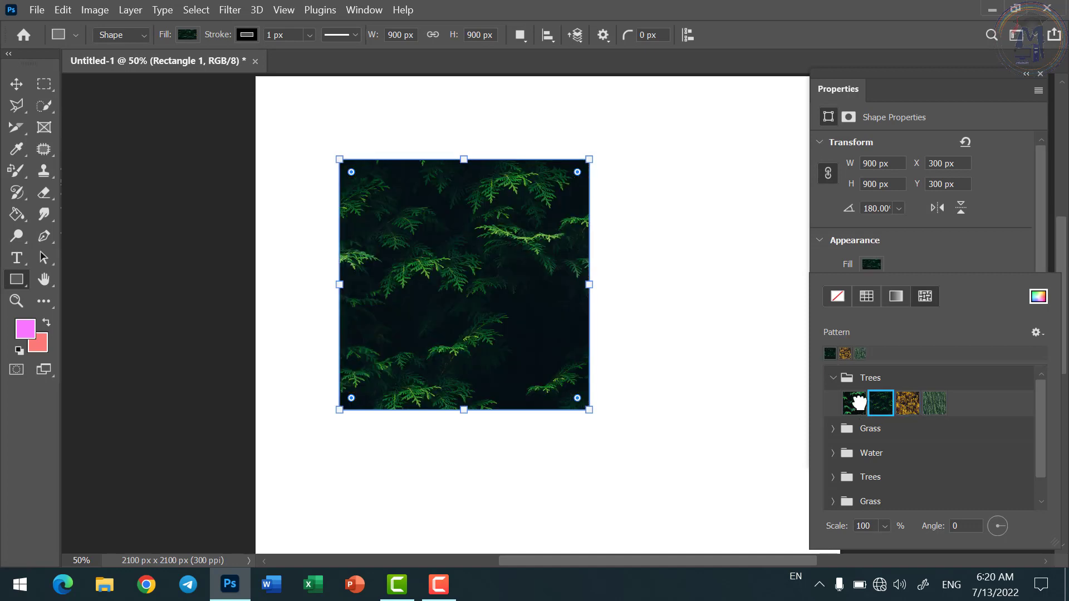
pyautogui.click(854, 405)
# Step: Try each pattern of the first Grass group on the square, ending with the plain green grass, and collapse both pattern groups
pyautogui.click(833, 429)
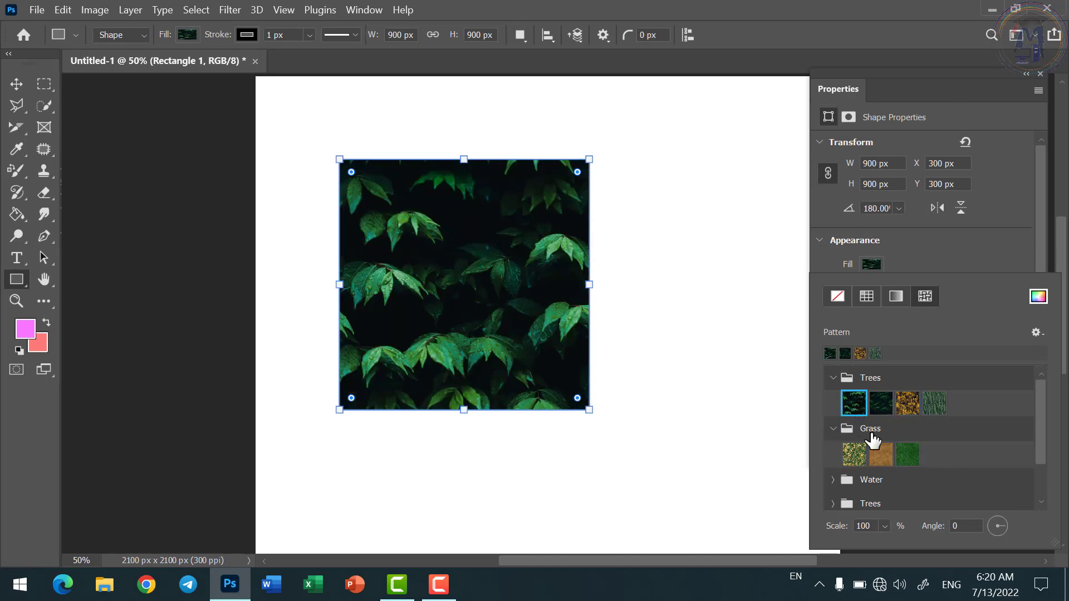
pyautogui.click(854, 455)
pyautogui.click(881, 455)
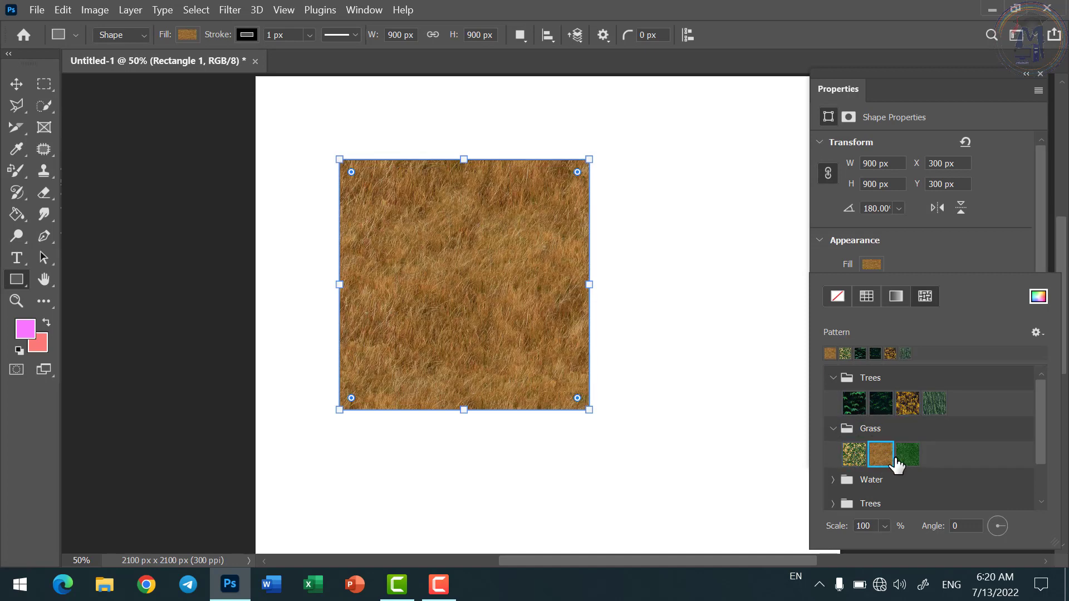
pyautogui.click(906, 455)
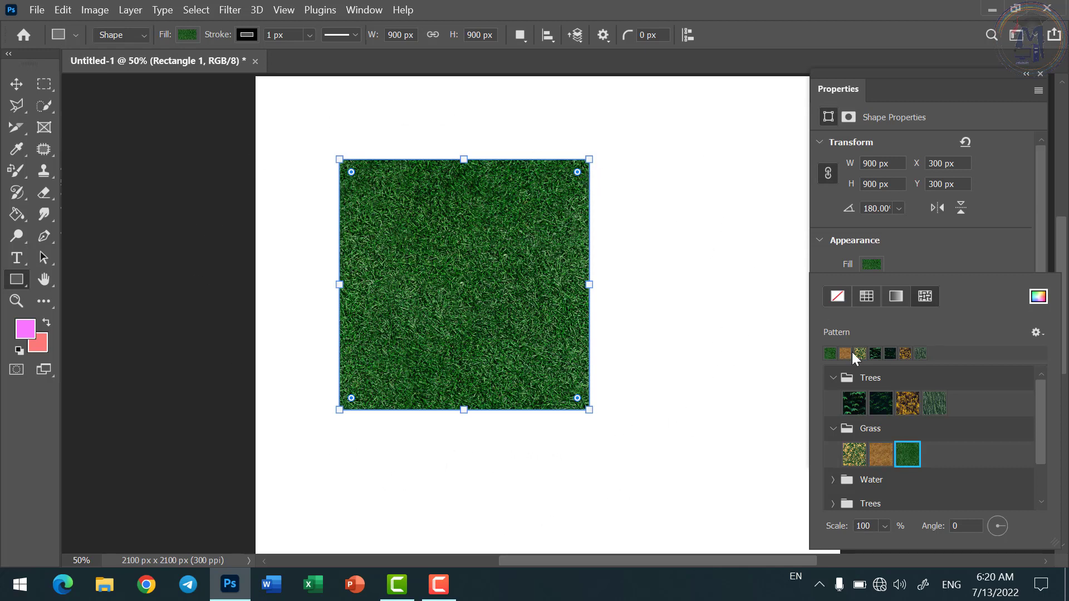
pyautogui.click(833, 429)
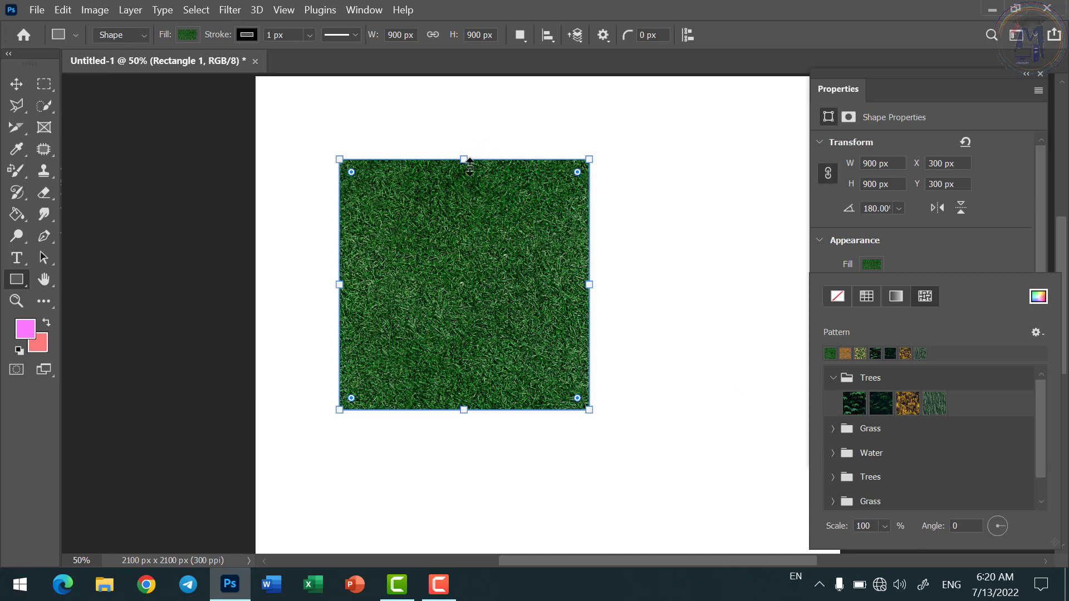
pyautogui.click(835, 383)
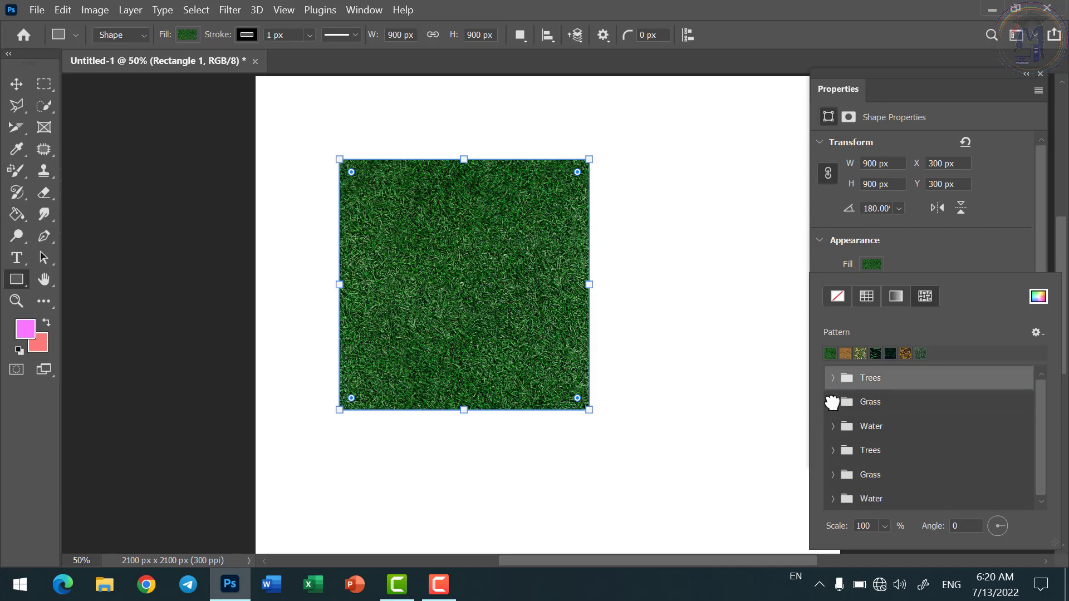
# Step: Cycle through the first Grass group's patterns again on the square, ending with the Grass-Autumn pattern
pyautogui.click(833, 402)
pyautogui.click(854, 427)
pyautogui.click(880, 431)
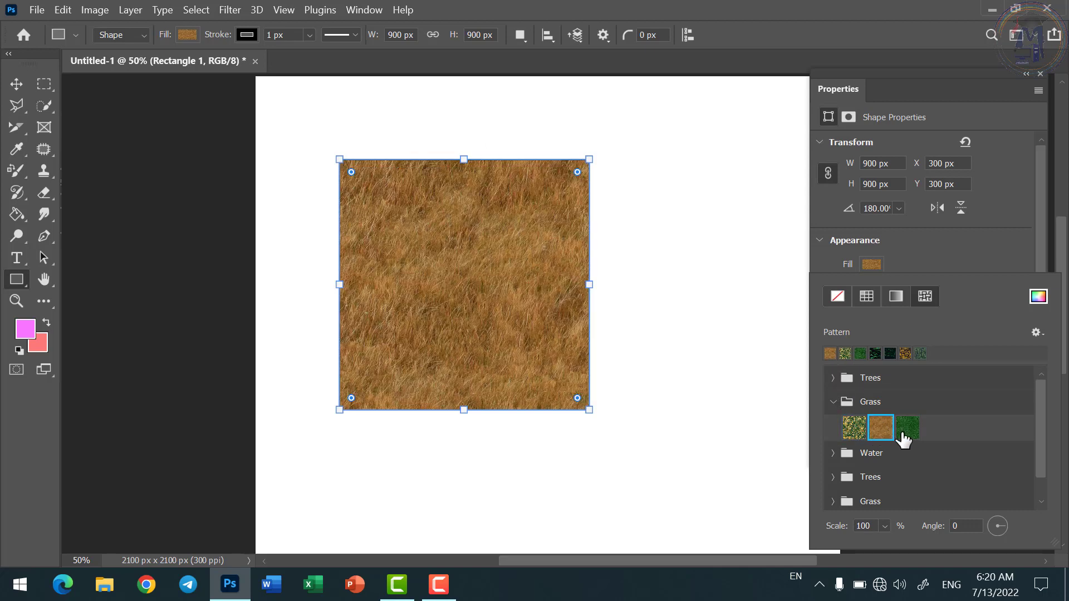
pyautogui.click(907, 430)
pyautogui.click(853, 428)
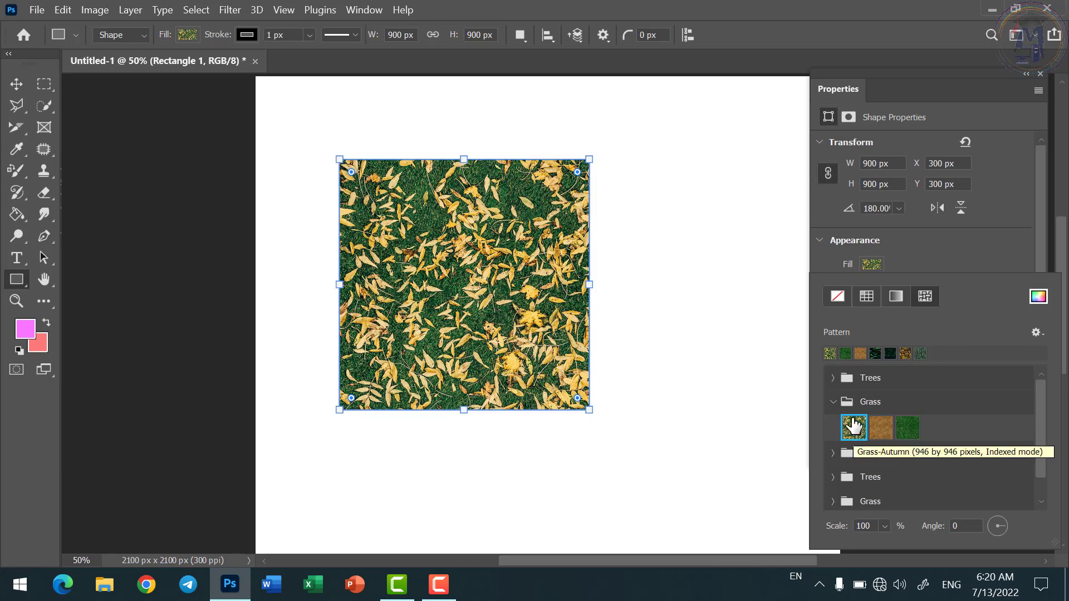
# Step: Replace the square's pattern with a solid fill in the custom light orange color #ffa467
pyautogui.click(851, 400)
pyautogui.click(872, 295)
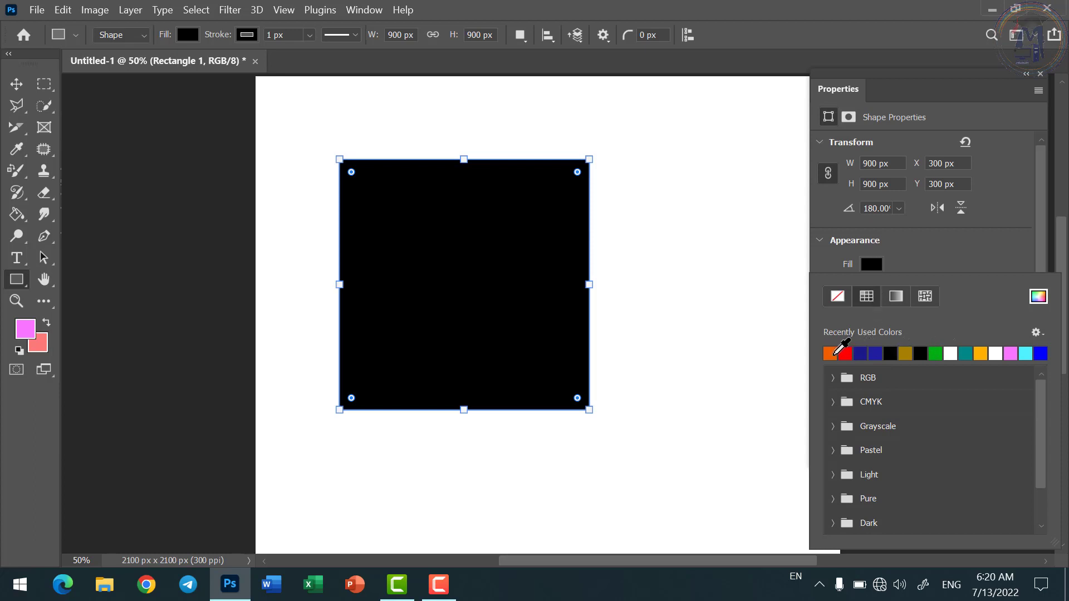
pyautogui.click(832, 353)
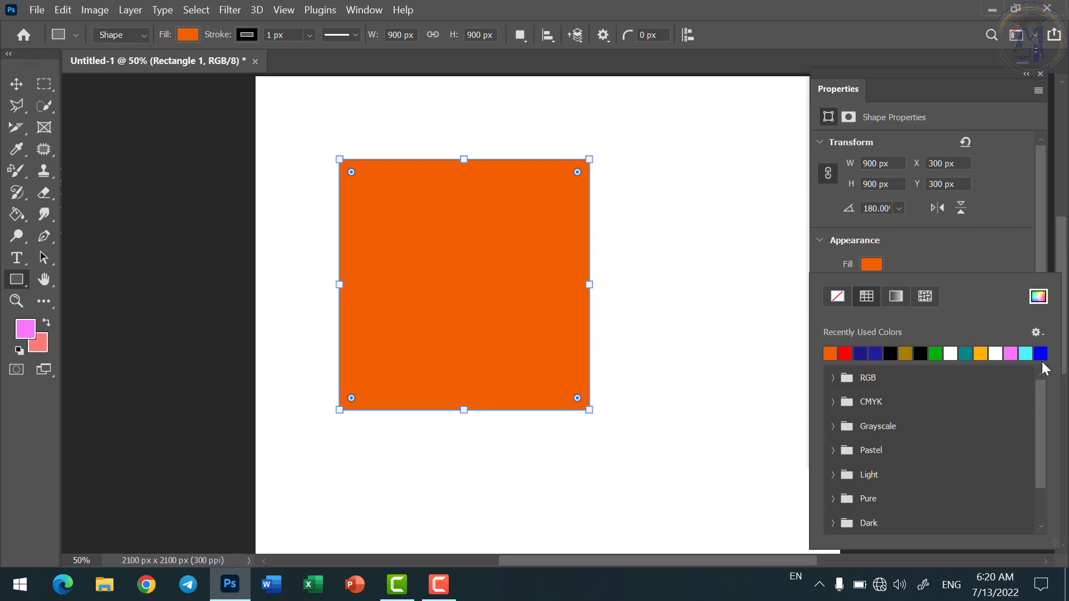
pyautogui.click(1038, 302)
pyautogui.click(670, 224)
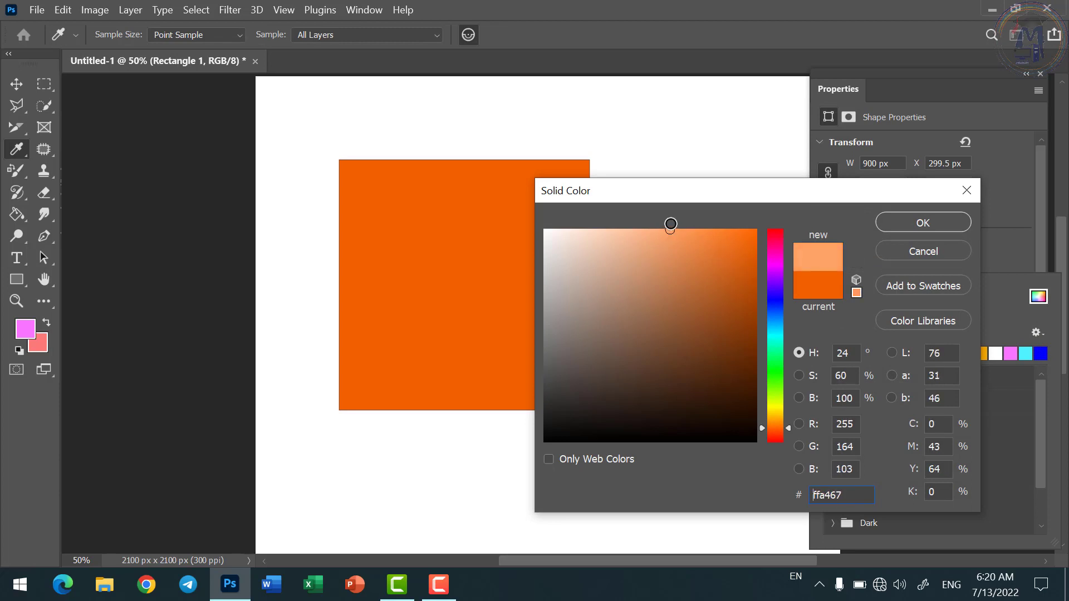
pyautogui.click(903, 222)
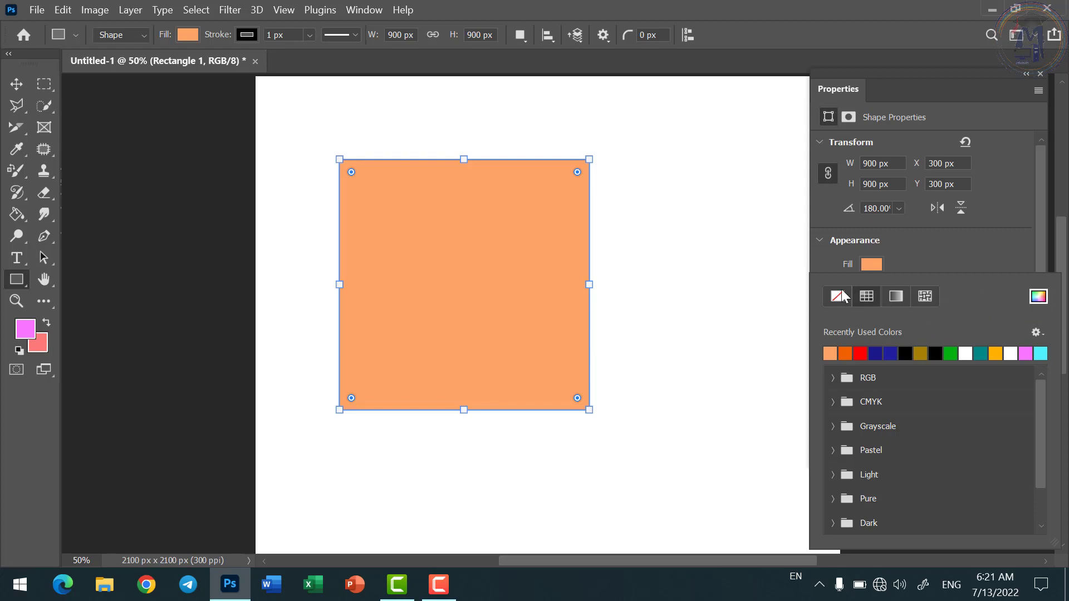
pyautogui.scroll(-2, 881, 413)
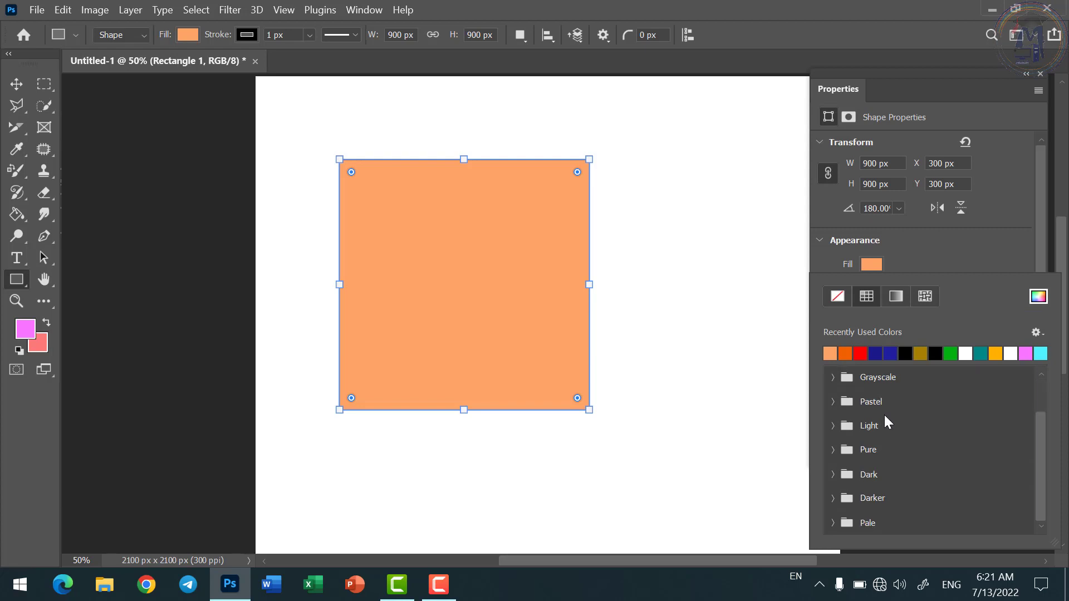
pyautogui.scroll(2, 884, 415)
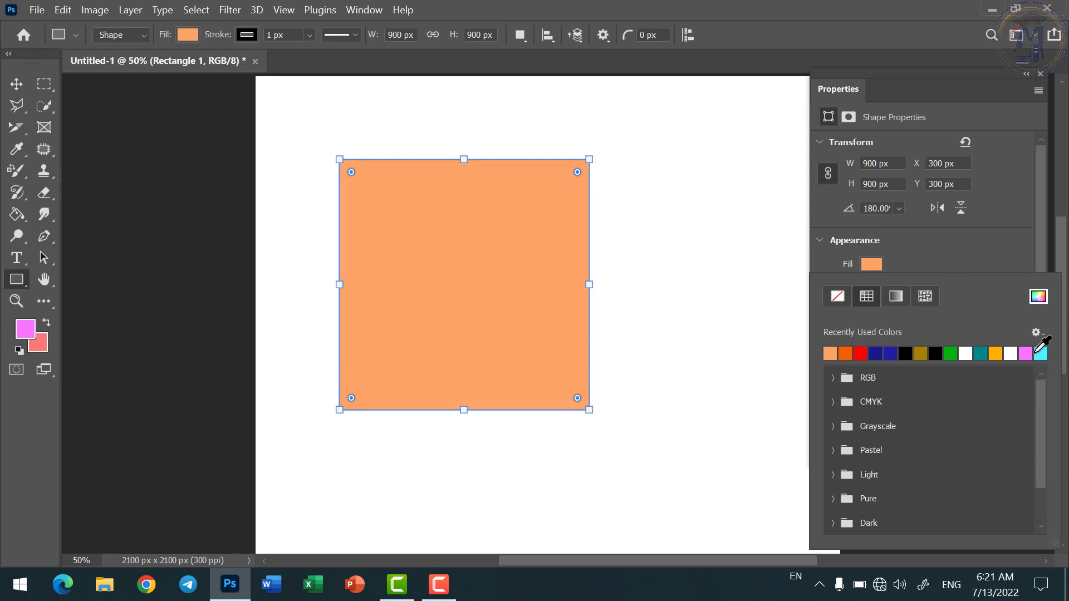
pyautogui.click(870, 266)
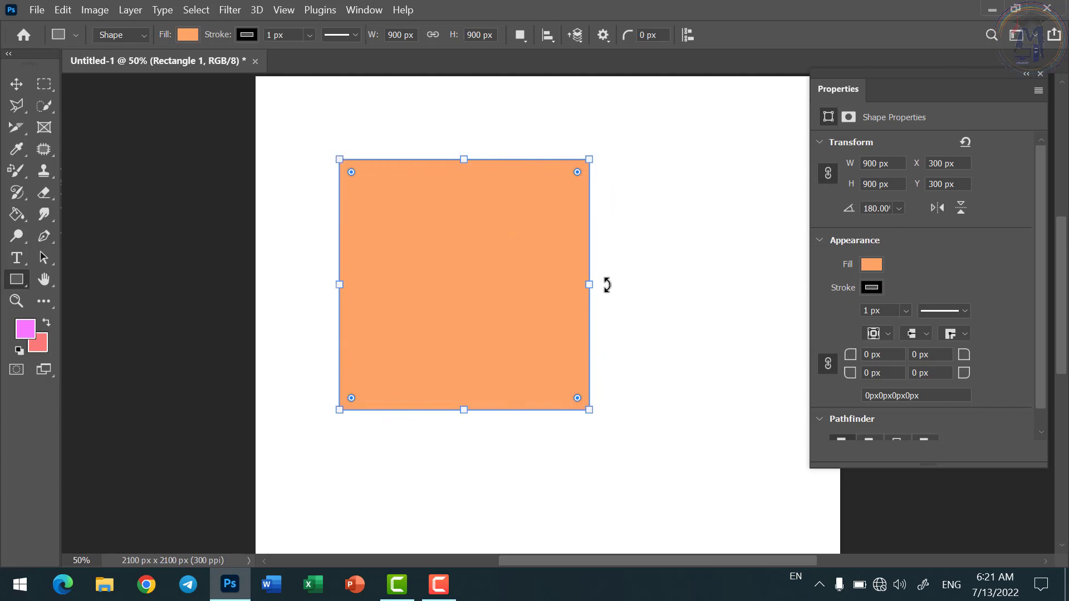
# Step: Try red as the square's stroke color, then set the stroke to the recently used teal
pyautogui.click(871, 289)
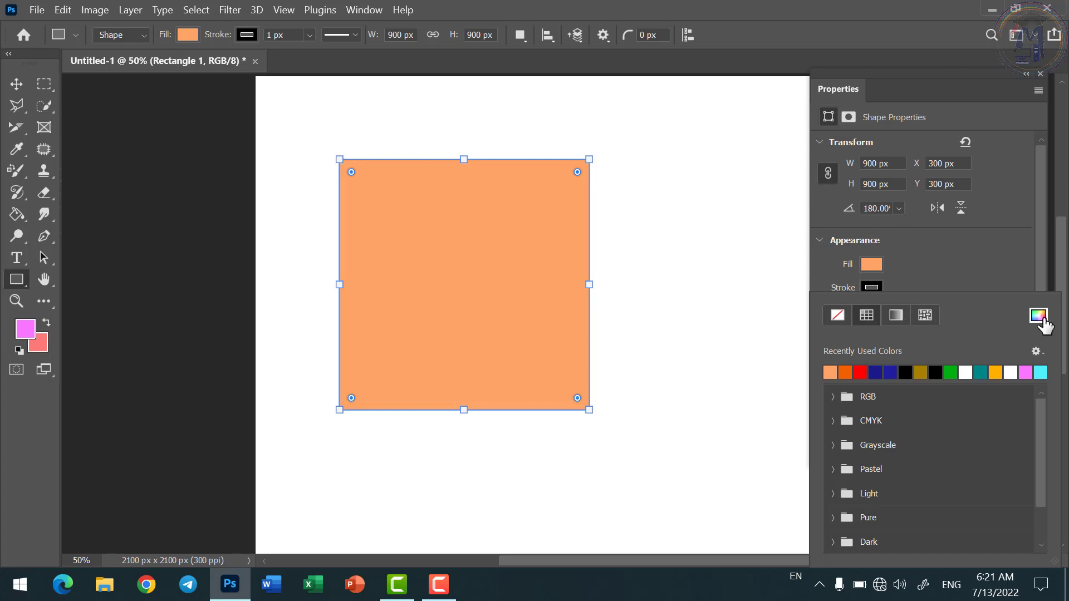
pyautogui.click(860, 370)
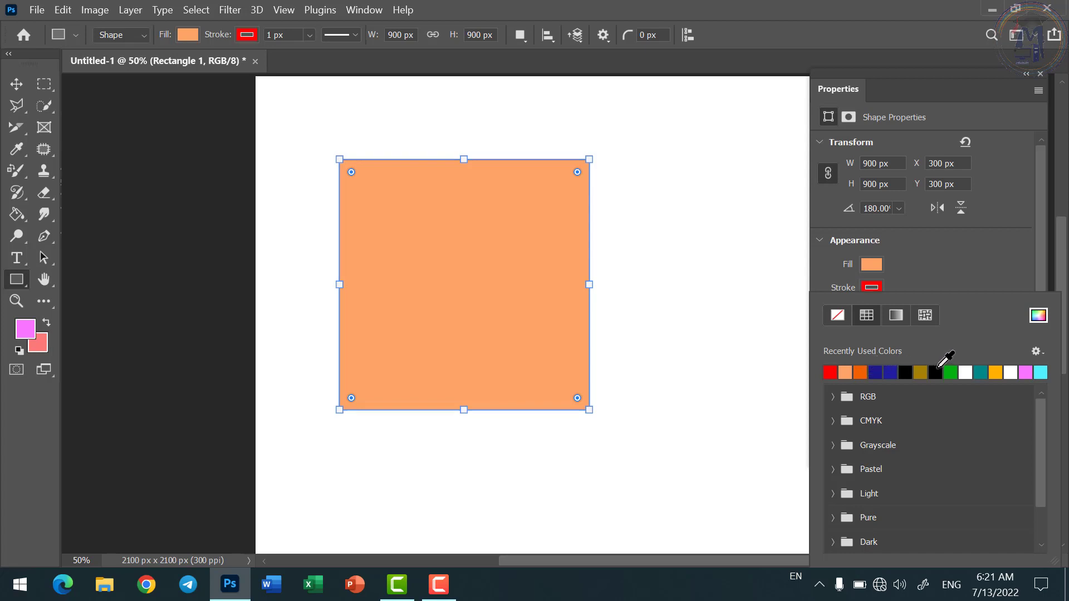
pyautogui.click(986, 373)
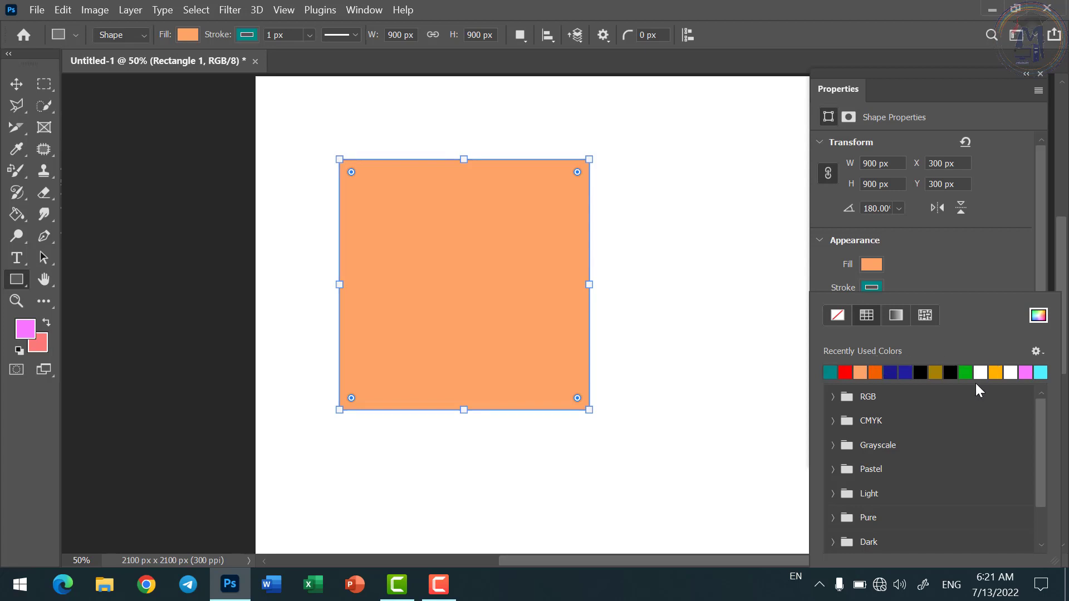
pyautogui.click(846, 372)
pyautogui.click(860, 372)
pyautogui.click(861, 371)
pyautogui.click(872, 287)
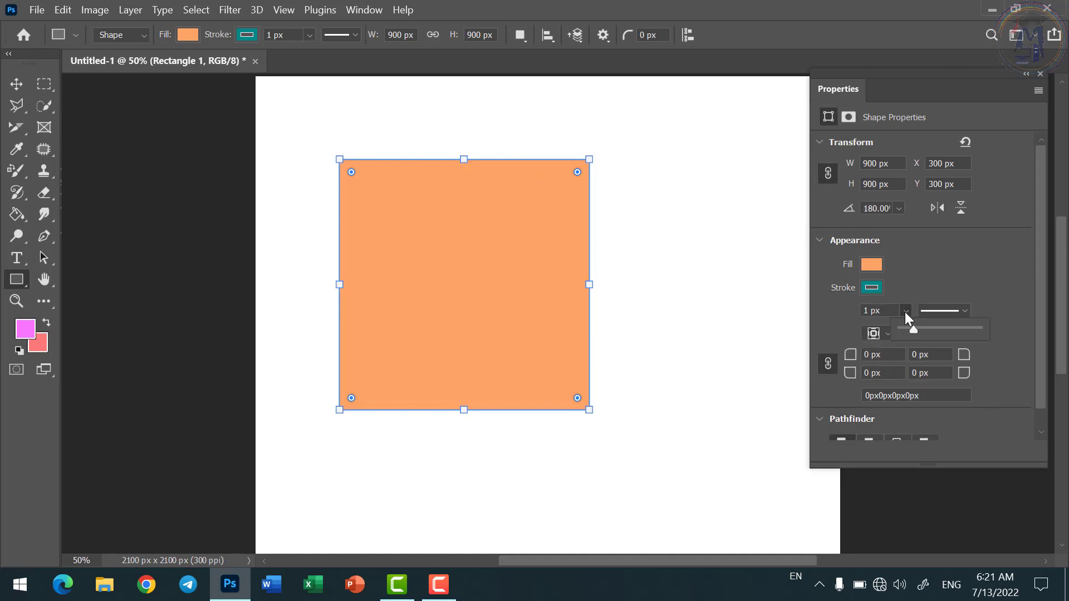
# Step: Increase the square's stroke width to about 42.89 px
pyautogui.click(904, 312)
pyautogui.click(905, 310)
pyautogui.moveTo(912, 326); pyautogui.dragTo(926, 330)
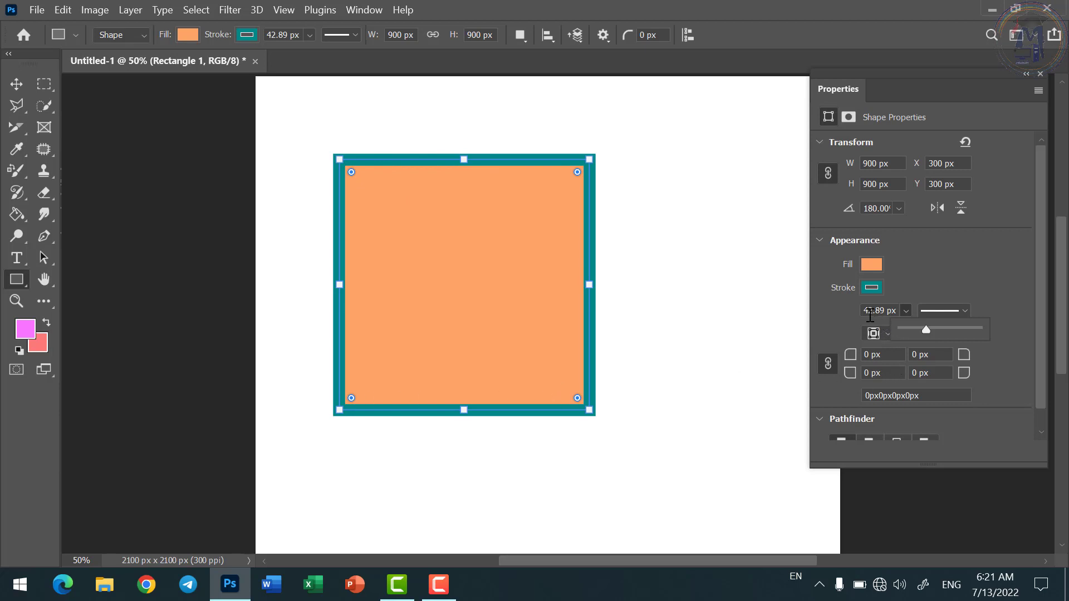
pyautogui.click(922, 293)
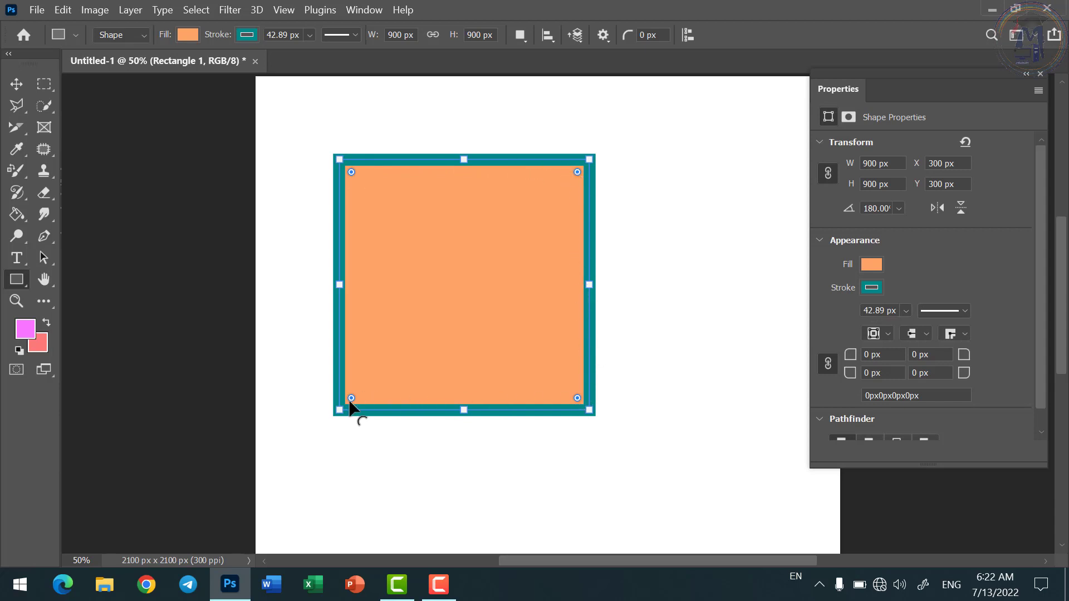
# Step: Try the dashed and dotted line types on the square's stroke, ending with the dashed line with dash 4 and gap 2
pyautogui.click(957, 313)
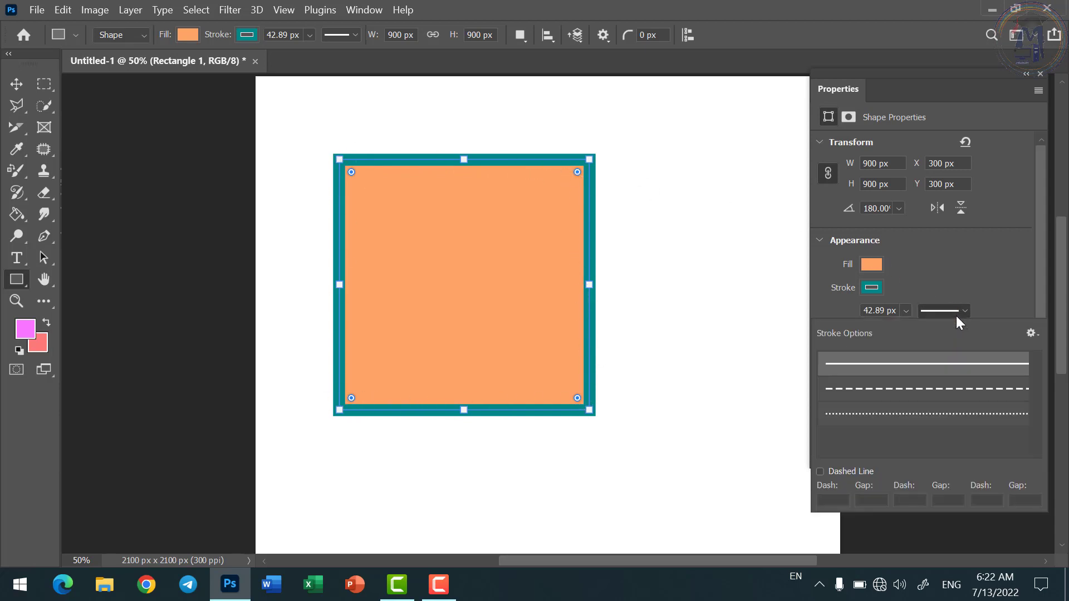
pyautogui.click(917, 392)
pyautogui.click(919, 396)
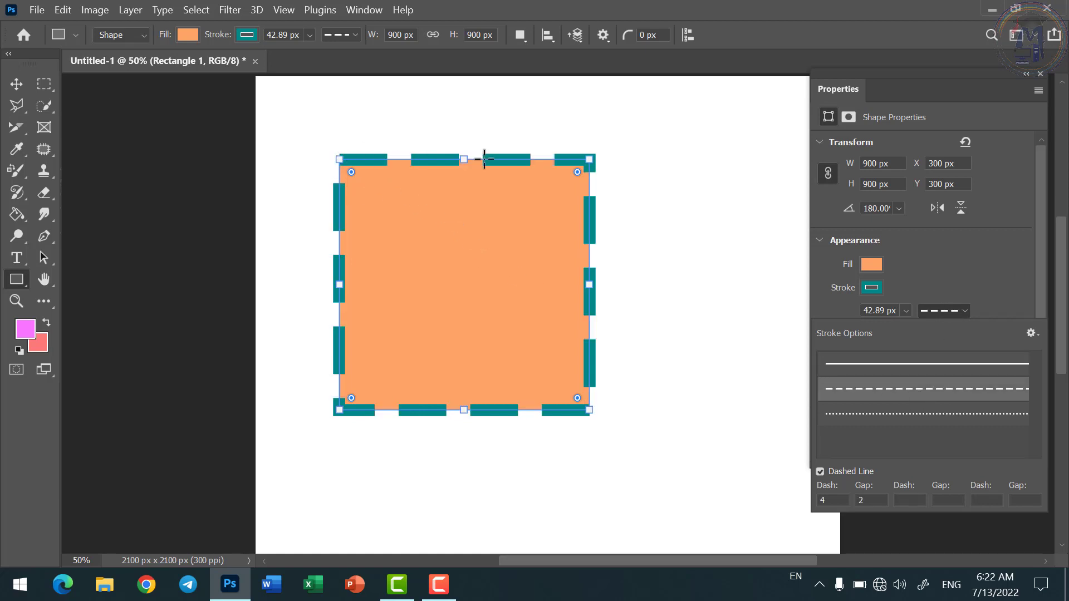
pyautogui.click(880, 414)
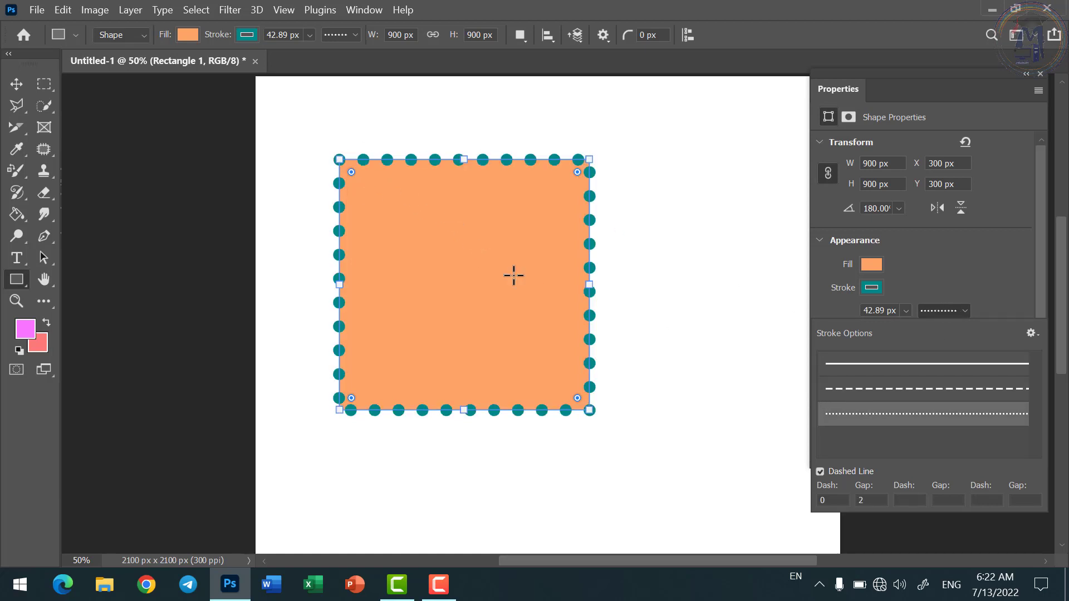
pyautogui.click(966, 388)
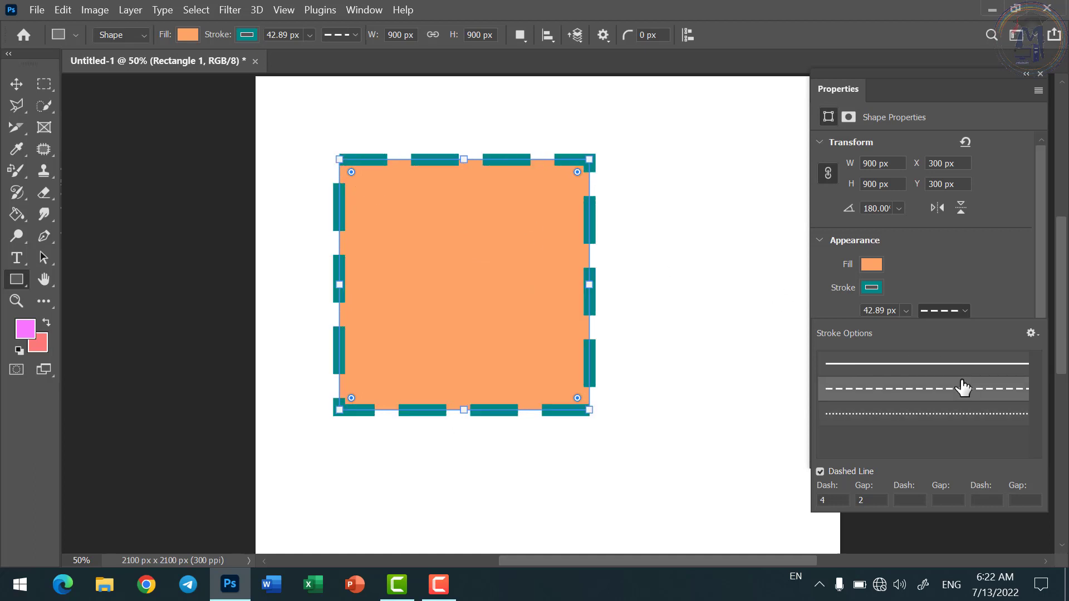
pyautogui.click(954, 313)
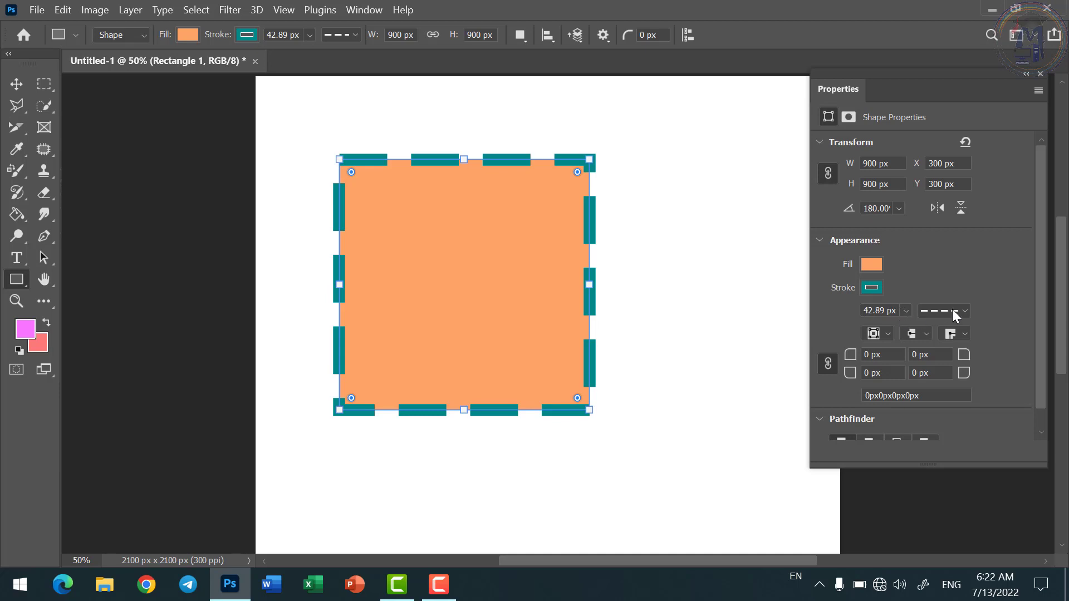
# Step: Try aligning the dashed stroke inside, centered on and outside the square's edge
pyautogui.click(887, 334)
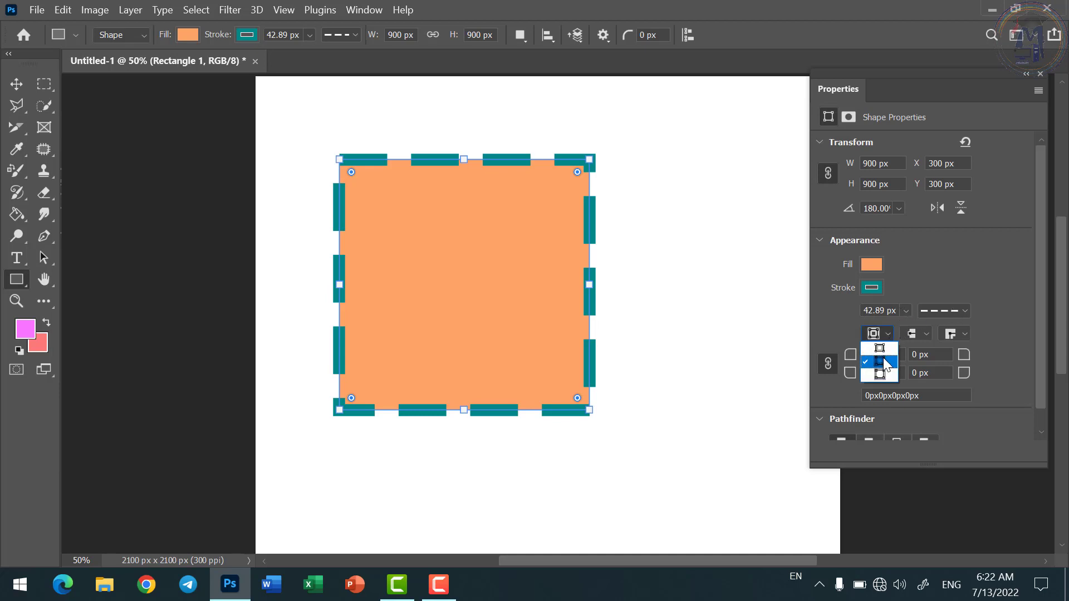
pyautogui.click(883, 346)
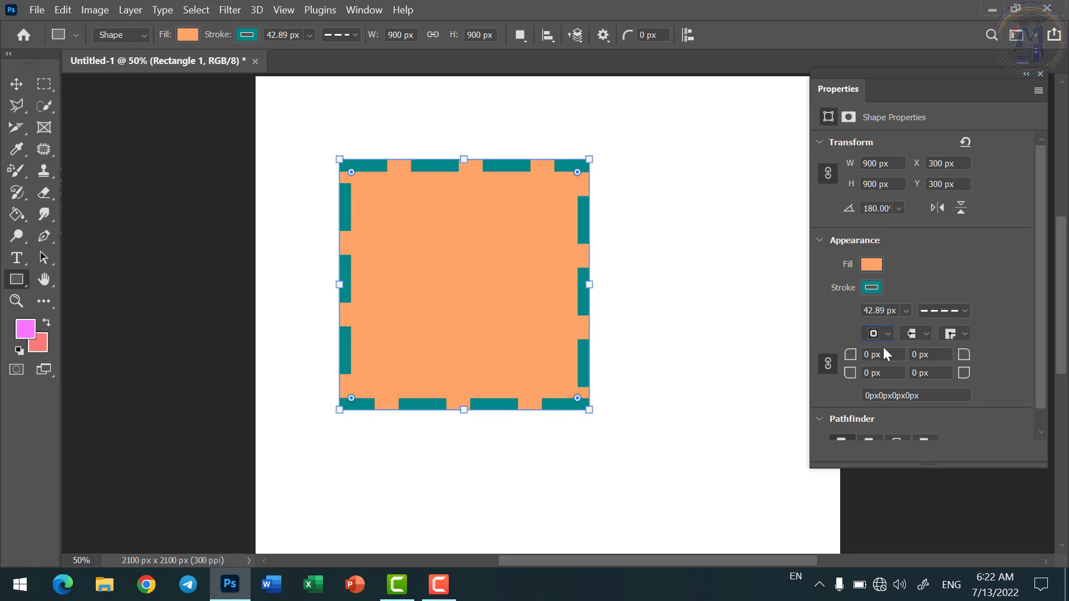
pyautogui.click(887, 333)
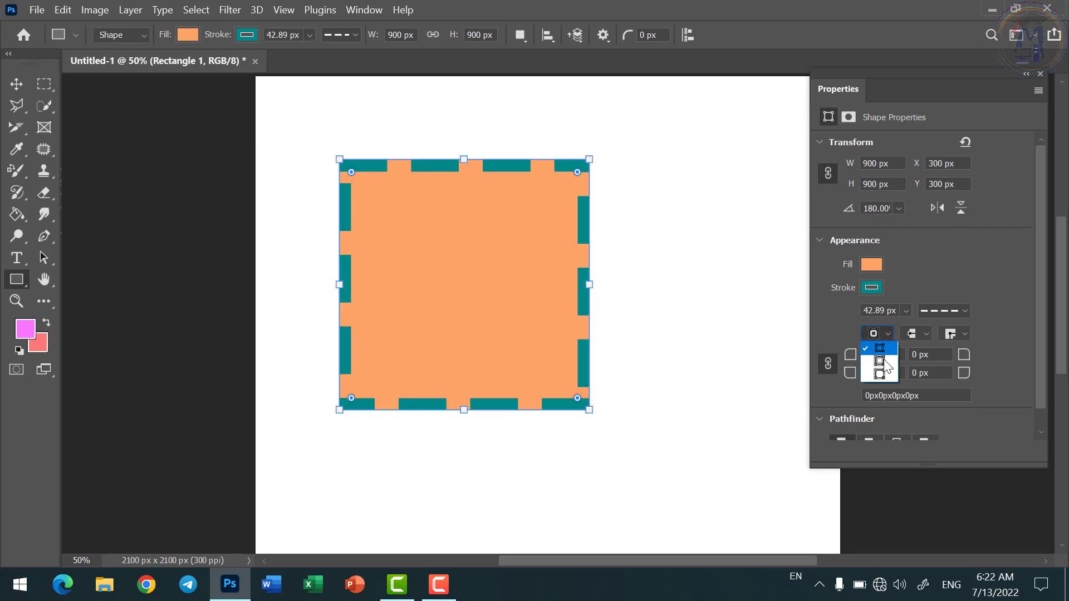
pyautogui.click(884, 363)
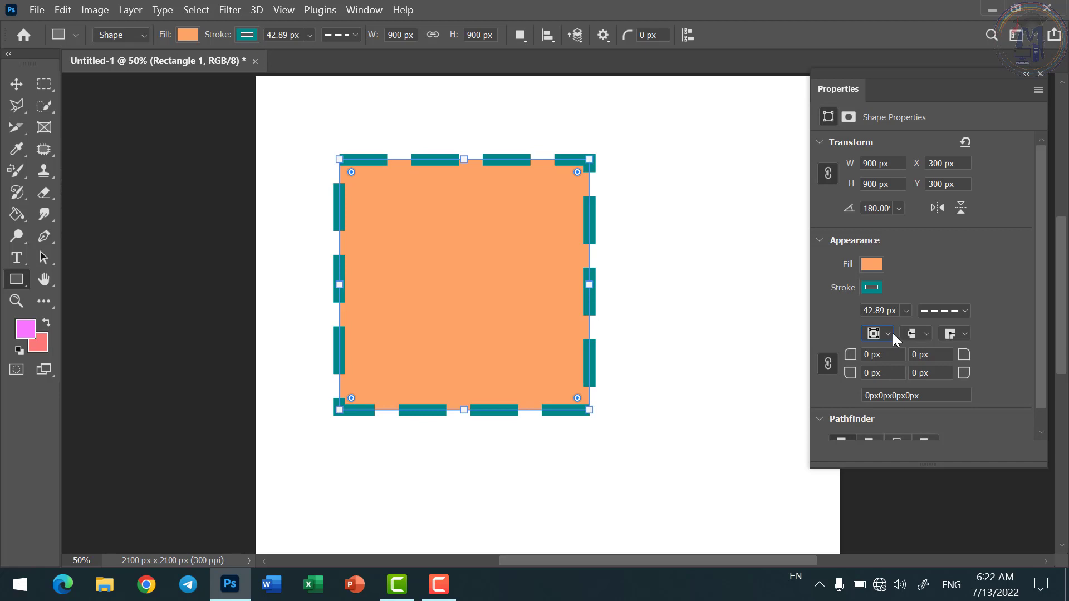
pyautogui.click(890, 332)
pyautogui.click(884, 373)
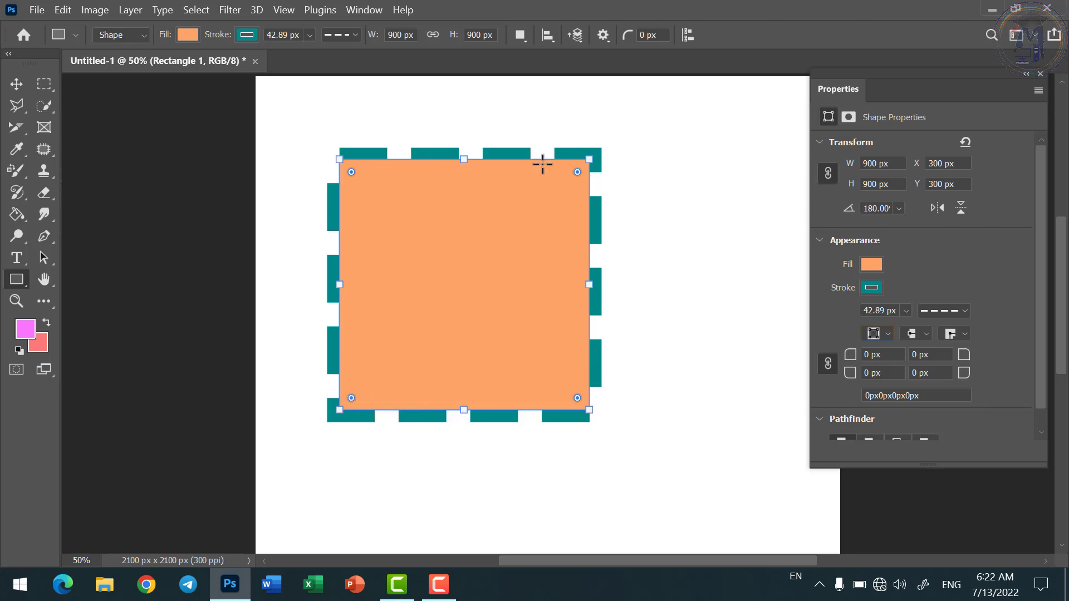
# Step: Try centered and inside alignment for the dashed stroke, ending with the stroke centered on the square's edge
pyautogui.click(887, 333)
pyautogui.click(874, 346)
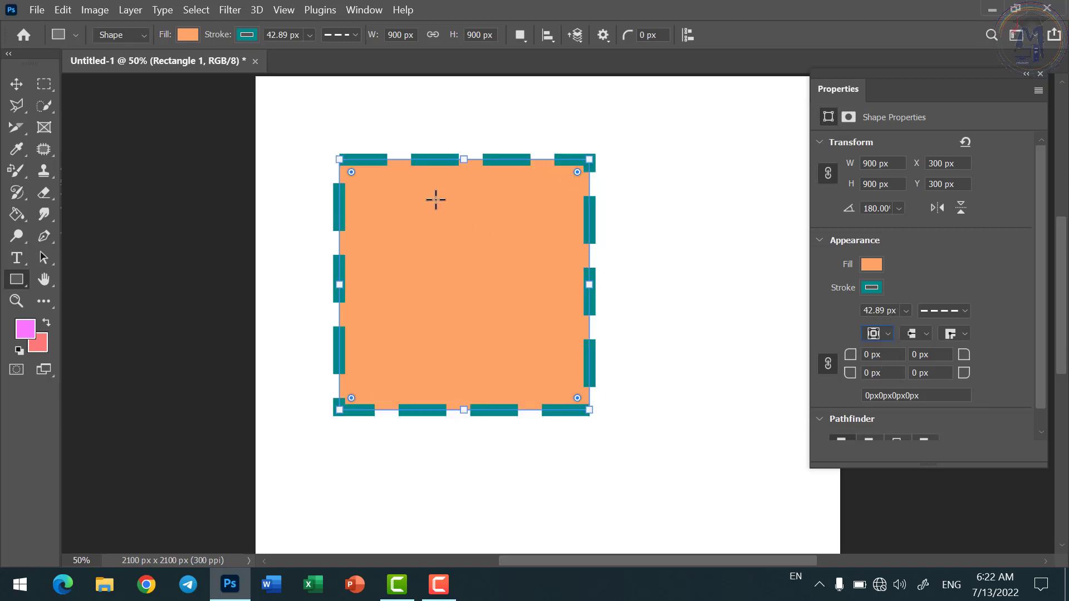
pyautogui.click(880, 336)
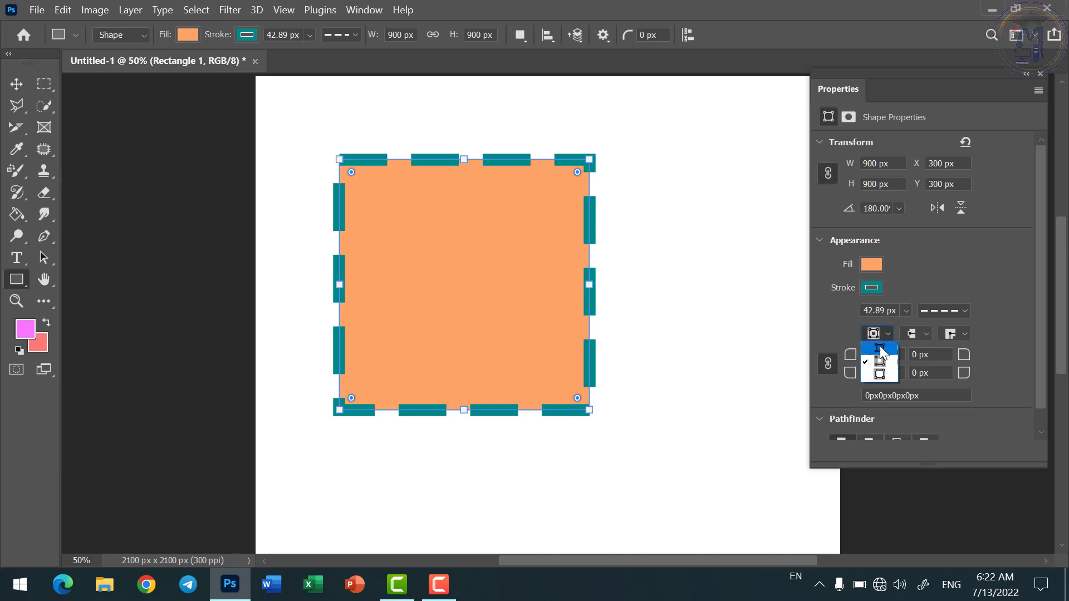
pyautogui.click(875, 348)
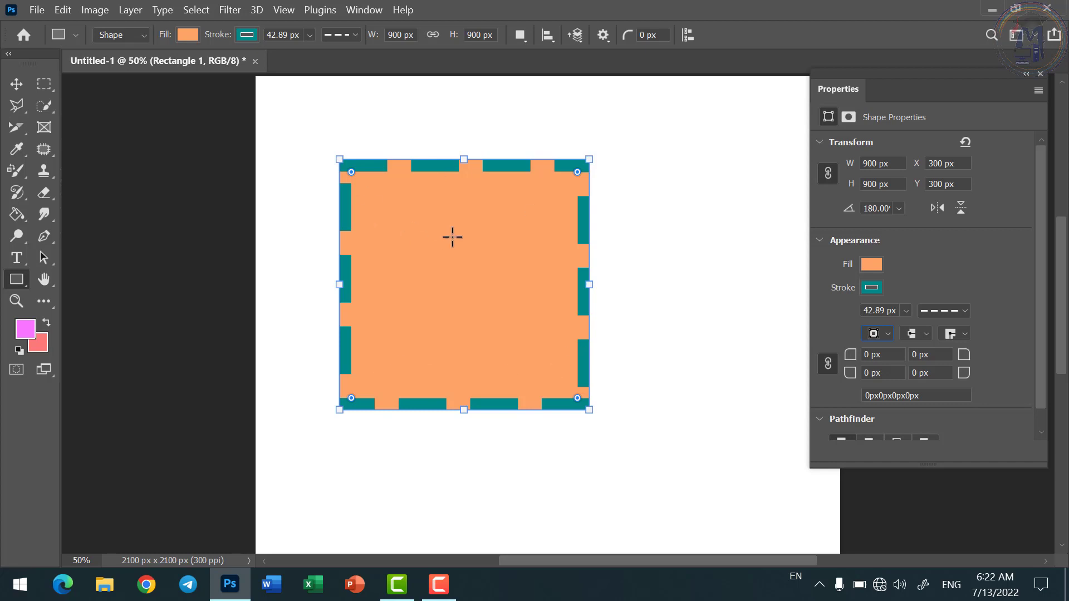
pyautogui.click(887, 336)
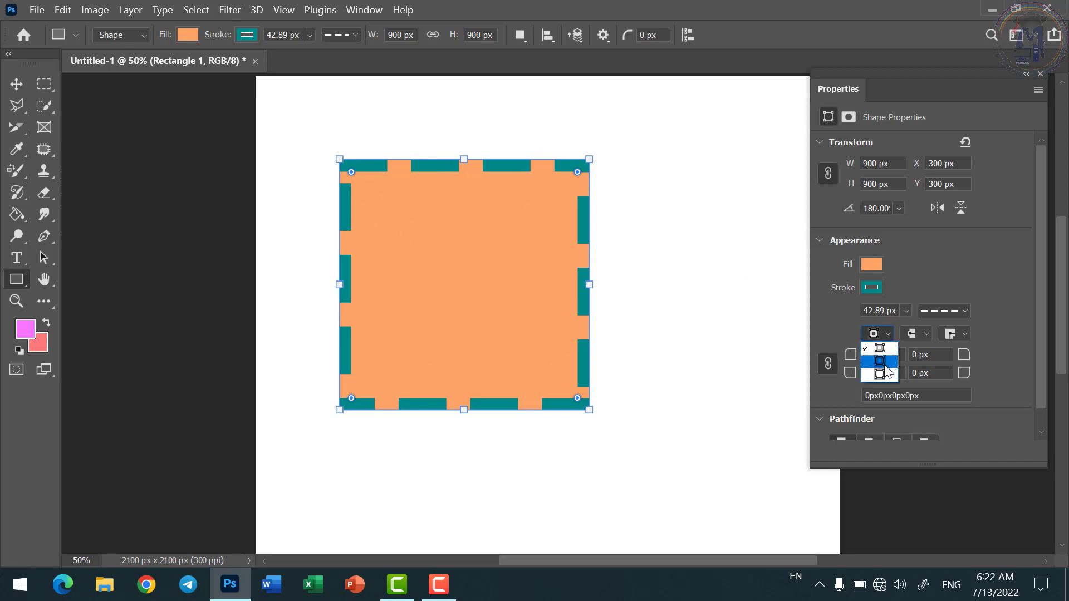
pyautogui.click(880, 354)
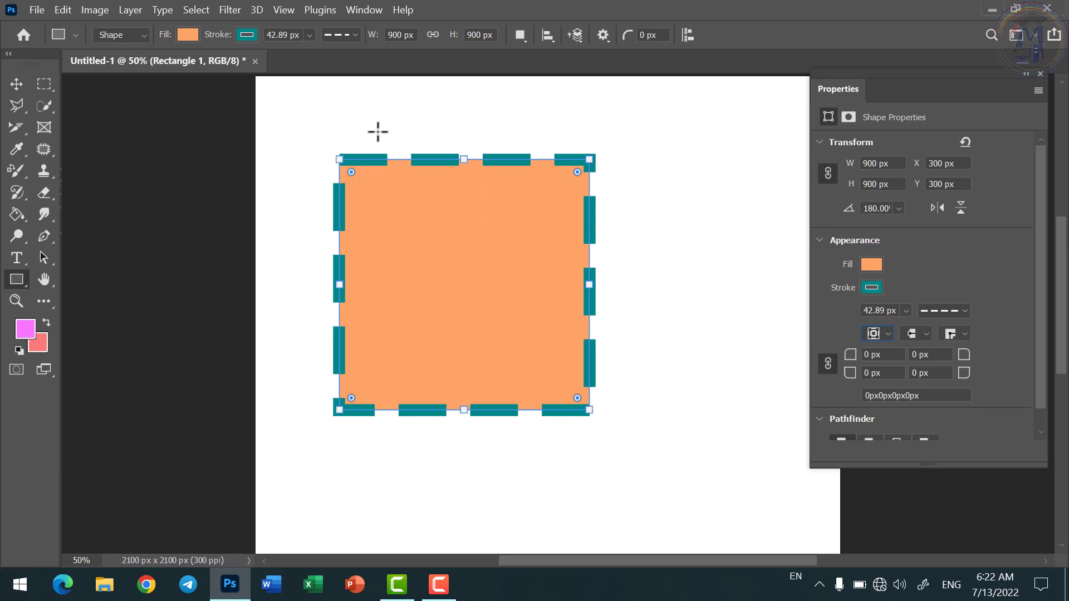
pyautogui.click(460, 159)
pyautogui.click(460, 159)
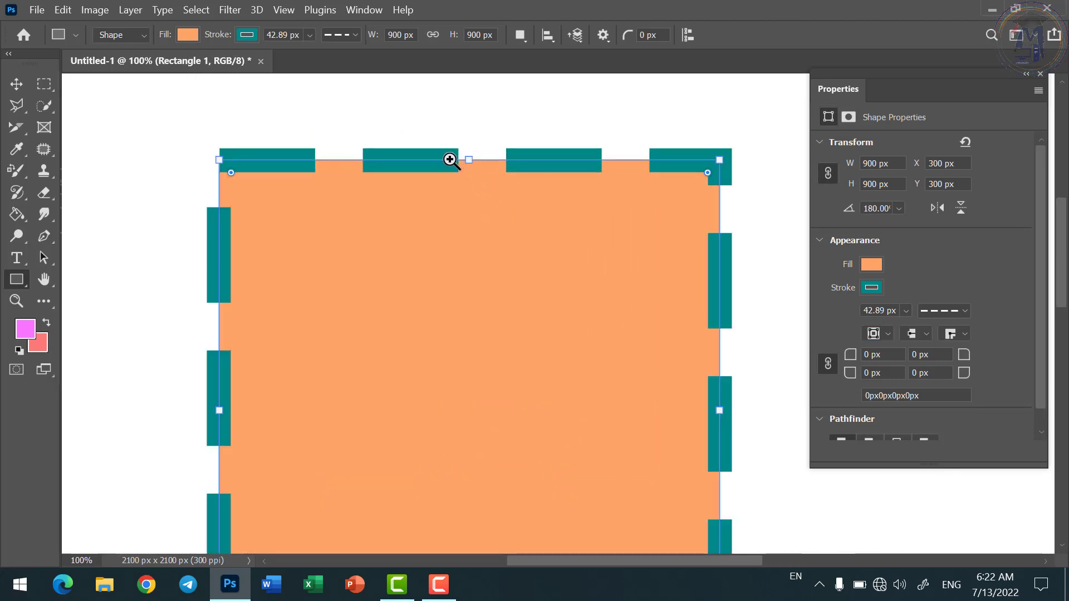
pyautogui.click(452, 160)
pyautogui.keyDown('alt'); pyautogui.click(488, 191); pyautogui.keyUp('alt')
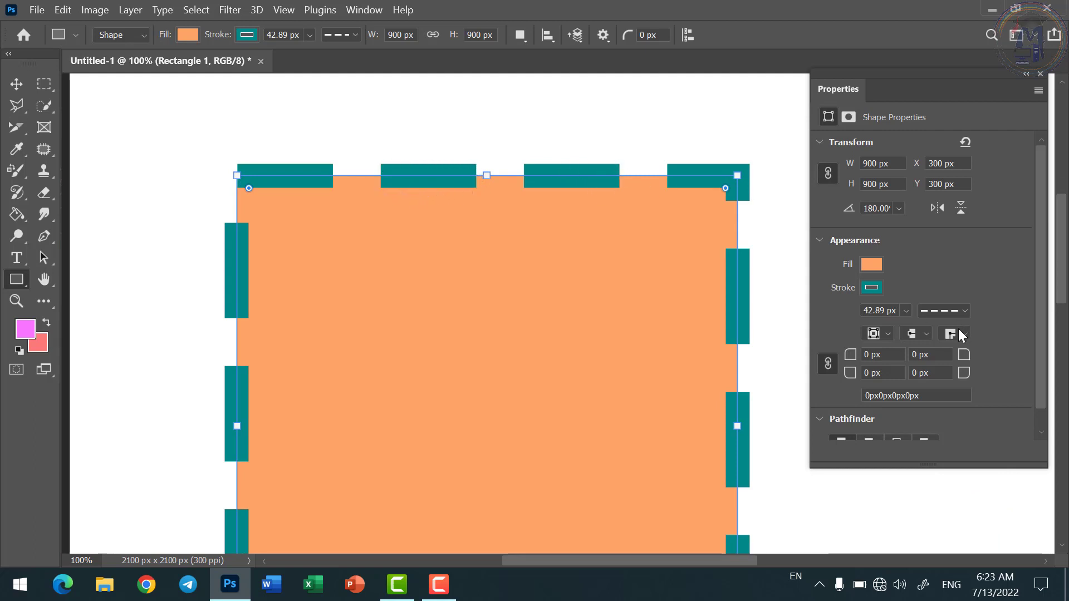
# Step: Try the round and square cap types on the stroke's dashes, ending with butt caps
pyautogui.click(924, 335)
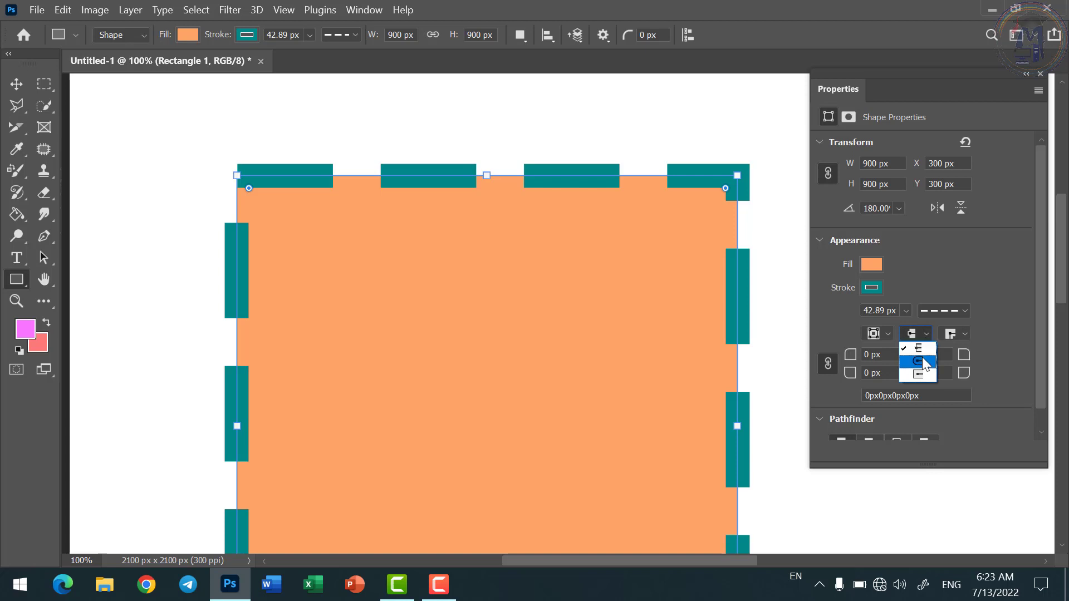
pyautogui.click(925, 359)
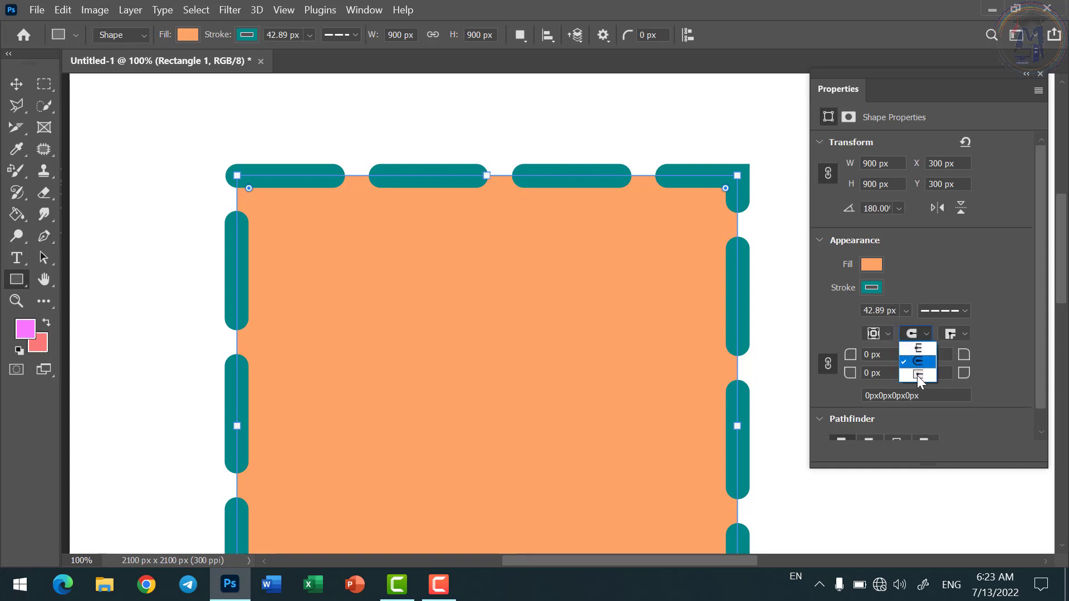
pyautogui.click(919, 375)
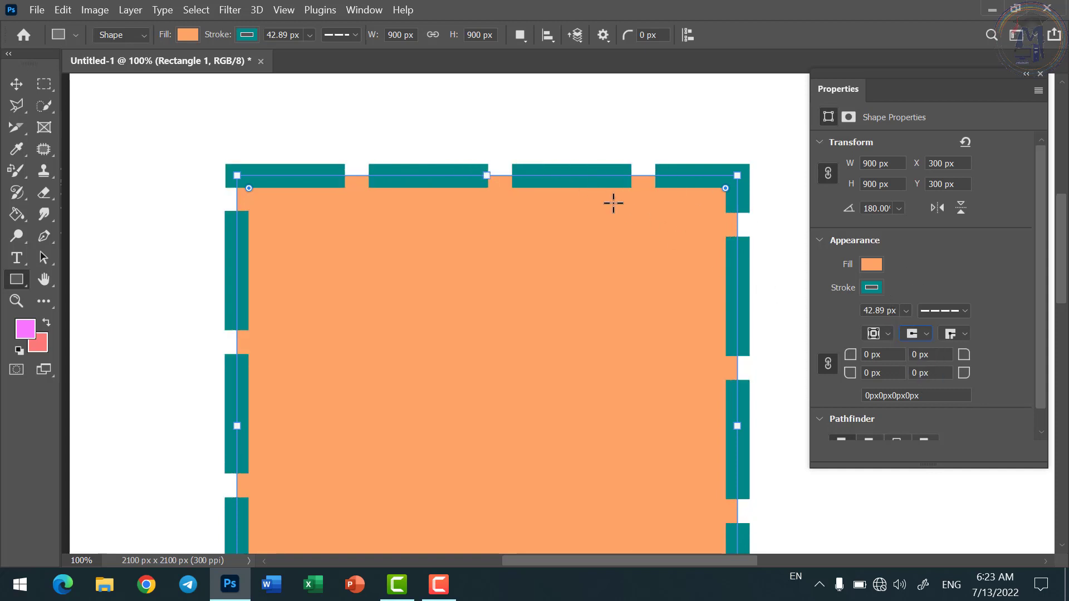
pyautogui.click(913, 333)
pyautogui.click(917, 350)
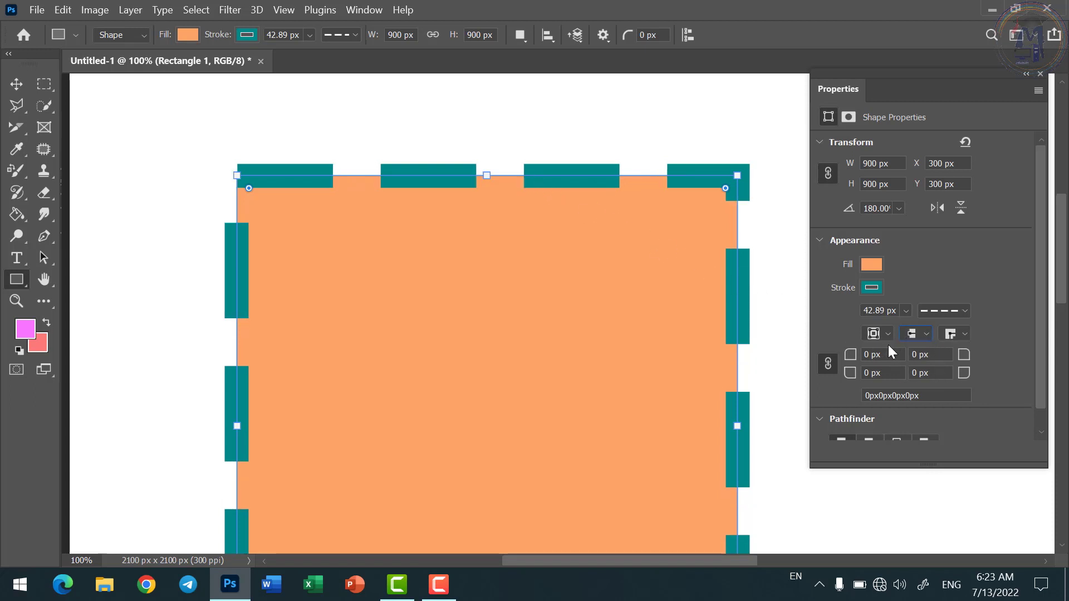
pyautogui.click(916, 334)
pyautogui.click(918, 360)
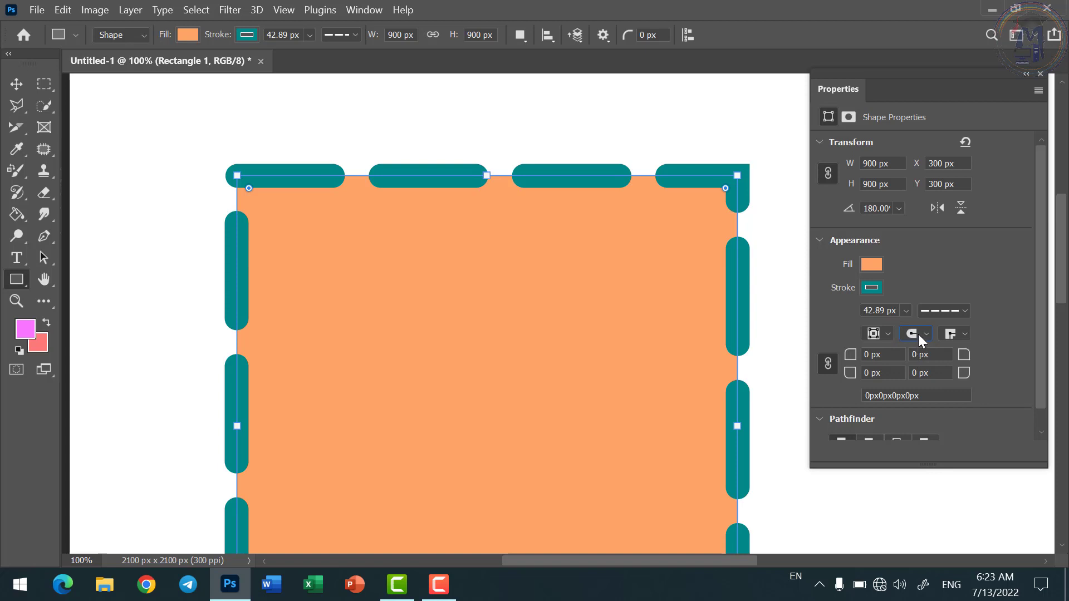
pyautogui.click(915, 334)
pyautogui.click(921, 372)
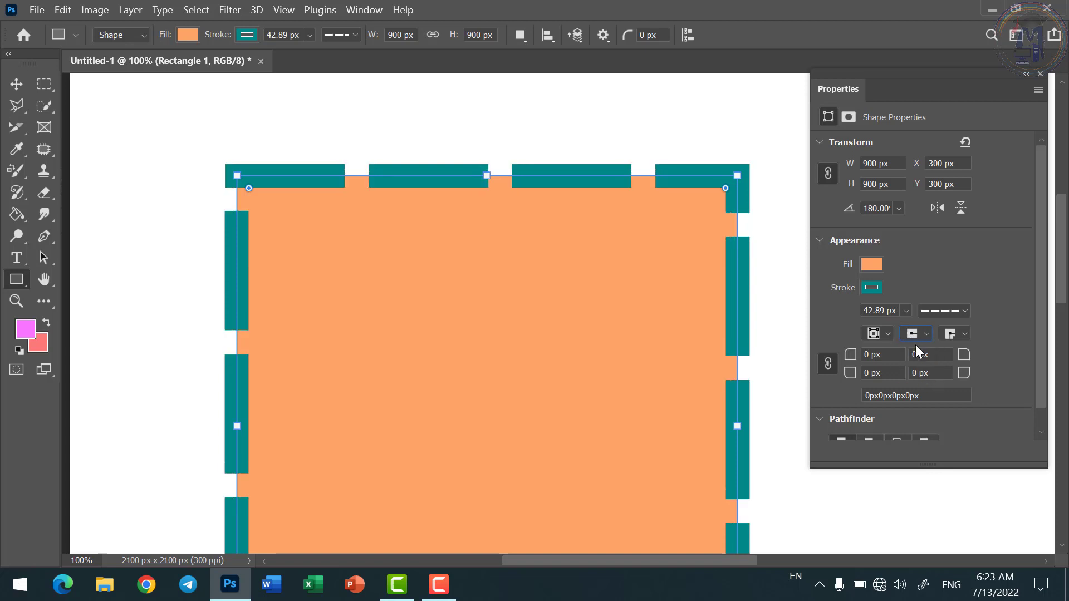
pyautogui.click(917, 335)
pyautogui.click(917, 333)
# Step: Change the square's stroke from the dashed line to the solid line type
pyautogui.click(965, 333)
pyautogui.click(963, 367)
pyautogui.click(953, 310)
pyautogui.click(945, 365)
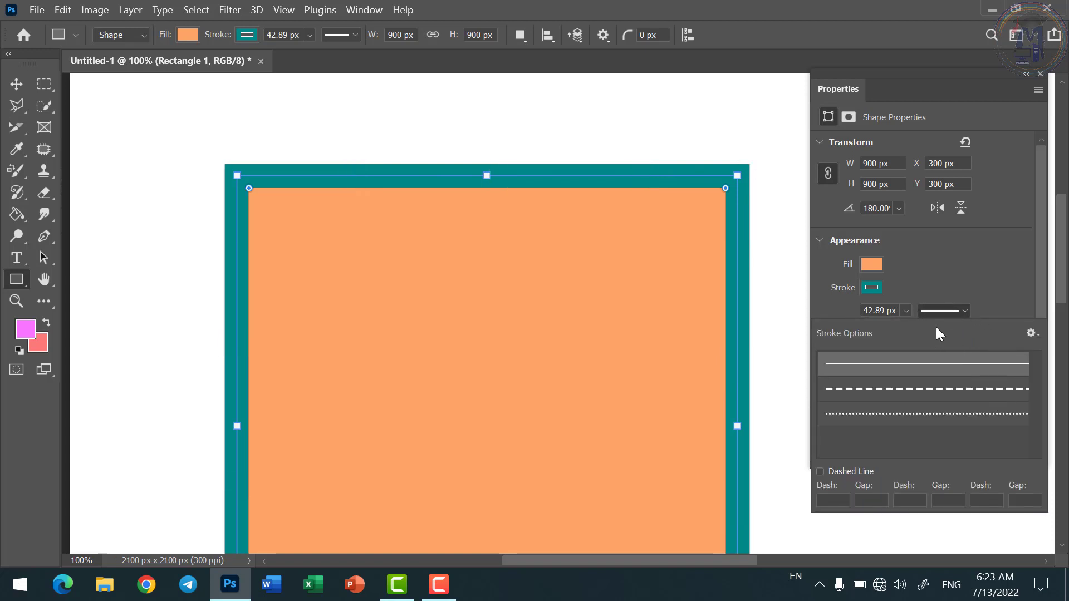
pyautogui.click(972, 316)
# Step: Try the round, bevel and miter corner types on the solid stroke, ending with round corners
pyautogui.click(963, 334)
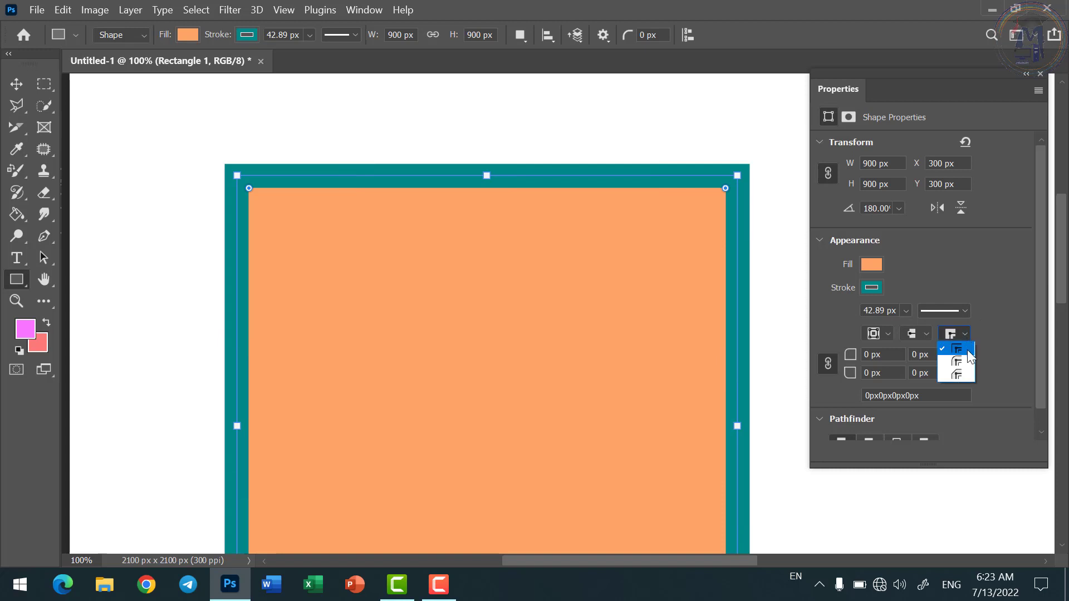
pyautogui.click(964, 372)
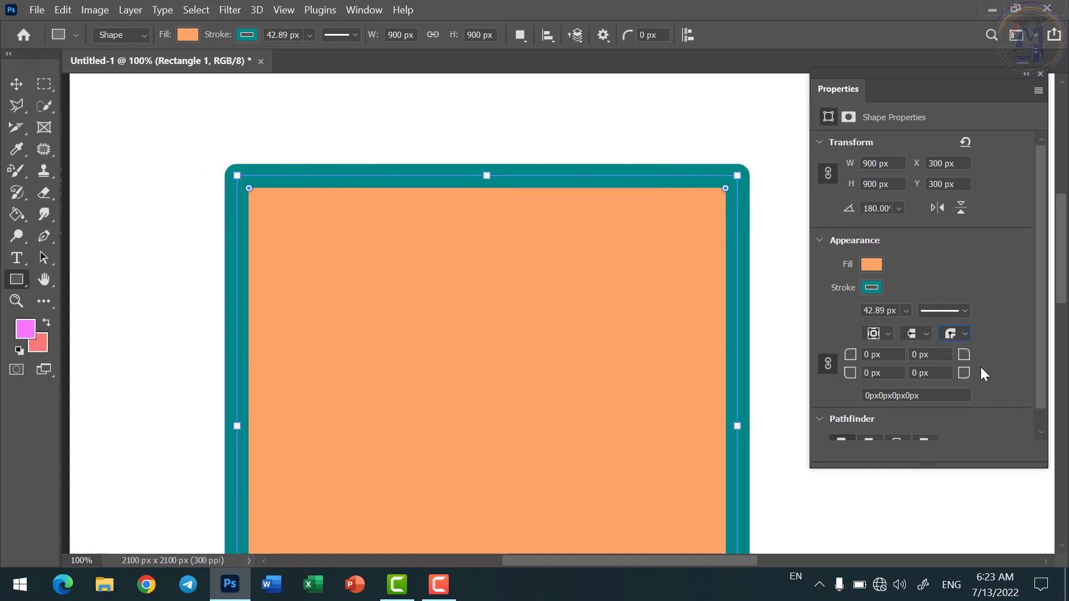
pyautogui.click(966, 337)
pyautogui.click(967, 381)
pyautogui.click(958, 333)
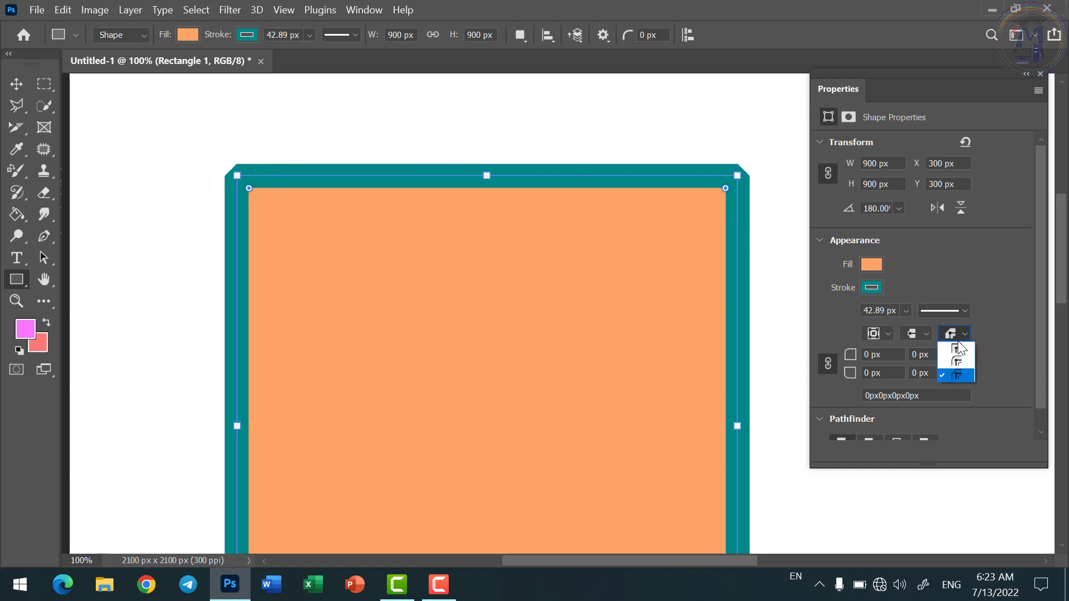
pyautogui.click(957, 350)
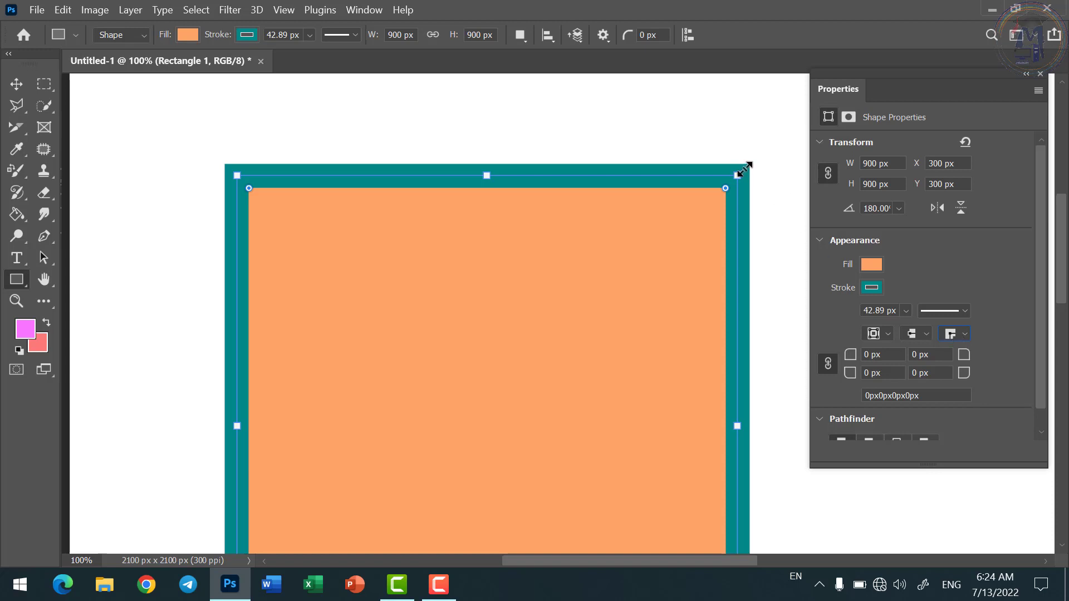
pyautogui.click(959, 336)
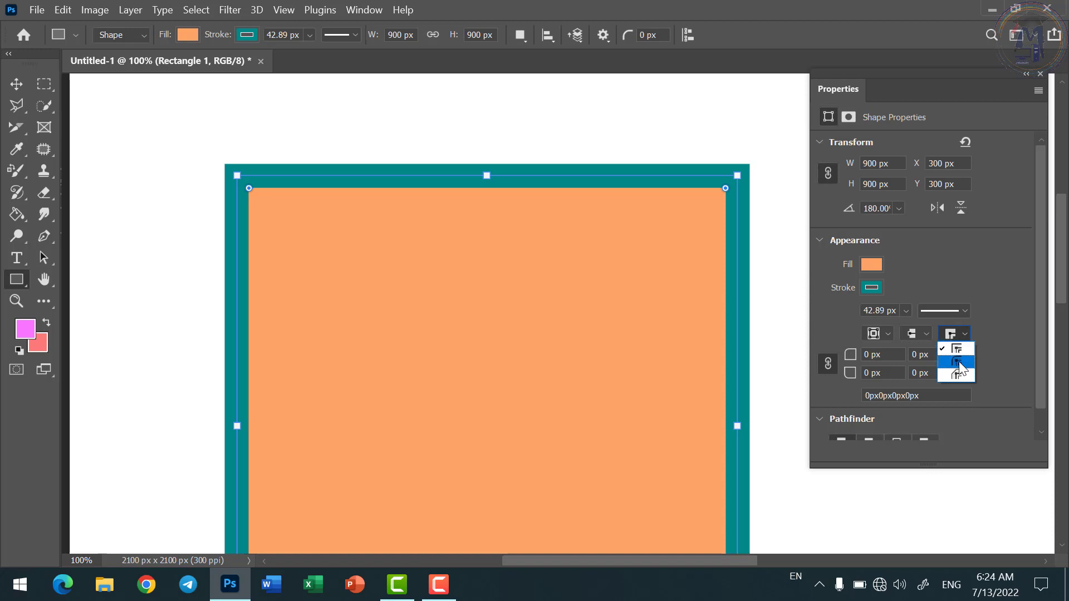
pyautogui.click(959, 363)
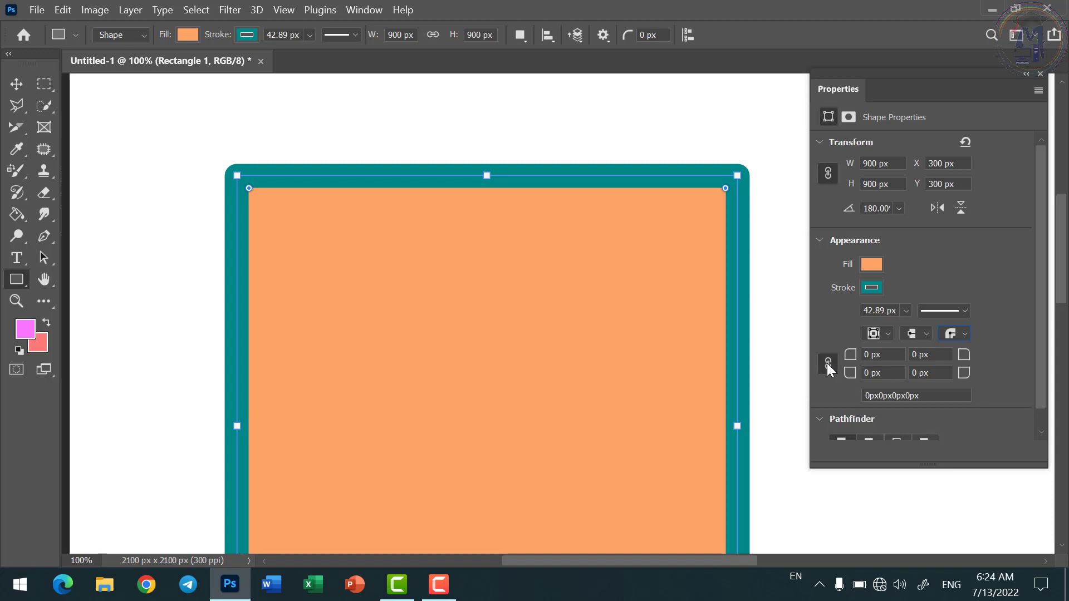
# Step: Try linked corner radii of 20, 50 and 100 px on all four corners of the square
pyautogui.click(871, 355)
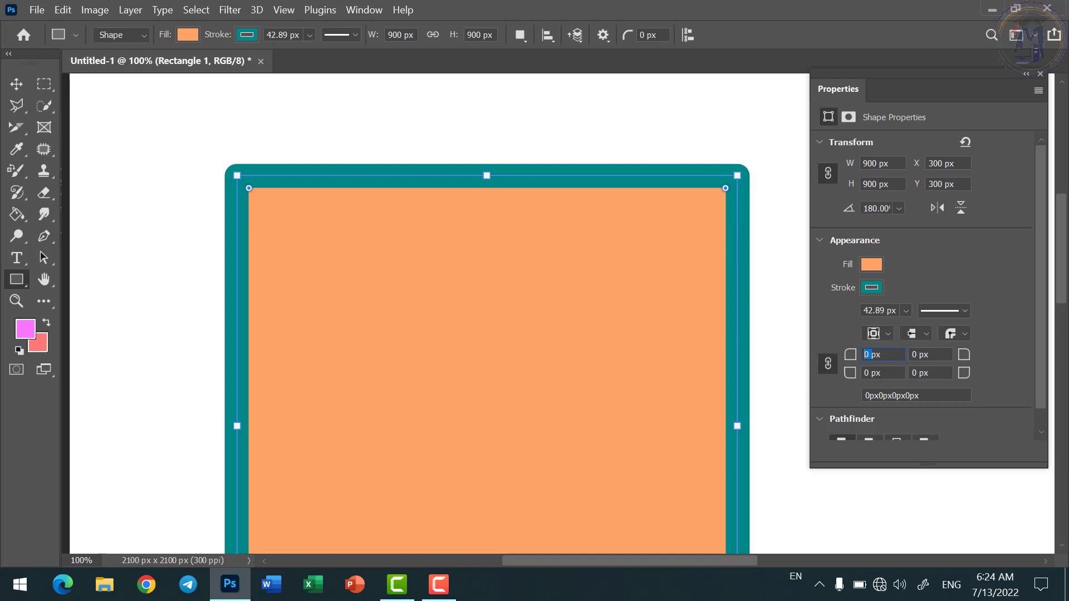
pyautogui.write('20')
pyautogui.press('Return')
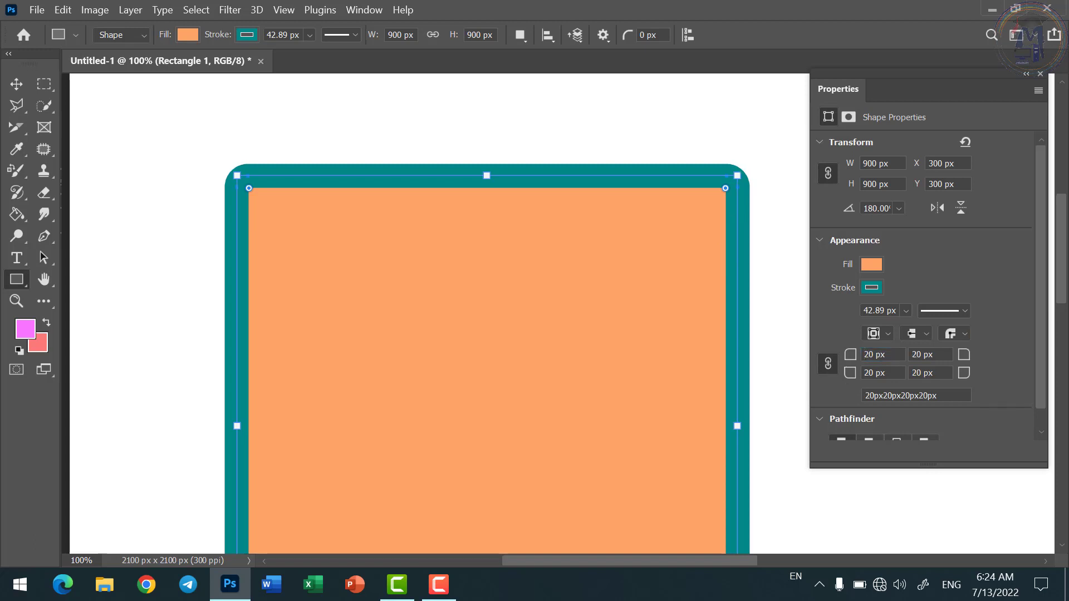
pyautogui.moveTo(874, 357); pyautogui.dragTo(862, 358)
pyautogui.write('50')
pyautogui.press('Return')
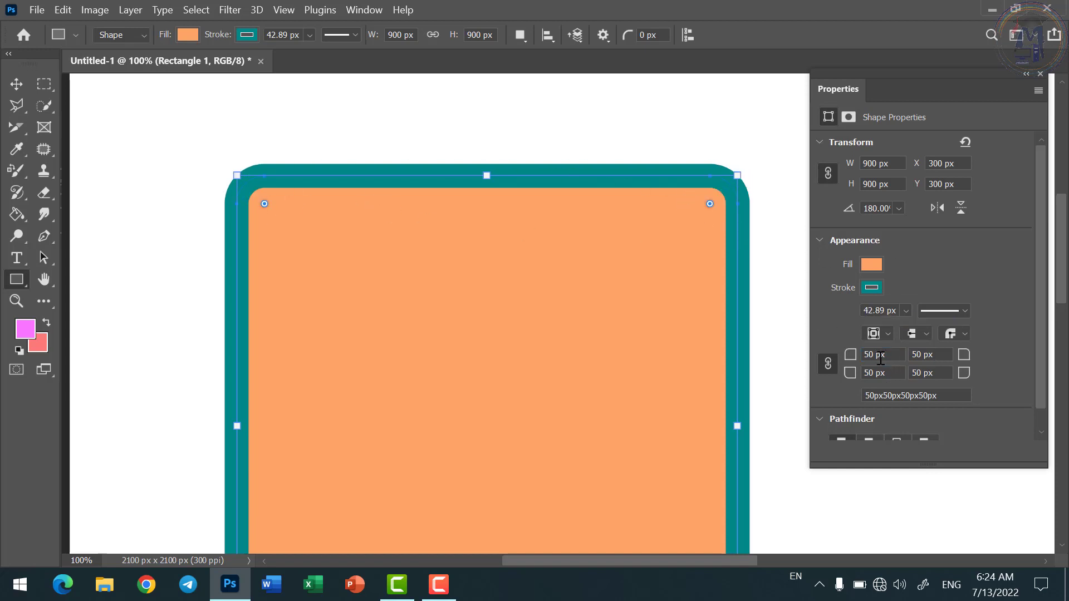
pyautogui.doubleClick(880, 359)
pyautogui.write('100')
pyautogui.click(827, 363)
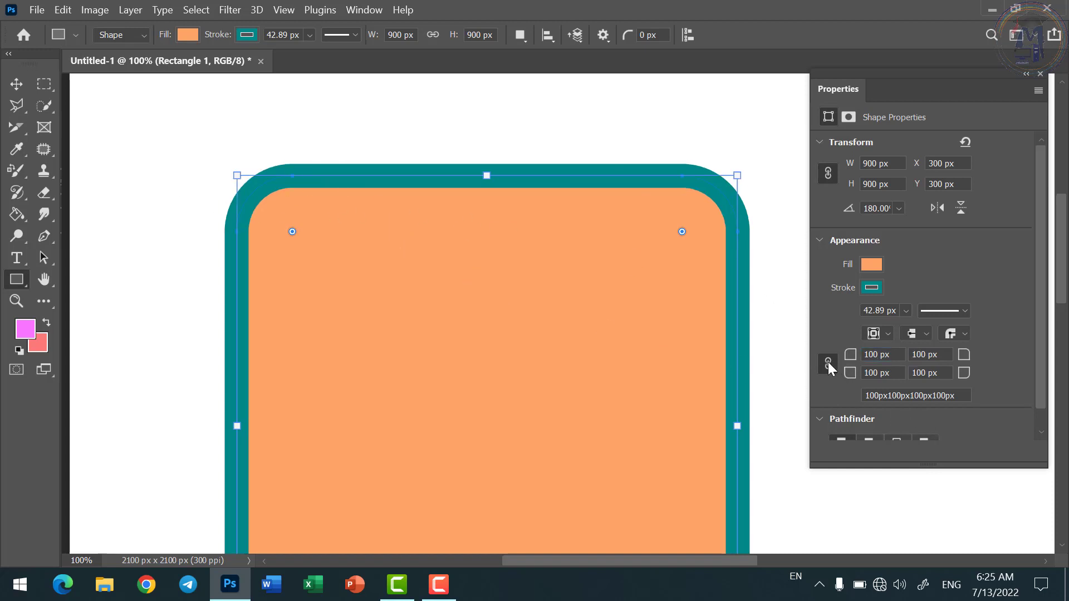
# Step: Set all corner radii to 0 px and unlink the four radius values
pyautogui.click(846, 357)
pyautogui.write('0')
pyautogui.press('Return')
pyautogui.click(827, 365)
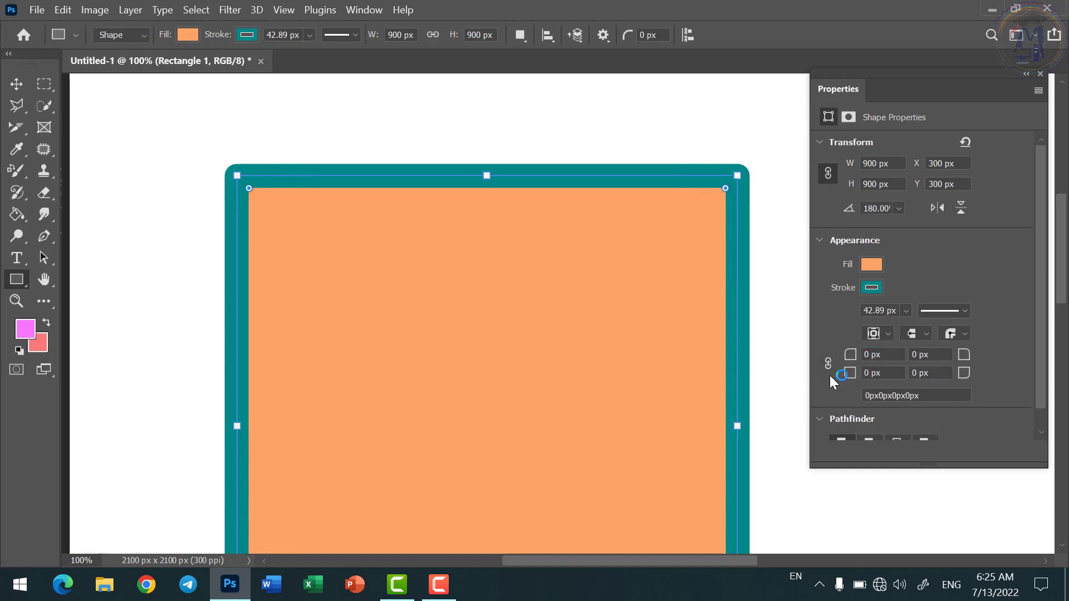
# Step: Set only the top-left and bottom-right corner radius values to 50 px
pyautogui.click(846, 355)
pyautogui.write('50')
pyautogui.press('Return')
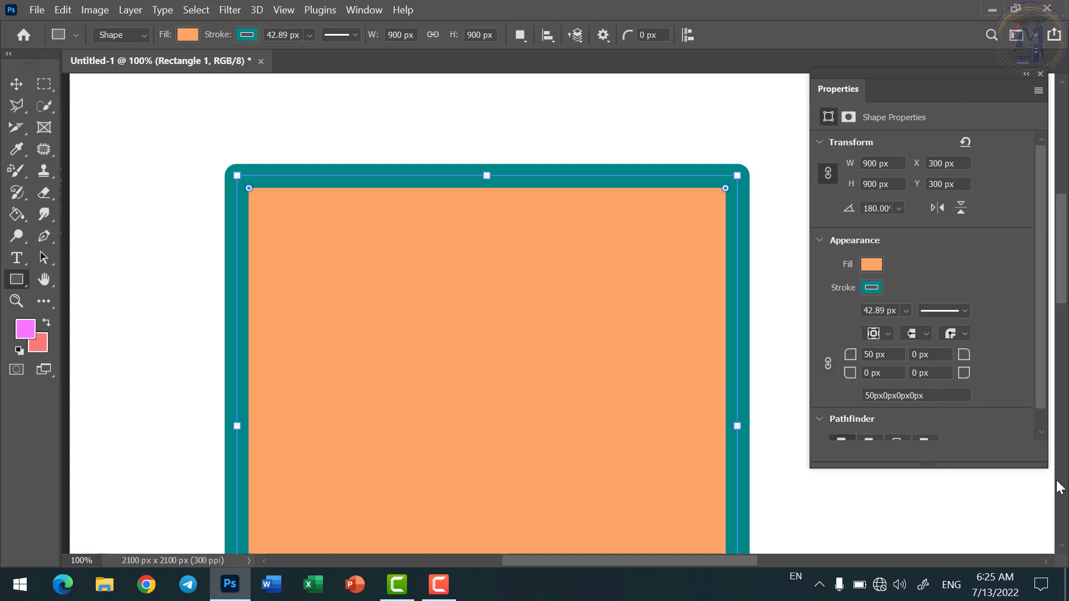
pyautogui.scroll(-2, 649, 391)
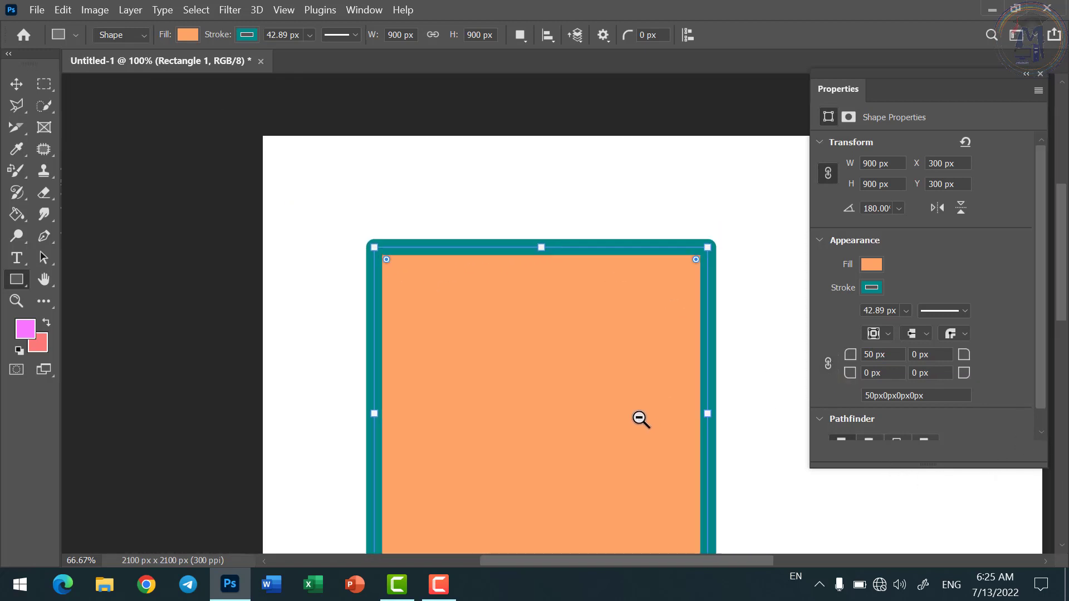
pyautogui.scroll(2, 718, 542)
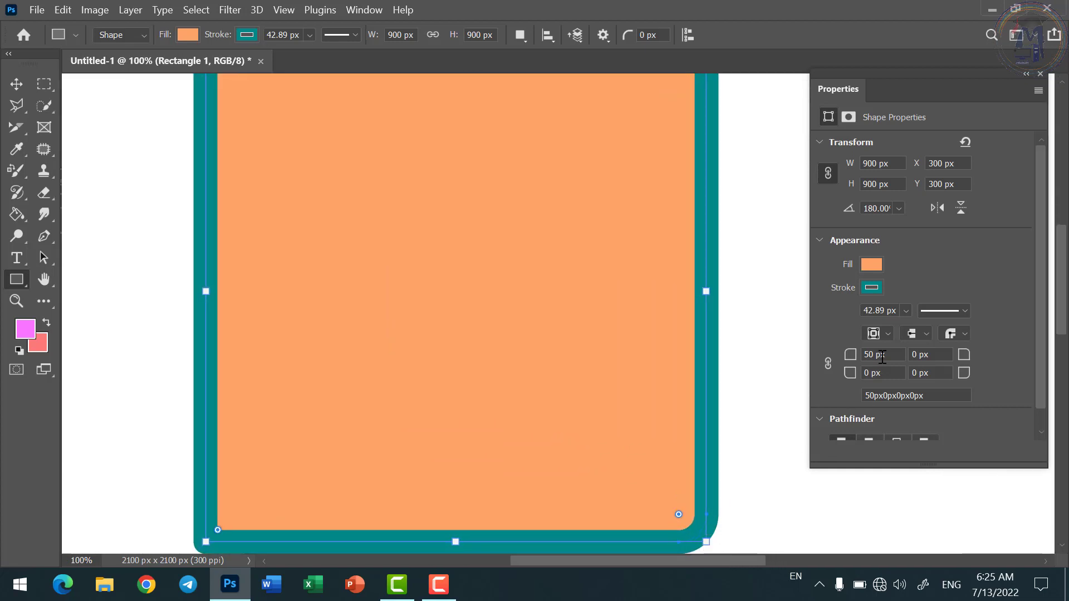
pyautogui.click(915, 373)
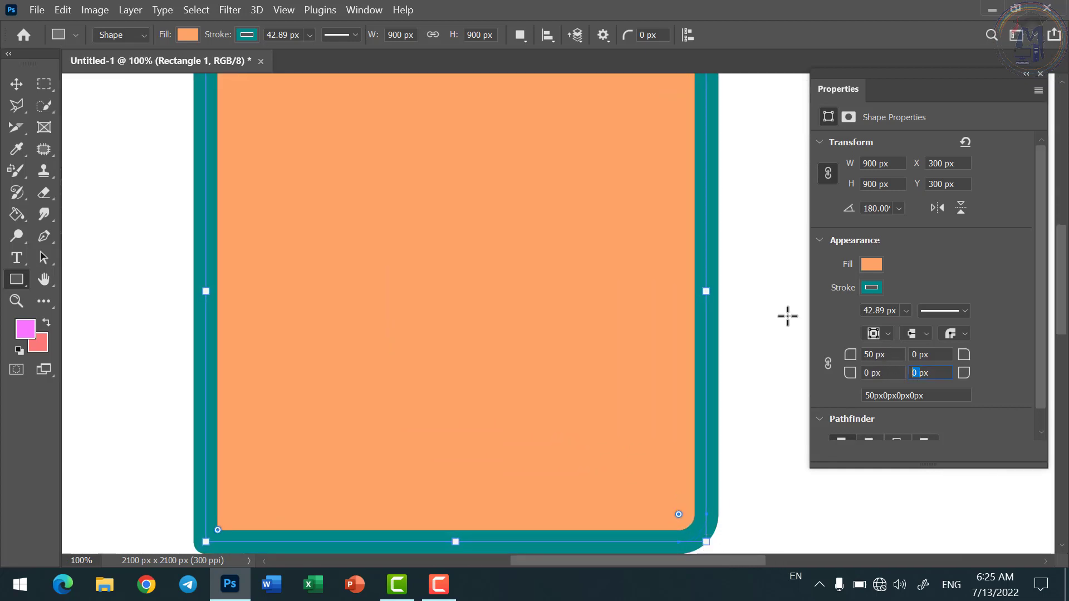
pyautogui.write('50')
pyautogui.press('Return')
pyautogui.scroll(-1, 655, 369)
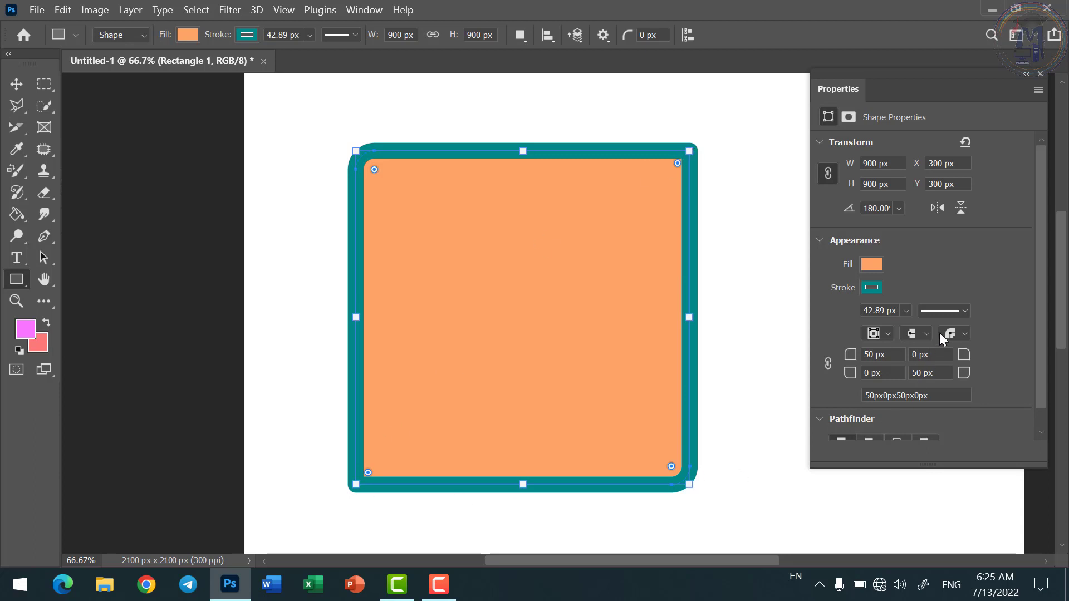
# Step: Set the stroke's corner type to miter, then relink the corner radii and set them all to 0 px
pyautogui.click(959, 334)
pyautogui.click(829, 364)
pyautogui.write('0')
pyautogui.press('Return')
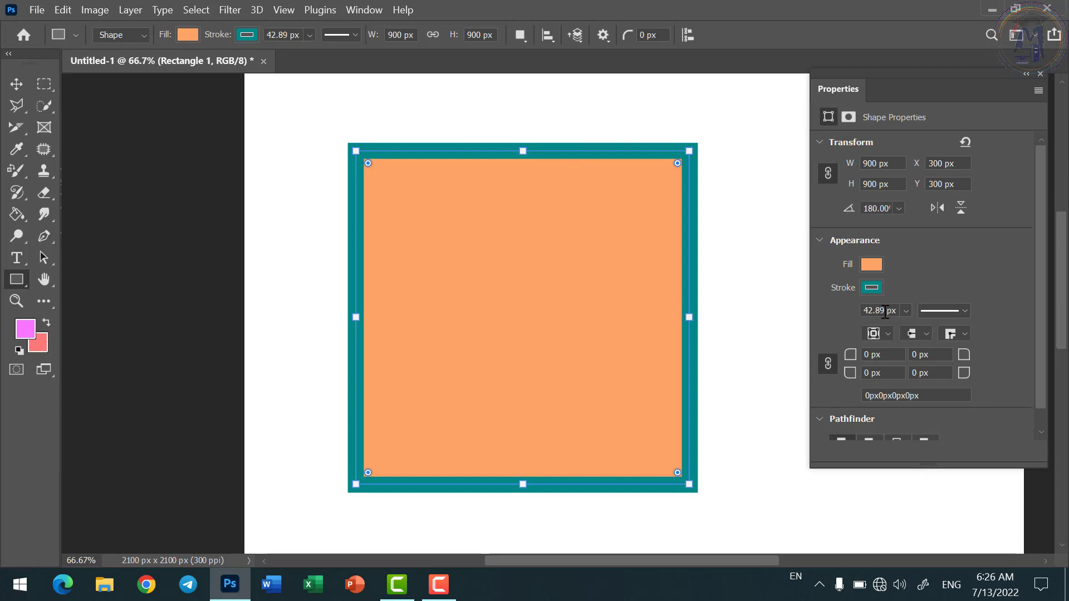
pyautogui.moveTo(898, 312); pyautogui.dragTo(833, 305)
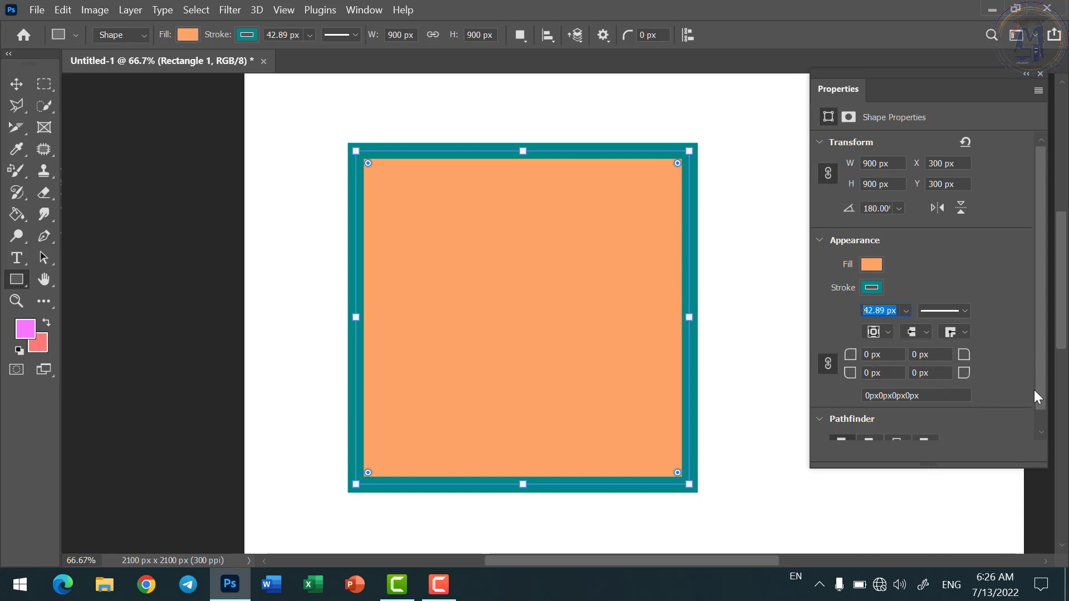
pyautogui.scroll(-1, 1033, 392)
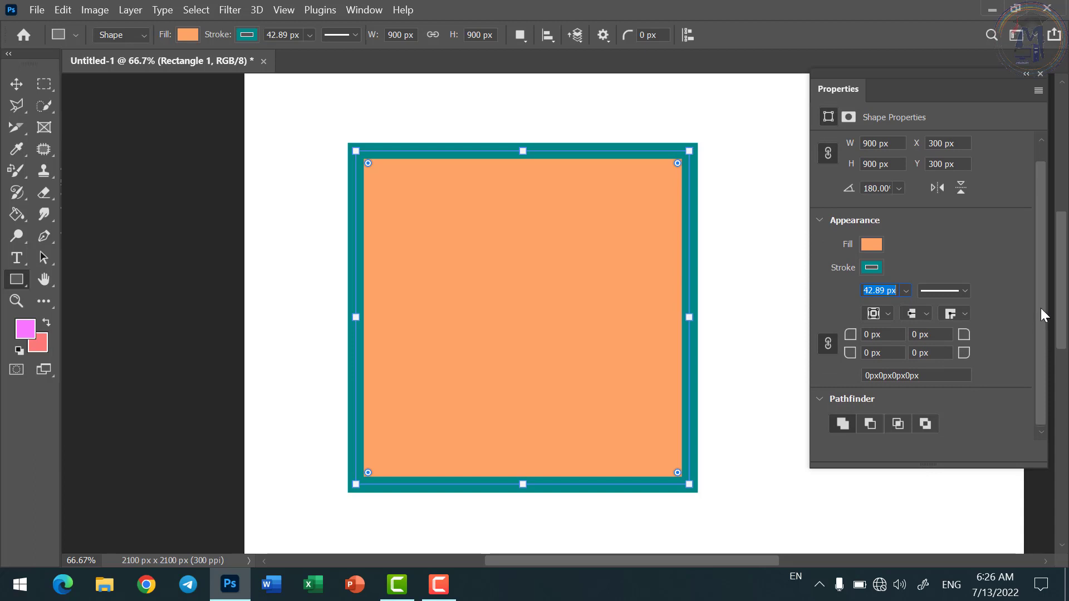
pyautogui.scroll(1, 1041, 295)
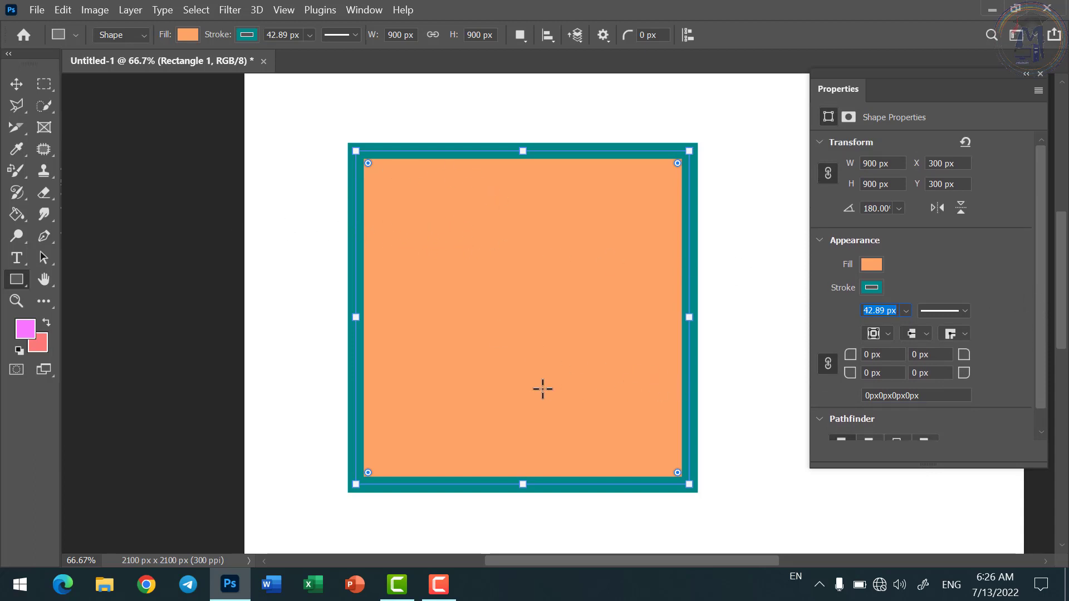
pyautogui.hotkey('ctrl', 'z')
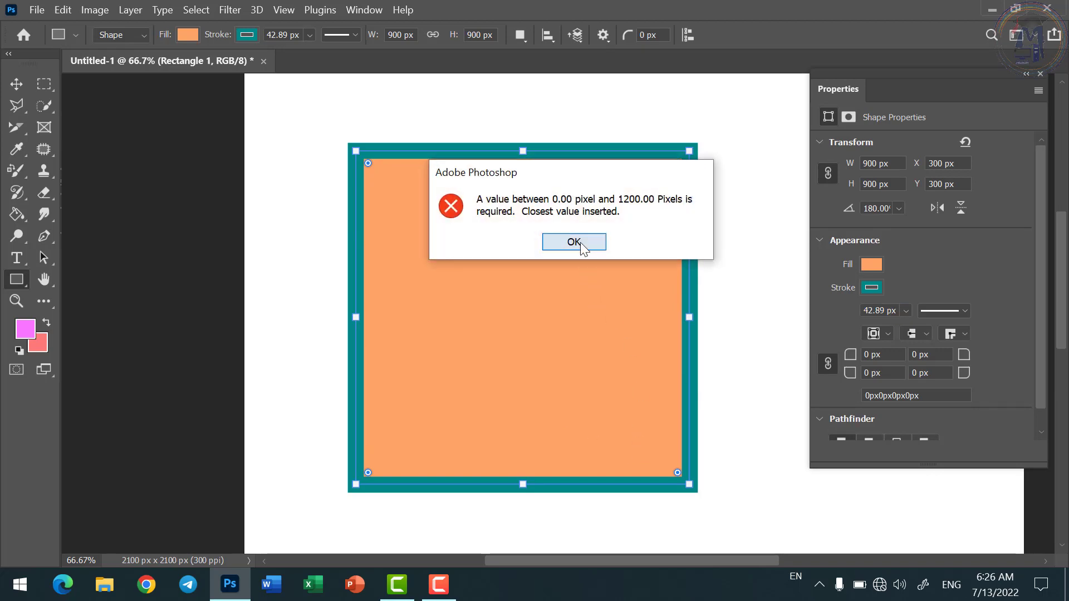
# Step: Resize the square from its bottom-right corner to about 560 × 592 px
pyautogui.click(580, 243)
pyautogui.moveTo(604, 290); pyautogui.dragTo(689, 399)
pyautogui.keyDown('alt'); pyautogui.click(689, 400); pyautogui.keyUp('alt')
pyautogui.keyDown('alt'); pyautogui.click(690, 400); pyautogui.keyUp('alt')
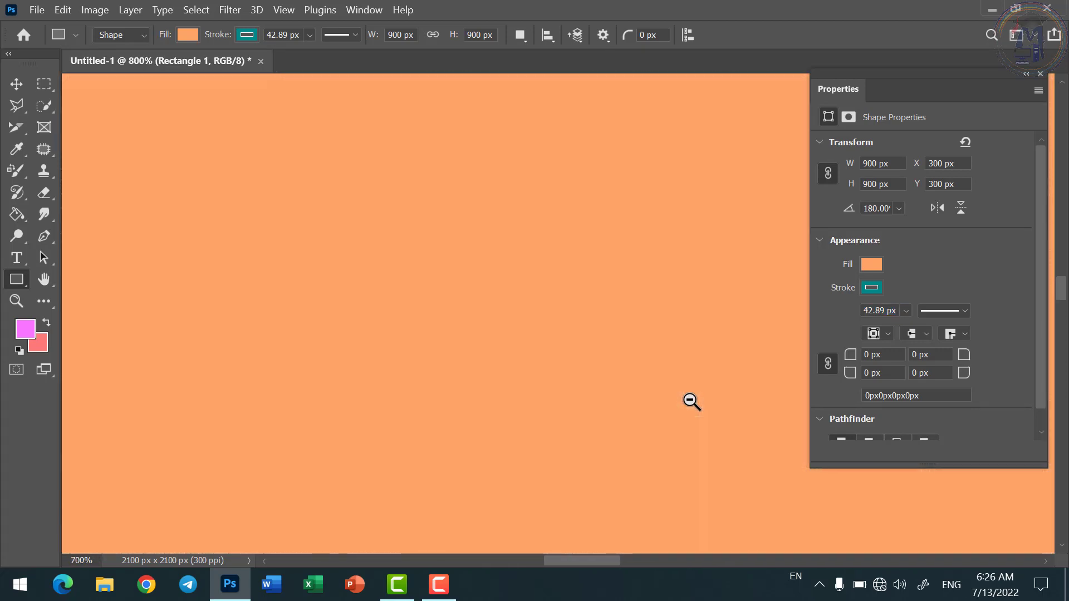
pyautogui.scroll(-9, 689, 400)
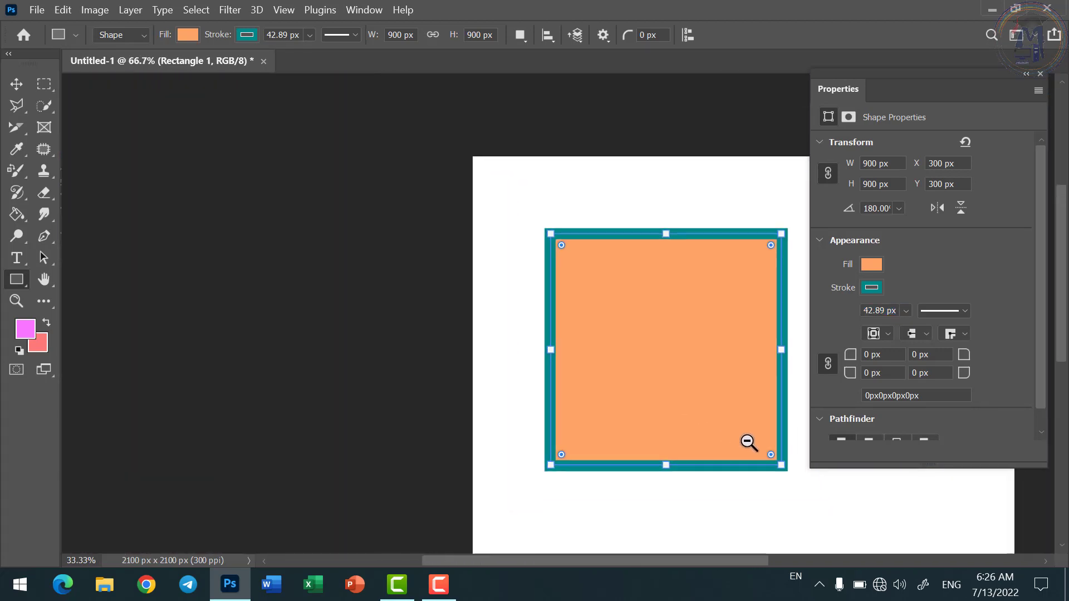
pyautogui.scroll(1, 747, 441)
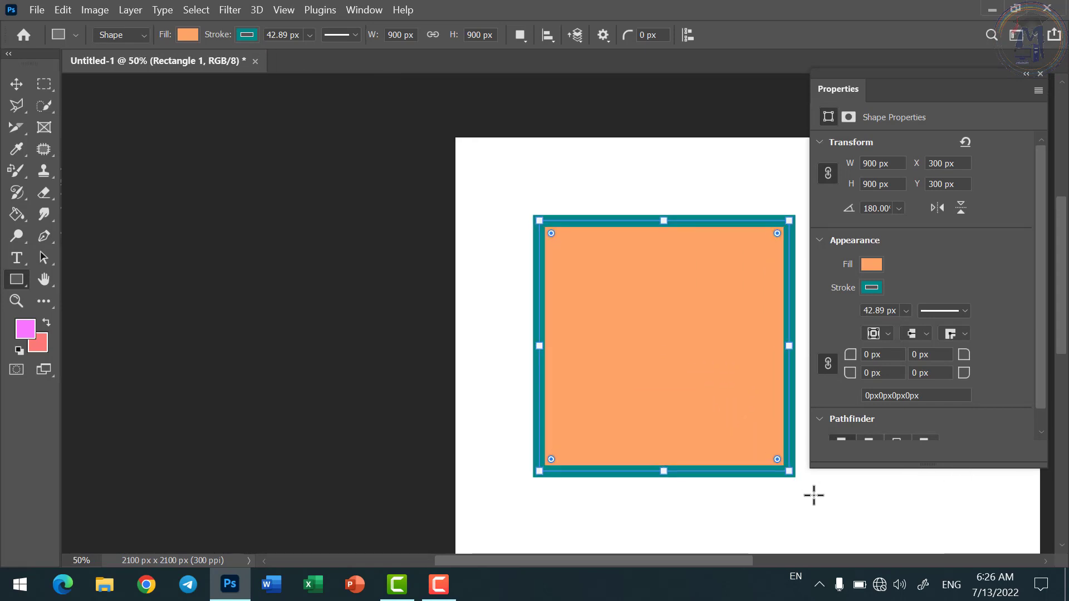
pyautogui.press('f')
pyautogui.press('f')
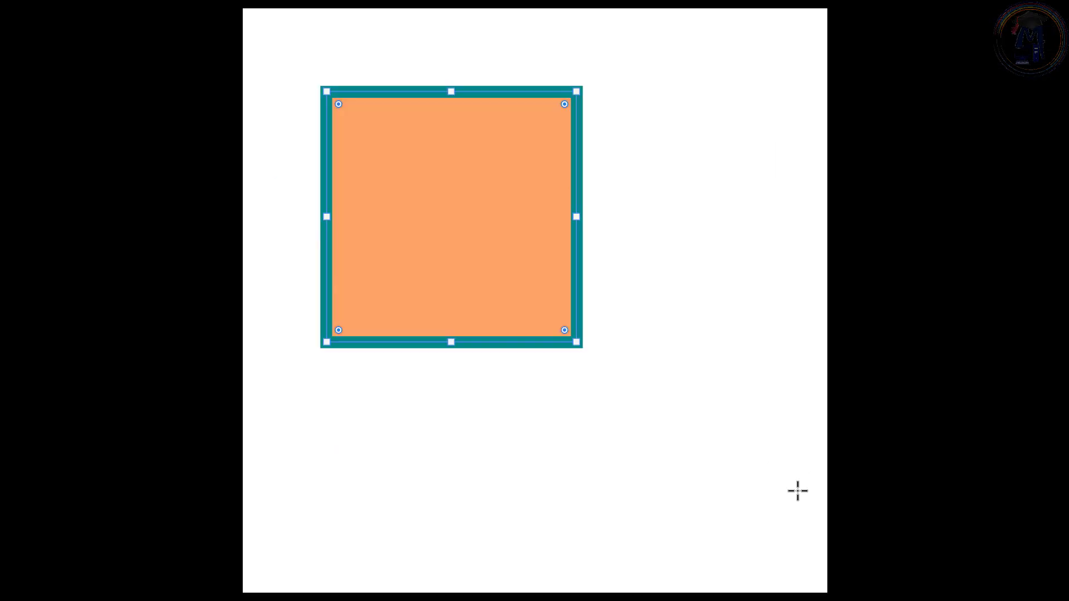
pyautogui.press('f')
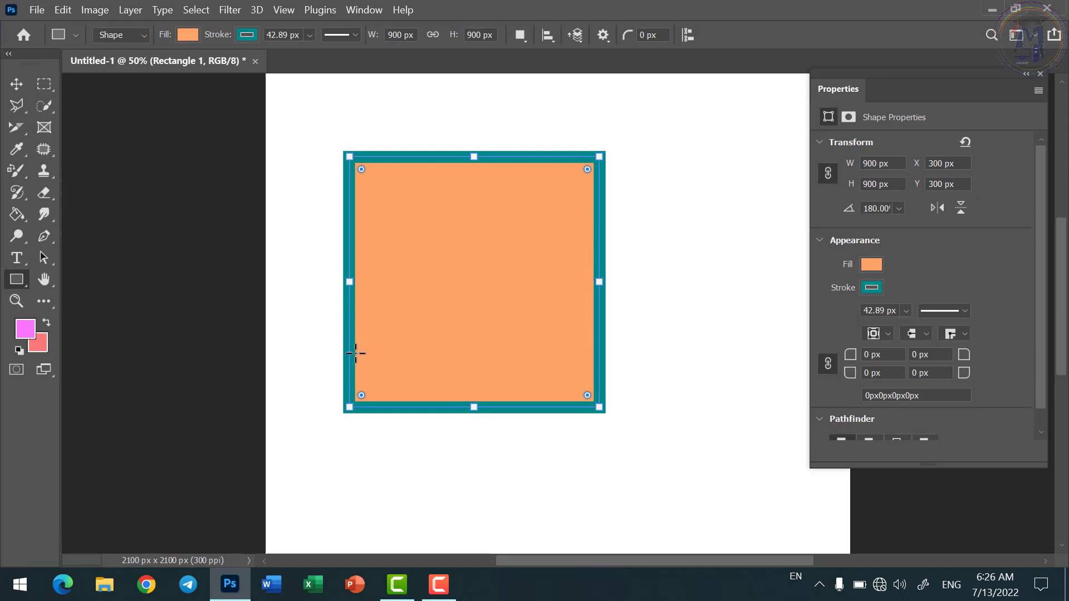
pyautogui.moveTo(599, 407); pyautogui.dragTo(504, 321)
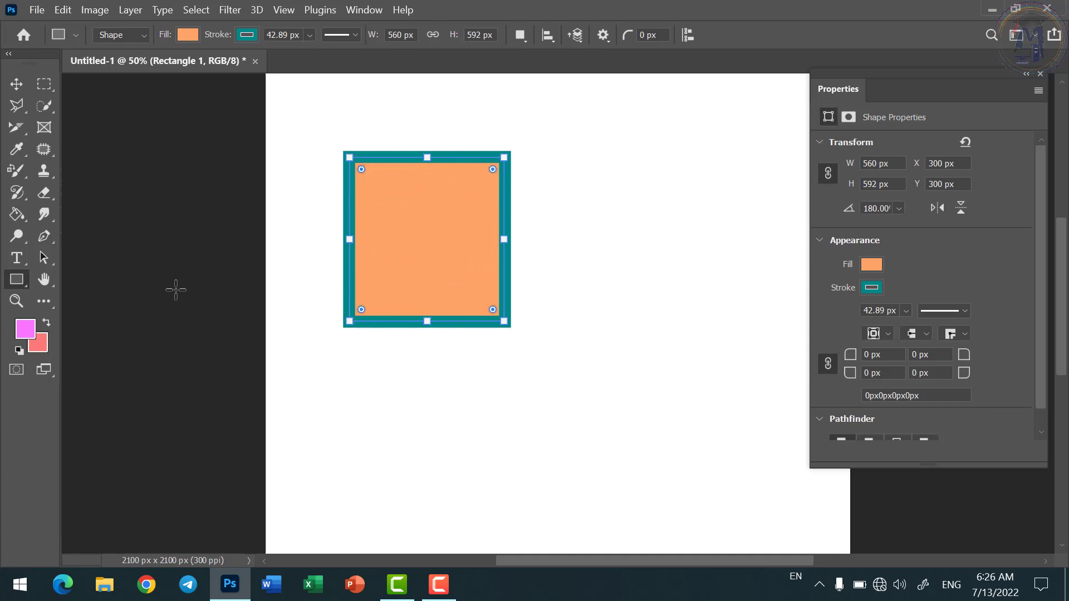
# Step: Switch to the Ellipse tool, draw a test ellipse about 549 × 574 px overlapping the rectangle, and undo it
pyautogui.rightClick(25, 282)
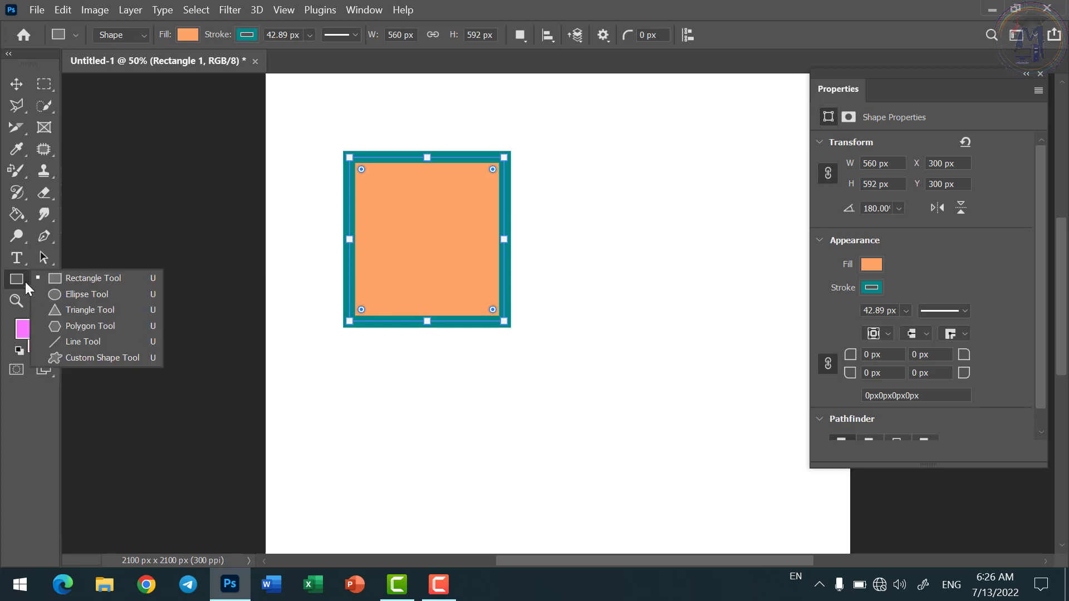
pyautogui.click(84, 296)
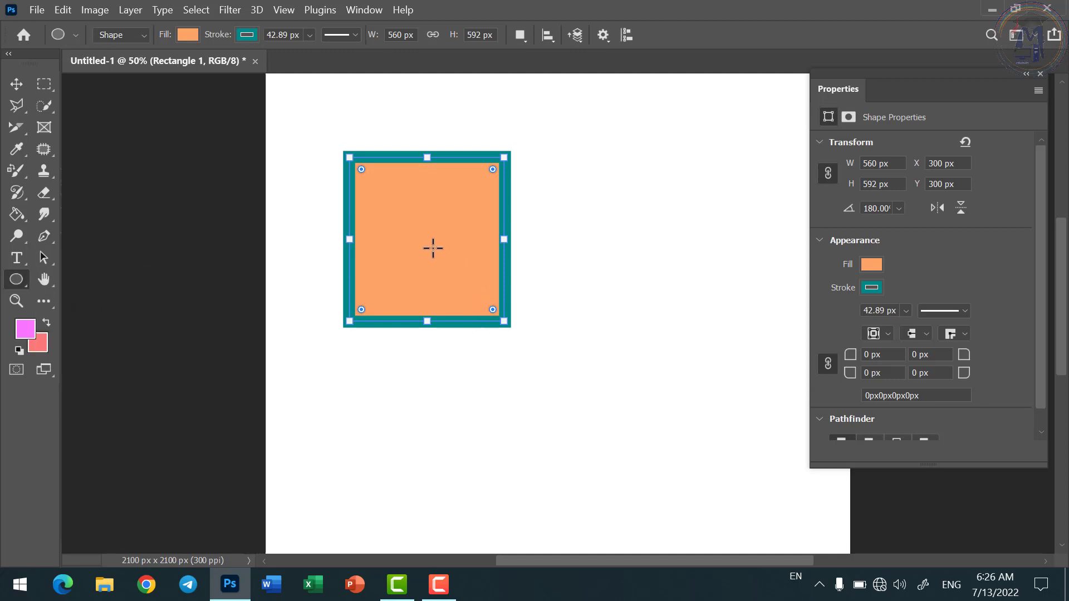
pyautogui.moveTo(431, 247); pyautogui.dragTo(574, 401)
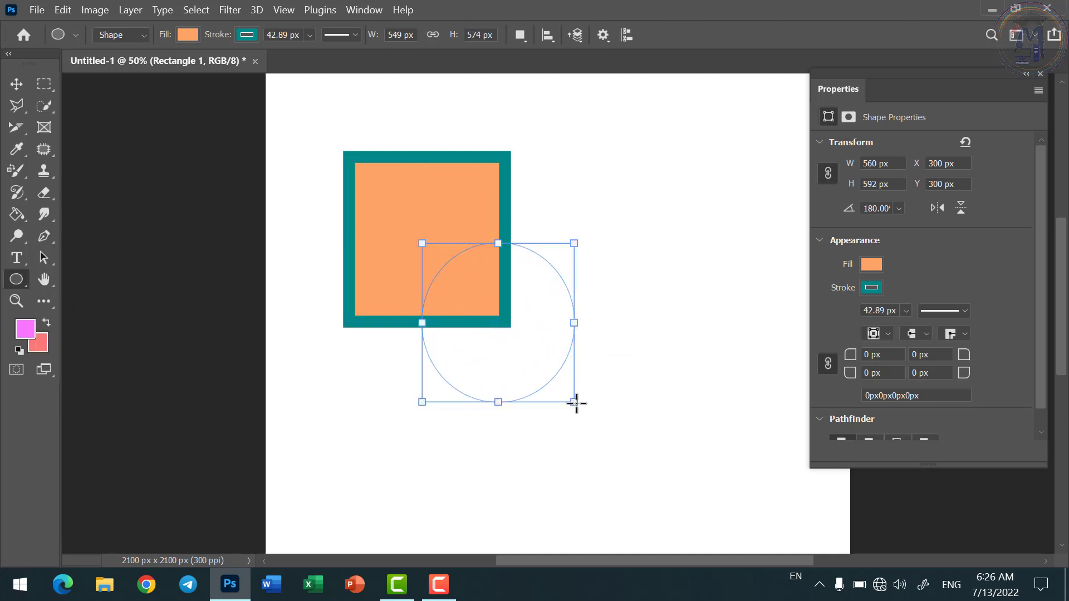
pyautogui.hotkey('ctrl', 'z')
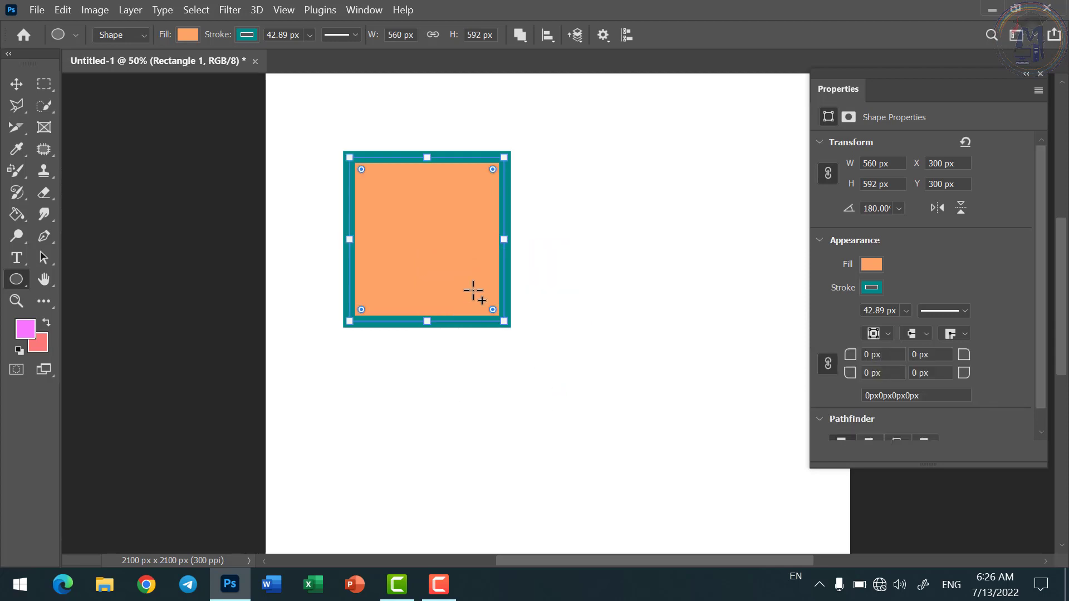
# Step: Try adding circles about 514 px and 542 px wide to the rectangle's own shape layer, undoing each one
pyautogui.moveTo(504, 323)
pyautogui.mouseDown()
pyautogui.moveTo(573, 386)
pyautogui.moveTo(665, 500)
pyautogui.moveTo(479, 283)
pyautogui.moveTo(588, 437)
pyautogui.mouseUp()
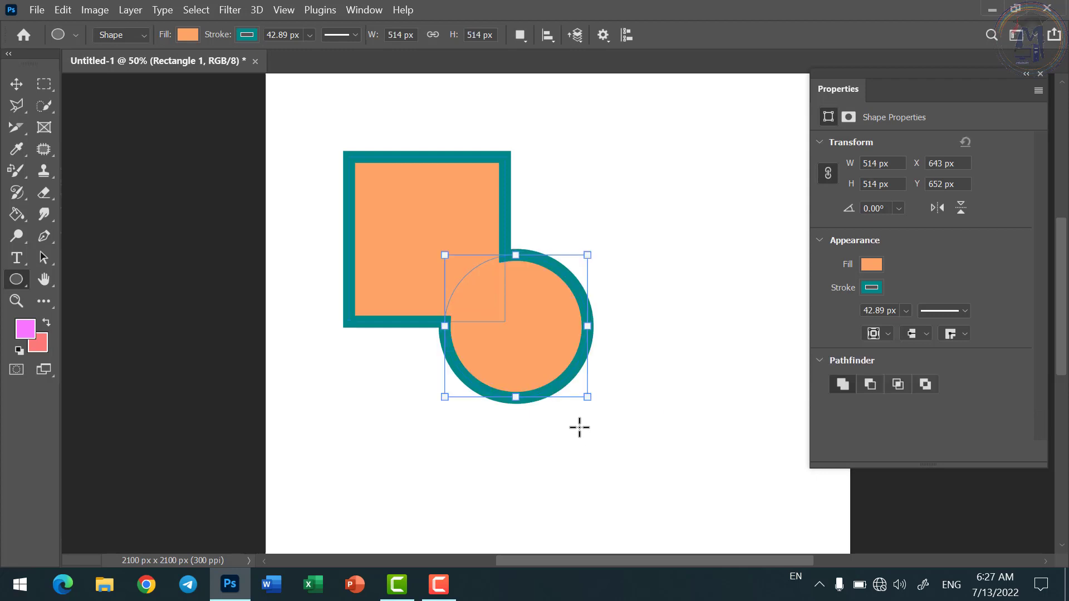
pyautogui.hotkey('ctrl', 'z')
pyautogui.moveTo(507, 322); pyautogui.dragTo(586, 401)
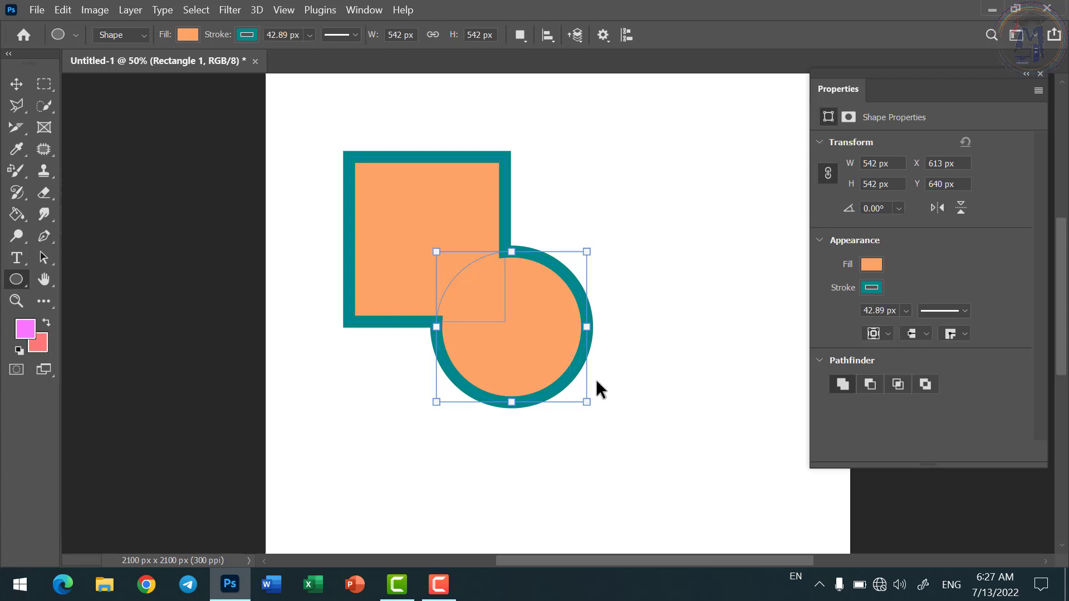
pyautogui.hotkey('ctrl', 'z')
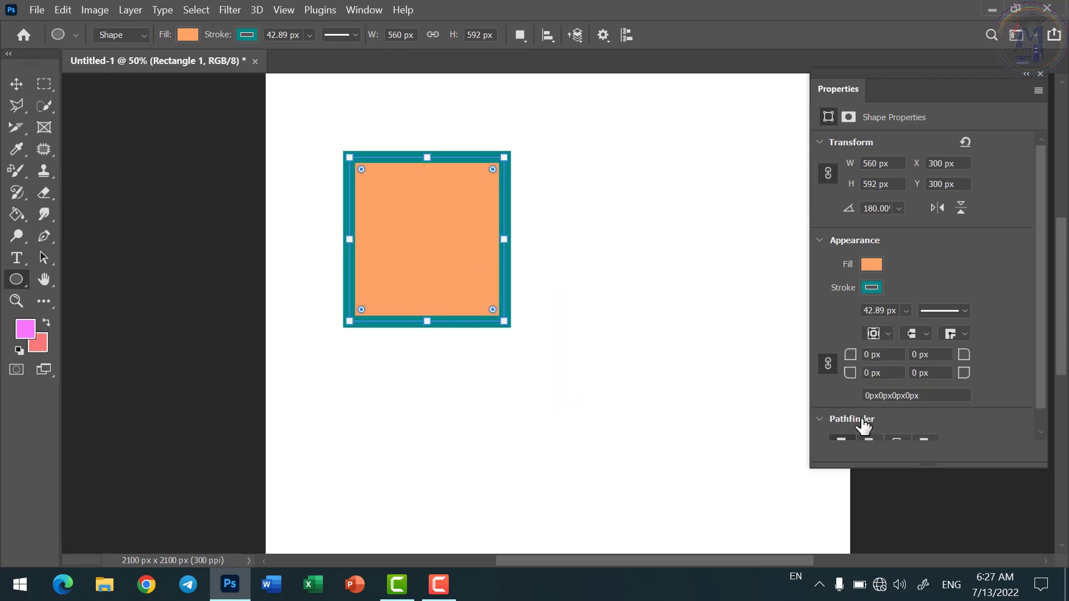
# Step: Try separate ellipses of about 673 × 526 px and 546 × 565 px over the rectangle's bottom-right corner, undoing each one
pyautogui.scroll(-1, 857, 426)
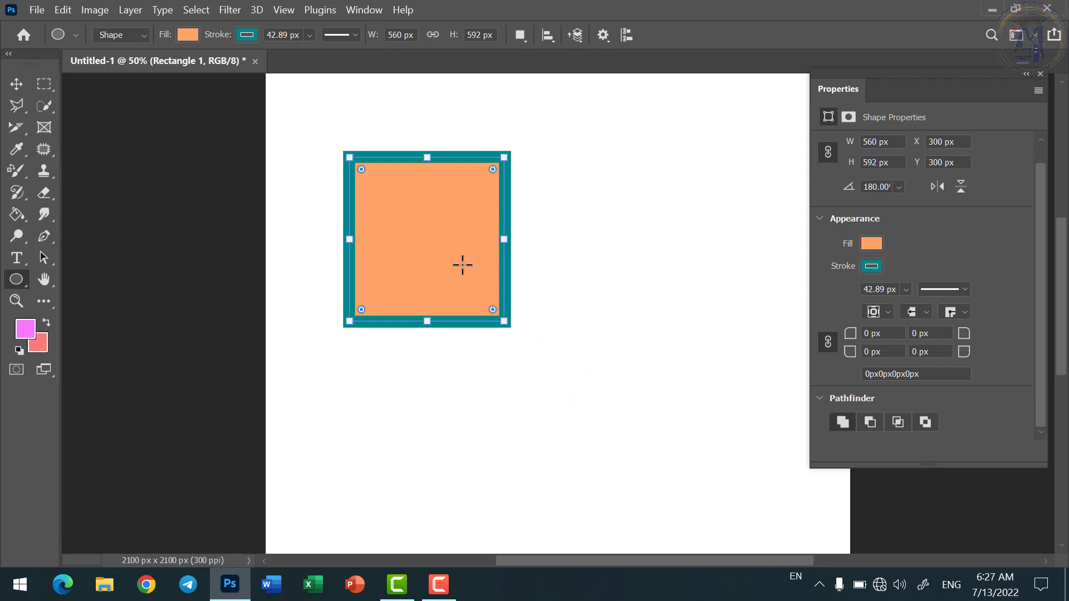
pyautogui.moveTo(420, 245); pyautogui.dragTo(607, 390)
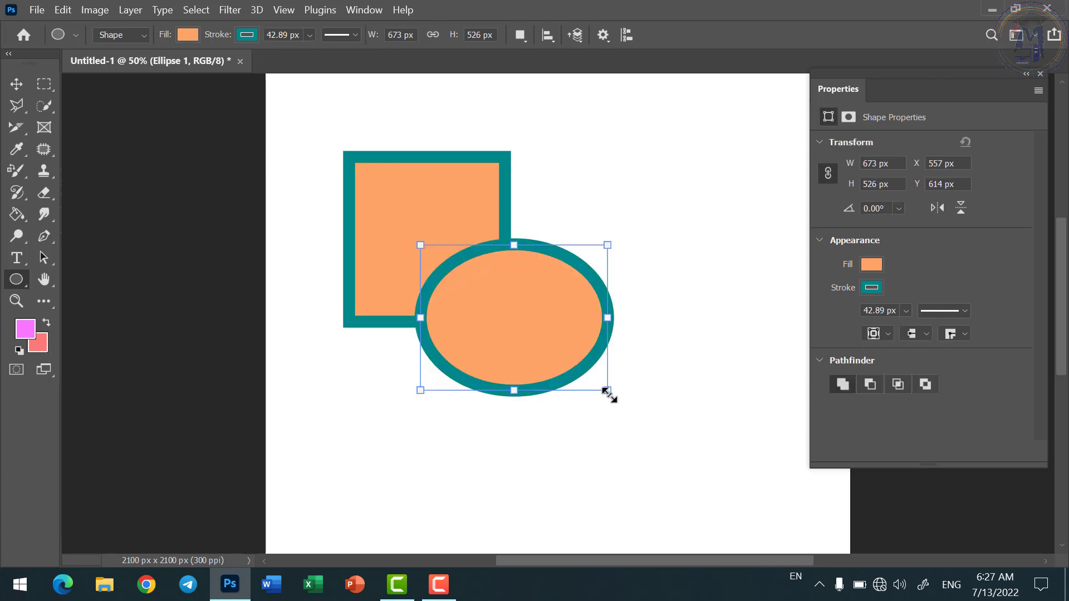
pyautogui.hotkey('ctrl', 'z')
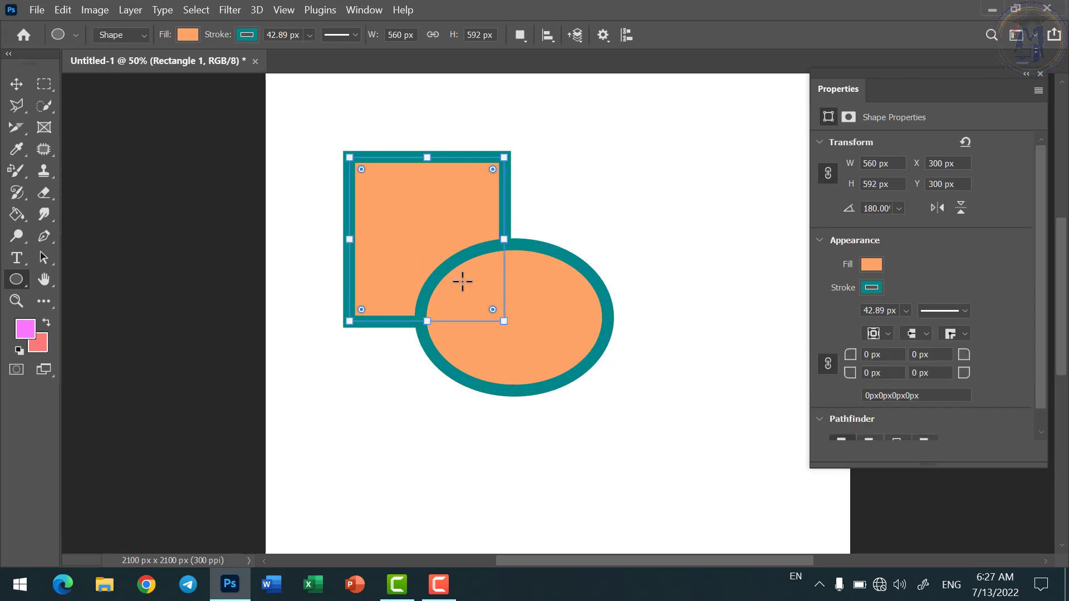
pyautogui.moveTo(439, 248); pyautogui.dragTo(595, 405)
pyautogui.hotkey('ctrl', 'z')
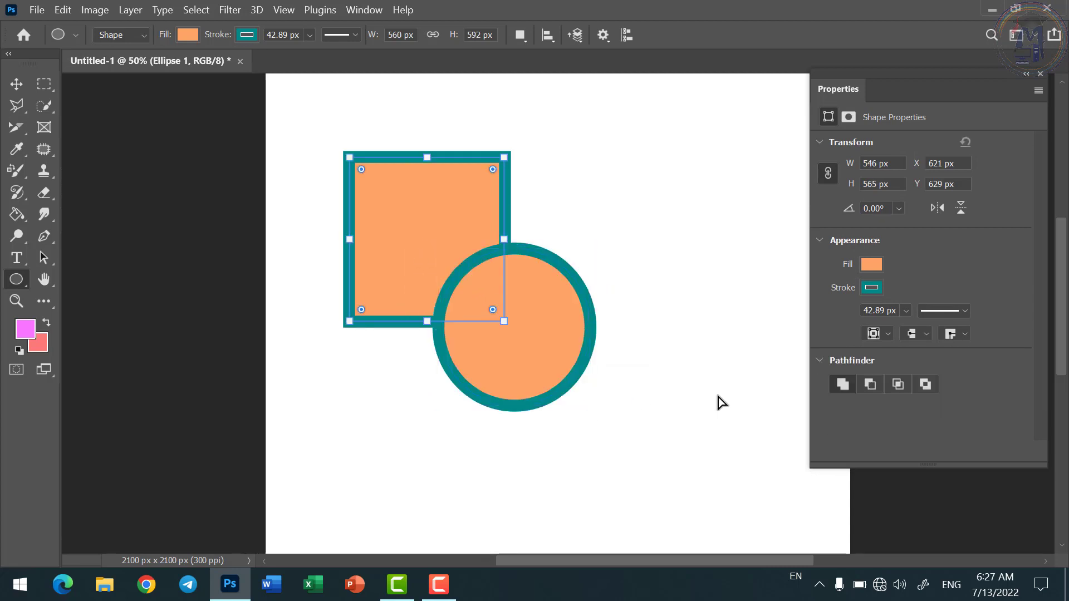
# Step: Try uniting a circle about 592 px wide with the rectangle, then a separate ellipse about 647 × 691 px, undoing both
pyautogui.scroll(-1, 849, 420)
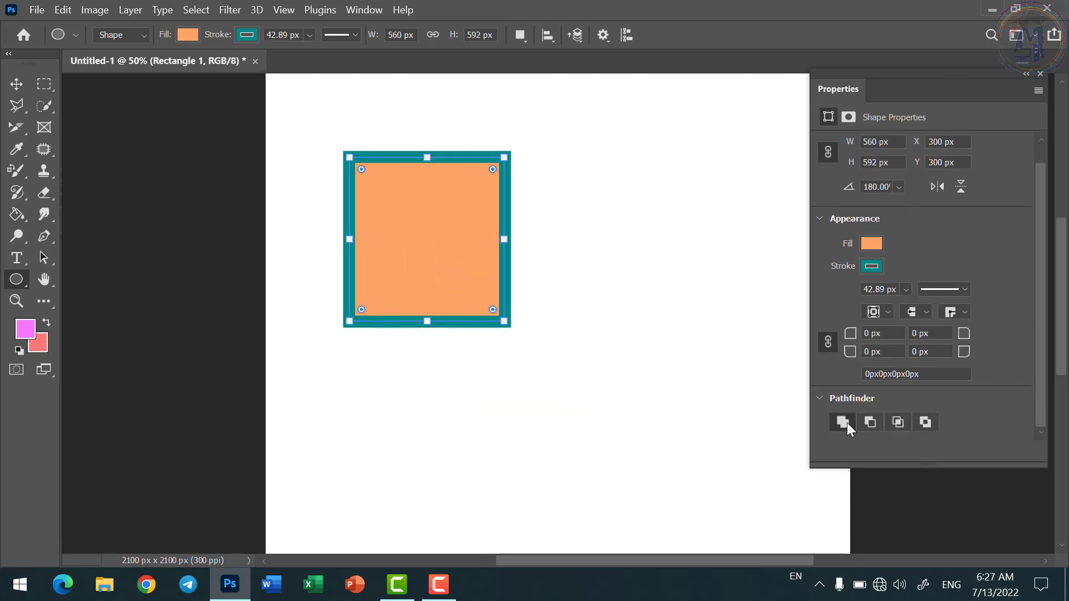
pyautogui.click(846, 423)
pyautogui.moveTo(438, 254)
pyautogui.mouseDown()
pyautogui.moveTo(516, 315)
pyautogui.moveTo(602, 417)
pyautogui.mouseUp()
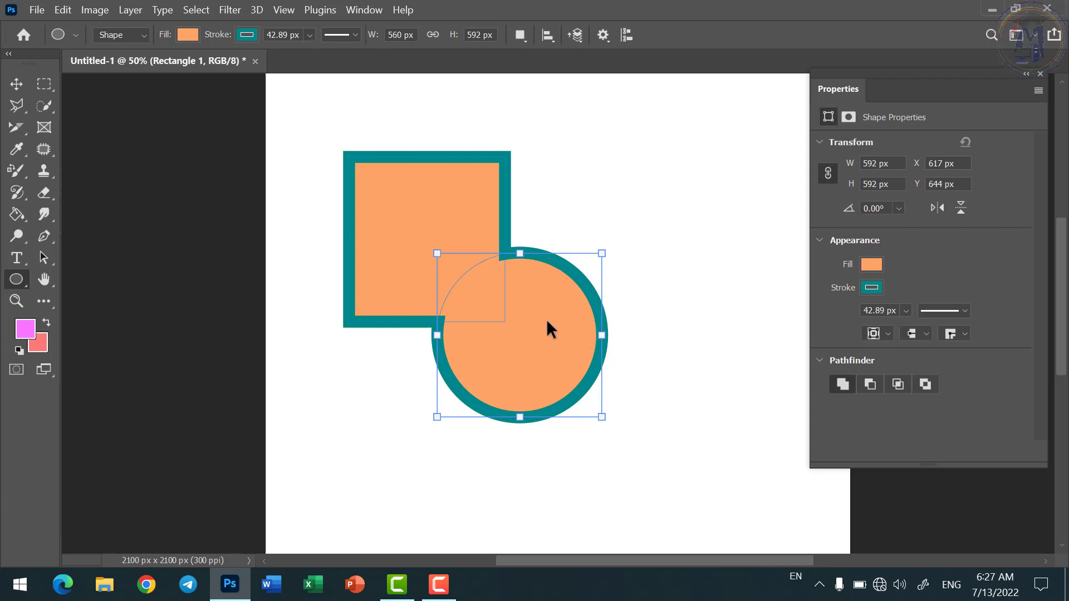
pyautogui.hotkey('ctrl', 'z')
pyautogui.moveTo(448, 249)
pyautogui.mouseDown()
pyautogui.moveTo(613, 394)
pyautogui.moveTo(628, 439)
pyautogui.mouseUp()
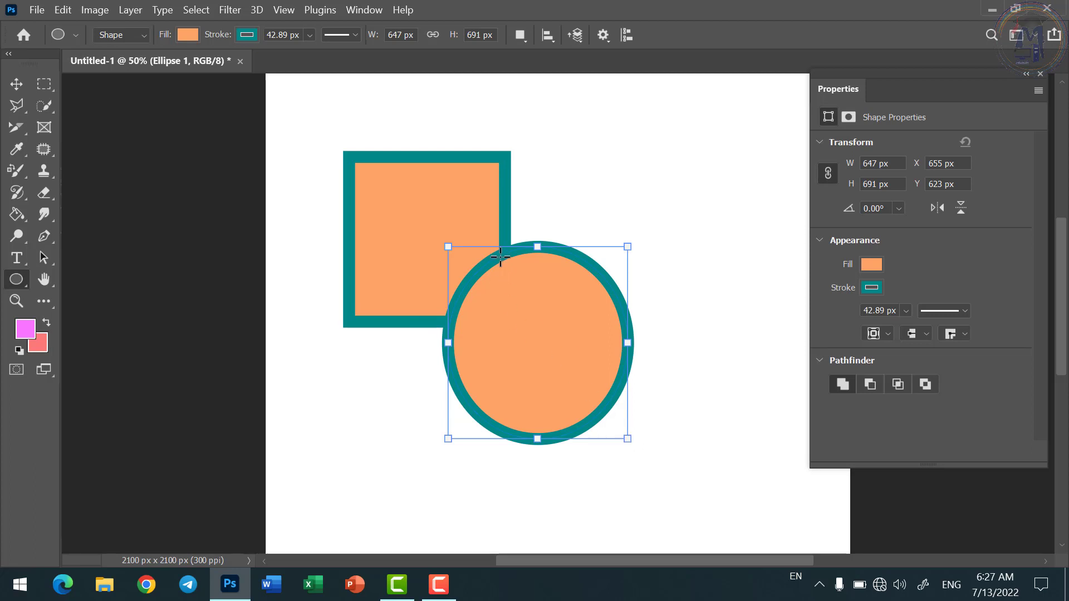
pyautogui.hotkey('ctrl', 'z')
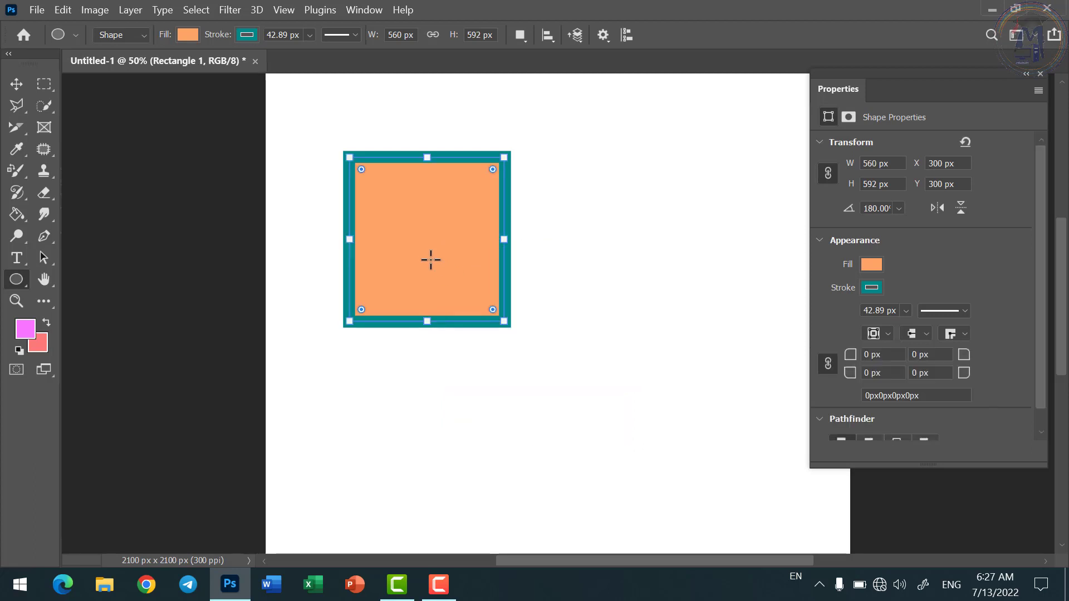
# Step: Draw a separate ellipse about 727 × 664 px over the rectangle's bottom-right corner and fill it with bright yellow
pyautogui.moveTo(429, 257); pyautogui.dragTo(631, 436)
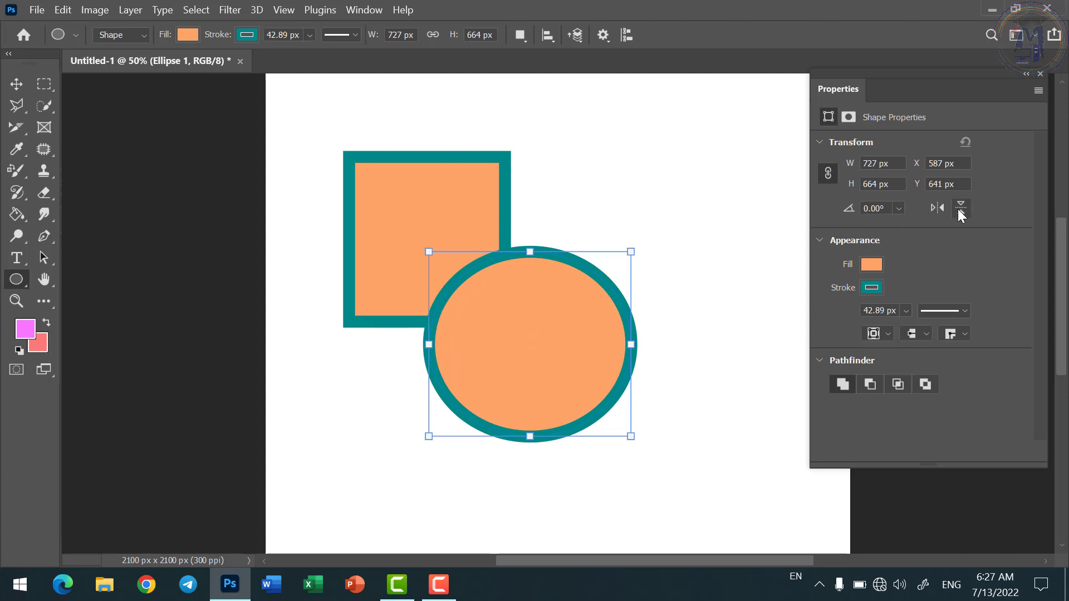
pyautogui.click(871, 265)
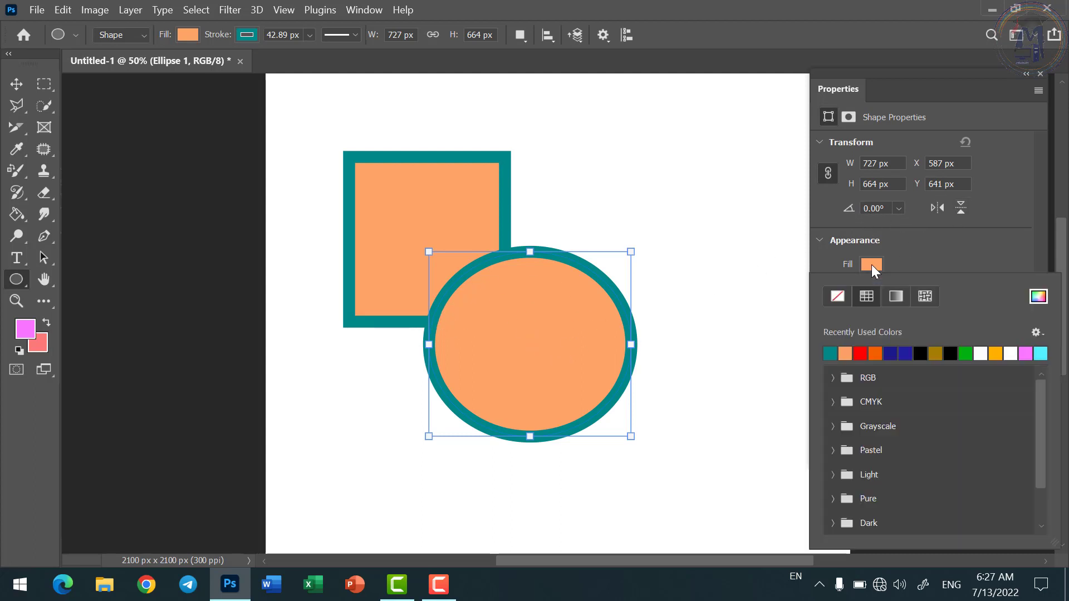
pyautogui.click(996, 353)
pyautogui.click(1045, 301)
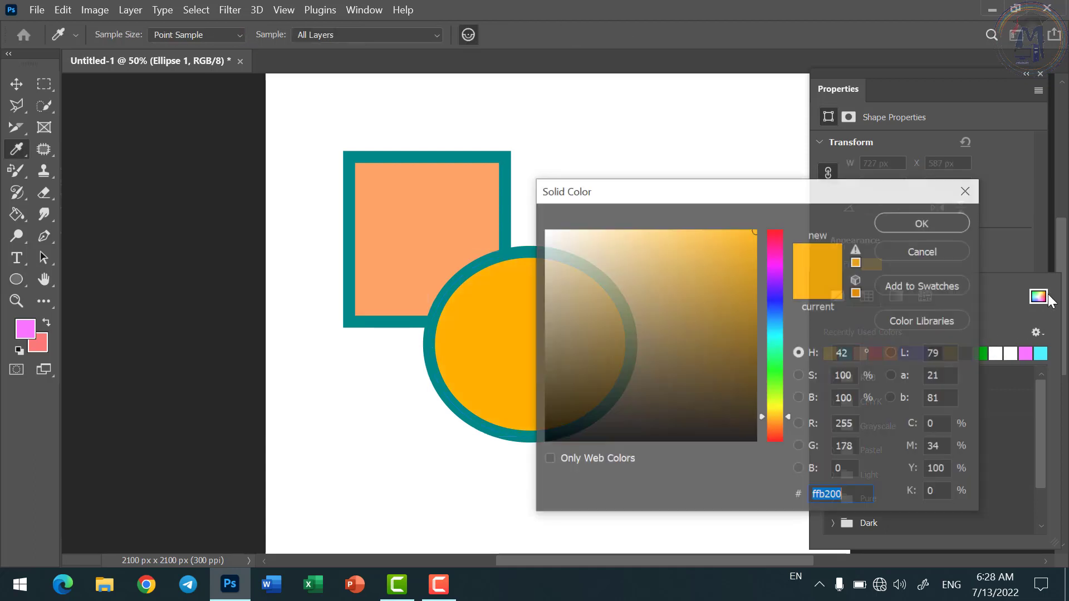
pyautogui.click(774, 410)
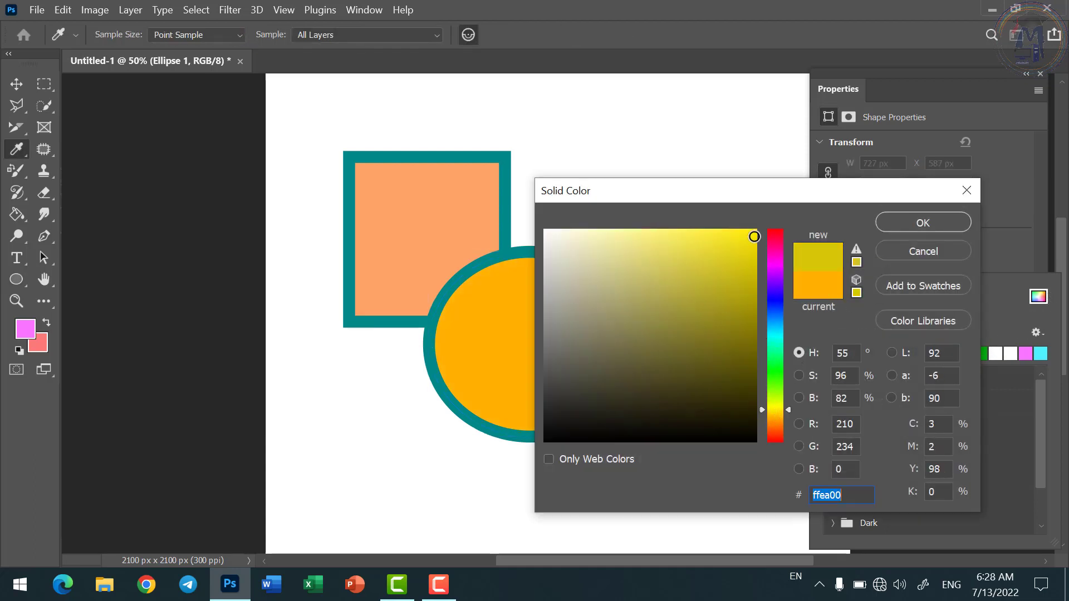
pyautogui.click(913, 226)
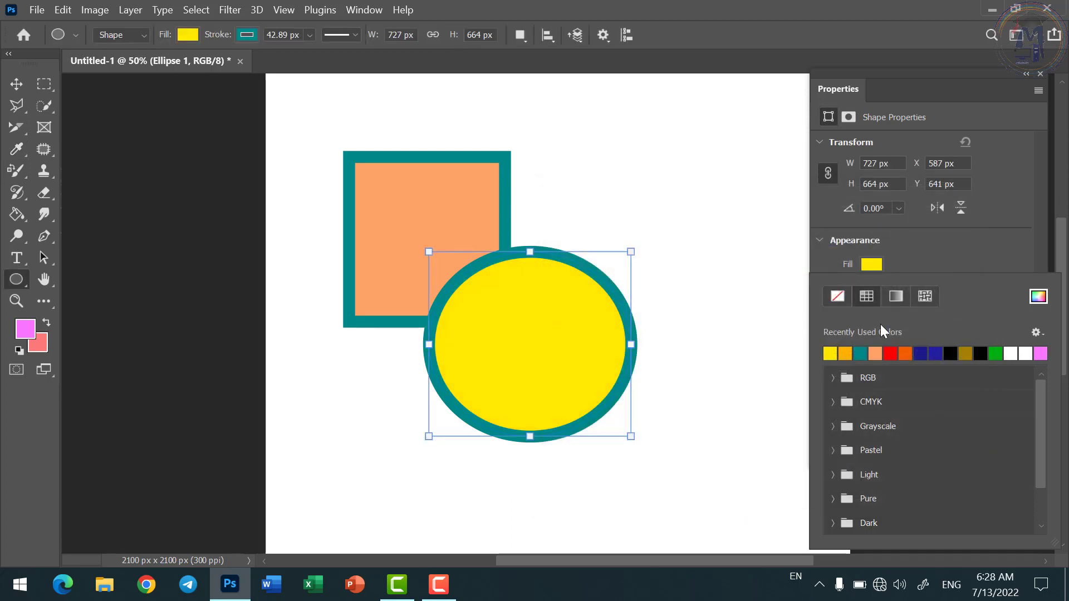
# Step: Try a black-to-white linear gradient and a pattern as the ellipse's fill, then reapply the recently used yellow
pyautogui.click(875, 264)
pyautogui.click(875, 264)
pyautogui.click(896, 297)
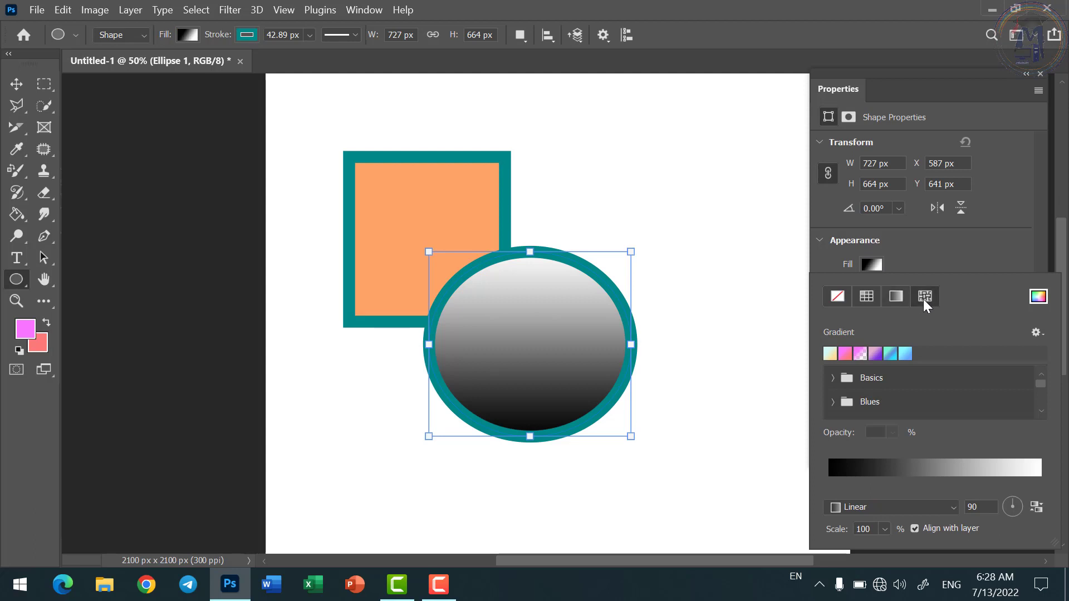
pyautogui.click(923, 299)
pyautogui.click(860, 296)
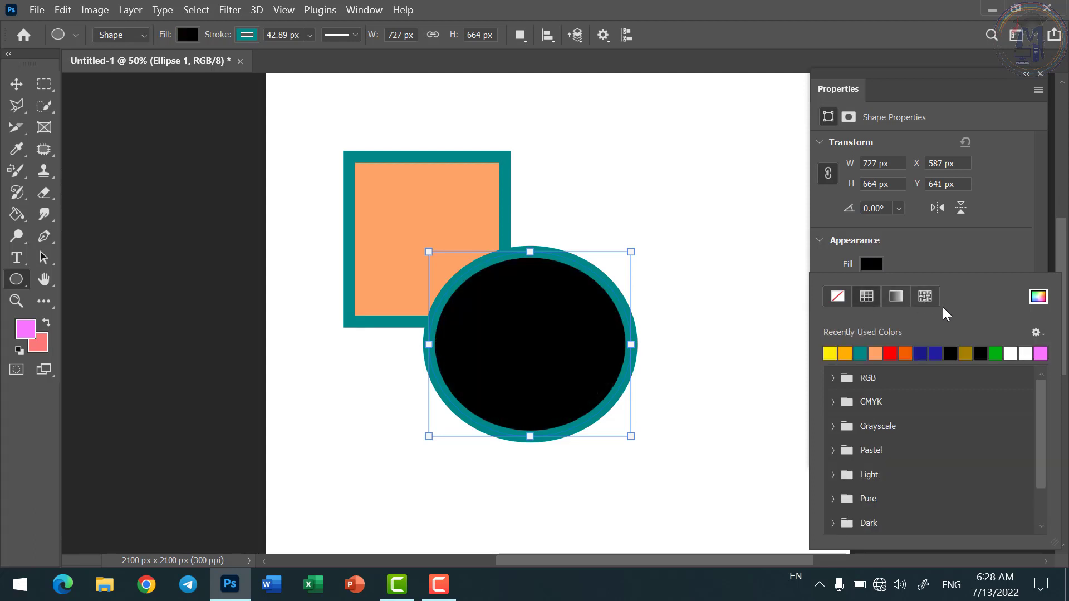
pyautogui.click(830, 354)
pyautogui.click(864, 266)
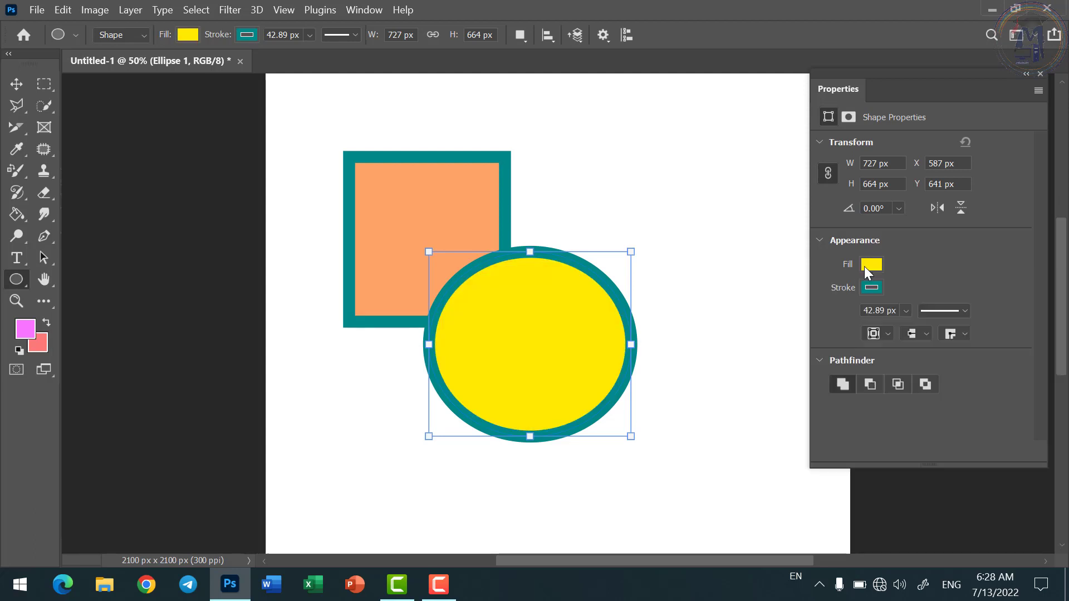
# Step: Set the ellipse's stroke color to red from the recently used colors
pyautogui.click(880, 290)
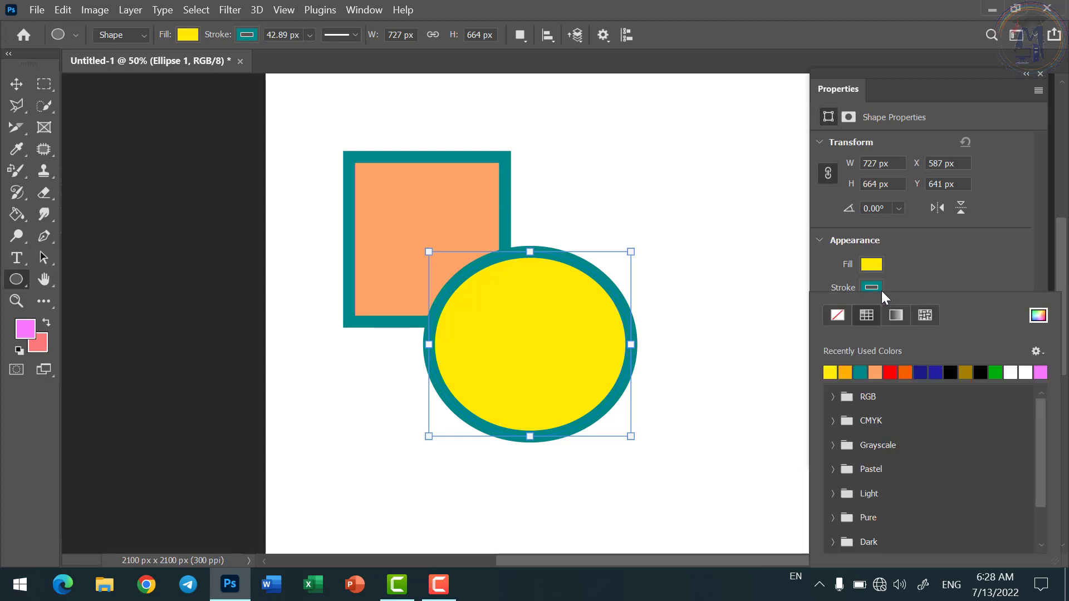
pyautogui.click(880, 290)
pyautogui.click(880, 288)
pyautogui.click(892, 370)
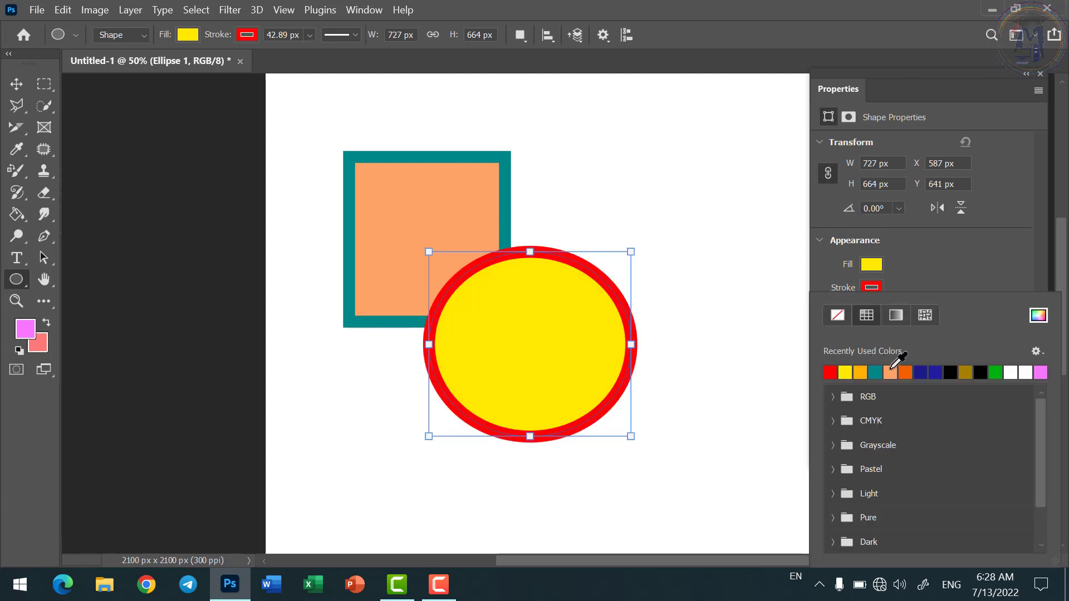
pyautogui.click(873, 268)
pyautogui.click(871, 271)
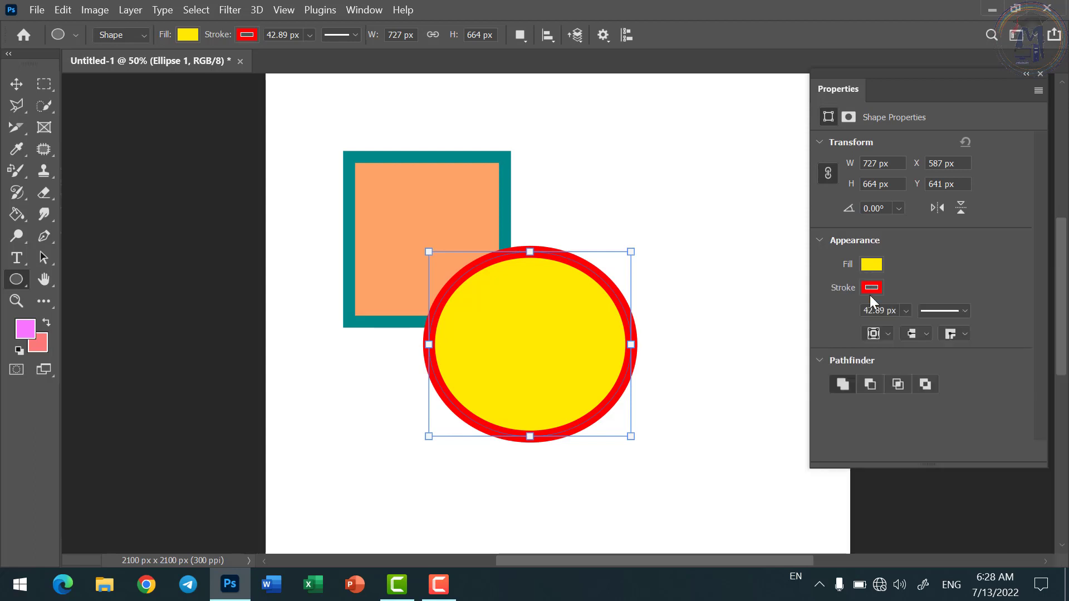
# Step: Reduce the ellipse's stroke width to about 31.97 px and change its line type to dashed
pyautogui.click(906, 311)
pyautogui.moveTo(910, 332); pyautogui.dragTo(914, 329)
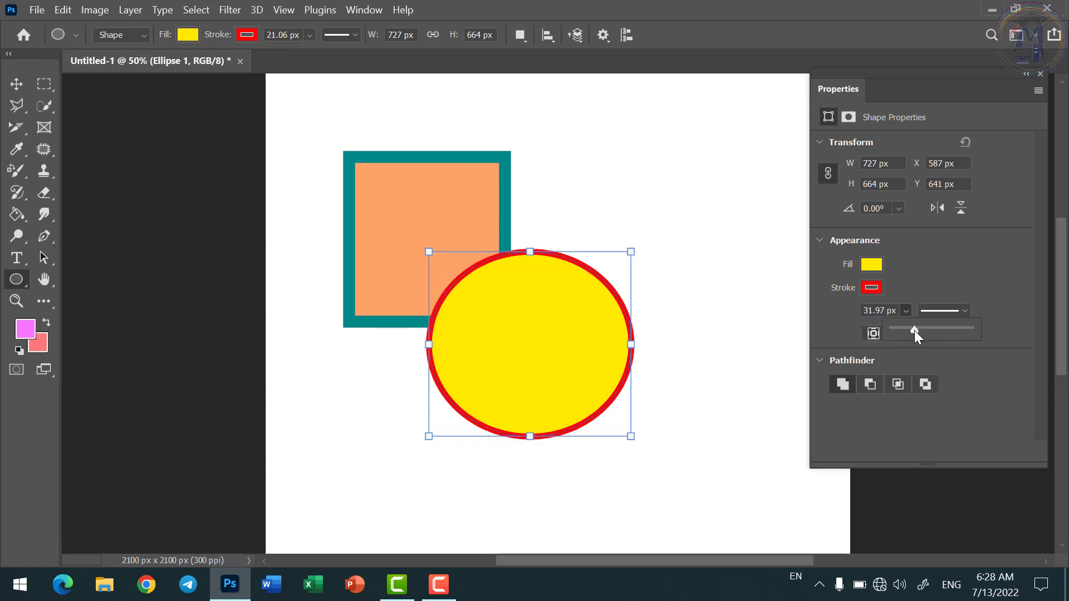
pyautogui.click(950, 313)
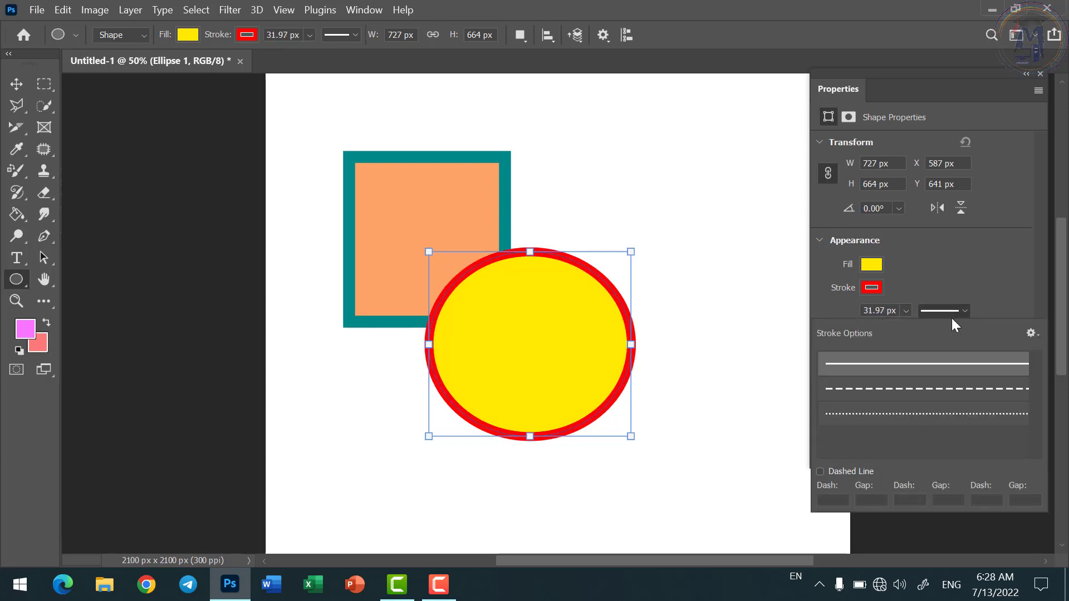
pyautogui.click(935, 389)
pyautogui.click(934, 266)
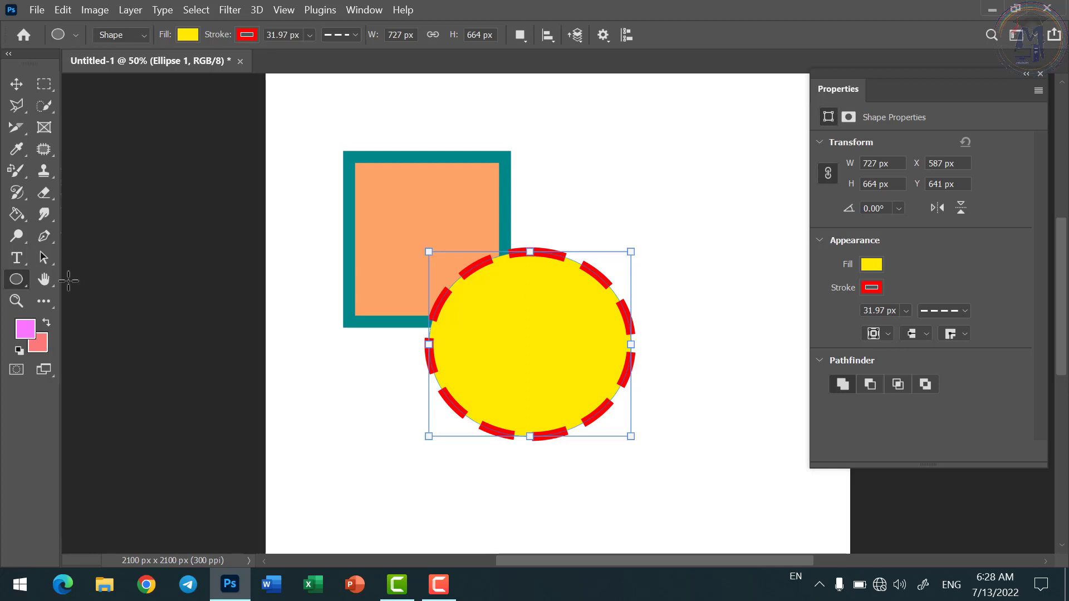
# Step: Draw a triangle about 643 × 589 px above the ellipse, overlapping the rectangle's right edge, and fill it with the recently used green
pyautogui.rightClick(17, 279)
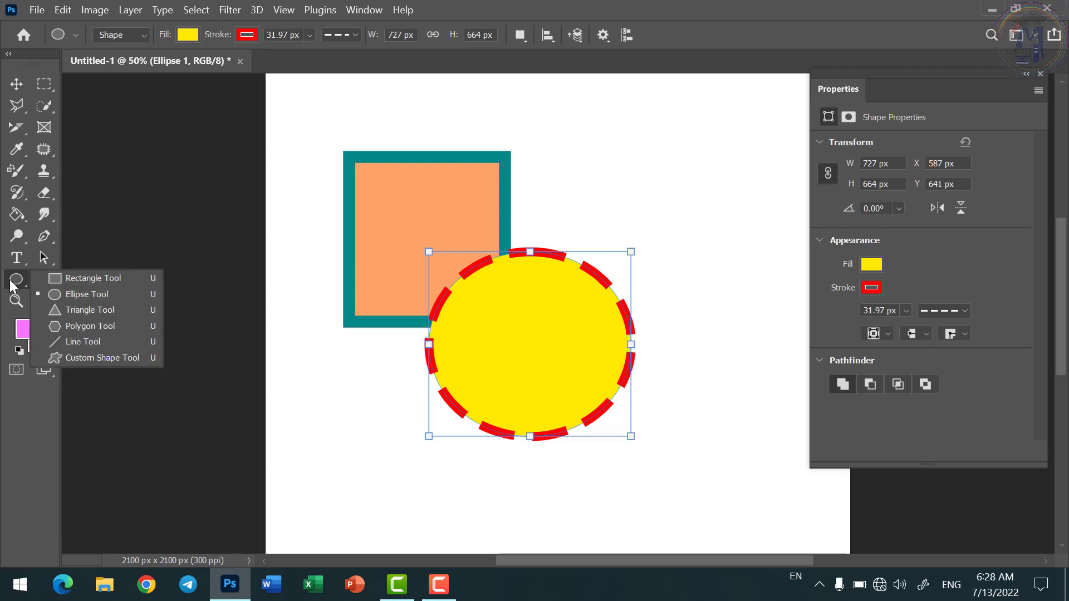
pyautogui.click(87, 312)
pyautogui.moveTo(475, 125)
pyautogui.mouseDown()
pyautogui.moveTo(566, 268)
pyautogui.moveTo(661, 279)
pyautogui.moveTo(654, 288)
pyautogui.mouseUp()
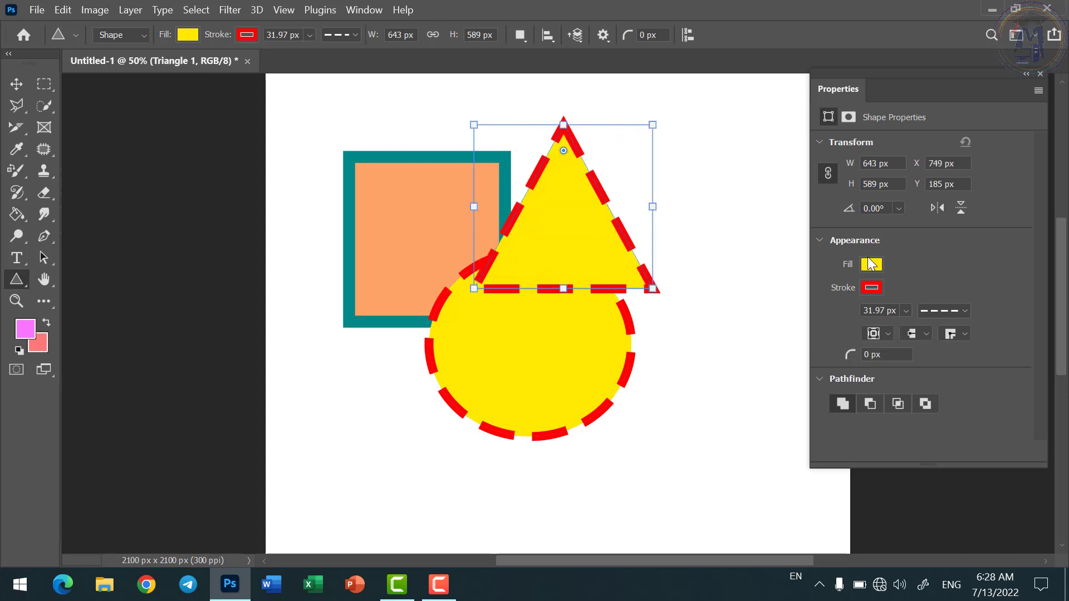
pyautogui.click(872, 264)
pyautogui.click(876, 353)
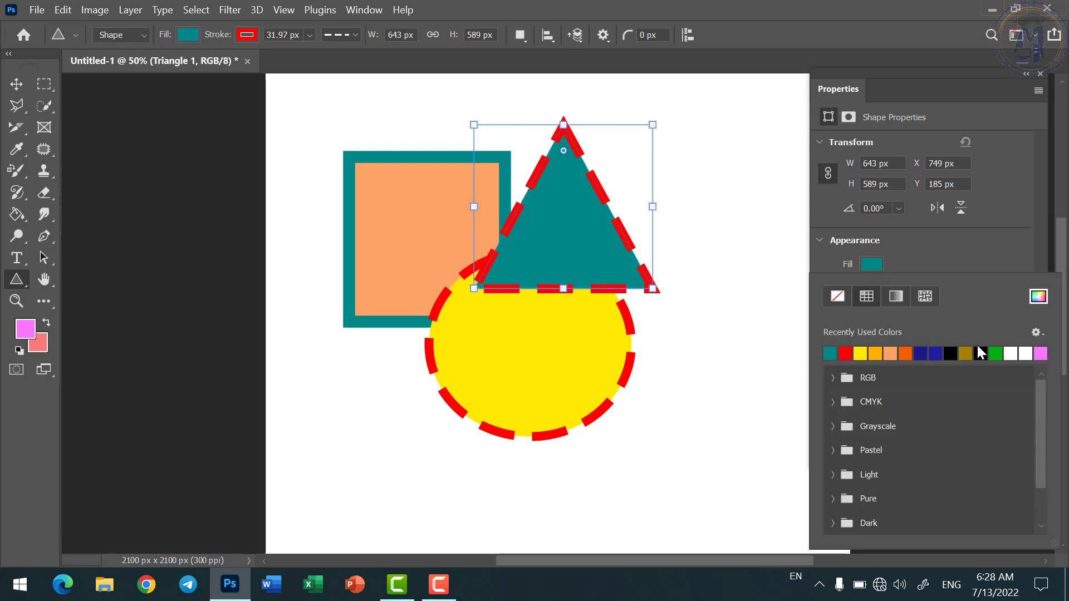
pyautogui.click(998, 353)
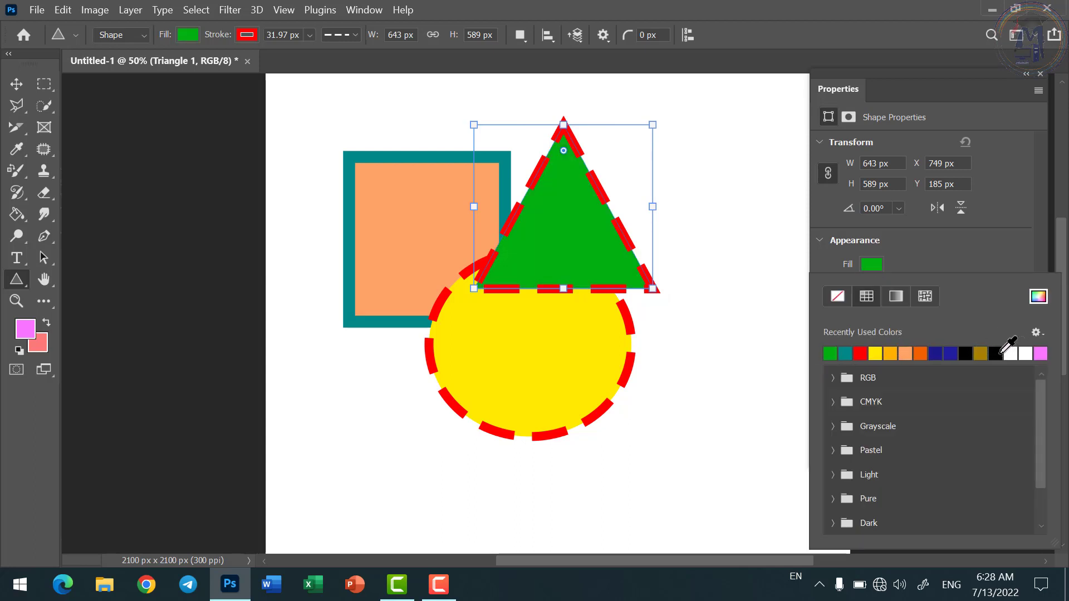
pyautogui.click(877, 263)
# Step: Set the triangle's stroke color to dark blue and its line type to solid
pyautogui.click(879, 288)
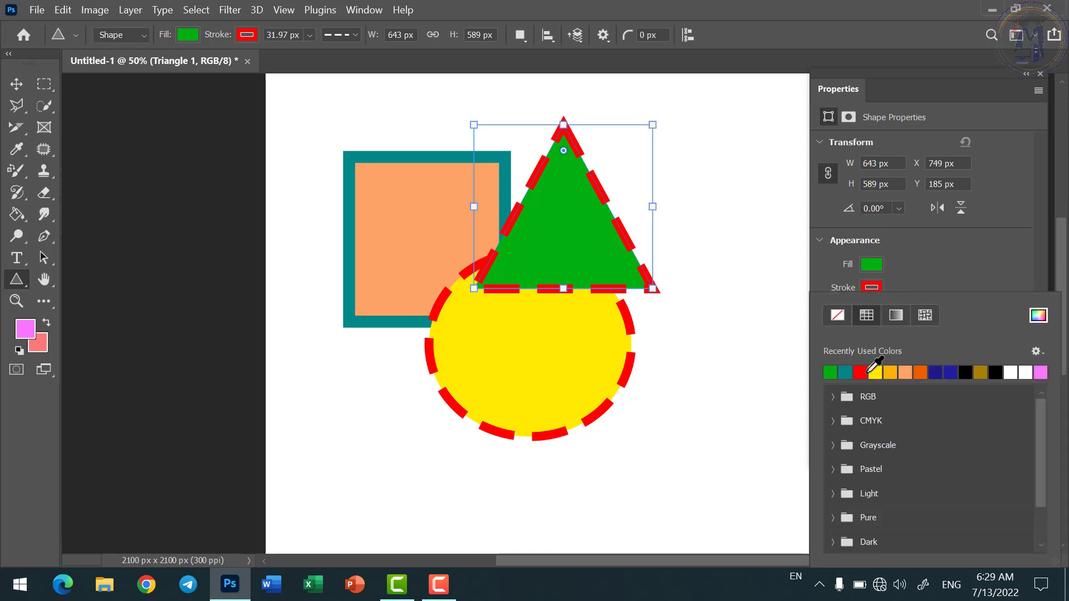
pyautogui.click(935, 371)
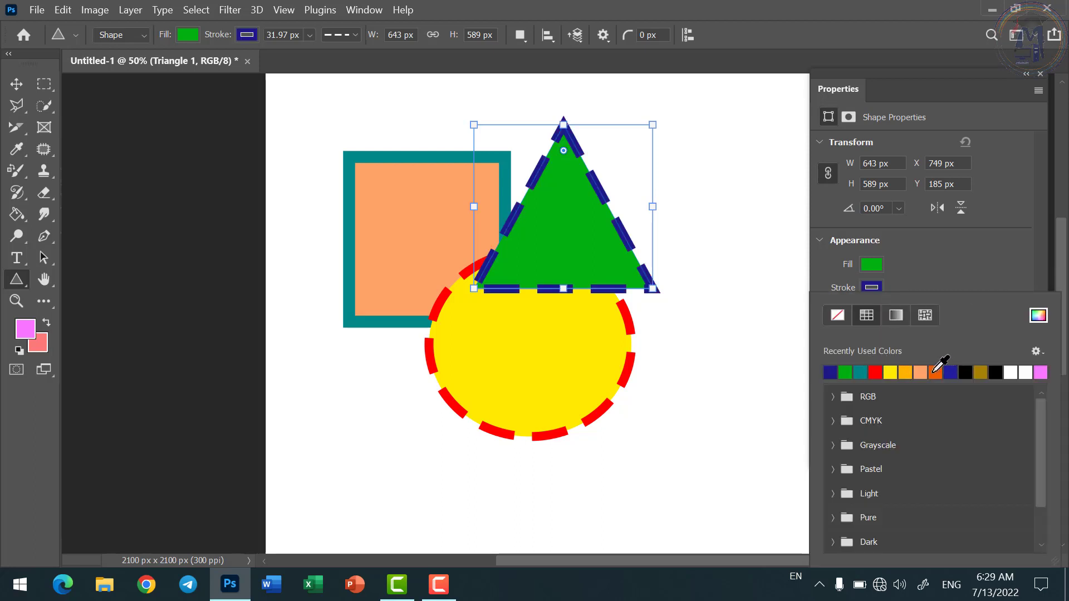
pyautogui.click(871, 287)
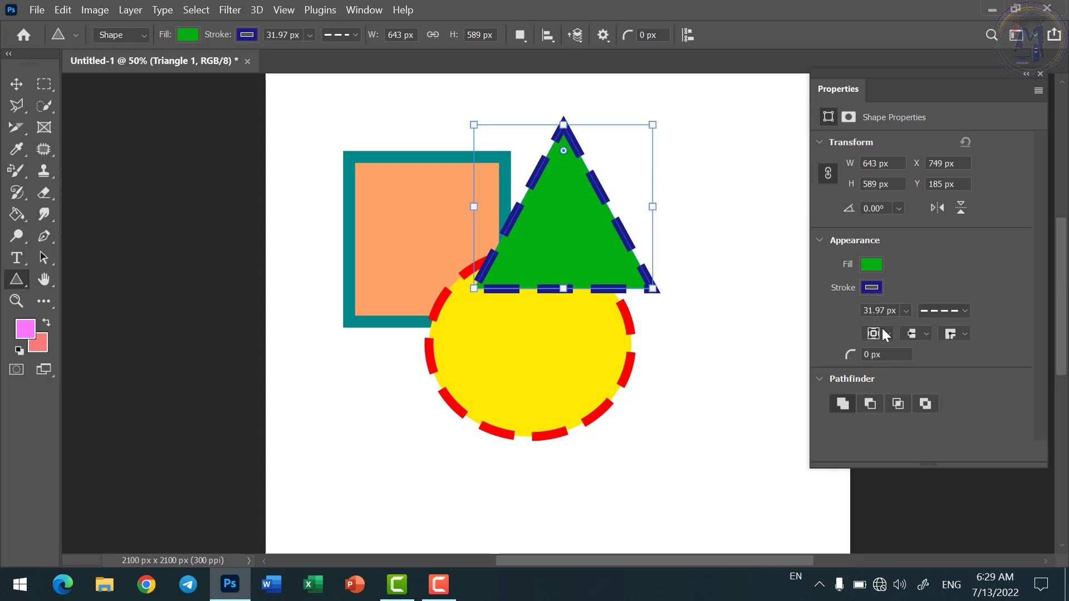
pyautogui.click(952, 313)
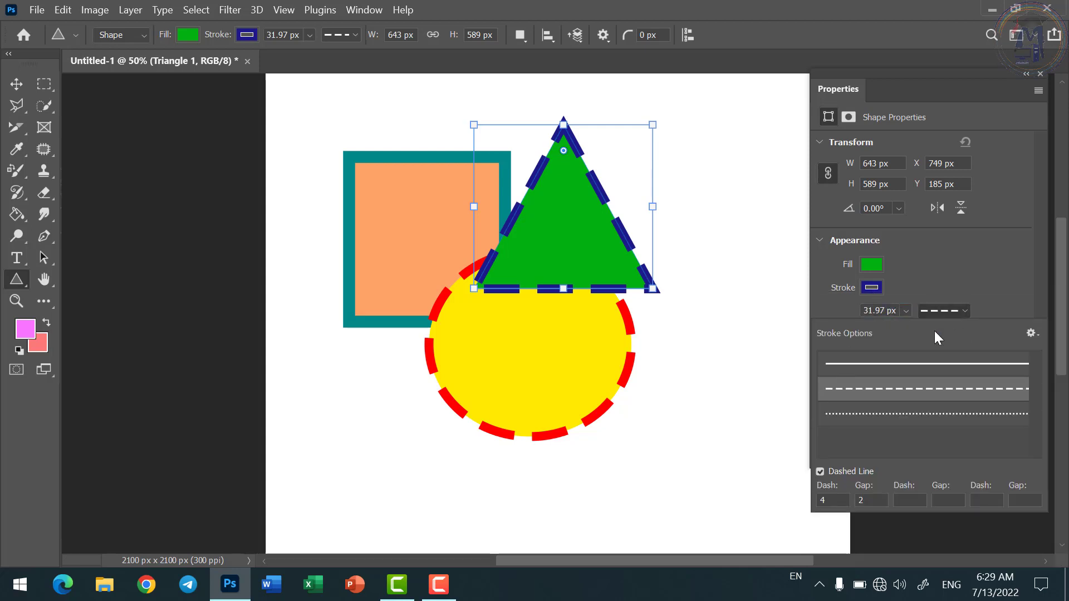
pyautogui.click(922, 364)
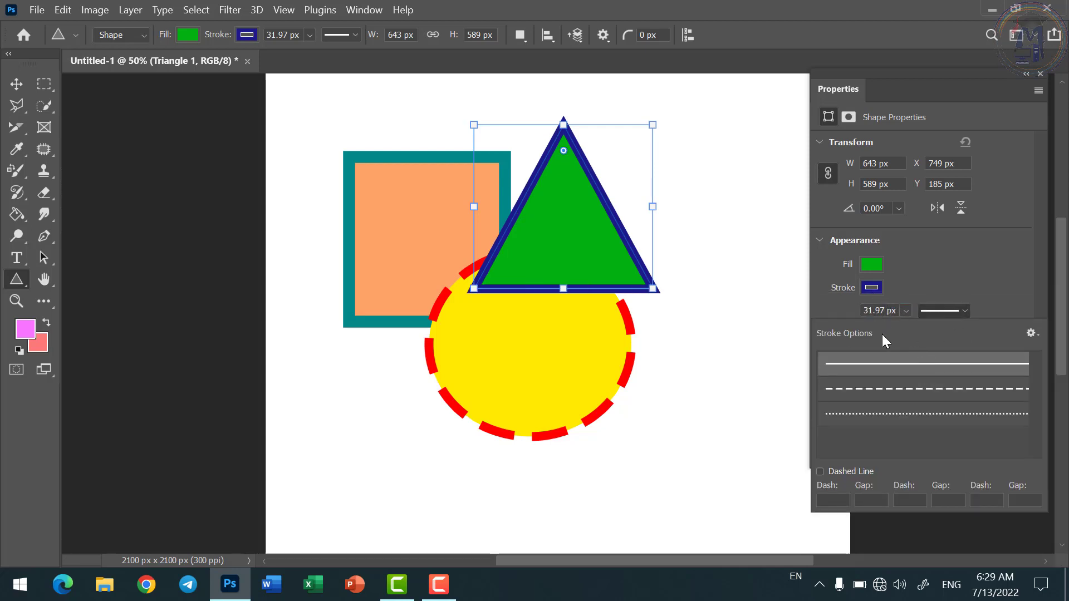
pyautogui.click(961, 289)
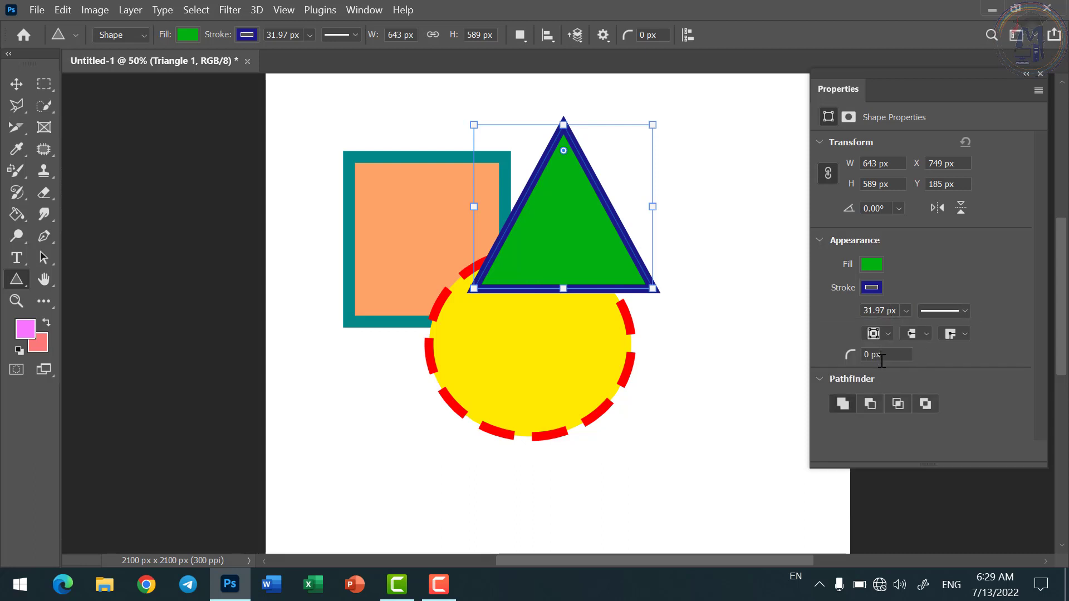
# Step: Round the triangle's corners with a 30 px radius
pyautogui.moveTo(874, 355); pyautogui.dragTo(847, 355)
pyautogui.write('30')
pyautogui.press('Return')
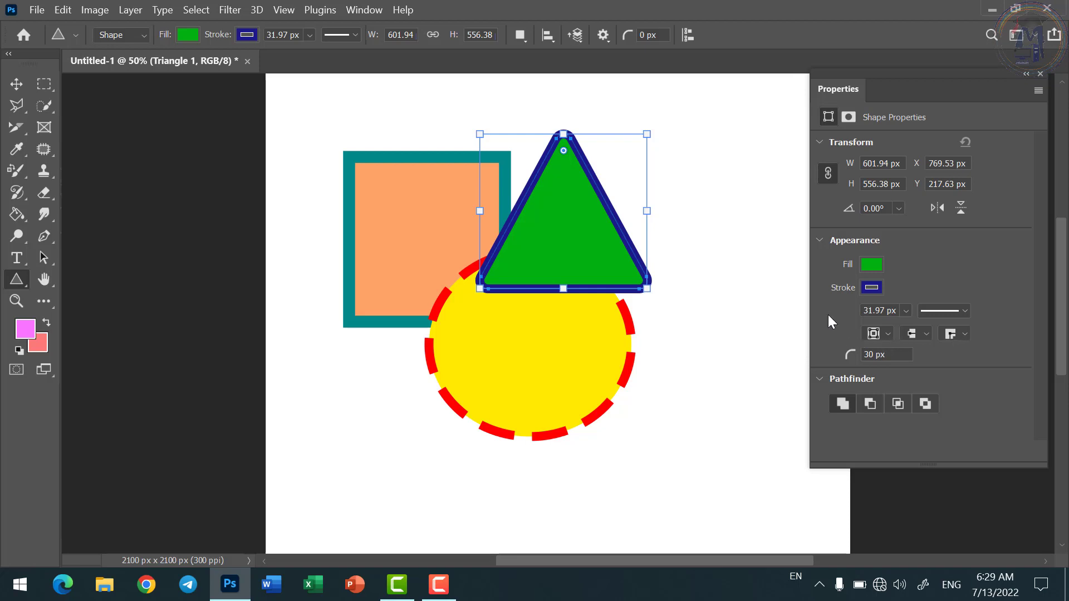
# Step: Draw a five-sided polygon about 956 × 797 px below the triangle, over the lower part of the ellipse
pyautogui.rightClick(22, 281)
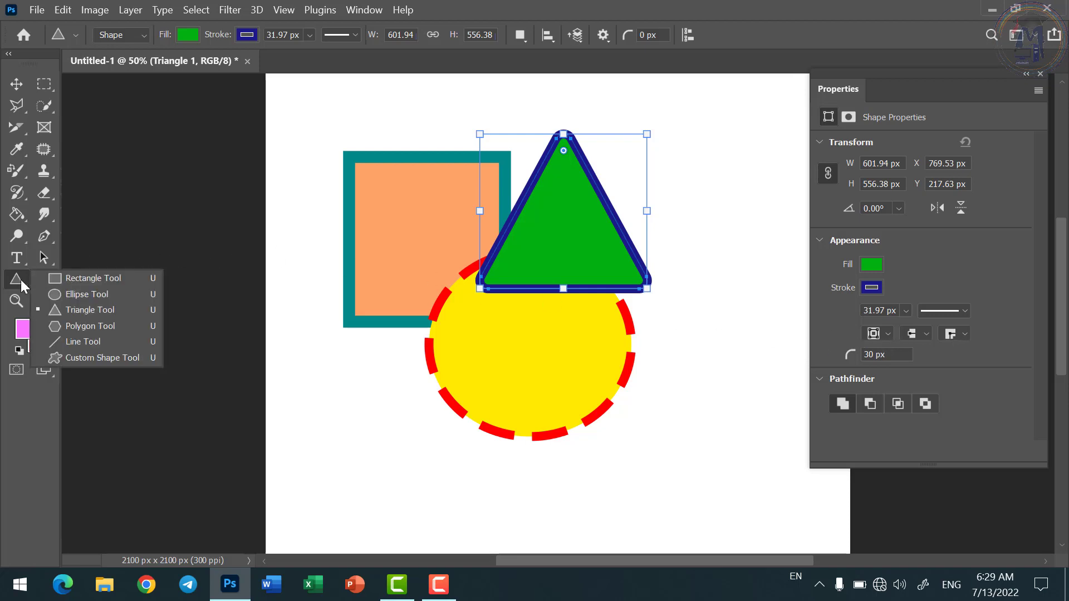
pyautogui.click(176, 333)
pyautogui.hotkey('shift', 'u')
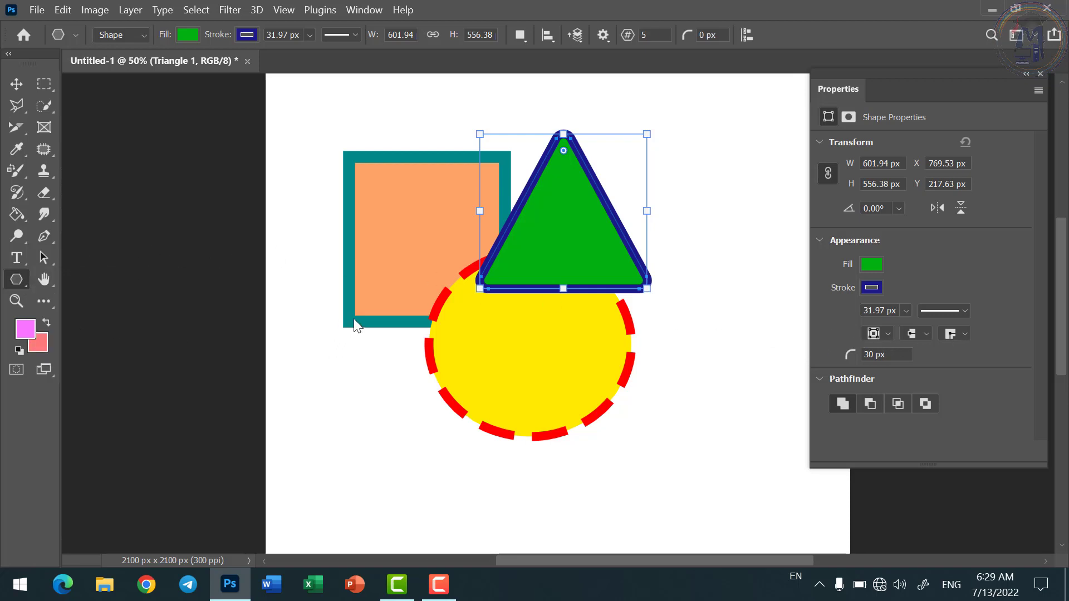
pyautogui.moveTo(358, 294)
pyautogui.mouseDown()
pyautogui.moveTo(519, 484)
pyautogui.moveTo(649, 520)
pyautogui.moveTo(621, 510)
pyautogui.mouseUp()
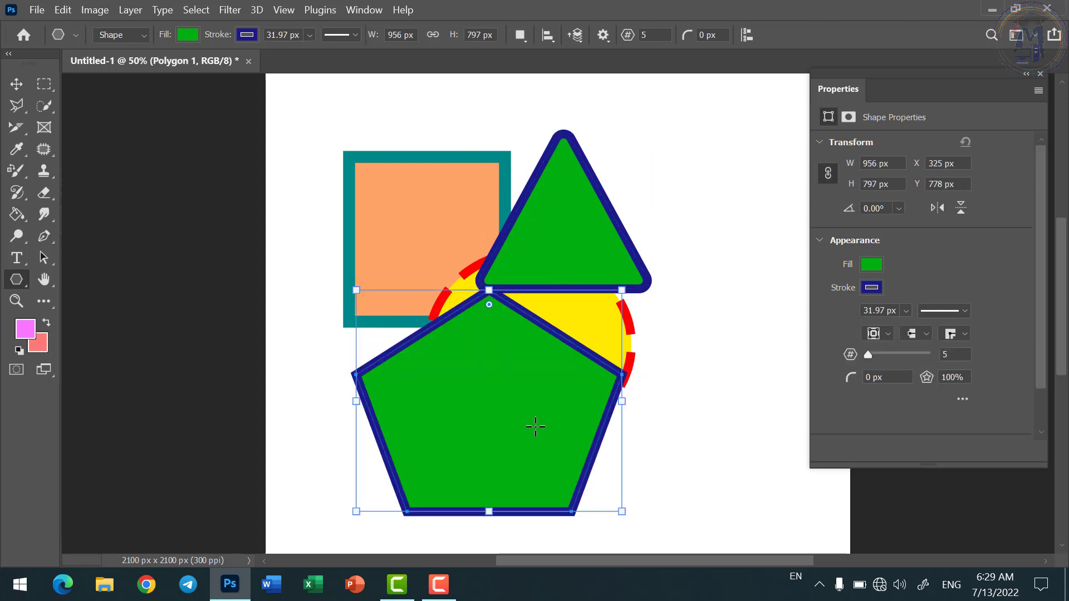
# Step: Move the pentagon left to about X 215 px, Y 791 px and reactivate the Polygon tool
pyautogui.click(17, 85)
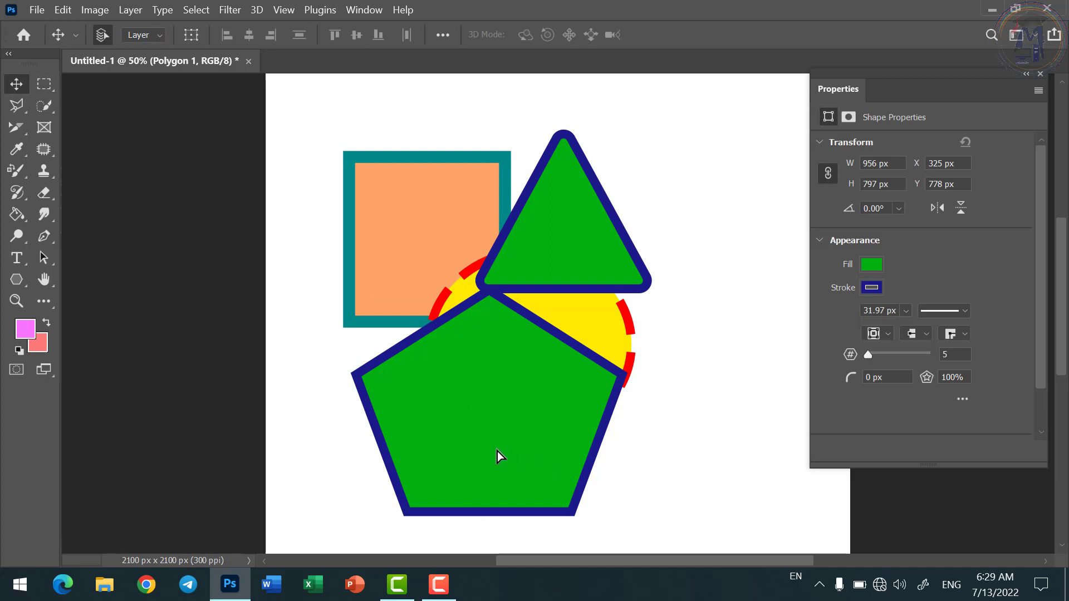
pyautogui.moveTo(496, 450); pyautogui.dragTo(456, 426)
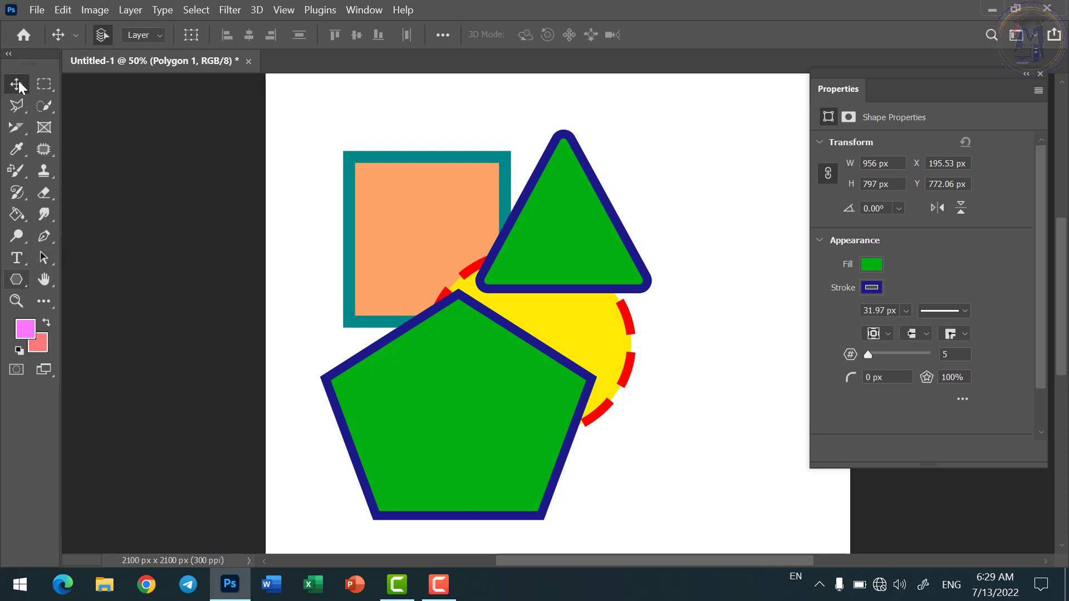
pyautogui.click(17, 279)
pyautogui.click(22, 279)
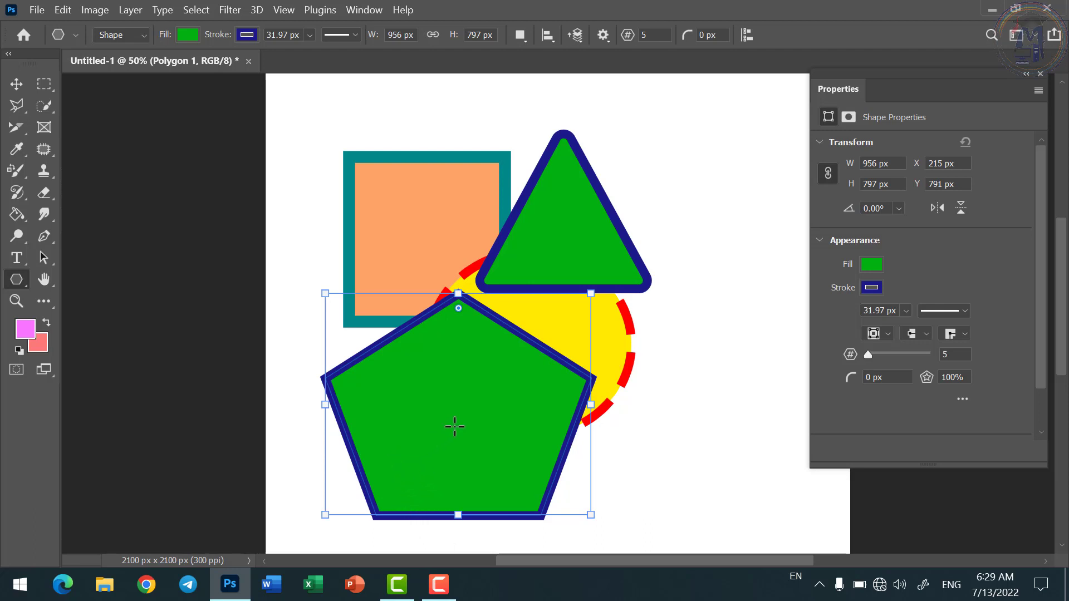
# Step: Try flipping the pentagon horizontally and vertically, ending with its point facing up again
pyautogui.scroll(-2, 455, 426)
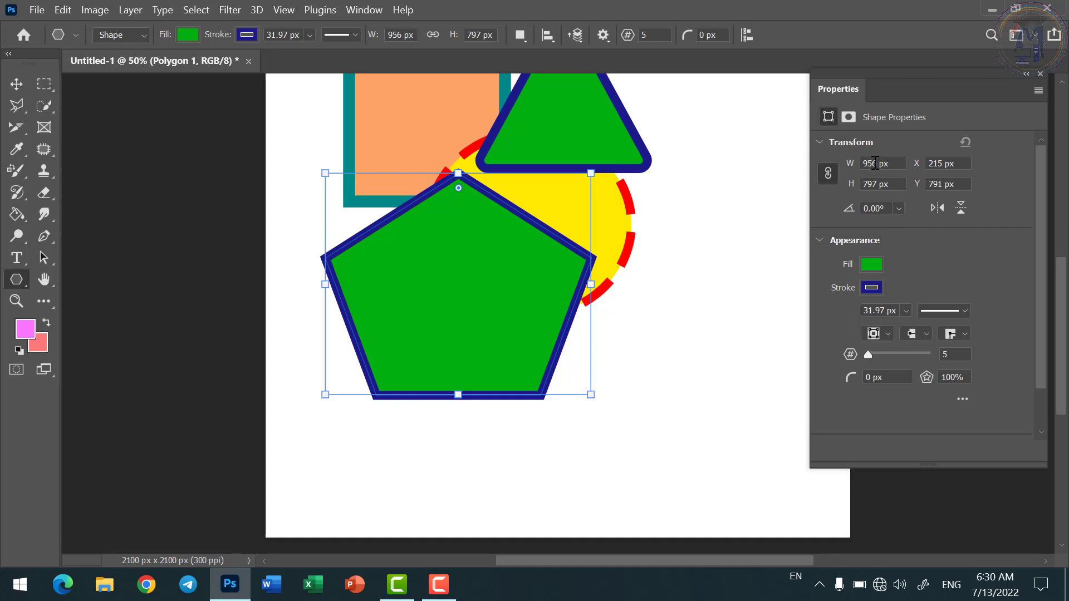
pyautogui.click(934, 208)
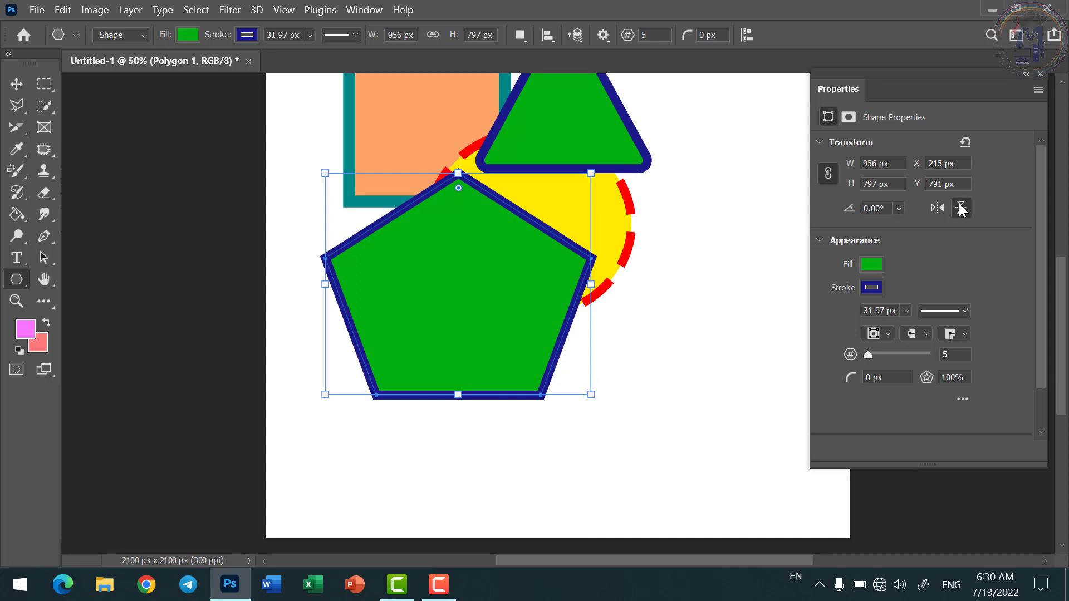
pyautogui.click(960, 208)
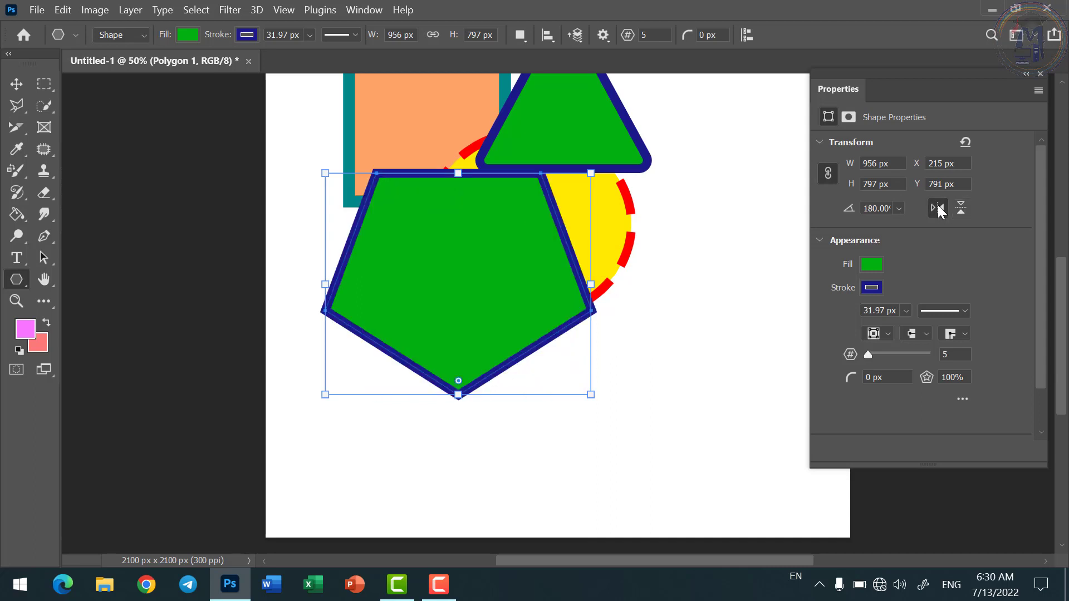
pyautogui.click(938, 209)
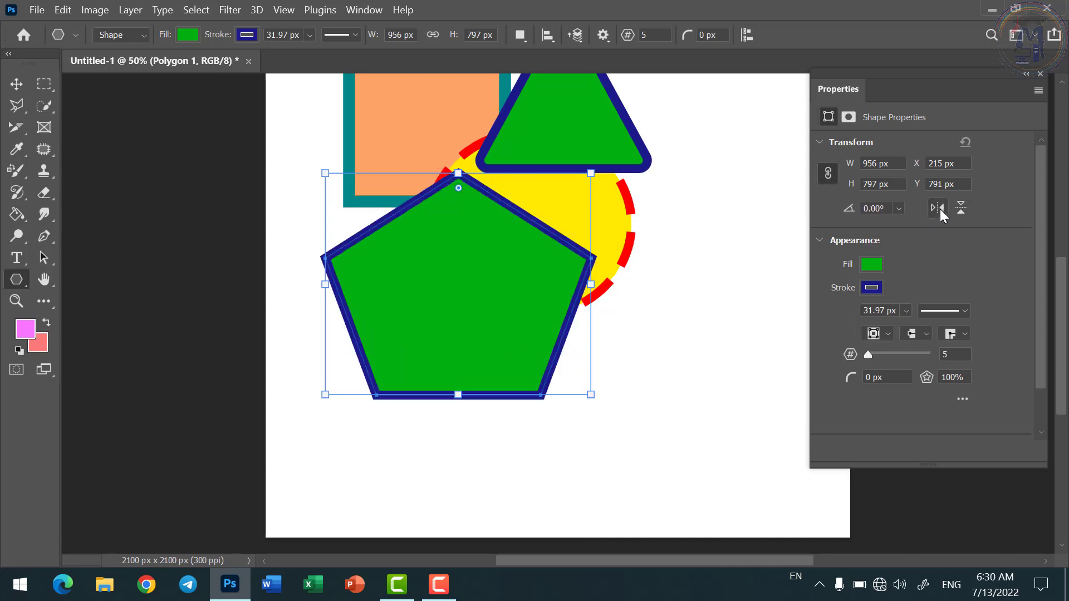
pyautogui.click(962, 209)
pyautogui.click(962, 209)
pyautogui.click(962, 210)
pyautogui.click(961, 209)
pyautogui.click(960, 210)
# Step: Try red as the pentagon's fill, then fill it with the recently used yellow-orange
pyautogui.click(871, 269)
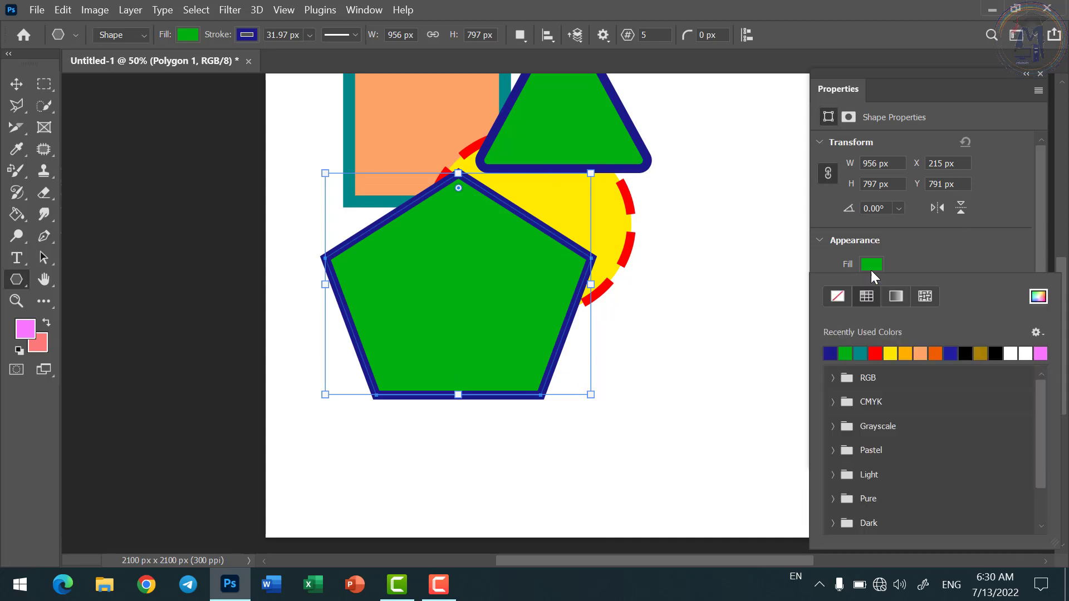
pyautogui.click(876, 356)
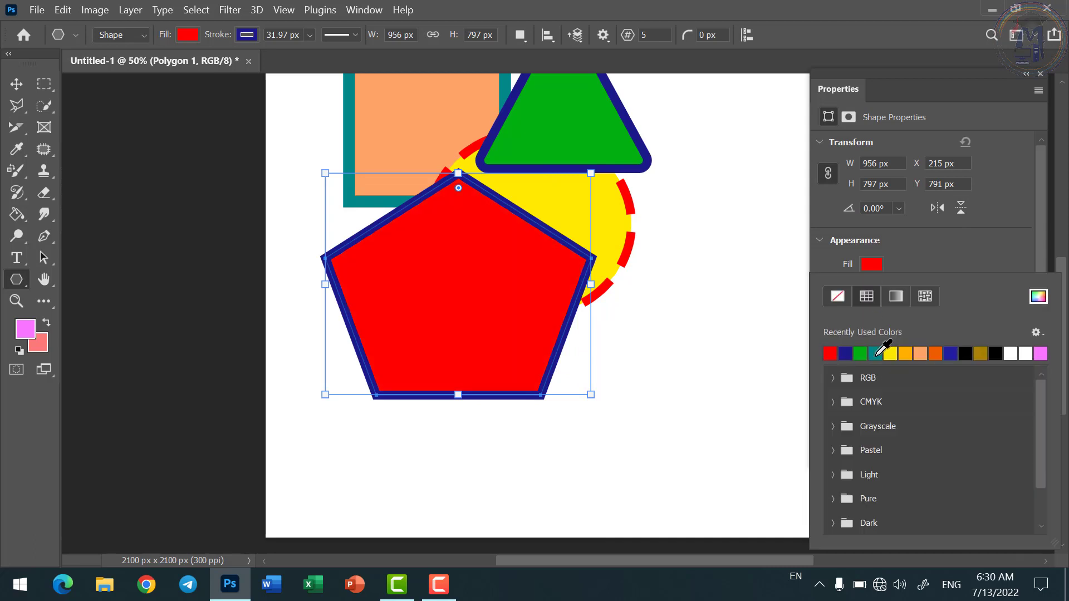
pyautogui.click(906, 356)
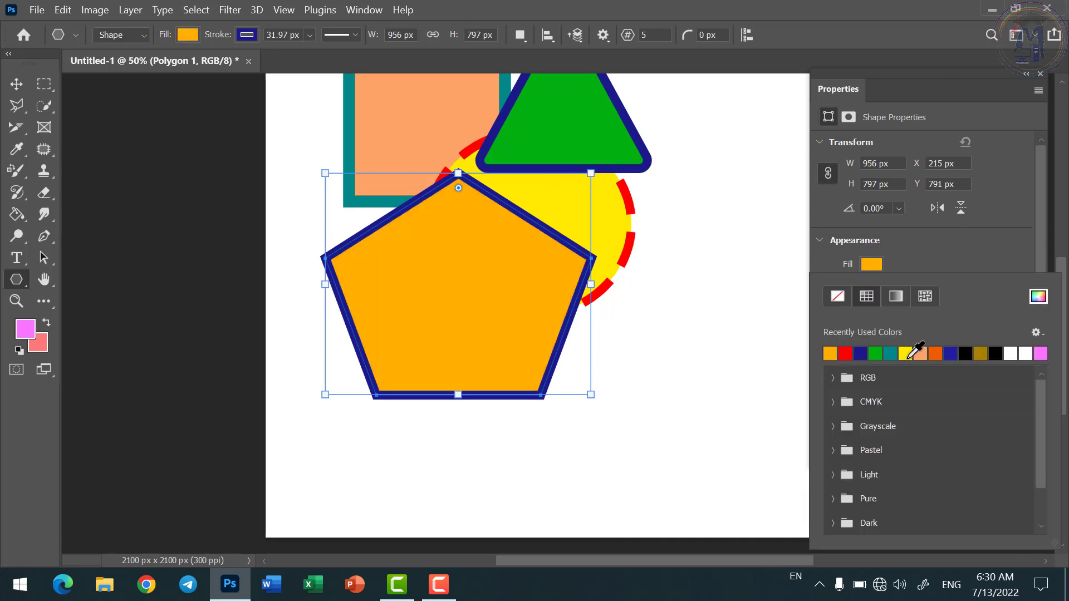
pyautogui.click(874, 265)
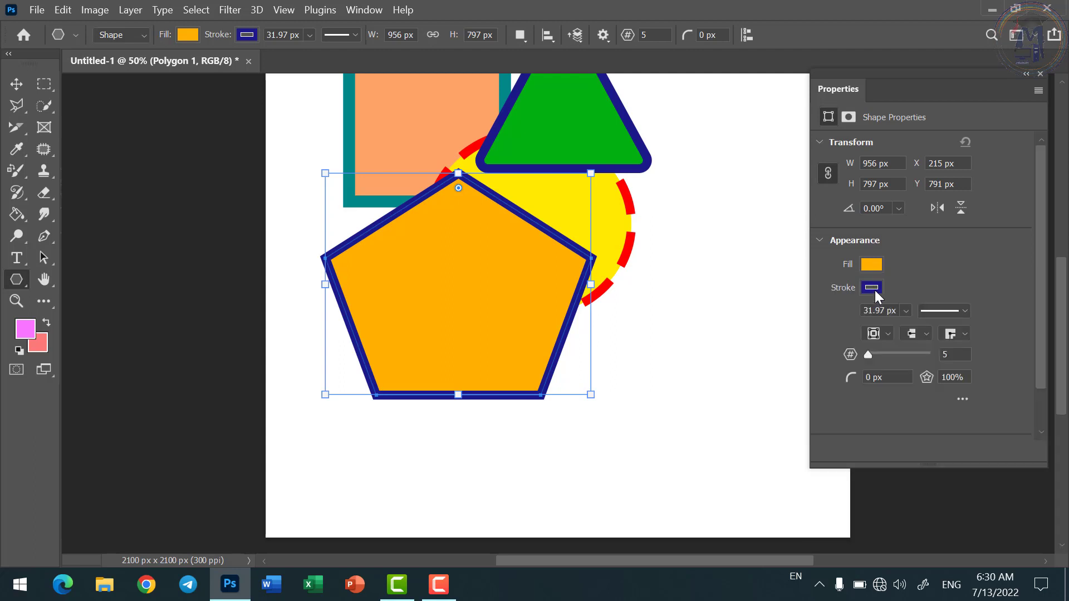
# Step: Try light orange as the pentagon's stroke color, then set the stroke to black
pyautogui.click(873, 288)
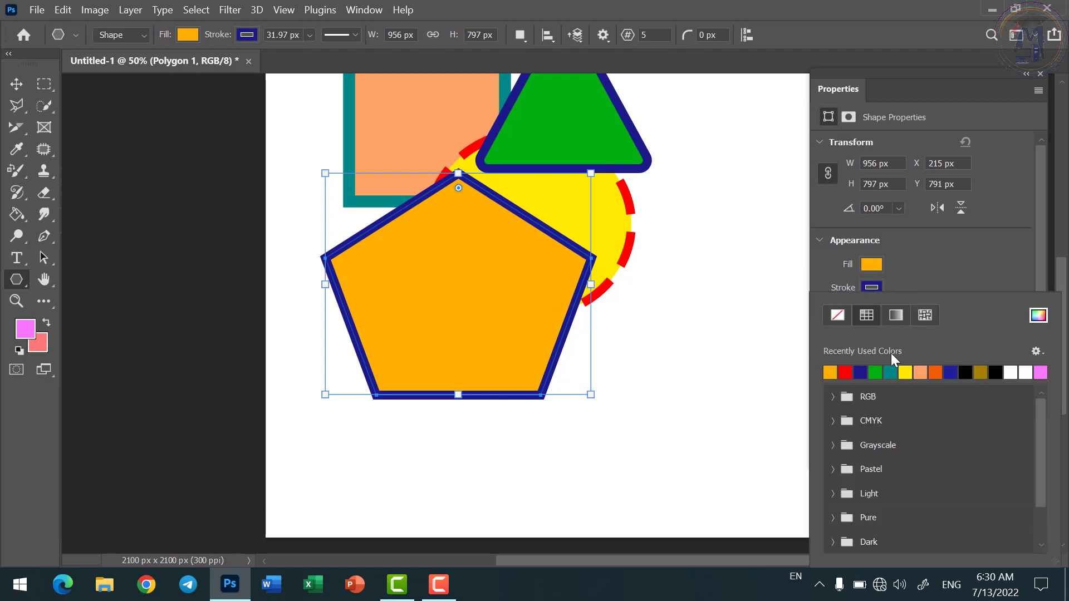
pyautogui.click(920, 372)
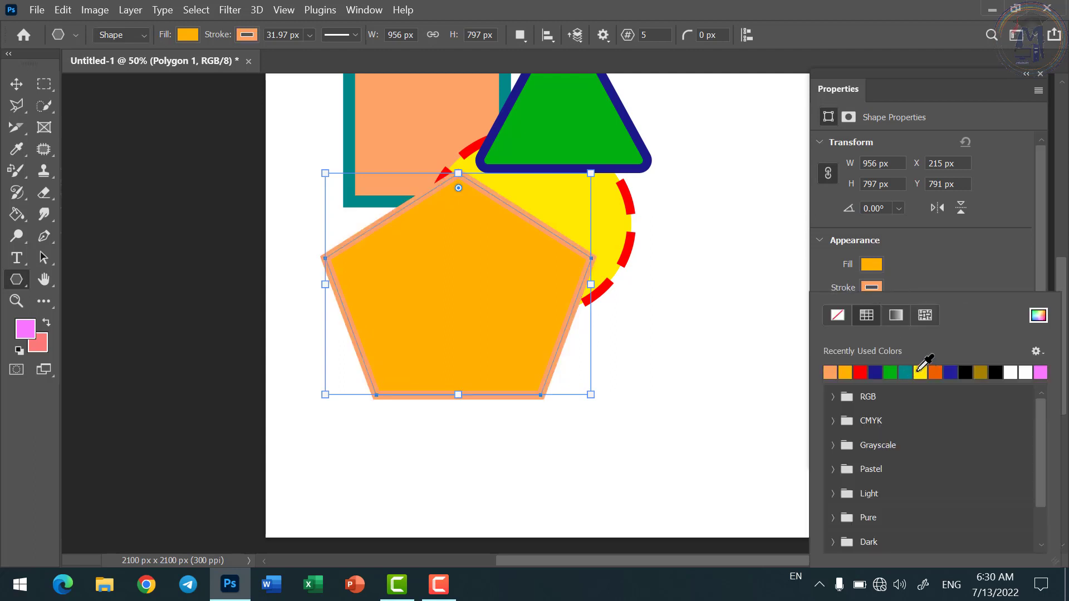
pyautogui.click(997, 372)
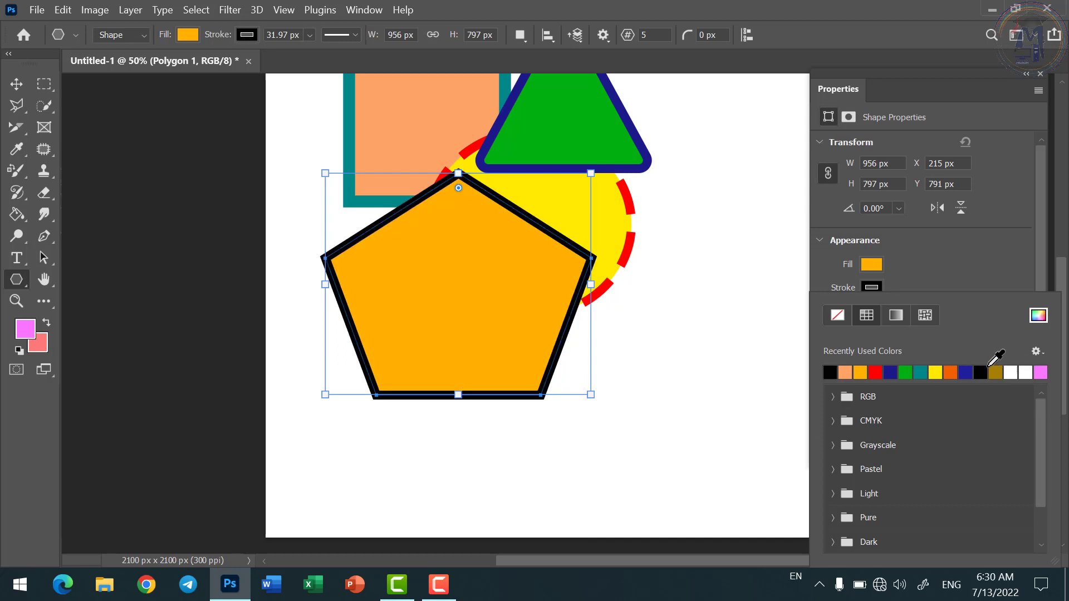
pyautogui.click(915, 286)
# Step: Reduce the pentagon's stroke width to about 18.33 px
pyautogui.click(905, 311)
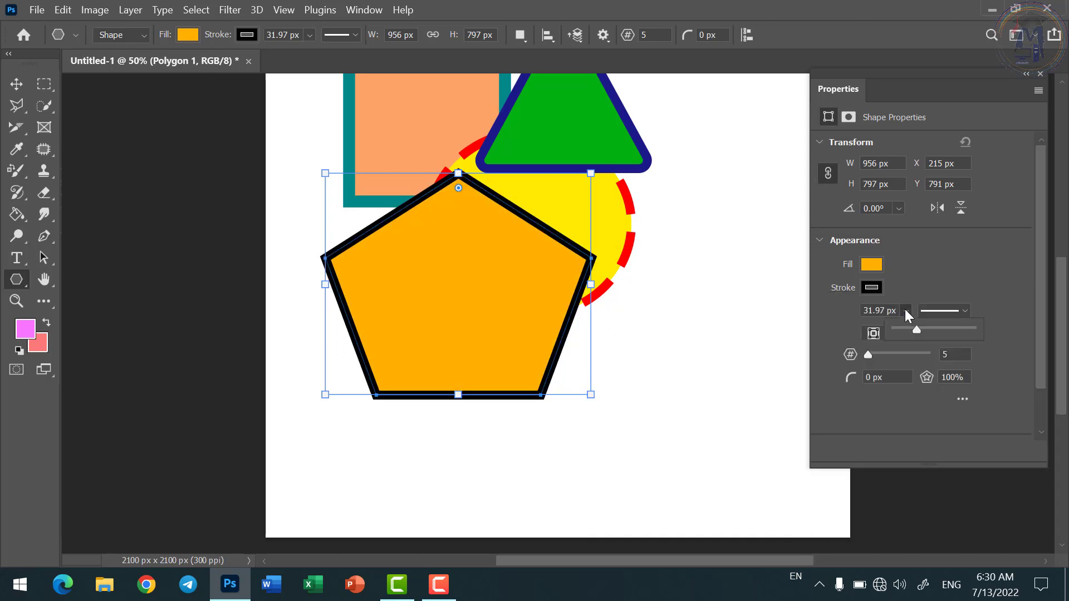
pyautogui.click(910, 331)
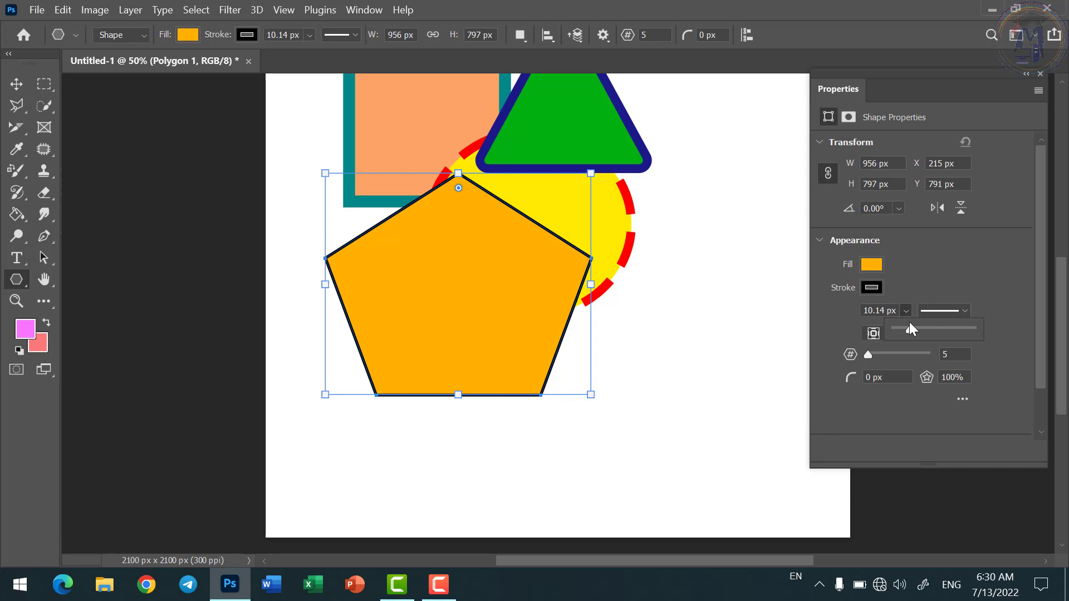
pyautogui.moveTo(910, 330); pyautogui.dragTo(913, 329)
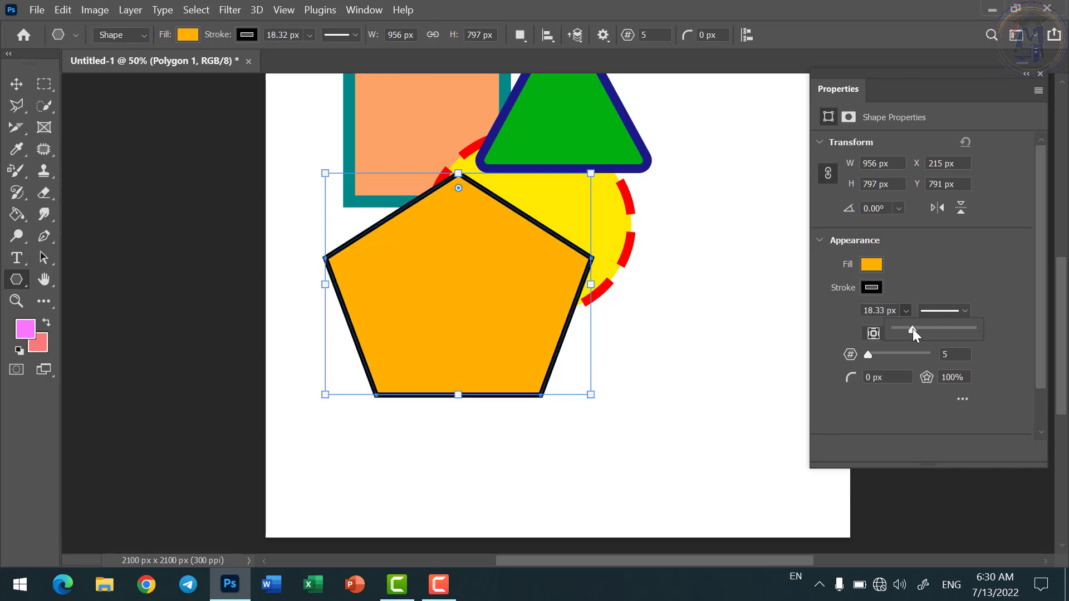
pyautogui.click(916, 283)
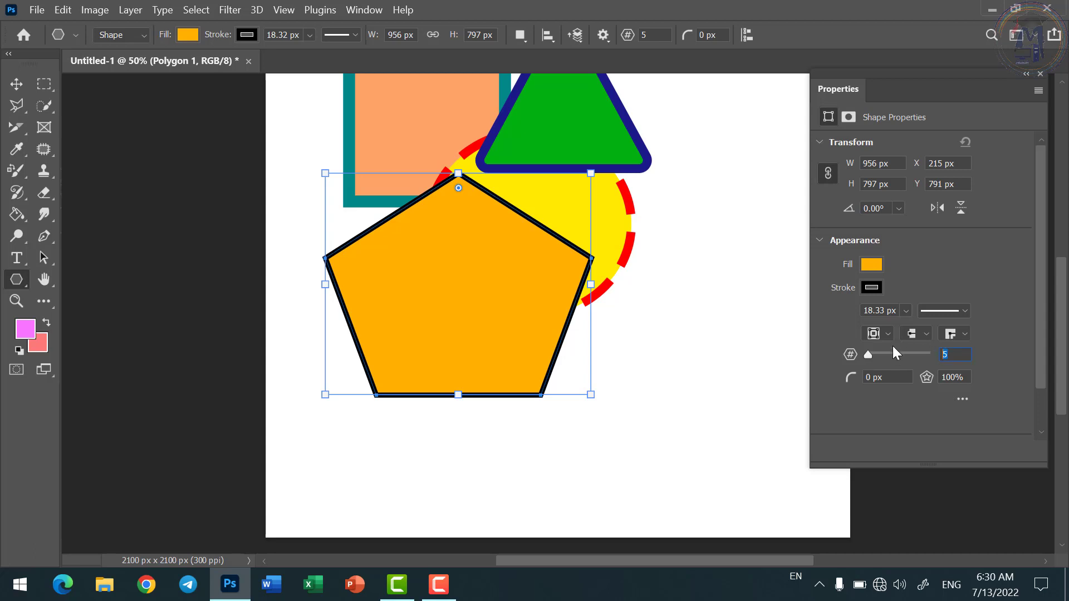
# Step: Set the polygon's number of sides to 10 and its star ratio to 50%
pyautogui.write('10')
pyautogui.press('Return')
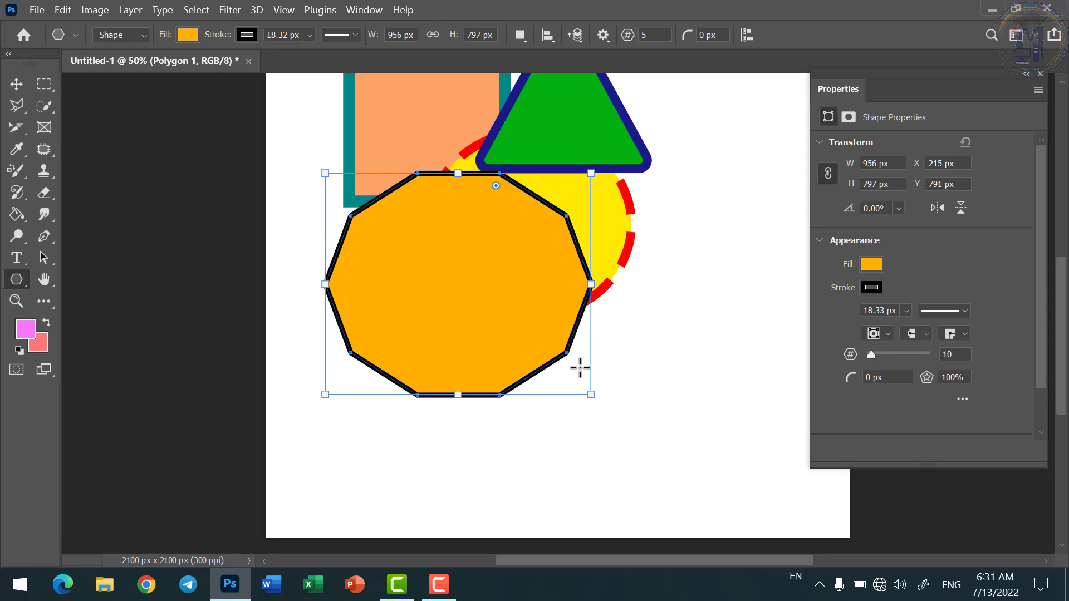
pyautogui.click(874, 380)
pyautogui.moveTo(954, 379); pyautogui.dragTo(887, 355)
pyautogui.click(954, 381)
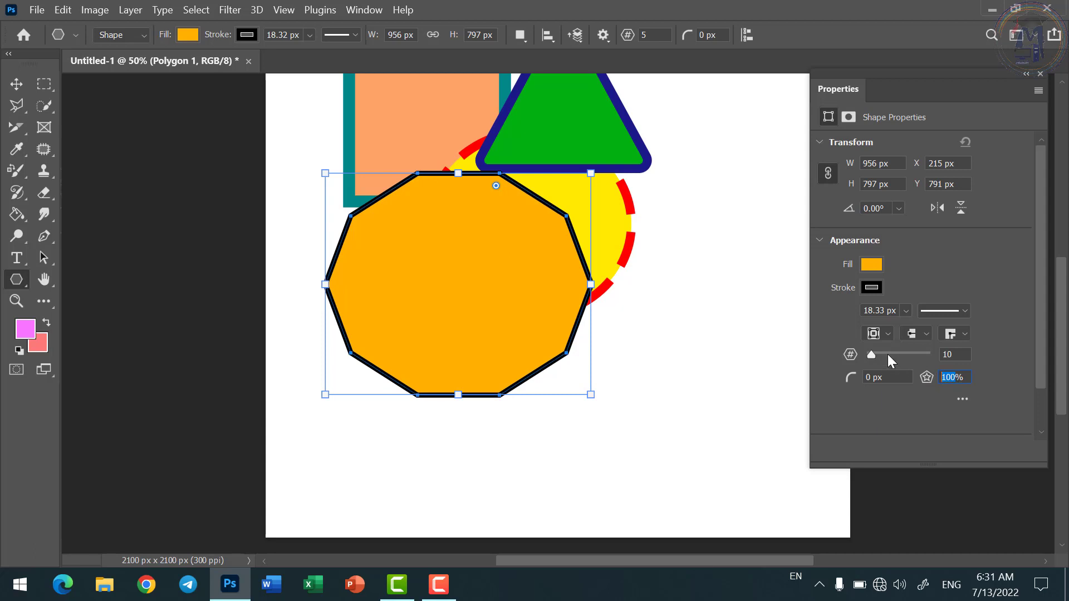
pyautogui.write('50')
pyautogui.press('Return')
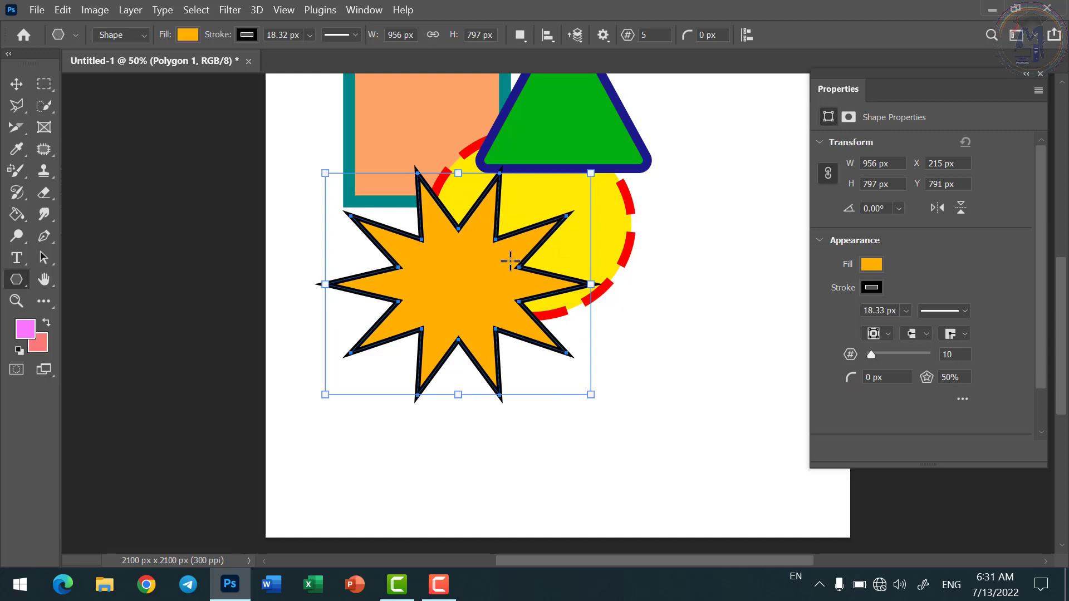
# Step: Set the orange star's number of sides to 5
pyautogui.click(955, 354)
pyautogui.write('5')
pyautogui.press('Return')
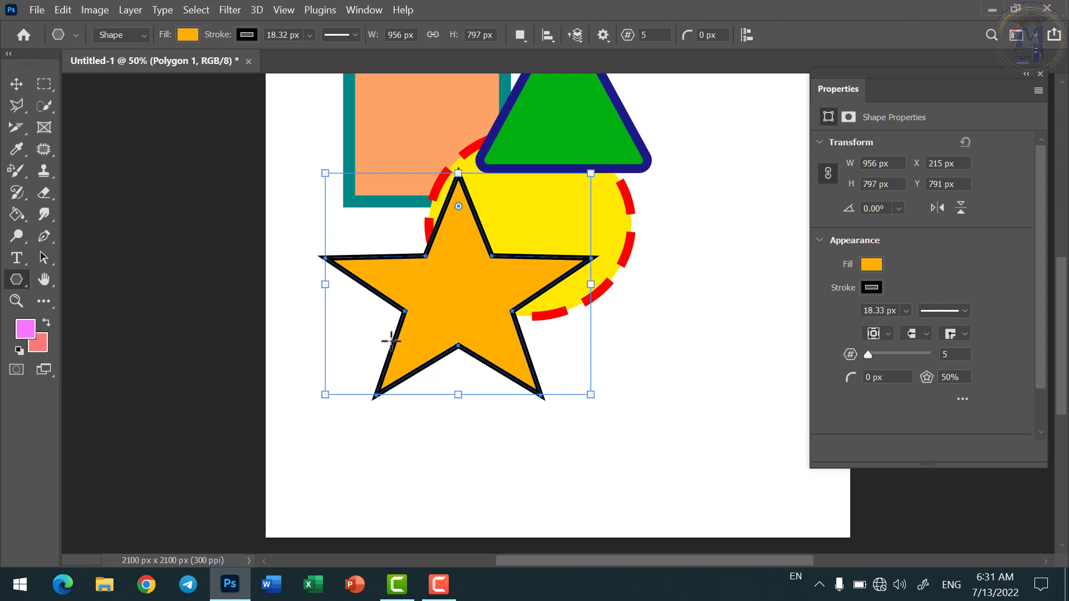
# Step: Switch to the Line tool, try a slanted line about 1147 px long below the star, and undo it
pyautogui.rightClick(22, 279)
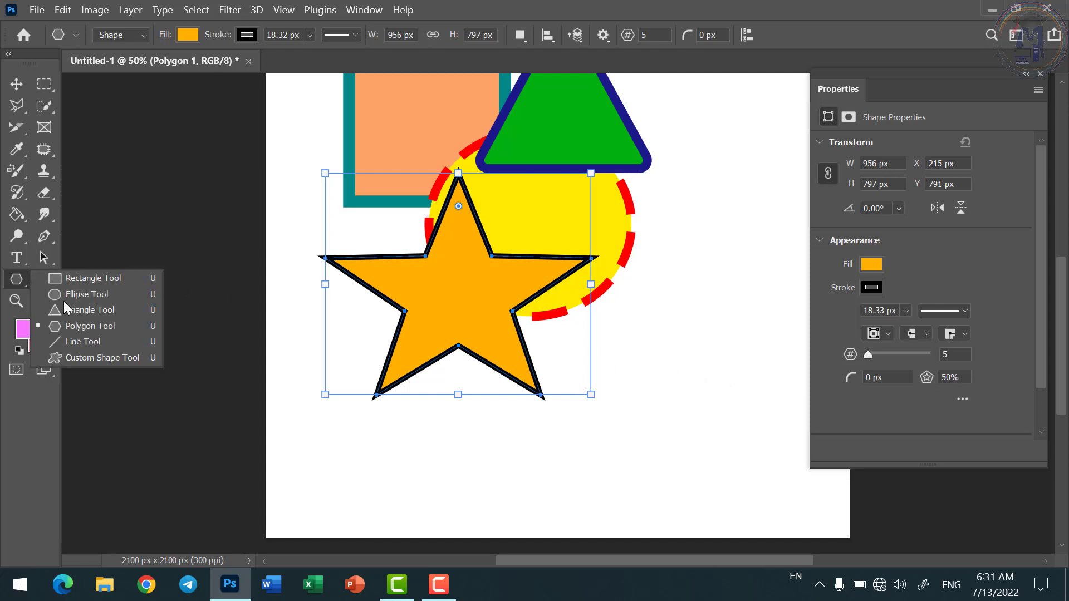
pyautogui.click(86, 340)
pyautogui.moveTo(429, 482); pyautogui.dragTo(704, 349)
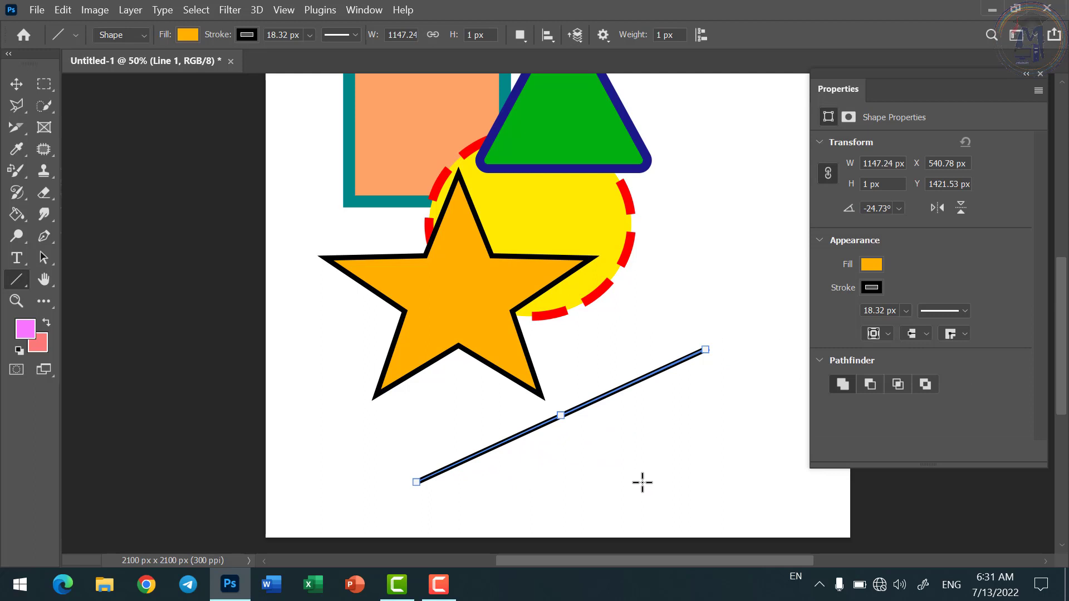
pyautogui.hotkey('ctrl', 'z')
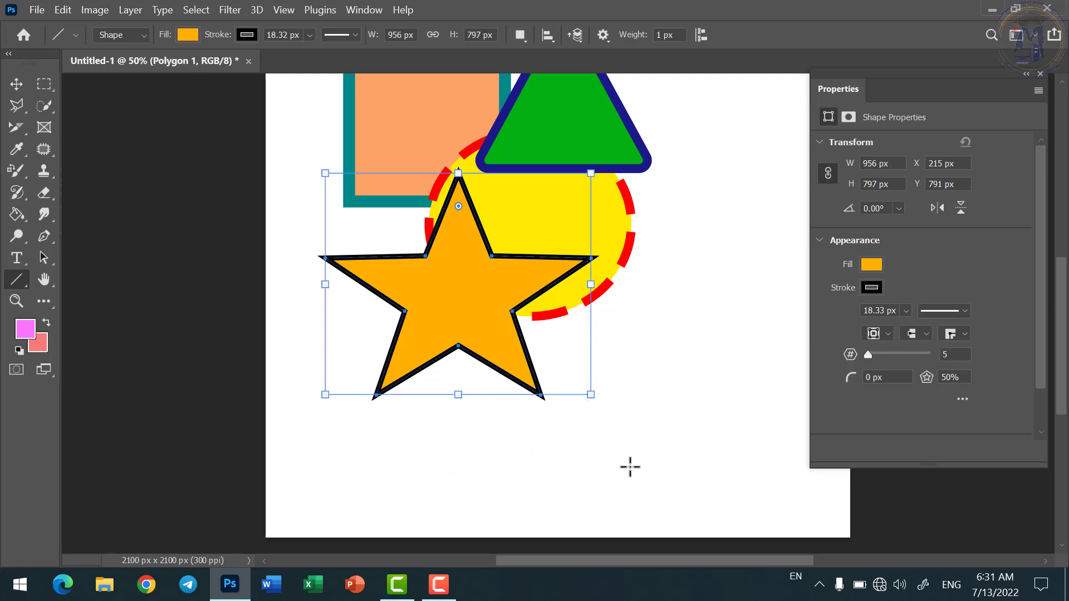
# Step: Draw a vertical line about 578 px long beside the star and a 45° diagonal line about 697 px long crossing its lower end
pyautogui.keyDown('alt'); pyautogui.click(609, 391); pyautogui.keyUp('alt')
pyautogui.keyDown('ctrl'); pyautogui.click(730, 416); pyautogui.keyUp('ctrl')
pyautogui.keyDown('ctrl'); pyautogui.click(757, 417); pyautogui.keyUp('ctrl')
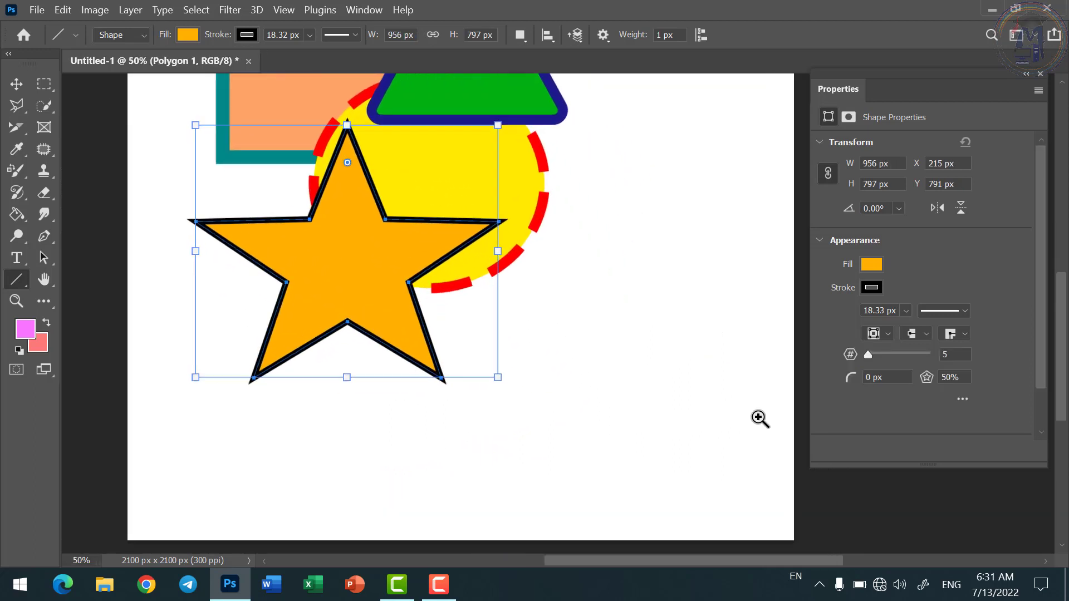
pyautogui.keyDown('ctrl'); pyautogui.click(757, 417); pyautogui.keyUp('ctrl')
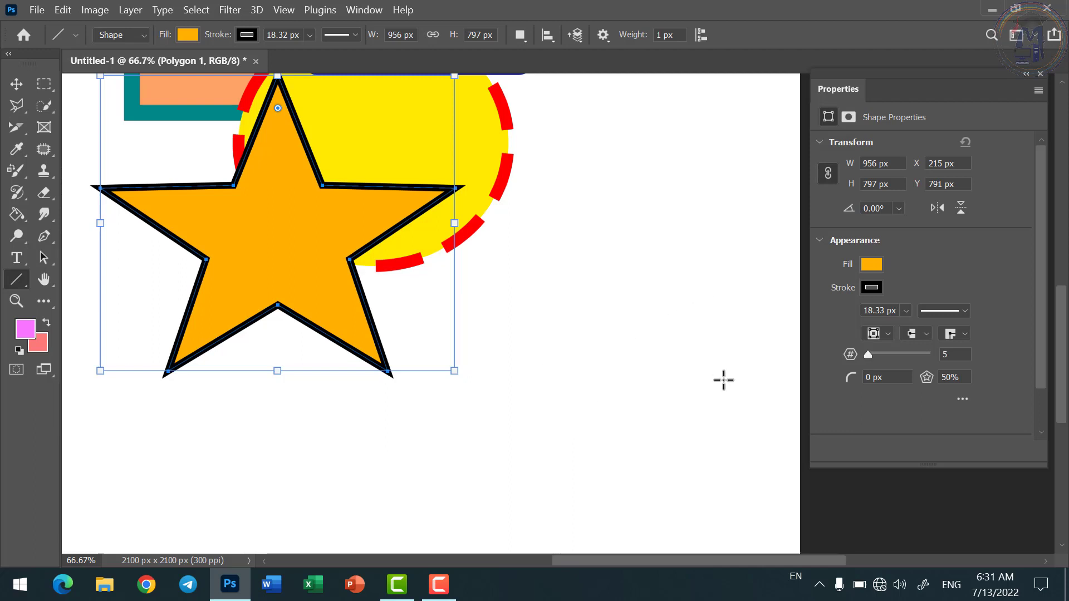
pyautogui.press('shift')
pyautogui.press('shift')
pyautogui.moveTo(510, 260); pyautogui.dragTo(509, 474)
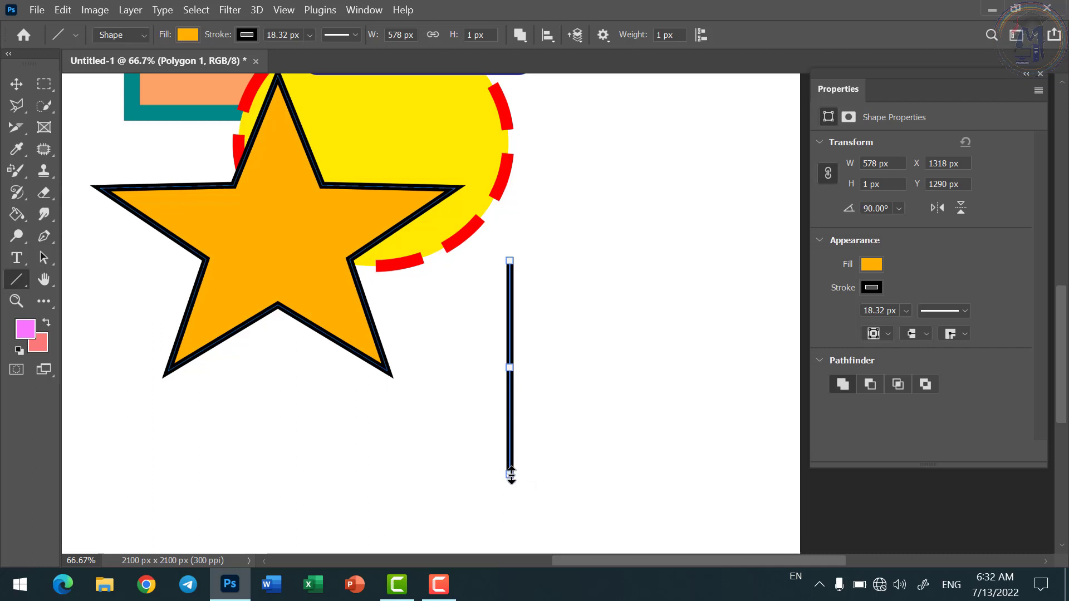
pyautogui.moveTo(660, 290); pyautogui.dragTo(479, 530)
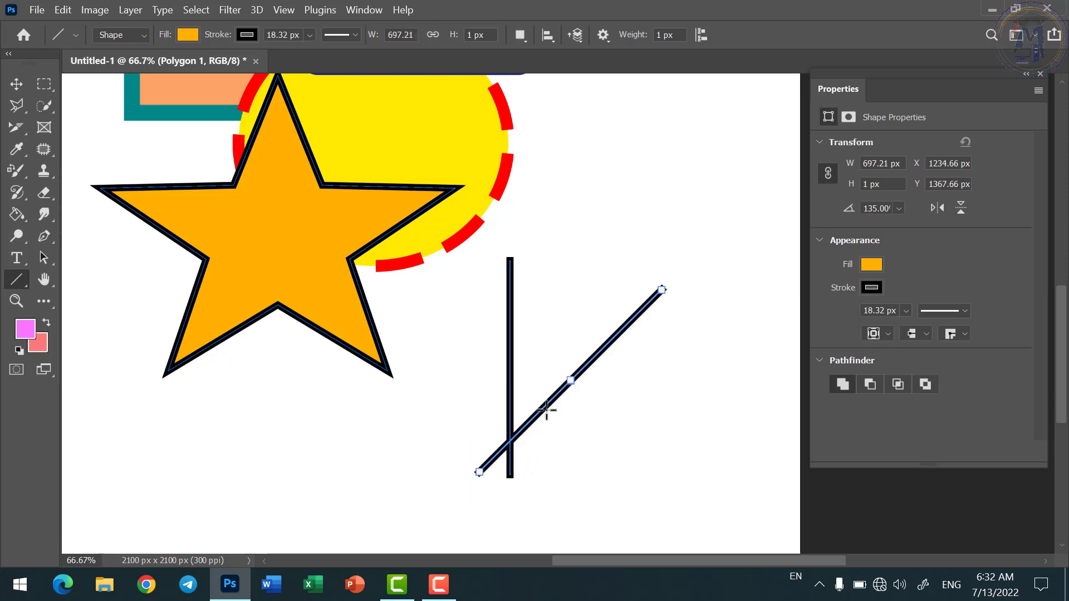
# Step: Try moving the black lines with the Move tool, then undo the move
pyautogui.click(16, 83)
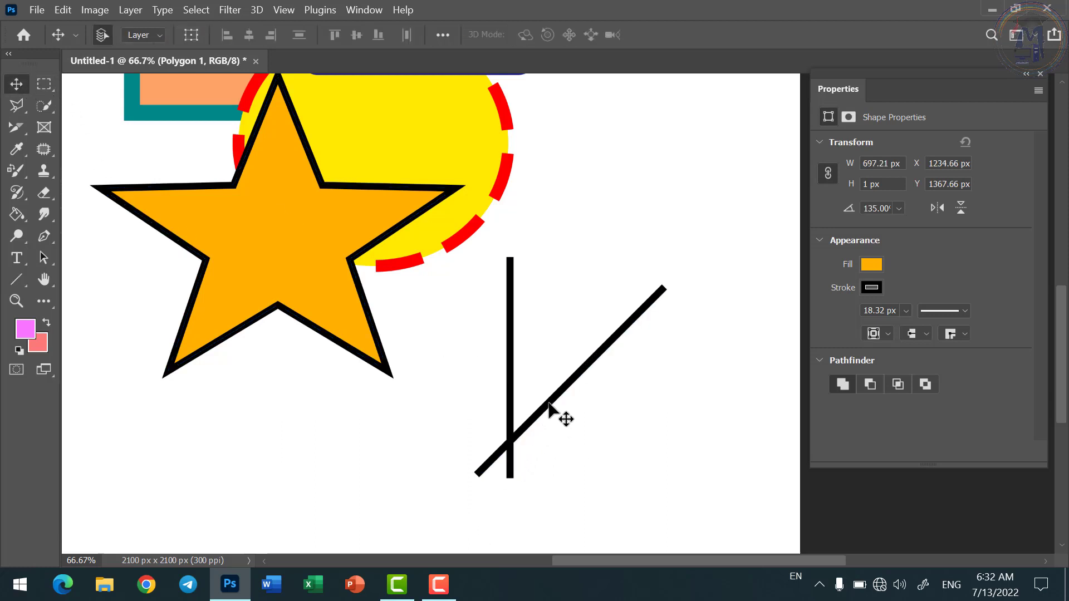
pyautogui.moveTo(549, 405); pyautogui.dragTo(508, 394)
pyautogui.moveTo(511, 395); pyautogui.dragTo(598, 390)
pyautogui.hotkey('ctrl', 'z')
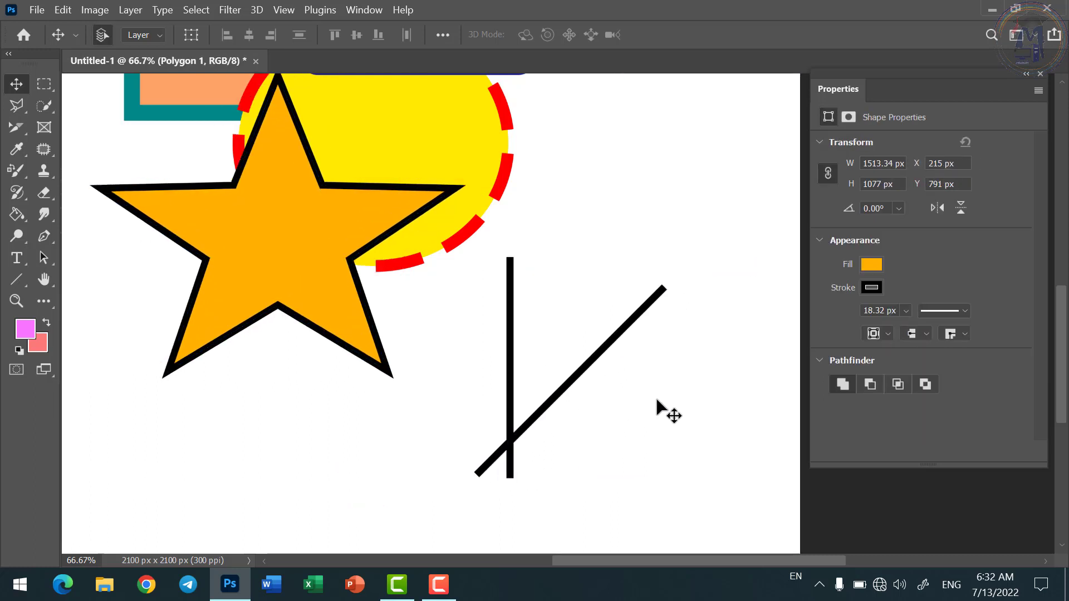
# Step: Deselect all layers and draw a separate horizontal line about 672 px long from the vertical line's lower end
pyautogui.click(657, 411)
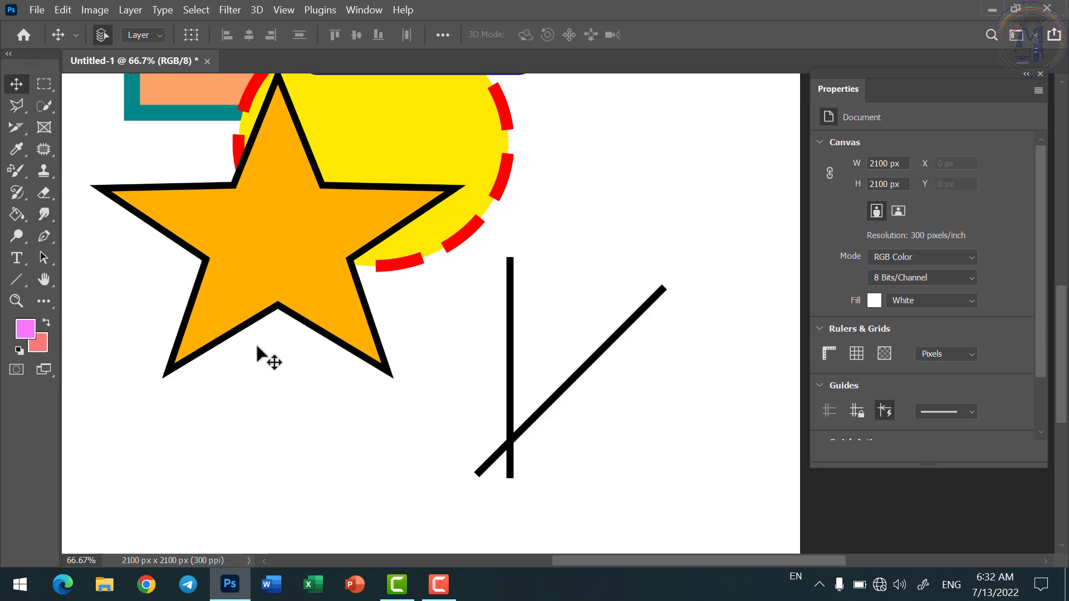
pyautogui.click(26, 283)
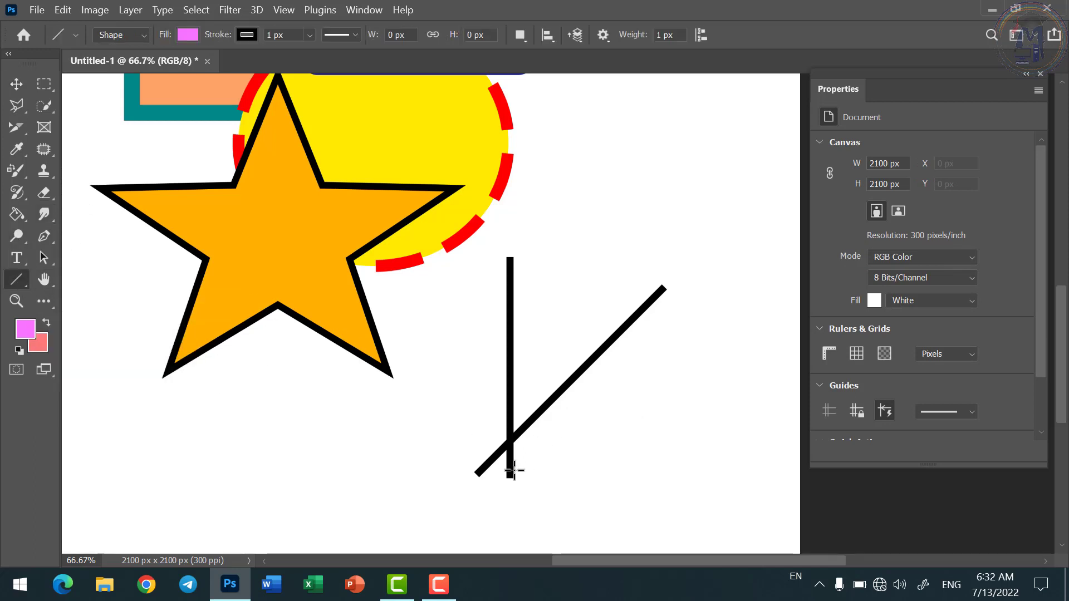
pyautogui.moveTo(510, 477); pyautogui.dragTo(758, 477)
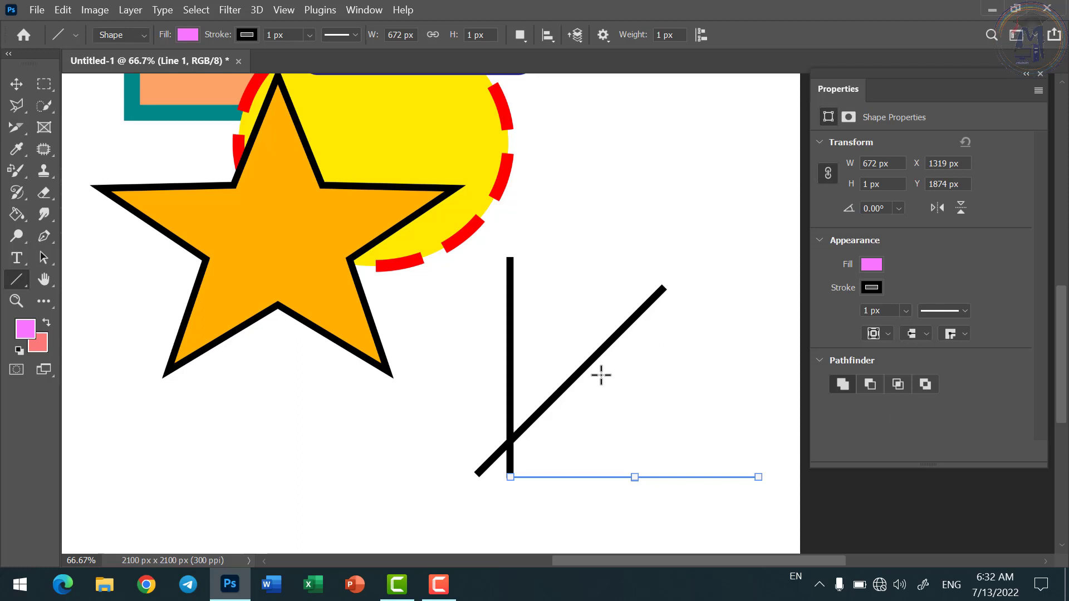
# Step: Set the horizontal line's stroke to the recently used green and its stroke width to about 10.14 px
pyautogui.click(871, 287)
pyautogui.click(881, 372)
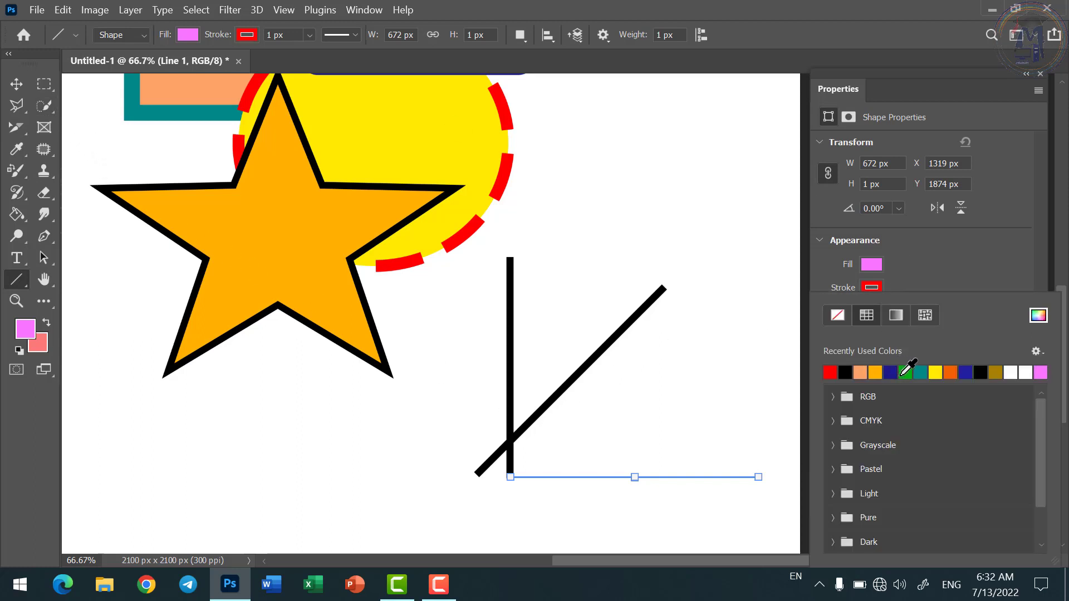
pyautogui.click(904, 371)
pyautogui.click(937, 277)
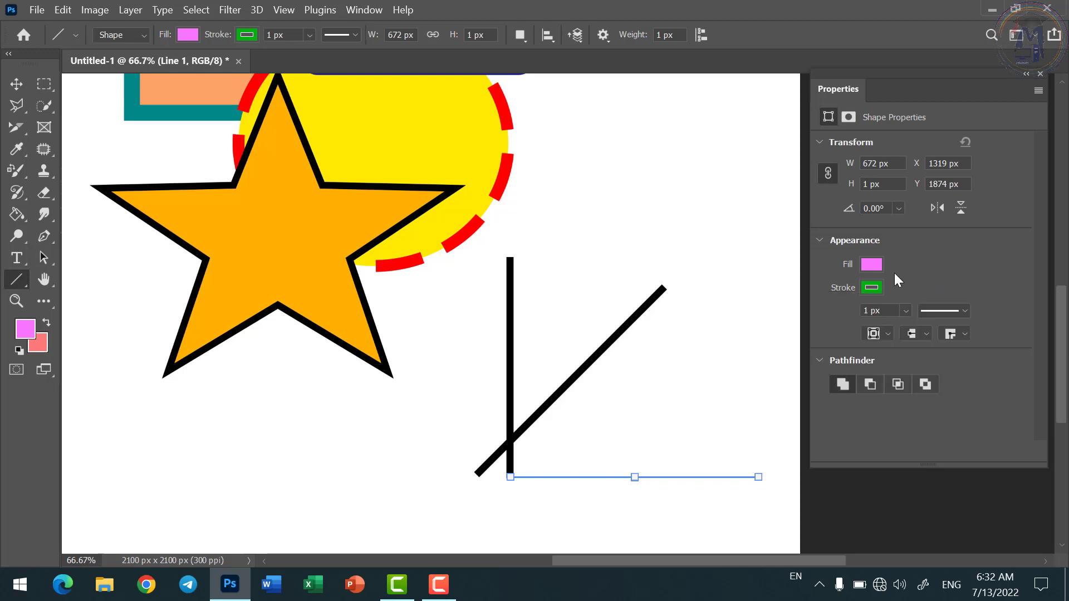
pyautogui.click(905, 310)
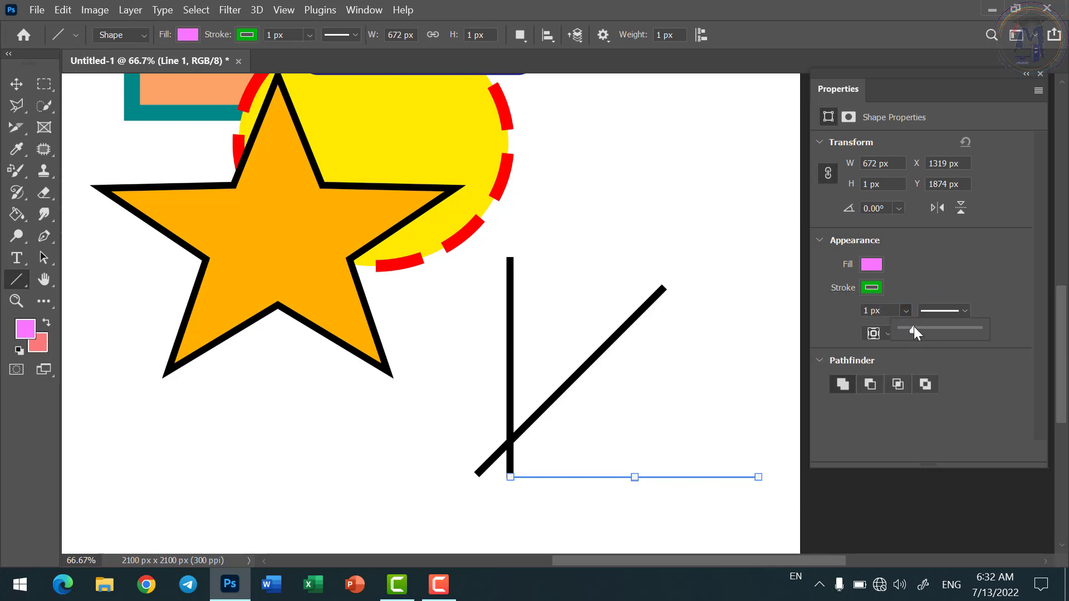
pyautogui.moveTo(914, 326); pyautogui.dragTo(931, 331)
pyautogui.click(915, 330)
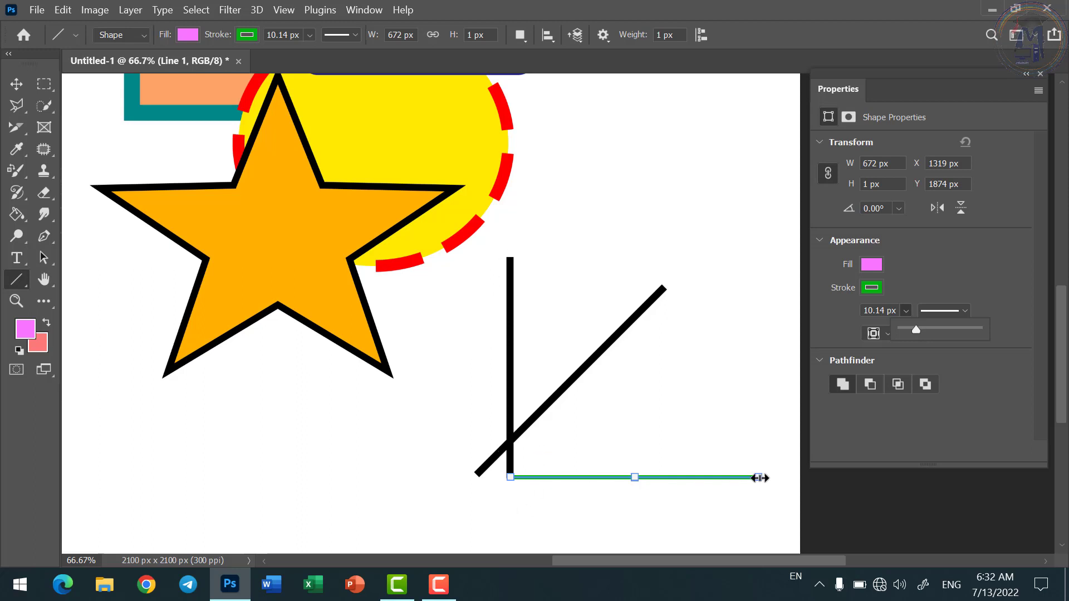
# Step: Examine which layers the star and the diagonal black line belong to by picking them on the canvas with the Move tool
pyautogui.keyDown('alt'); pyautogui.click(586, 394); pyautogui.keyUp('alt')
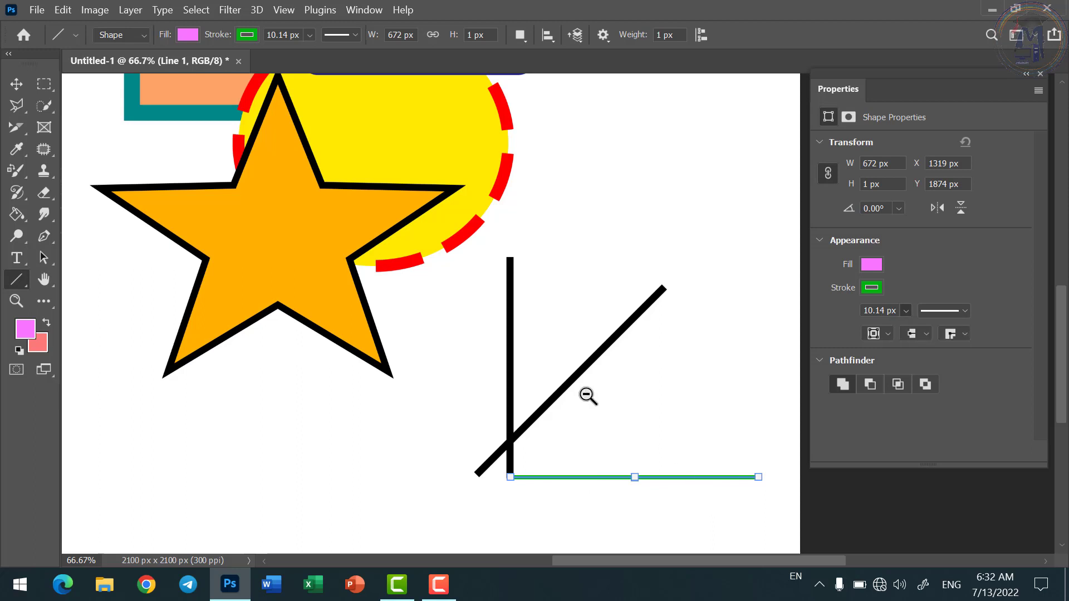
pyautogui.keyDown('alt'); pyautogui.click(586, 394); pyautogui.keyUp('alt')
pyautogui.keyDown('ctrl'); pyautogui.click(649, 302); pyautogui.keyUp('ctrl')
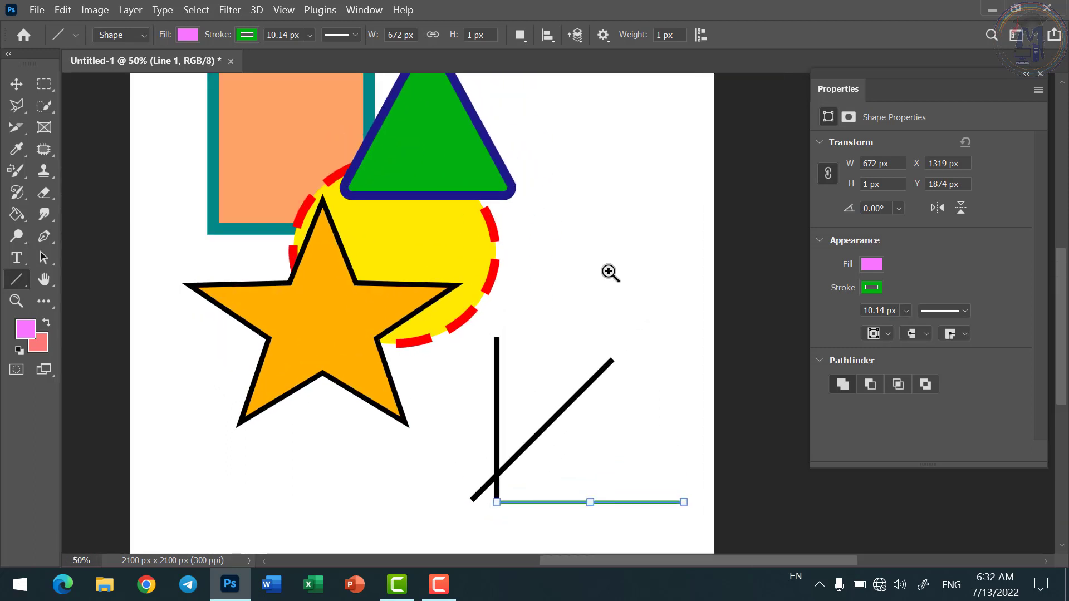
pyautogui.click(16, 84)
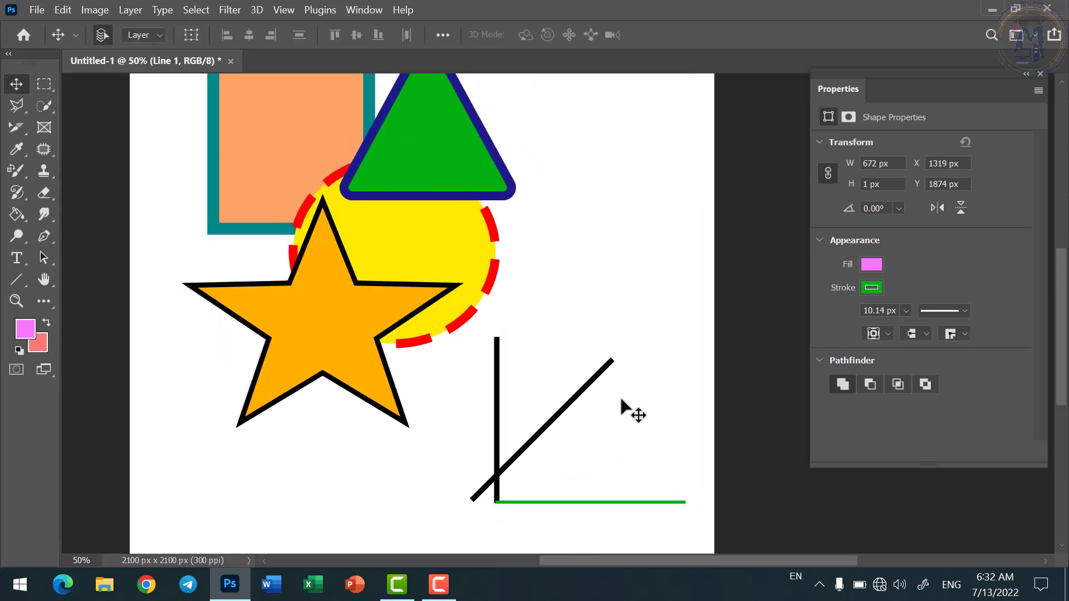
pyautogui.click(595, 402)
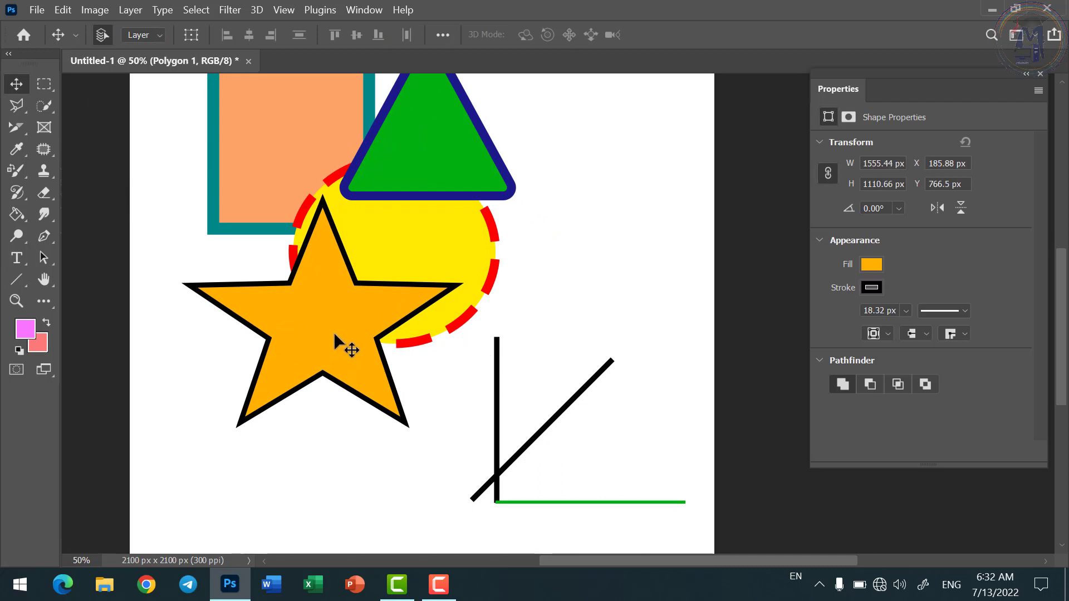
pyautogui.rightClick(349, 343)
pyautogui.click(351, 343)
pyautogui.rightClick(552, 419)
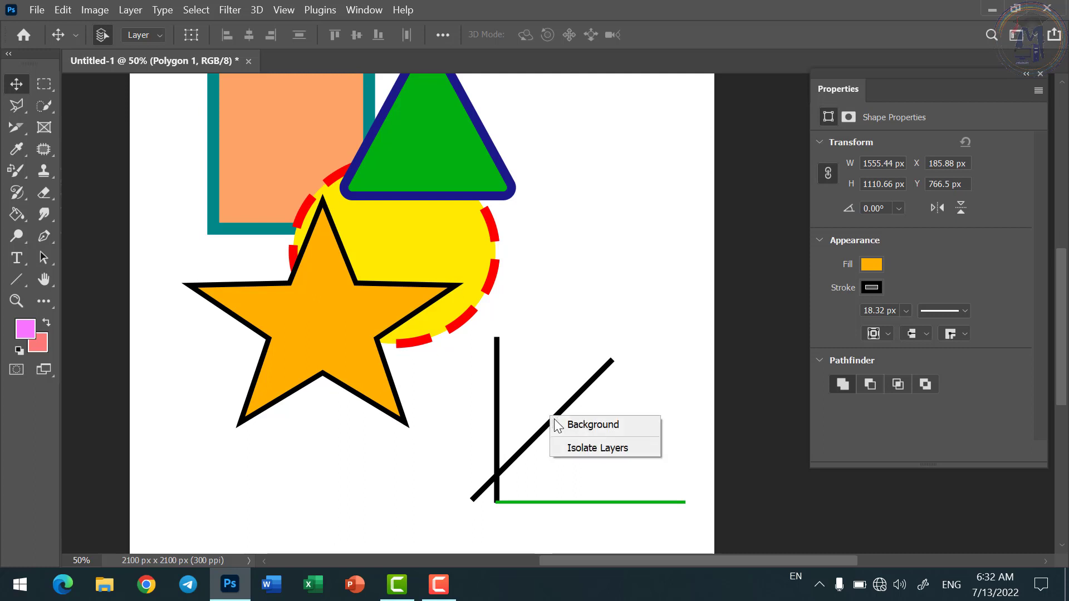
pyautogui.click(552, 425)
pyautogui.rightClick(551, 426)
pyautogui.click(560, 429)
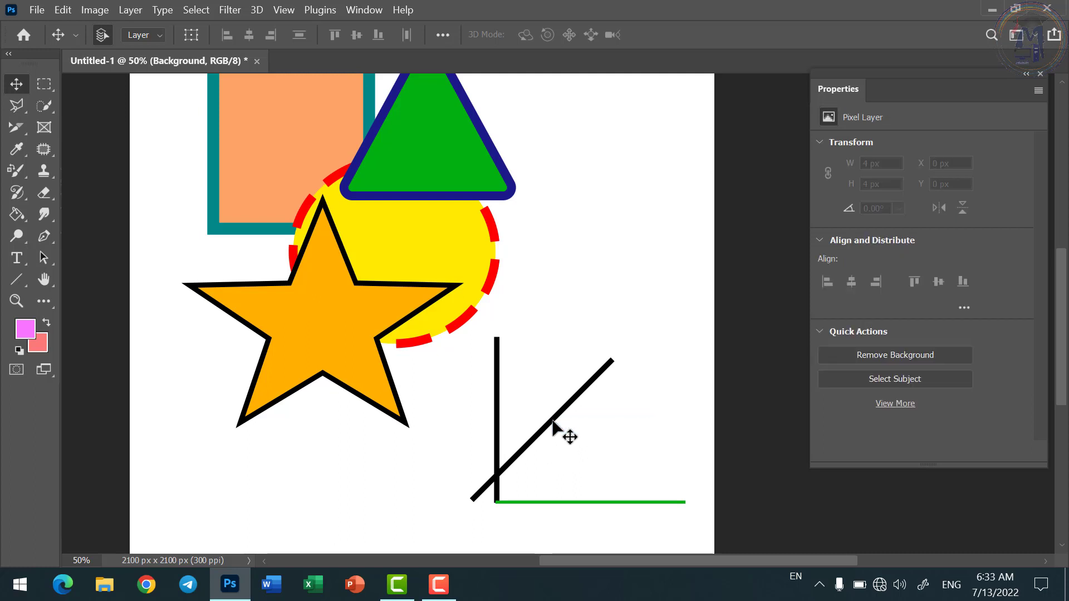
pyautogui.rightClick(555, 427)
pyautogui.click(546, 427)
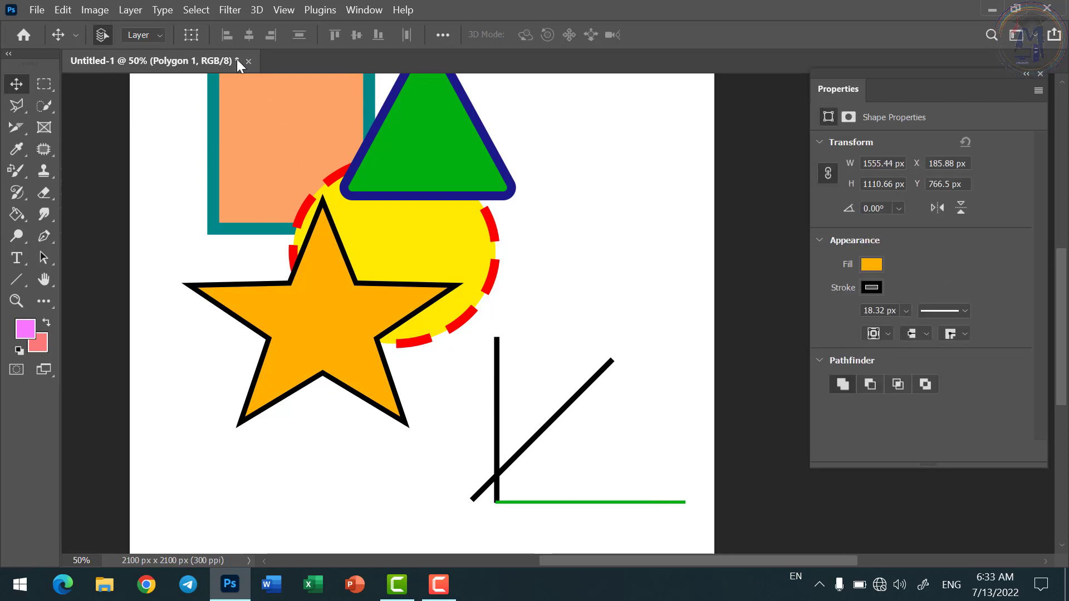
# Step: Show the Layers panel, select the Line 1 layer, then pick the diagonal black line on the canvas to identify its layer
pyautogui.click(362, 11)
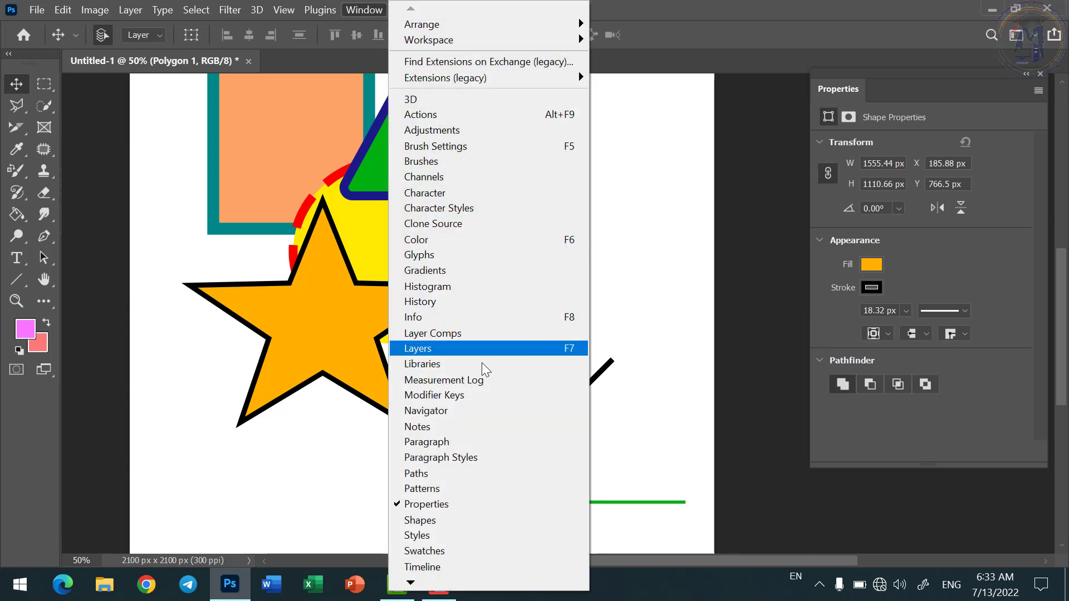
pyautogui.click(447, 349)
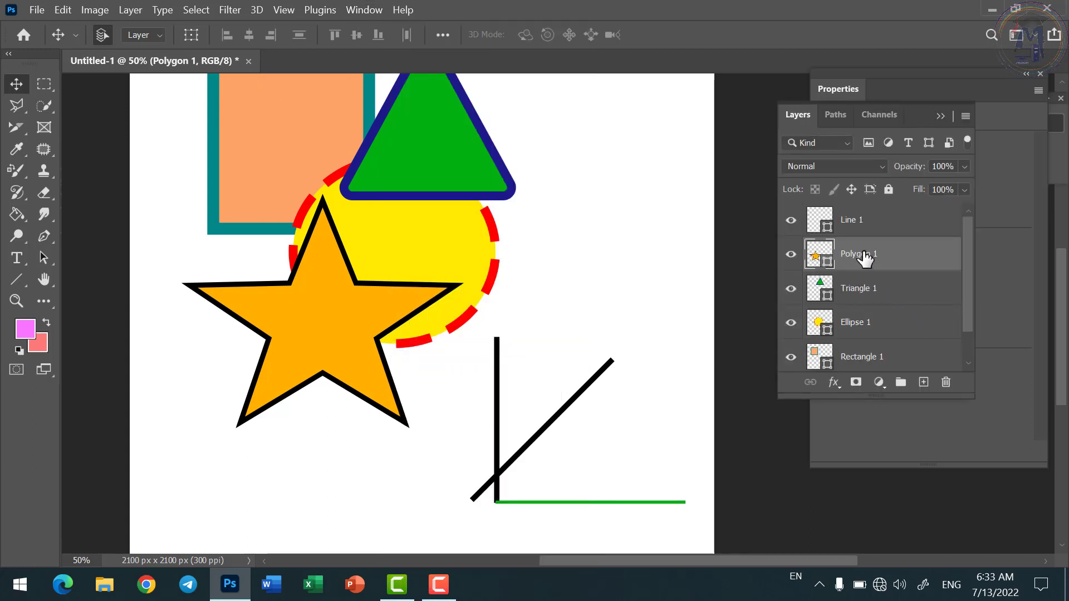
pyautogui.click(862, 223)
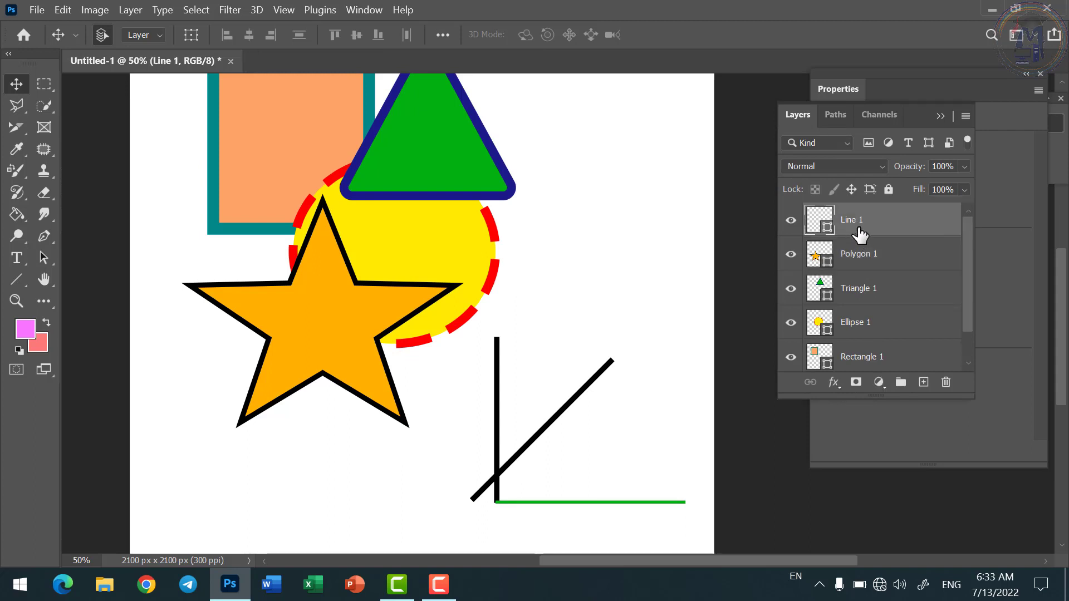
pyautogui.moveTo(590, 386); pyautogui.dragTo(656, 393)
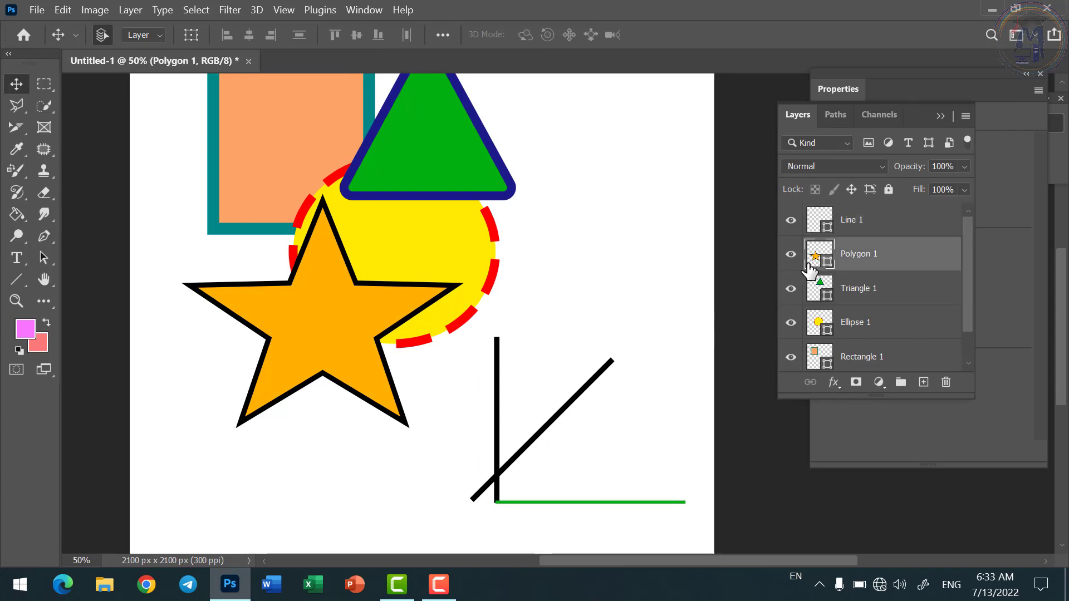
# Step: Try to move the diagonal black line down with Auto-Select active, and undo the move
pyautogui.click(854, 231)
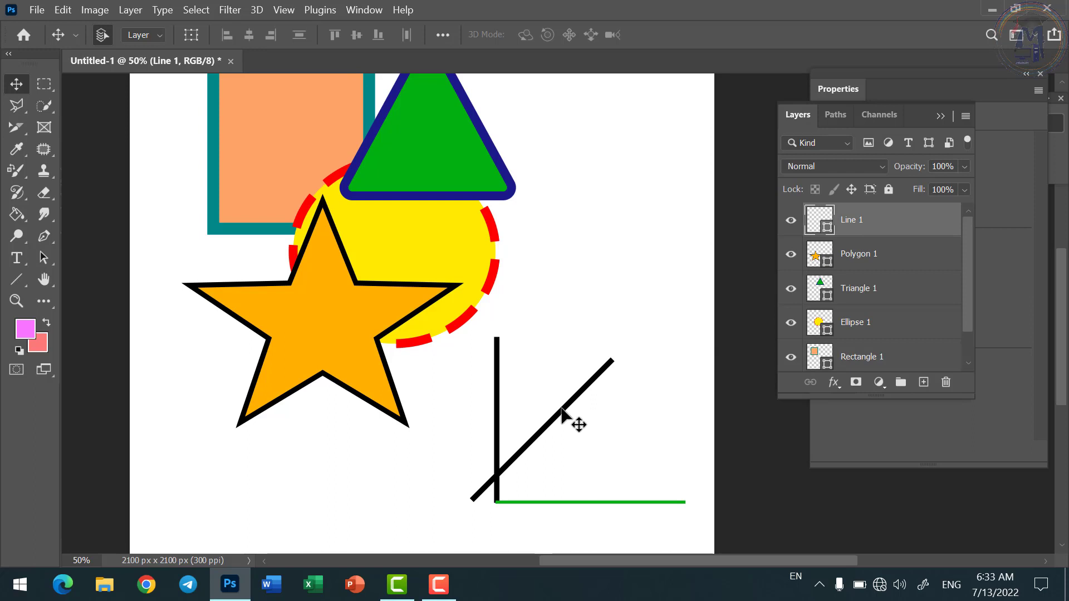
pyautogui.moveTo(561, 409); pyautogui.dragTo(584, 494)
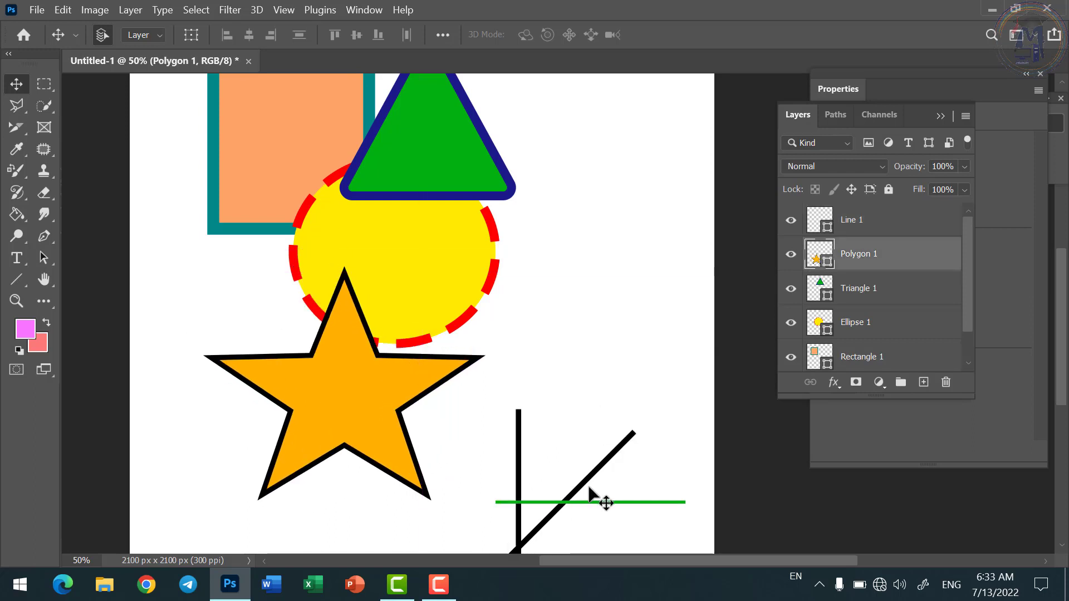
pyautogui.hotkey('ctrl', 'z')
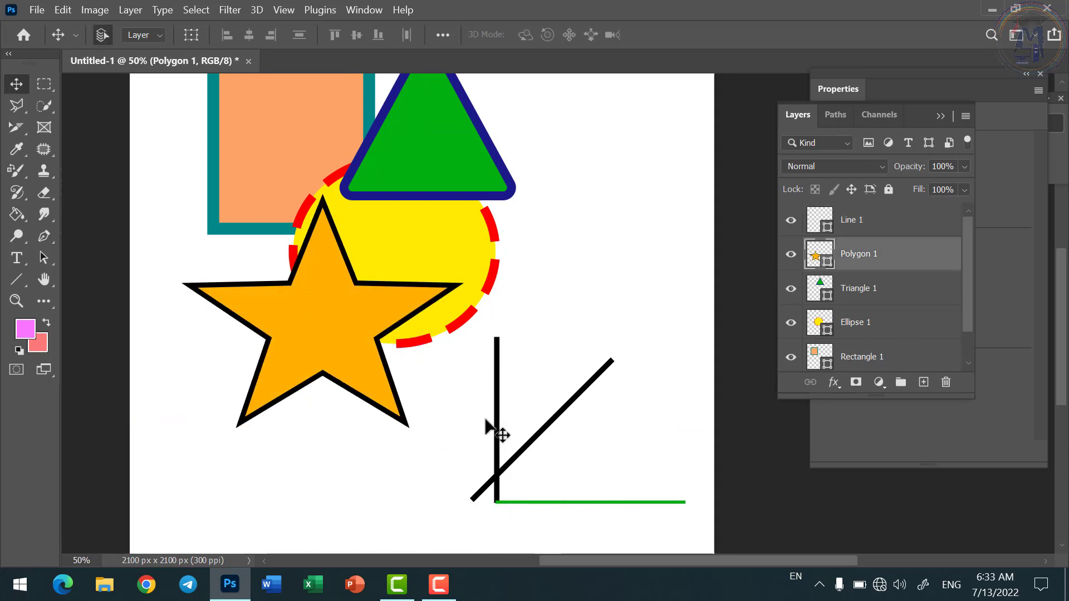
# Step: Pick the Polygon 1 layer where the black lines cross, try moving it down, and undo the move
pyautogui.rightClick(496, 479)
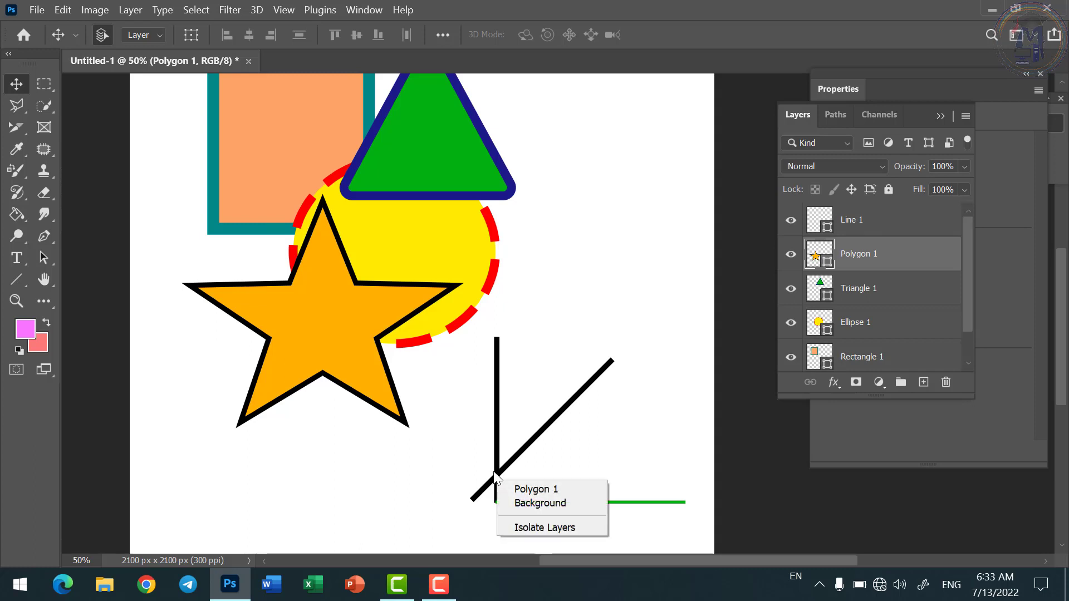
pyautogui.rightClick(493, 471)
pyautogui.rightClick(501, 466)
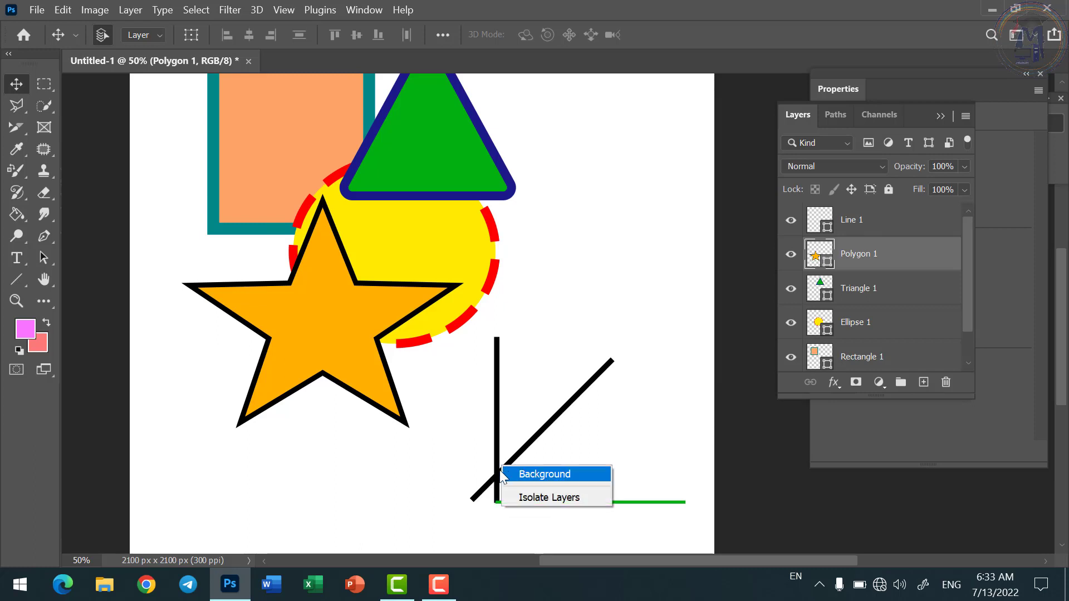
pyautogui.rightClick(496, 473)
pyautogui.click(510, 481)
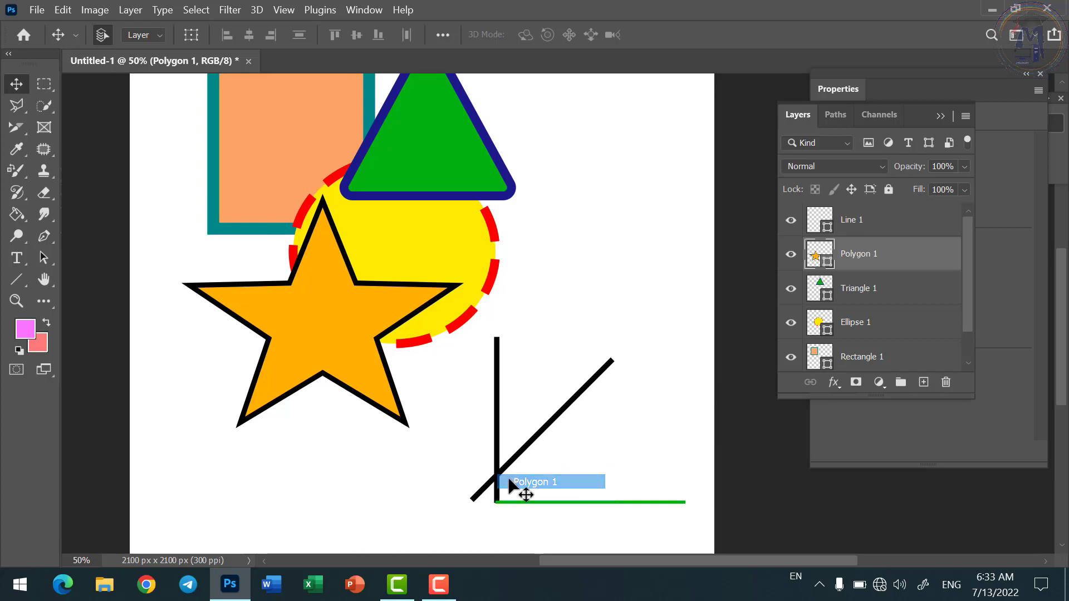
pyautogui.moveTo(499, 467); pyautogui.dragTo(521, 518)
pyautogui.hotkey('ctrl', 'z')
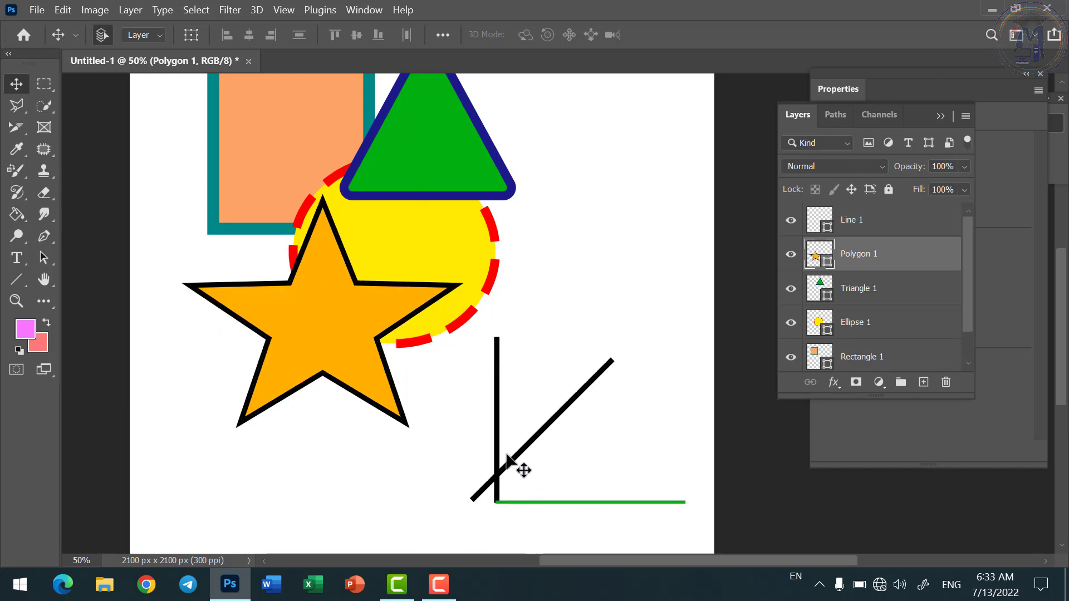
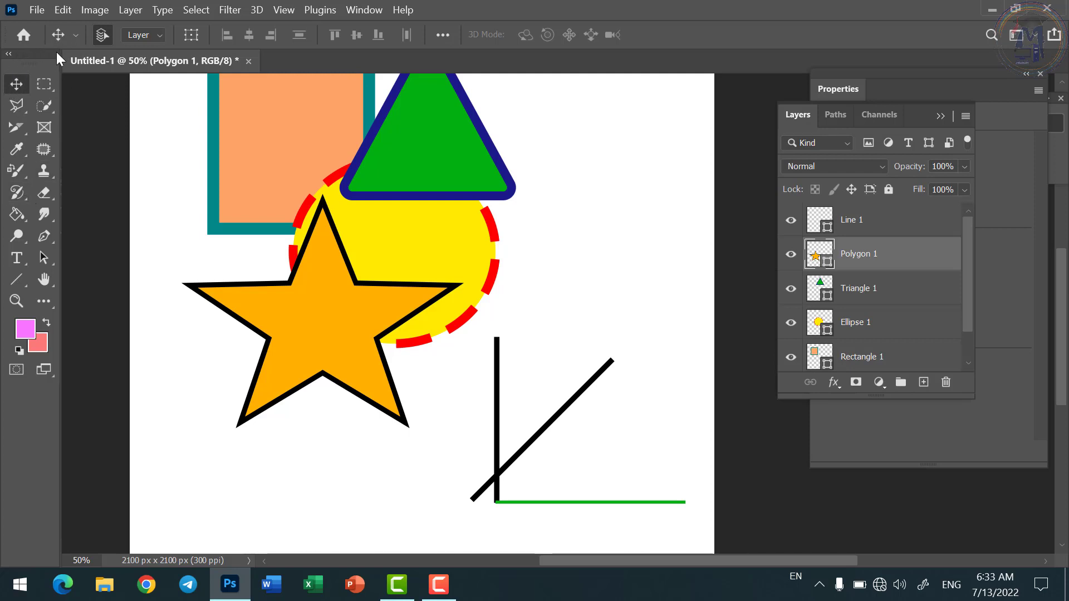
# Step: Turn off Auto-Select and reposition the active star layer from different spots on the canvas, including over the other shapes
pyautogui.click(103, 36)
pyautogui.click(102, 37)
pyautogui.moveTo(449, 185)
pyautogui.mouseDown()
pyautogui.moveTo(477, 245)
pyautogui.moveTo(455, 175)
pyautogui.moveTo(461, 209)
pyautogui.moveTo(443, 180)
pyautogui.mouseUp()
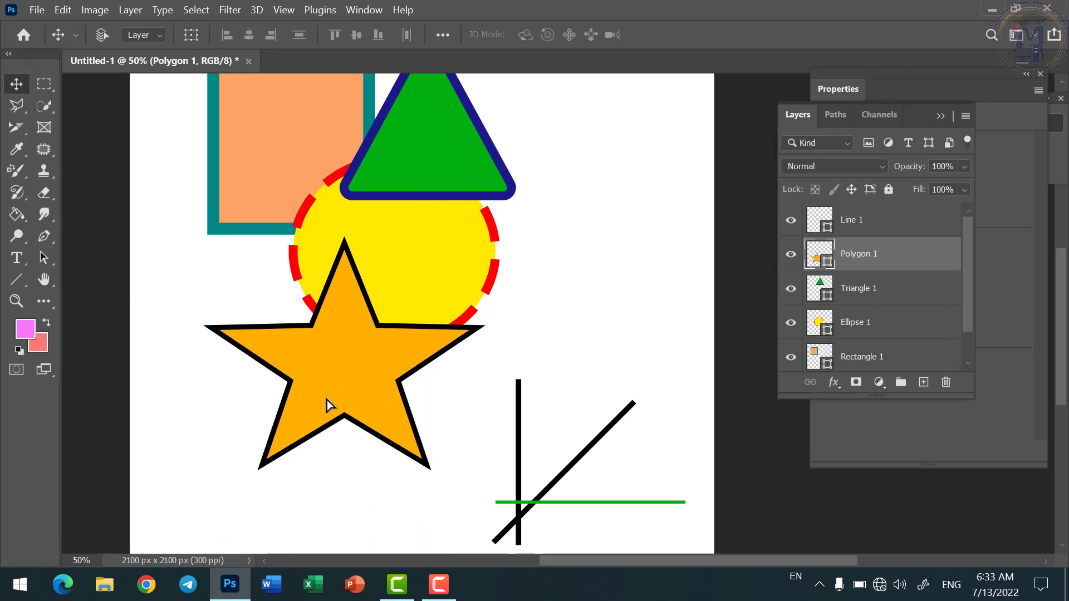
pyautogui.moveTo(326, 400); pyautogui.dragTo(333, 346)
pyautogui.moveTo(616, 176); pyautogui.dragTo(587, 155)
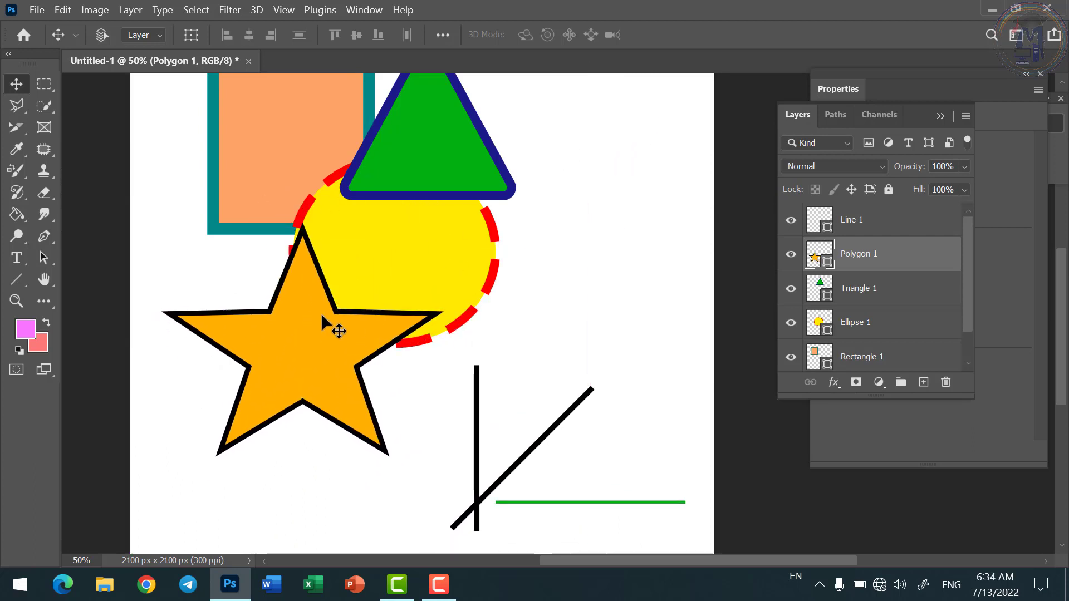
# Step: Select the Triangle 1 layer and move the green triangle slightly to the right and down over the yellow circle
pyautogui.click(872, 295)
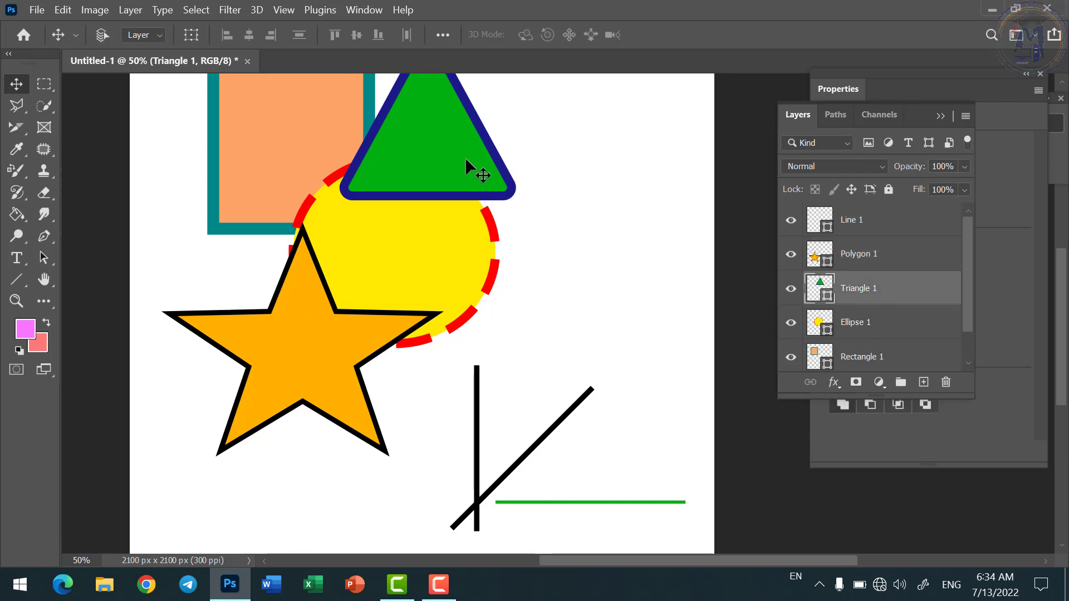
pyautogui.moveTo(465, 159); pyautogui.dragTo(441, 443)
pyautogui.scroll(3, 451, 377)
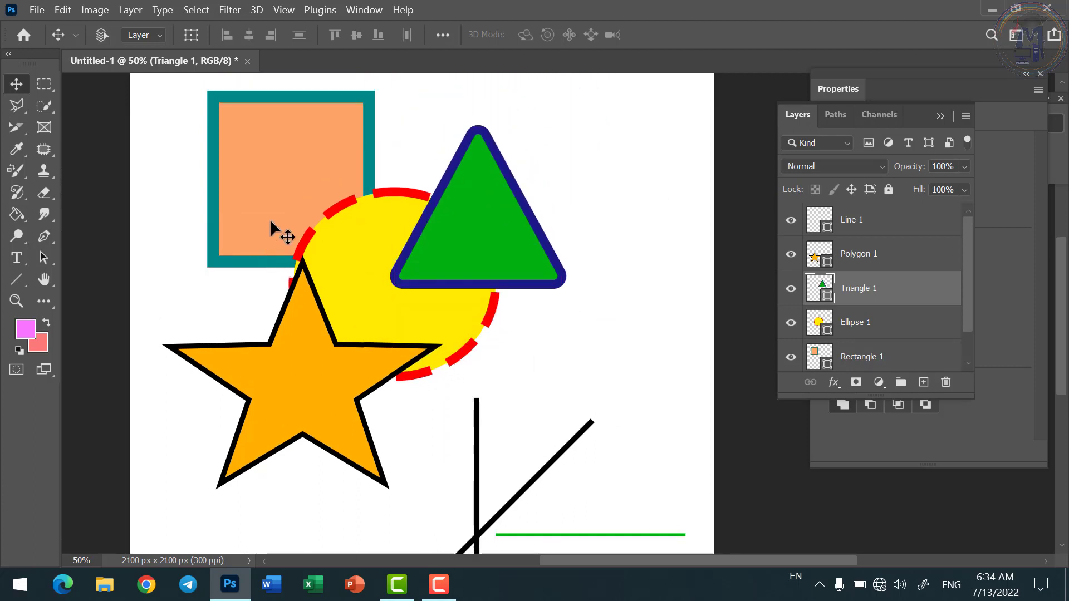
# Step: Select the Ellipse 1 layer and move the yellow circle slightly down, starting from the circle and from the orange square
pyautogui.click(862, 323)
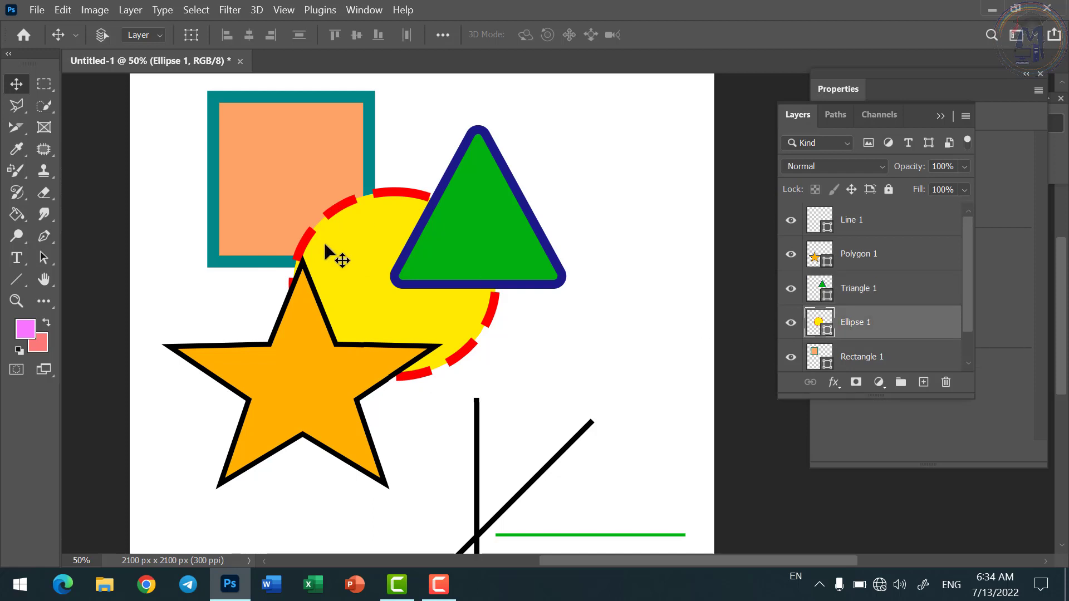
pyautogui.moveTo(353, 260); pyautogui.dragTo(303, 219)
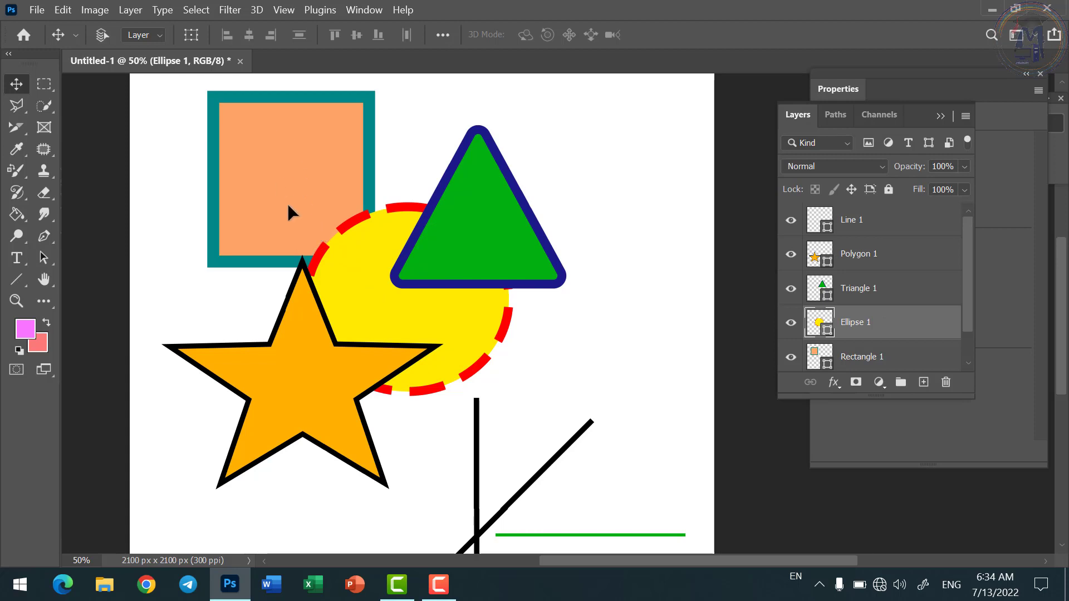
pyautogui.moveTo(288, 202); pyautogui.dragTo(267, 160)
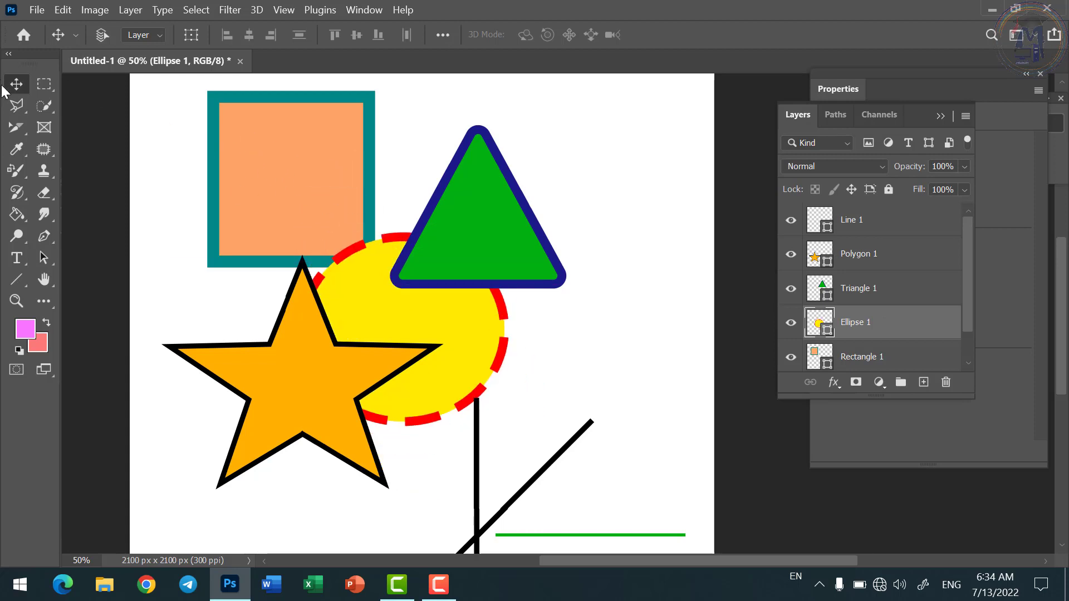
# Step: Turn on Auto-Select and reposition the orange square, yellow circle, green triangle and star directly on the canvas
pyautogui.click(102, 34)
pyautogui.moveTo(296, 154)
pyautogui.mouseDown()
pyautogui.moveTo(266, 266)
pyautogui.moveTo(372, 135)
pyautogui.moveTo(296, 142)
pyautogui.moveTo(305, 143)
pyautogui.mouseUp()
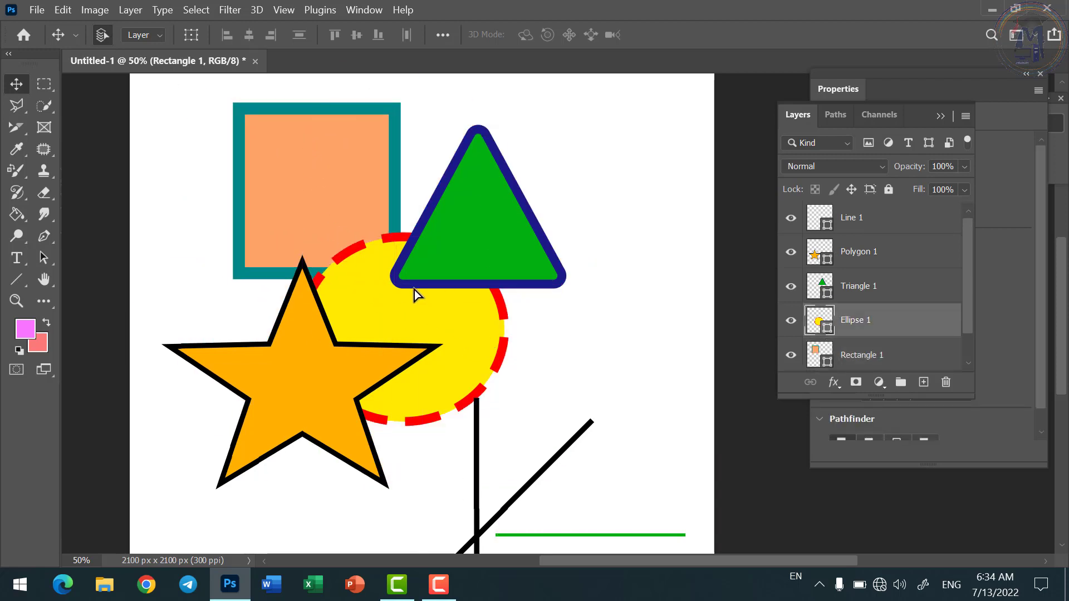
pyautogui.moveTo(415, 294); pyautogui.dragTo(433, 332)
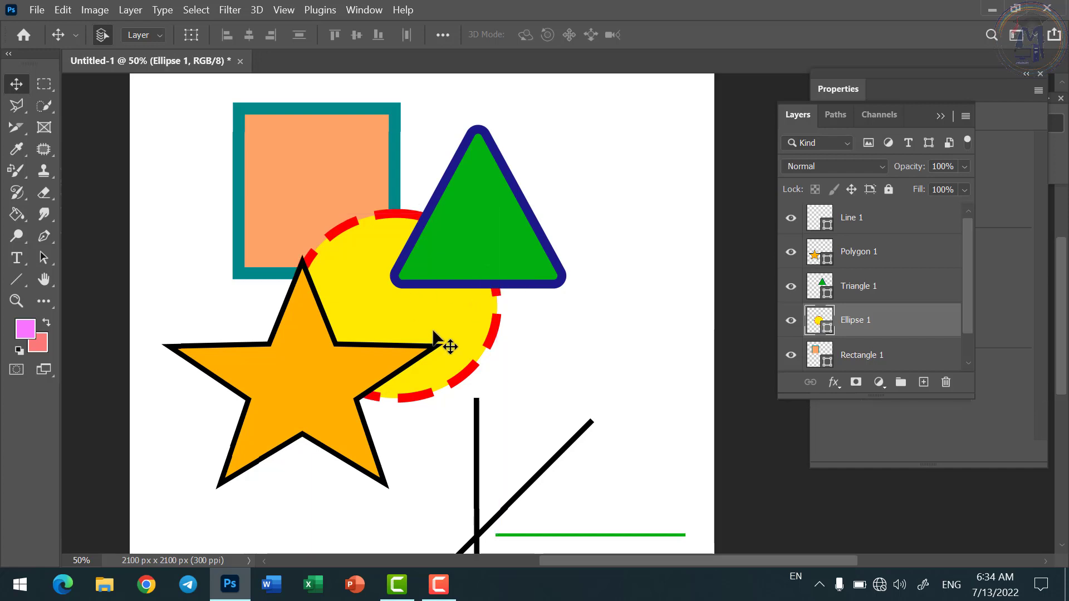
pyautogui.moveTo(490, 241); pyautogui.dragTo(492, 212)
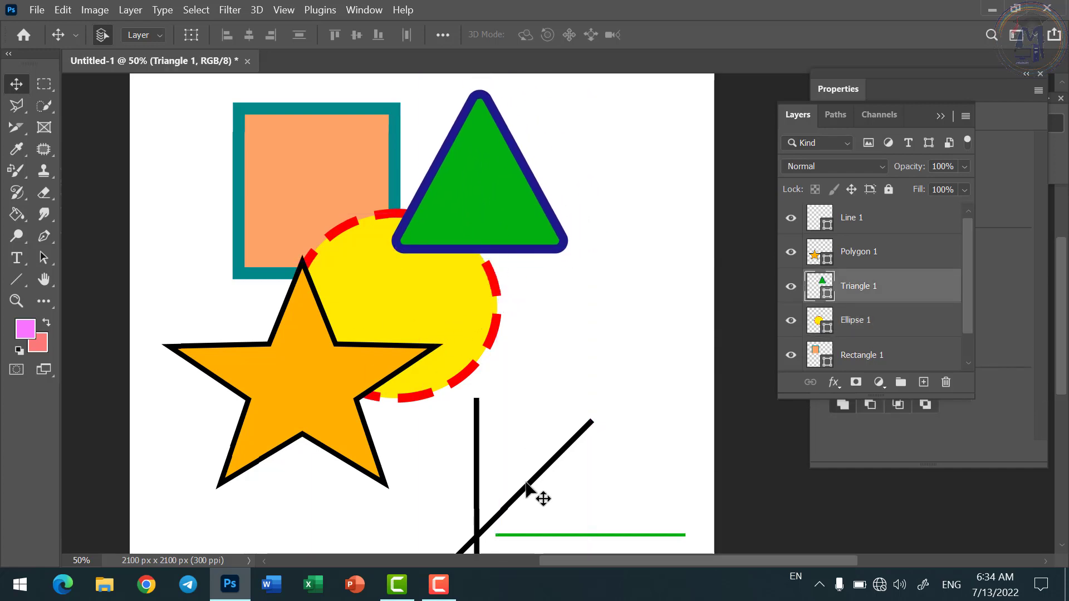
pyautogui.moveTo(526, 489); pyautogui.dragTo(596, 411)
pyautogui.moveTo(312, 368)
pyautogui.mouseDown()
pyautogui.moveTo(436, 338)
pyautogui.moveTo(315, 425)
pyautogui.moveTo(302, 424)
pyautogui.moveTo(296, 367)
pyautogui.moveTo(302, 373)
pyautogui.mouseUp()
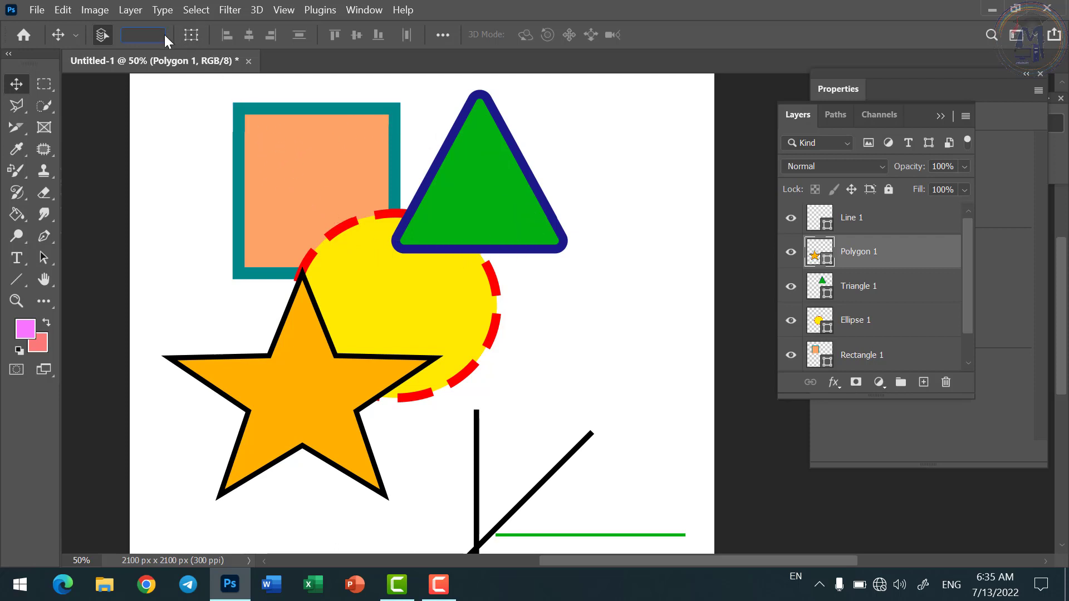
pyautogui.click(139, 34)
pyautogui.click(150, 37)
pyautogui.click(159, 35)
pyautogui.click(159, 35)
pyautogui.click(151, 36)
# Step: Scale the star and its black lines to about 104% with the transform controls shown, and hide the controls again
pyautogui.click(195, 35)
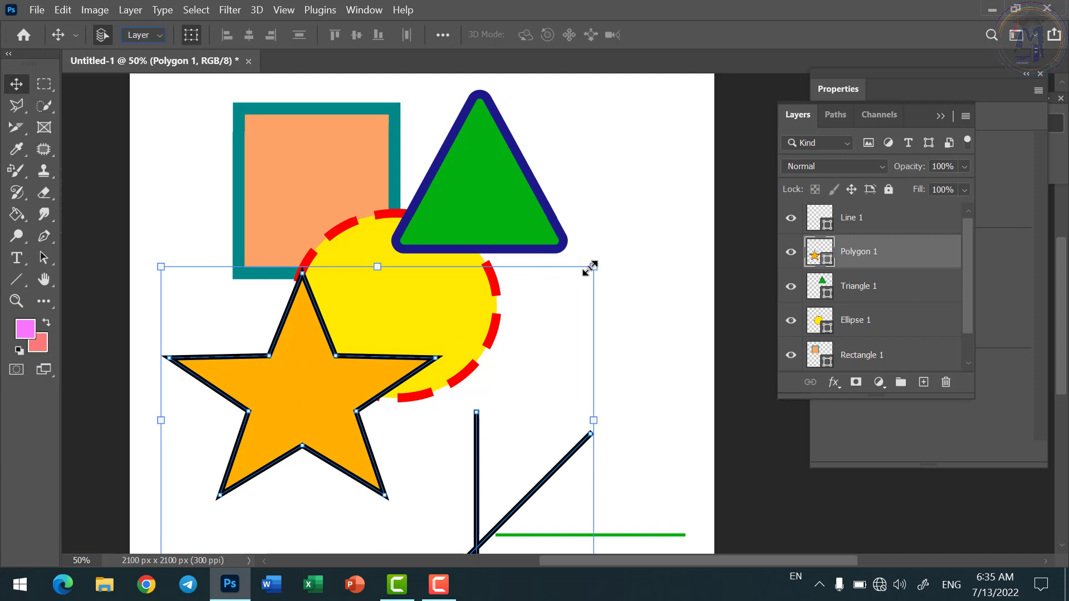
pyautogui.moveTo(591, 267)
pyautogui.mouseDown()
pyautogui.moveTo(520, 356)
pyautogui.moveTo(411, 425)
pyautogui.moveTo(419, 399)
pyautogui.moveTo(567, 262)
pyautogui.moveTo(596, 219)
pyautogui.moveTo(419, 386)
pyautogui.moveTo(598, 242)
pyautogui.moveTo(590, 250)
pyautogui.mouseUp()
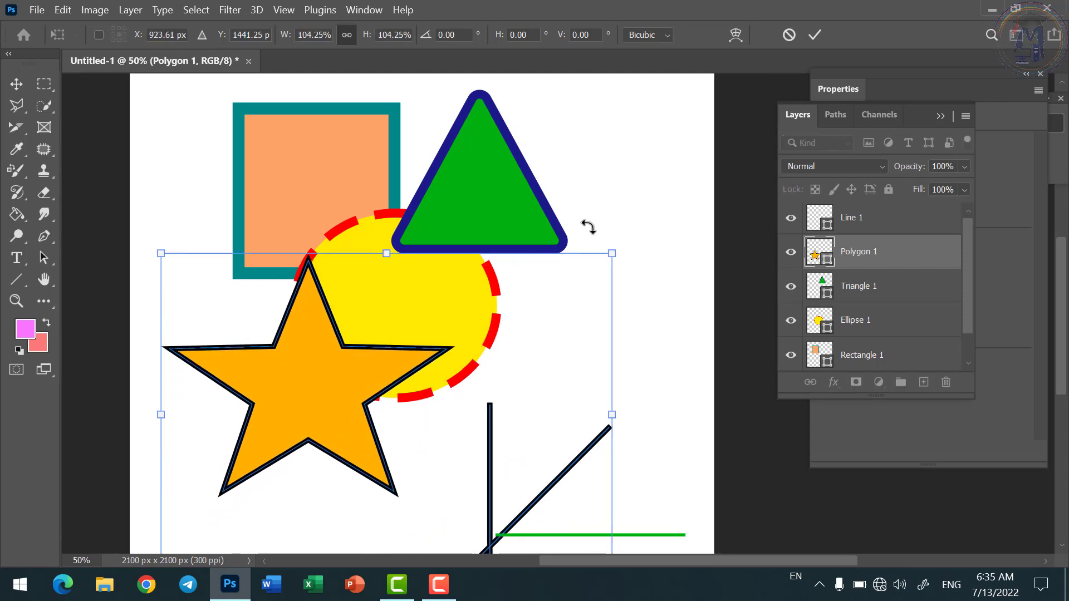
pyautogui.press('Return')
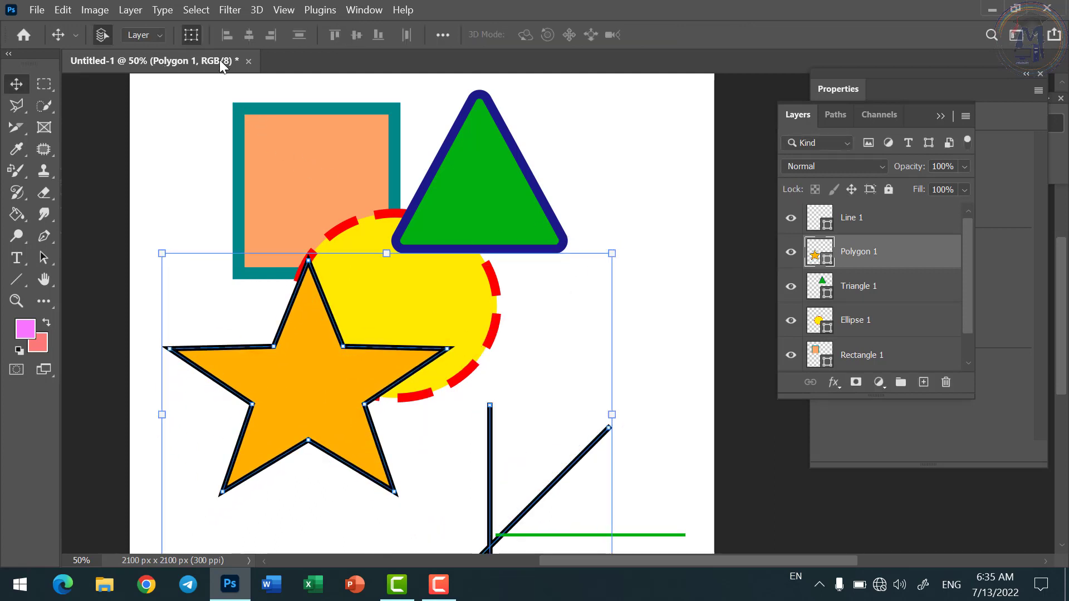
pyautogui.click(197, 32)
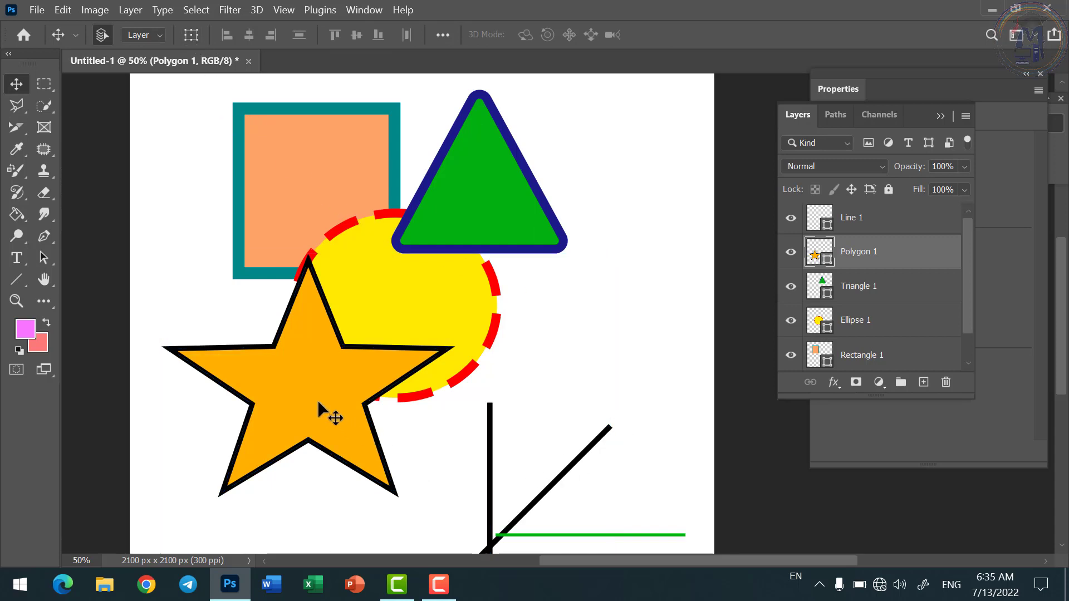
# Step: Delete the star layer with its black lines, and delete the green horizontal line
pyautogui.press('Delete')
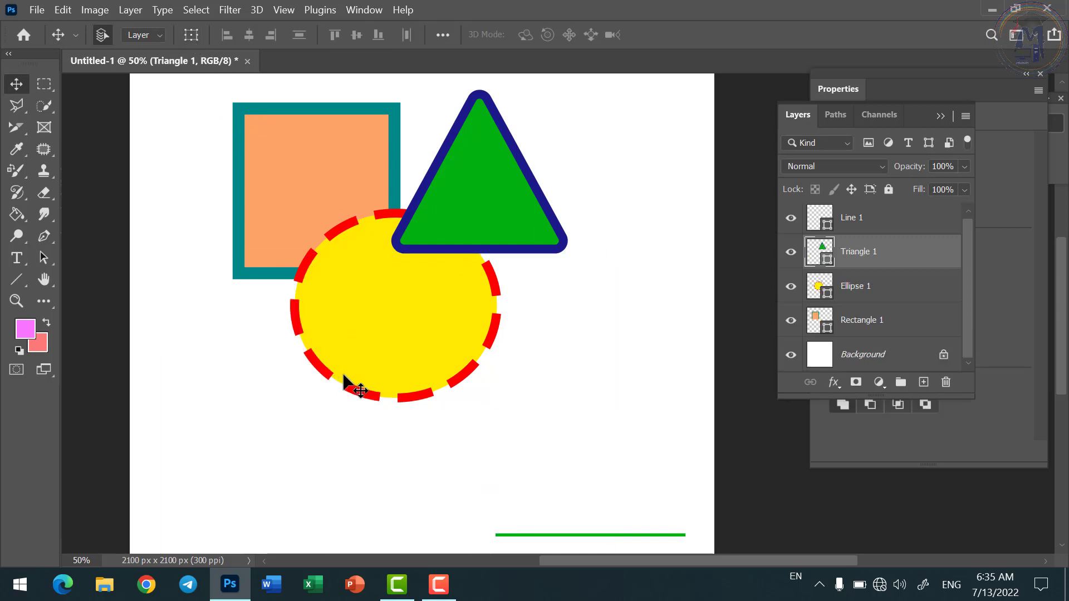
pyautogui.click(583, 532)
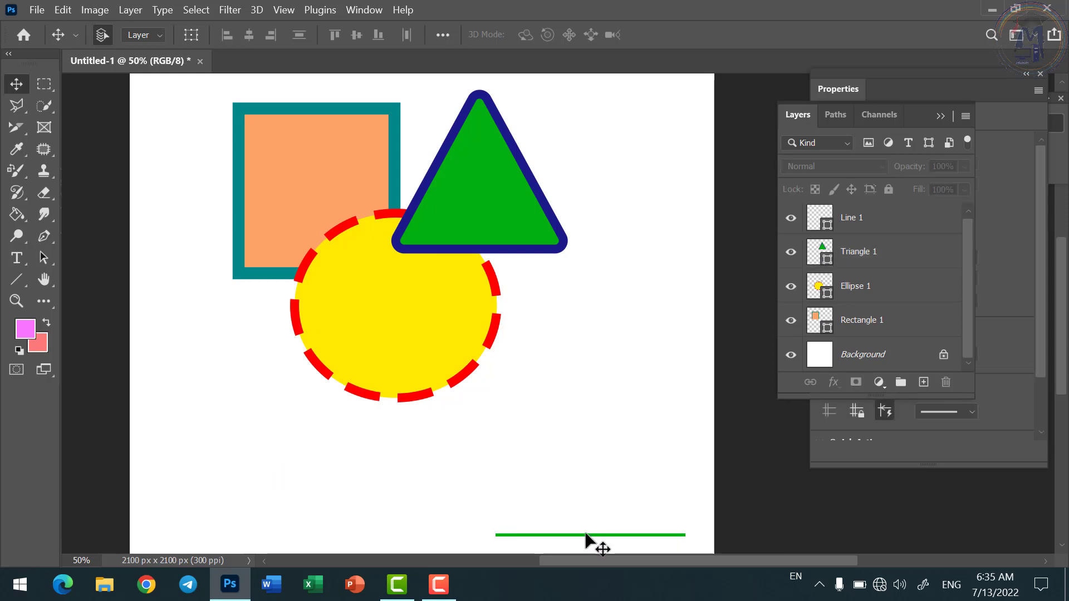
pyautogui.moveTo(485, 512); pyautogui.dragTo(708, 523)
pyautogui.press('Delete')
# Step: Move the yellow circle slightly down beneath the orange square and green triangle
pyautogui.scroll(3, 483, 406)
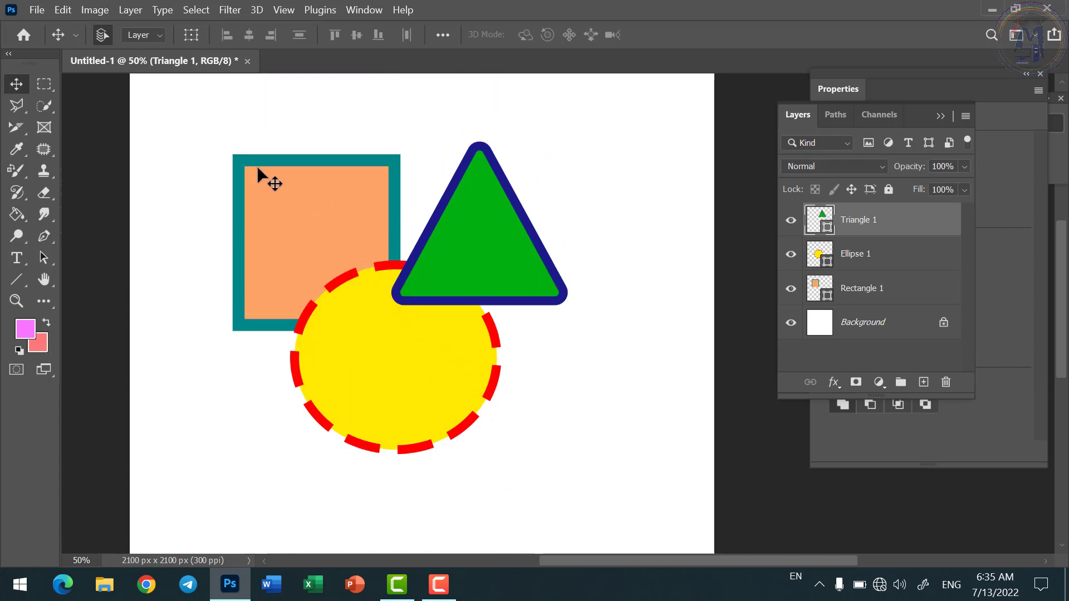
pyautogui.click(446, 329)
pyautogui.moveTo(457, 346)
pyautogui.mouseDown()
pyautogui.moveTo(460, 426)
pyautogui.moveTo(439, 385)
pyautogui.moveTo(455, 364)
pyautogui.mouseUp()
# Step: Create a new document from the recent custom 7 x 7 in preset at 300 ppi
pyautogui.click(37, 9)
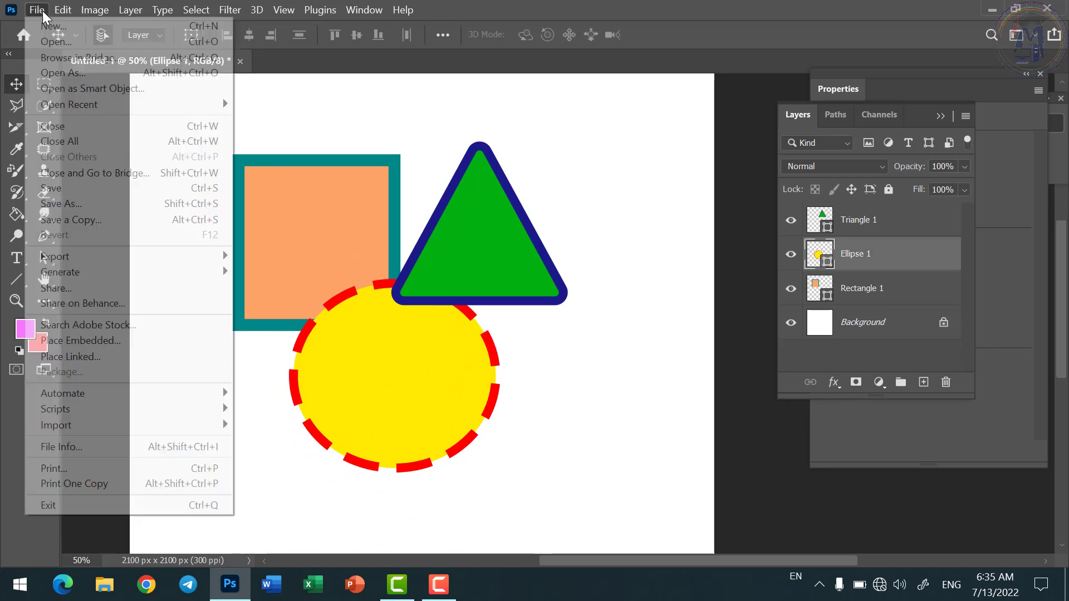
pyautogui.click(42, 24)
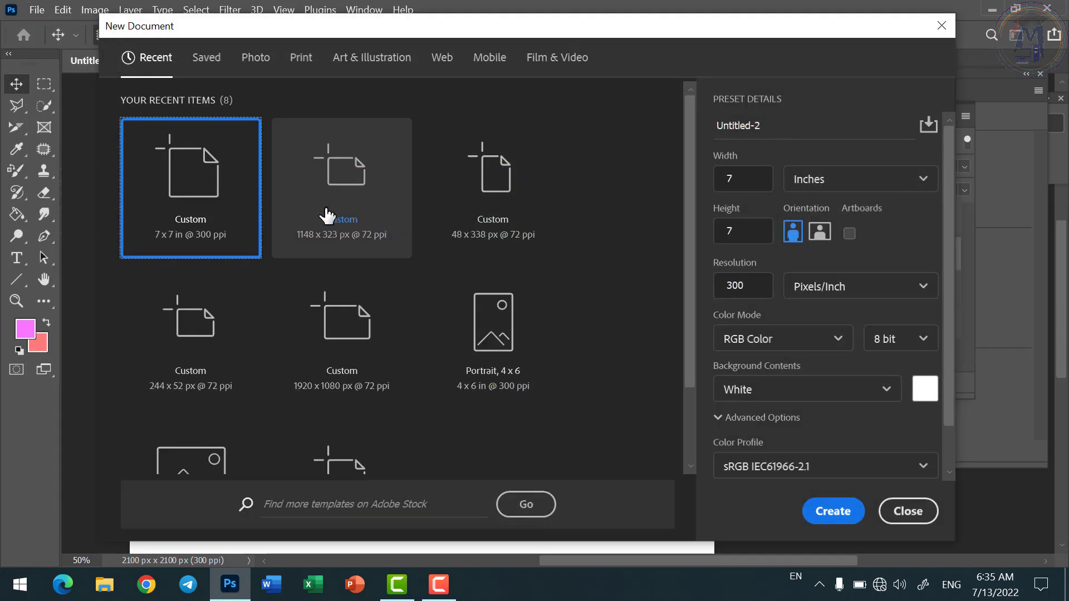
pyautogui.doubleClick(223, 212)
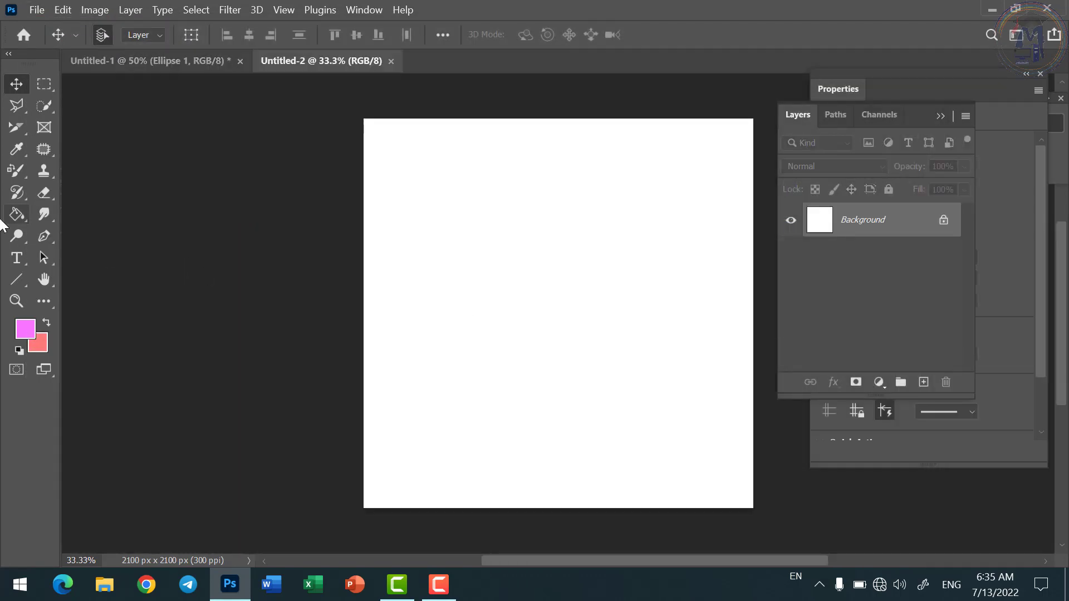
# Step: Draw a pink rectangle about 554 by 536 px in the left half of the canvas
pyautogui.click(16, 279)
pyautogui.click(84, 279)
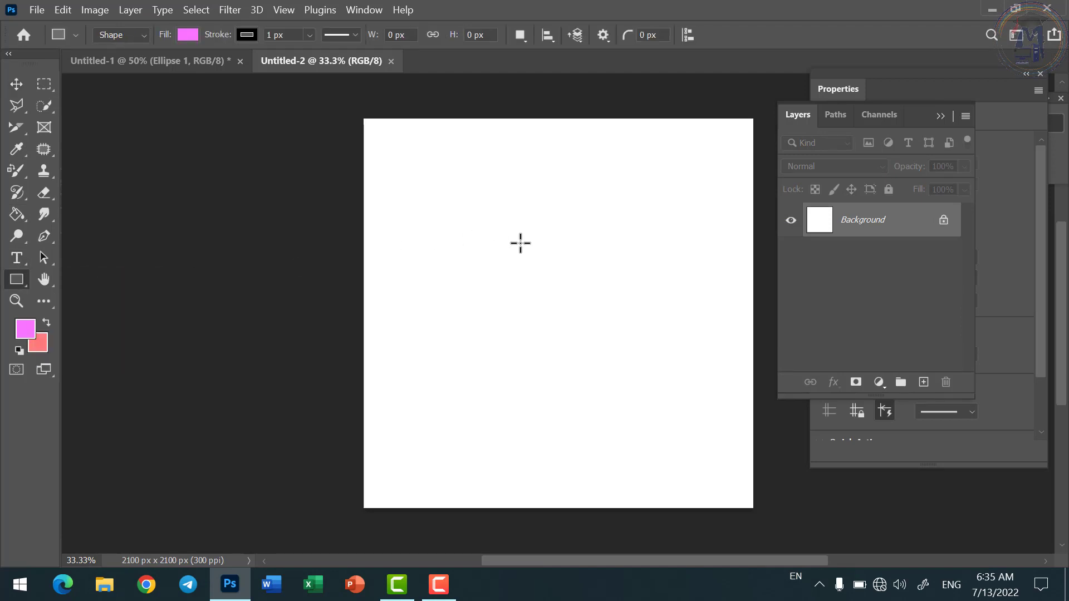
pyautogui.moveTo(390, 227); pyautogui.dragTo(493, 325)
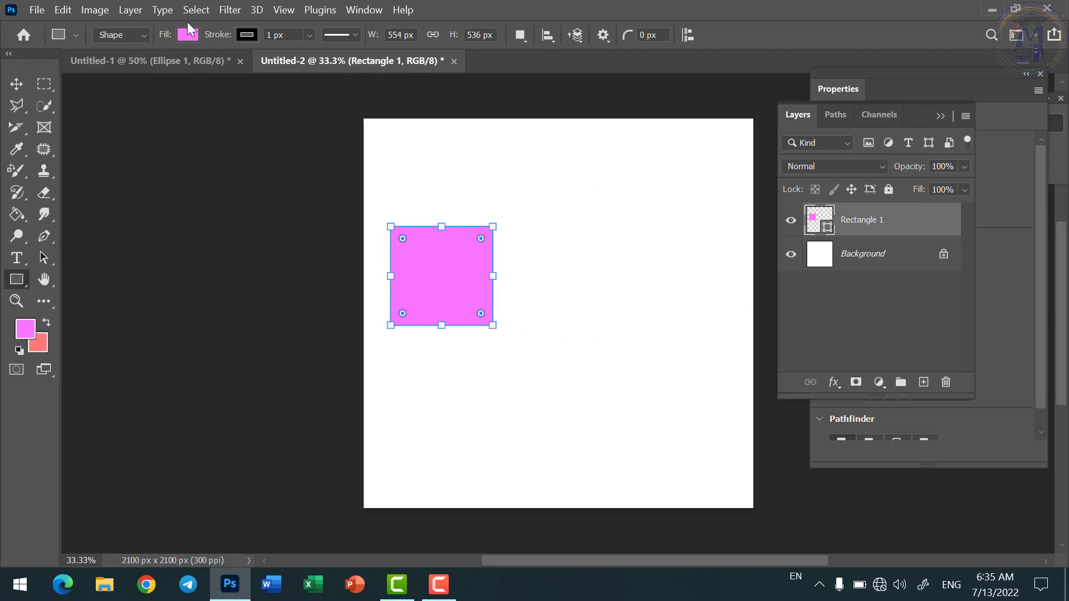
# Step: Select the whole canvas and align the pink rectangle first to its left edge, and after that to its horizontal center
pyautogui.click(19, 83)
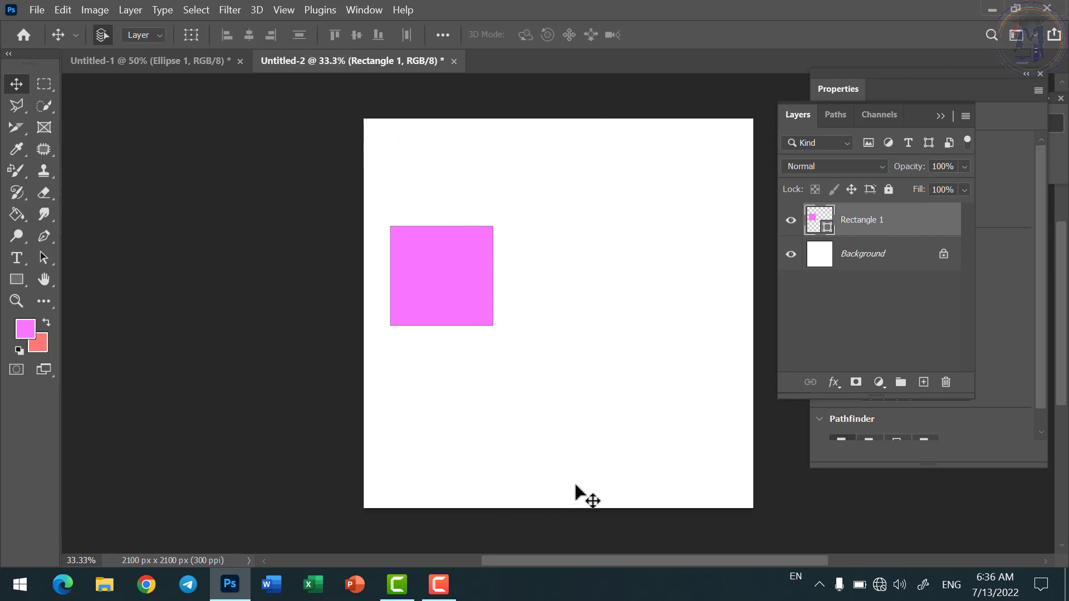
pyautogui.hotkey('ctrl', 'a')
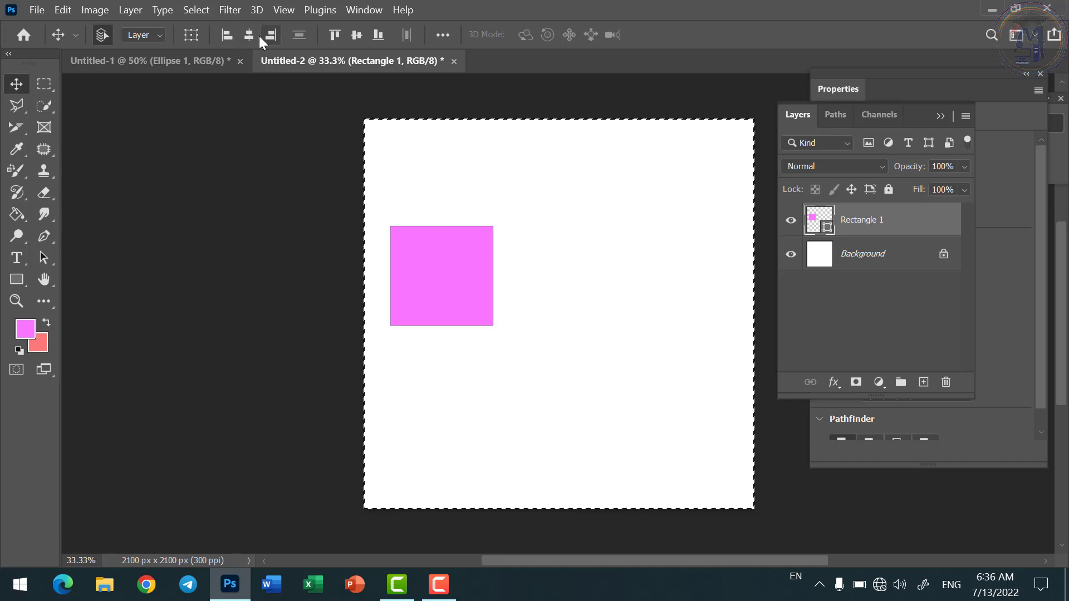
pyautogui.click(226, 34)
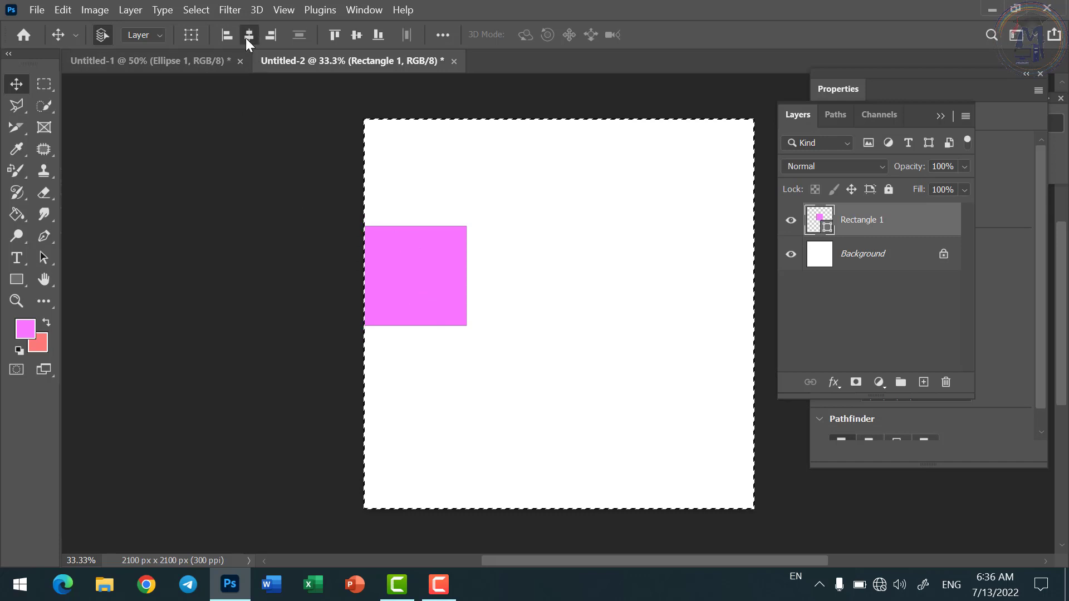
pyautogui.click(247, 35)
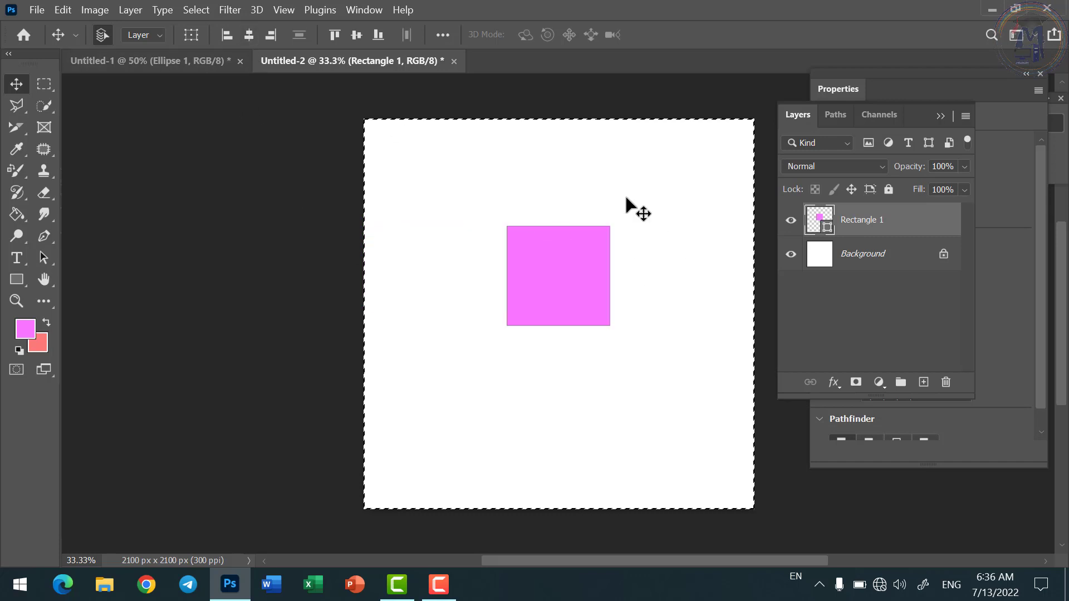
# Step: Align the pink rectangle along the canvas's right edge at top, middle and bottom, finishing with it centered horizontally and vertically
pyautogui.click(270, 35)
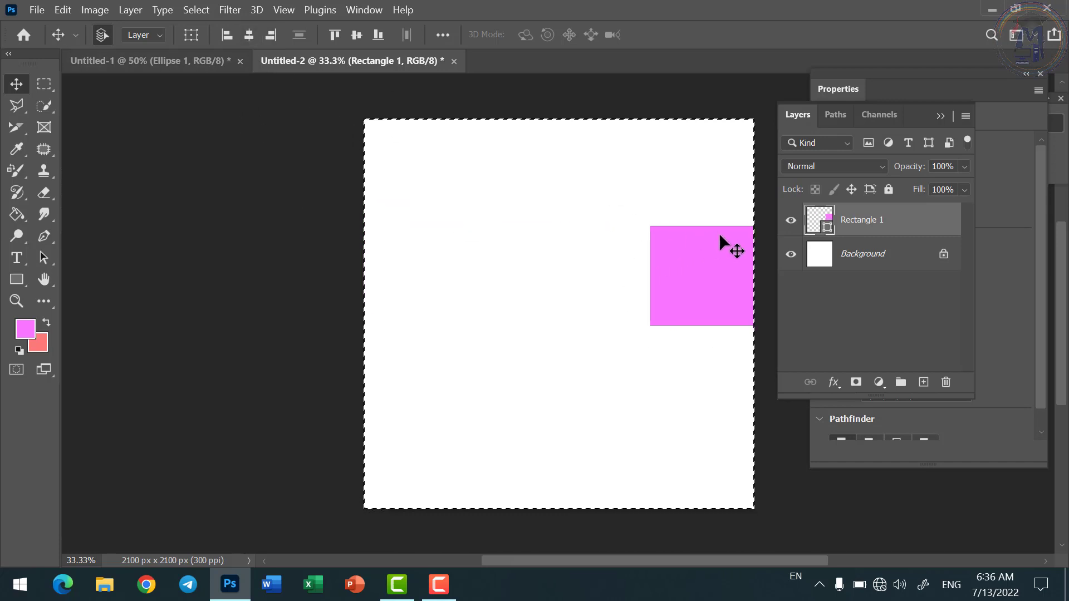
pyautogui.click(338, 35)
pyautogui.click(356, 36)
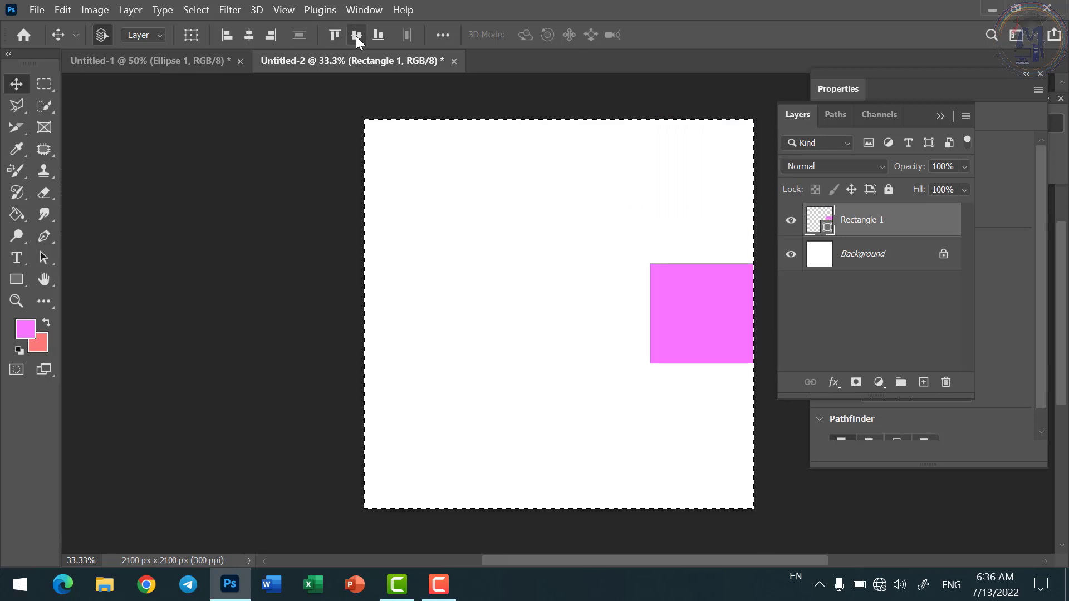
pyautogui.click(379, 37)
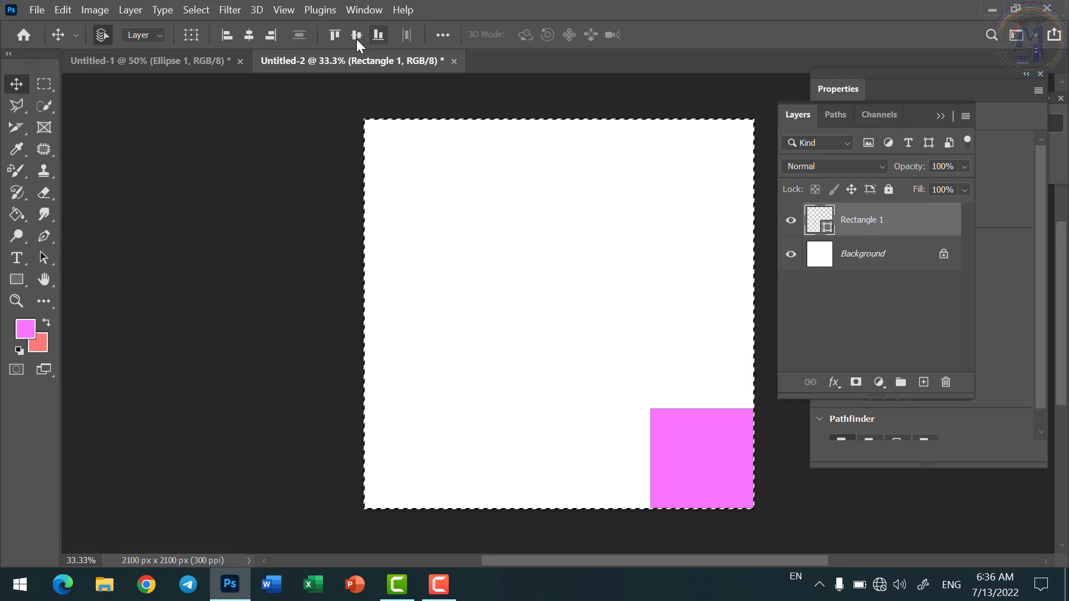
pyautogui.click(249, 36)
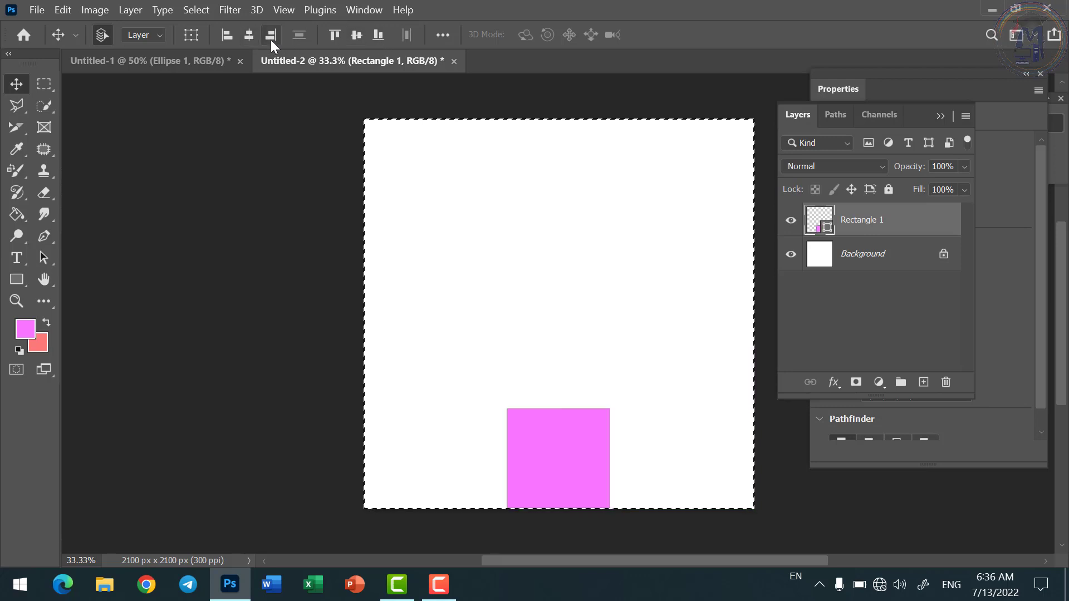
pyautogui.click(357, 36)
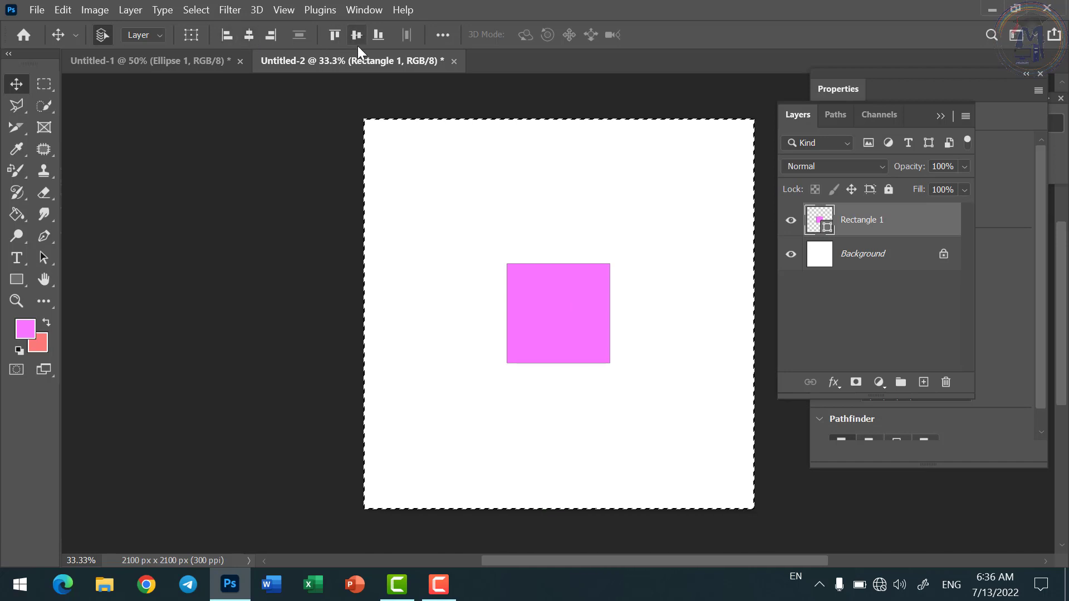
# Step: Align the pink rectangle along the canvas's left edge at top, middle and bottom, and along the horizontal center at bottom, middle and top
pyautogui.click(226, 35)
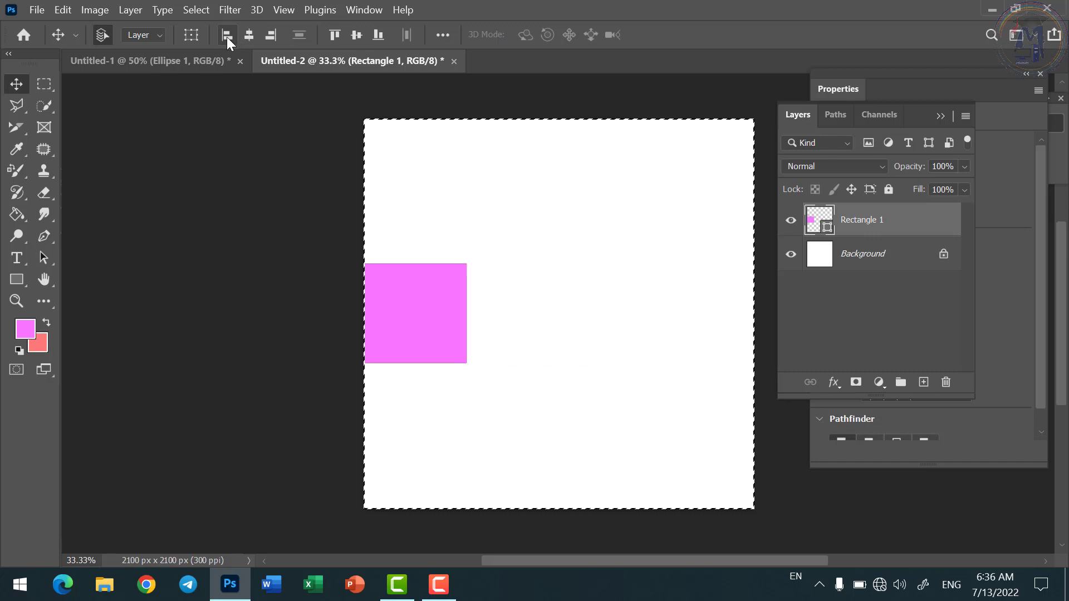
pyautogui.click(339, 35)
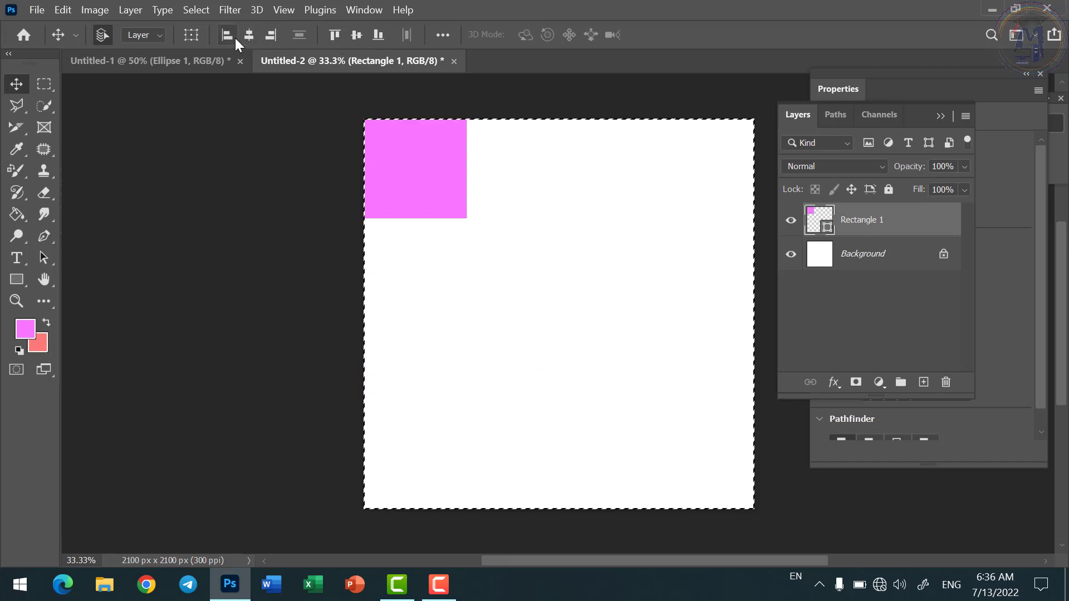
pyautogui.click(357, 35)
pyautogui.click(377, 35)
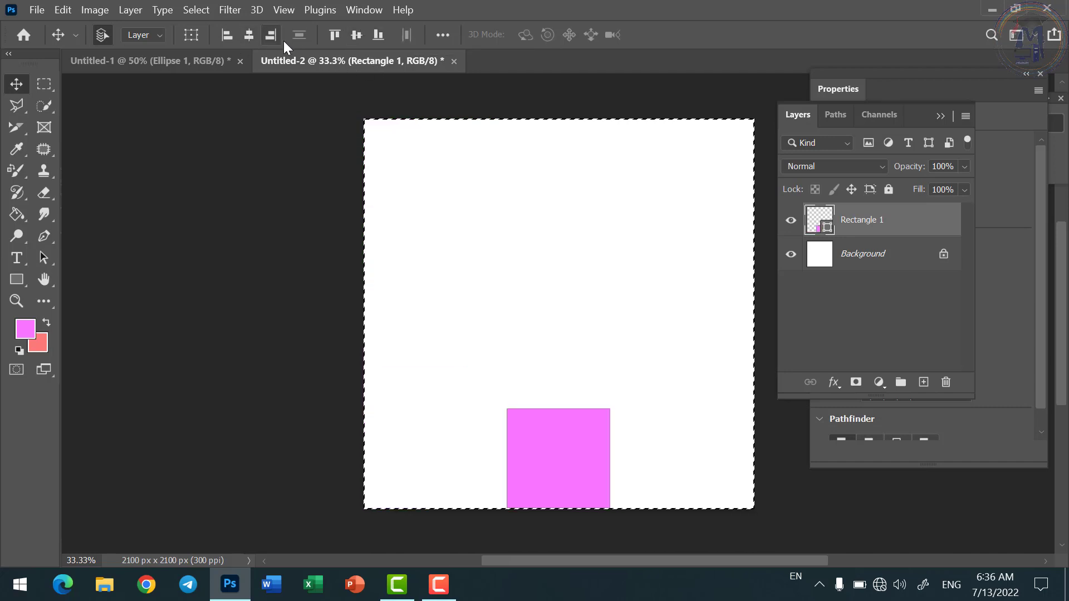
pyautogui.click(356, 34)
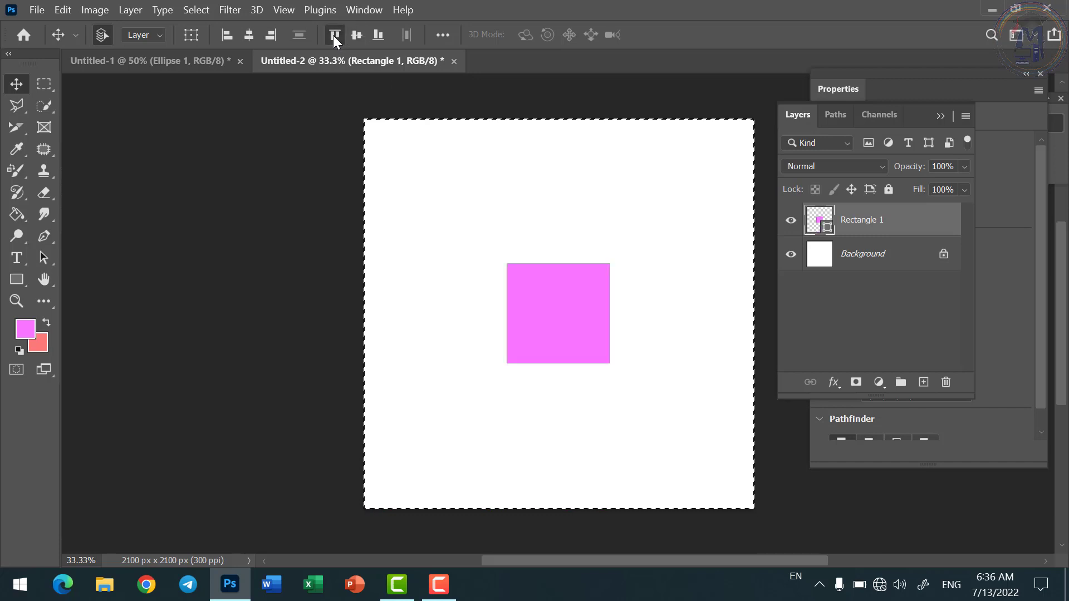
pyautogui.click(333, 35)
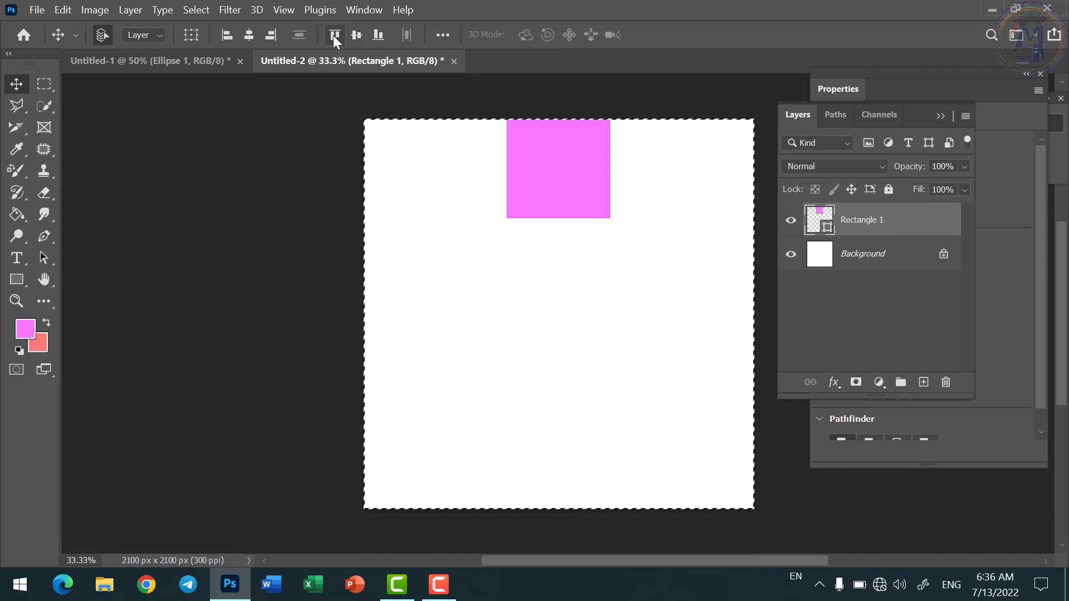
# Step: Align the pink rectangle with the canvas's right edge, vary its vertical alignment between middle and bottom, and center it both ways
pyautogui.click(270, 35)
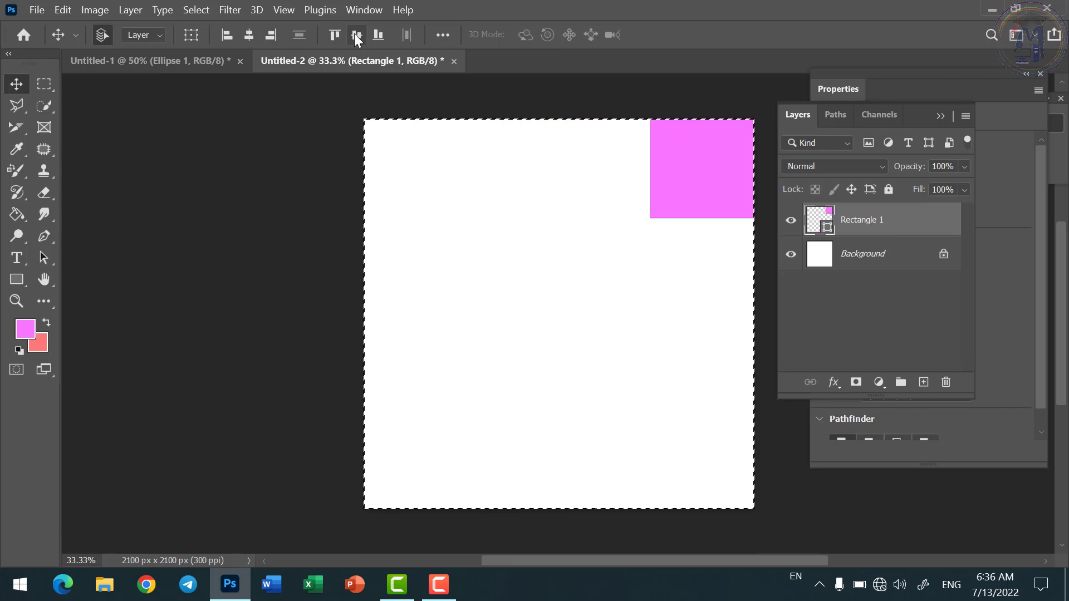
pyautogui.click(356, 34)
pyautogui.click(383, 35)
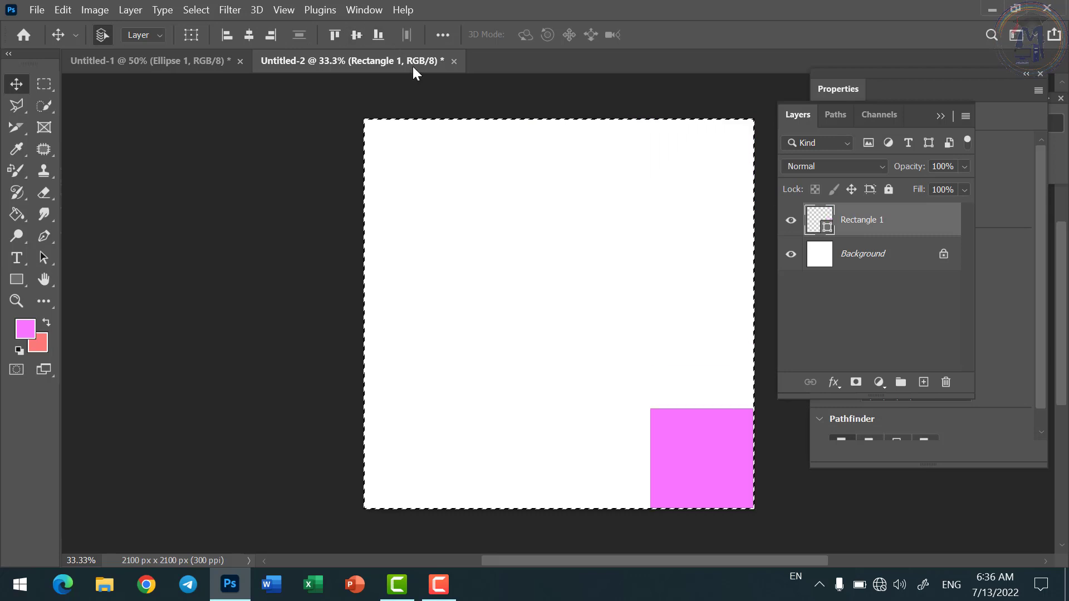
pyautogui.click(354, 35)
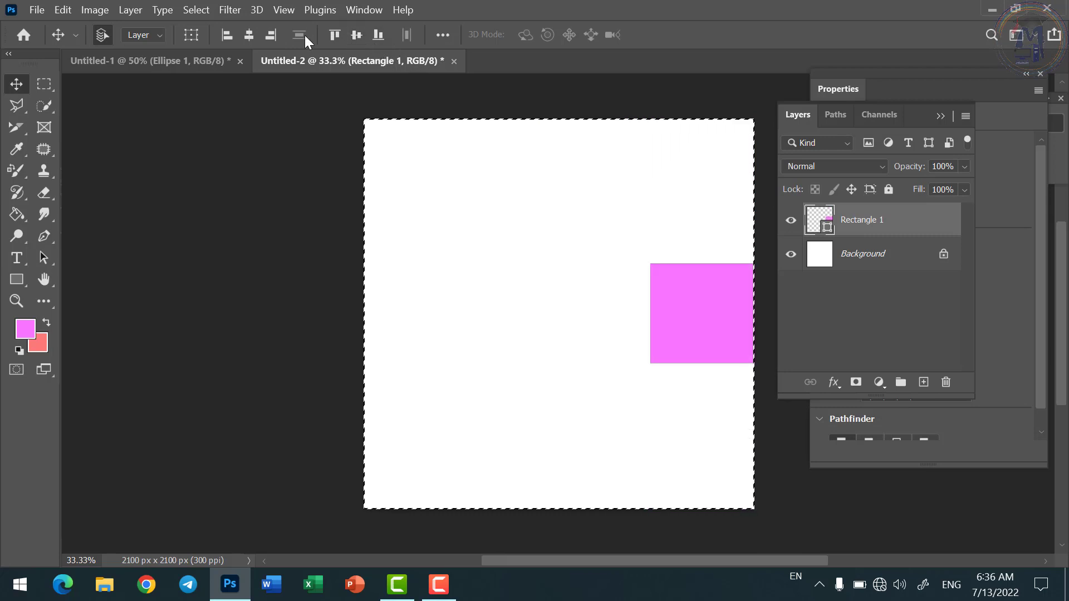
pyautogui.click(250, 34)
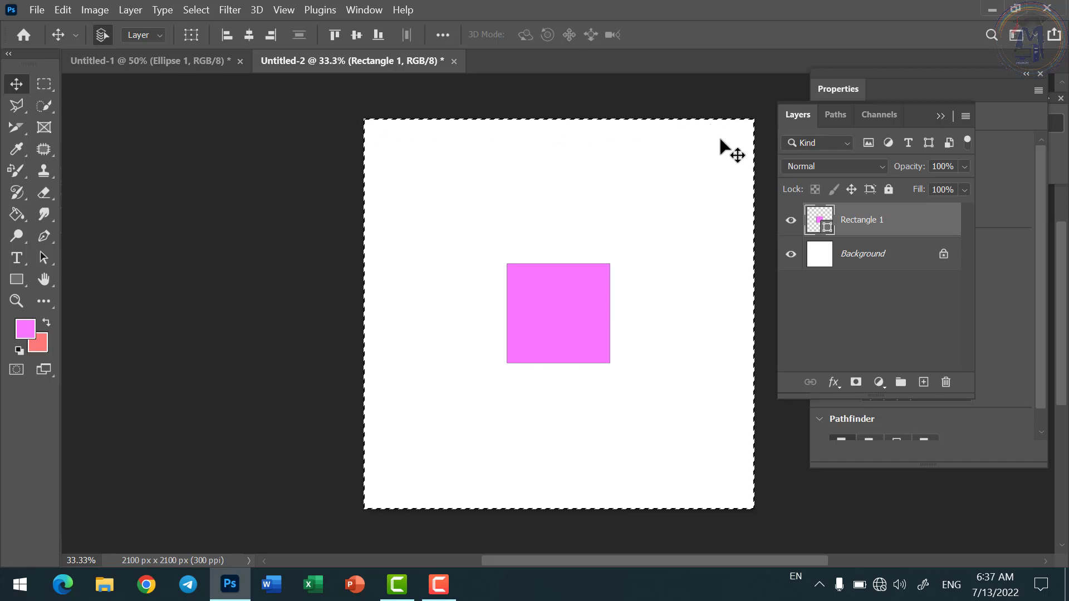
# Step: Deselect the canvas and add the text "Ctrl+D" above and to the left of the pink rectangle
pyautogui.click(15, 254)
pyautogui.click(373, 243)
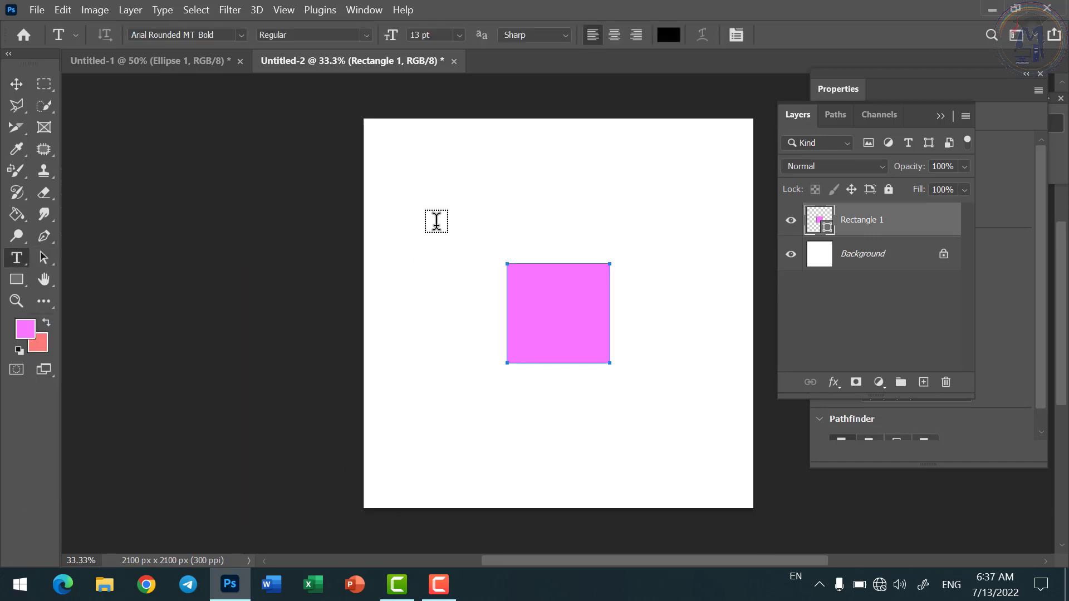
pyautogui.click(435, 223)
pyautogui.write('Ctrl+D')
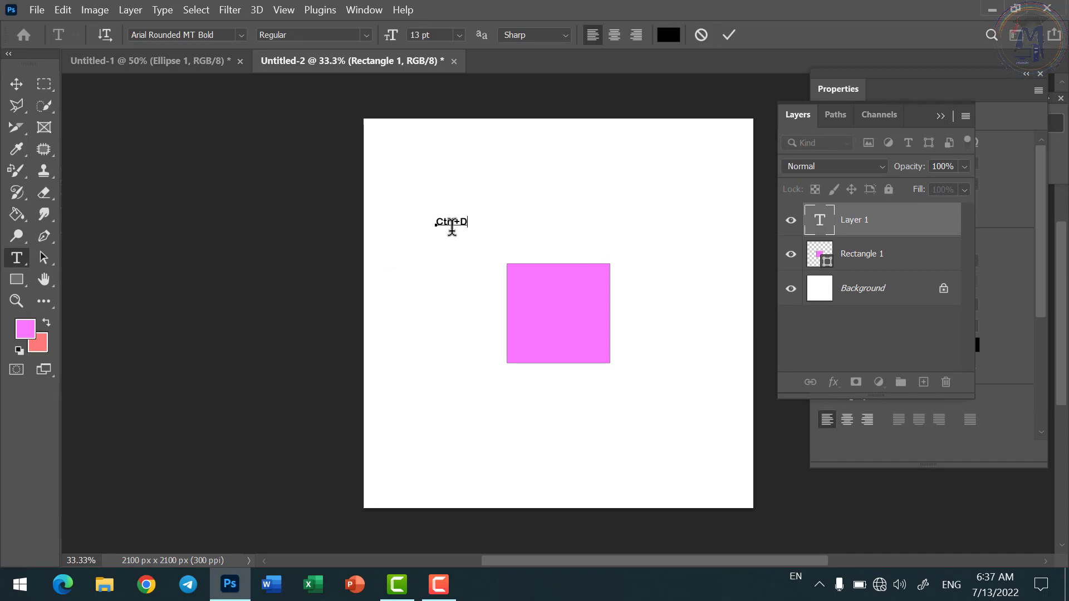
# Step: Enlarge the whole "Ctrl+D" text to 36 pt and discard the text entry
pyautogui.hotkey('ctrl', 'a')
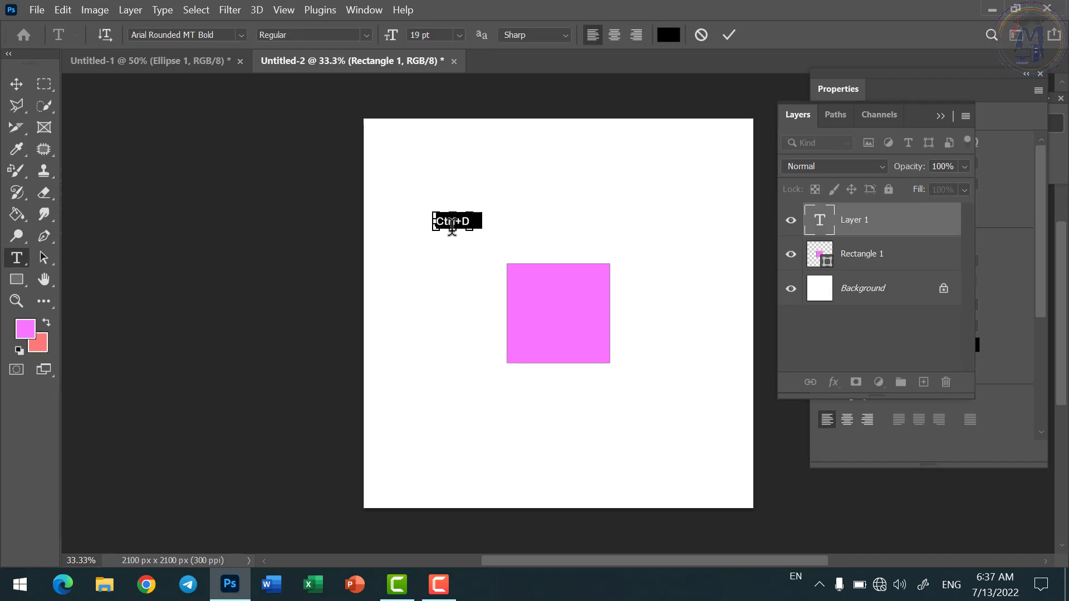
pyautogui.hotkey('ctrl', 'shift', '.')
pyautogui.hotkey('ctrl', 'shift', '.')
pyautogui.hotkey('ctrl', 'shift', '.')
pyautogui.hotkey('ctrl', 'shift', '.')
pyautogui.hotkey('ctrl', 'shift', '.')
pyautogui.hotkey('ctrl', 'shift', '.')
pyautogui.hotkey('ctrl', 'shift', '.')
pyautogui.hotkey('ctrl', 'shift', '.')
pyautogui.hotkey('ctrl', 'shift', '.')
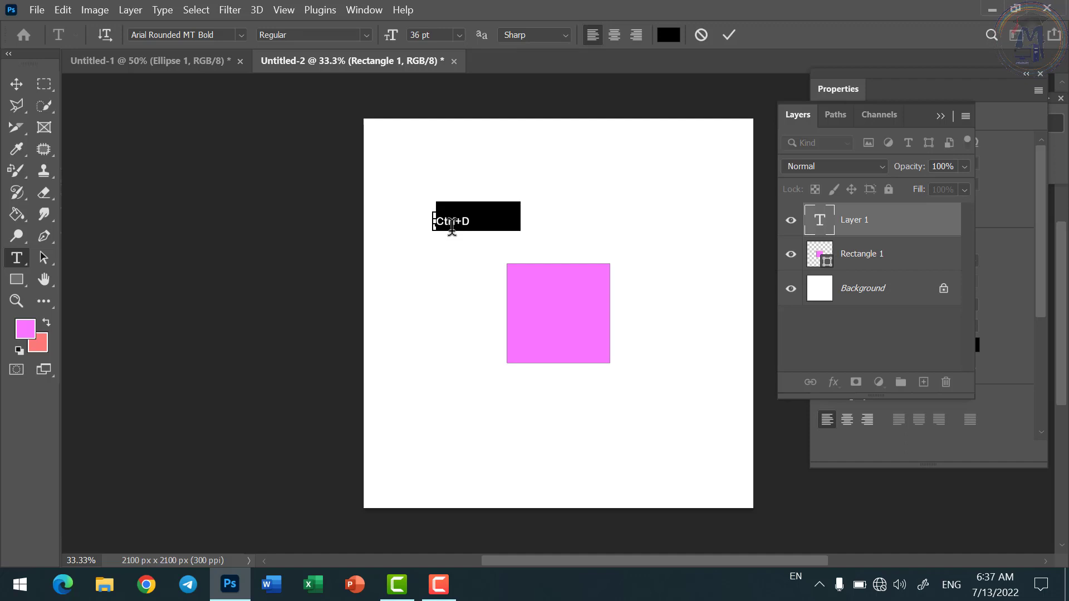
pyautogui.press('Escape')
# Step: Select the whole canvas, align the pink rectangle to its right edge, and clear the selection
pyautogui.hotkey('ctrl', 'a')
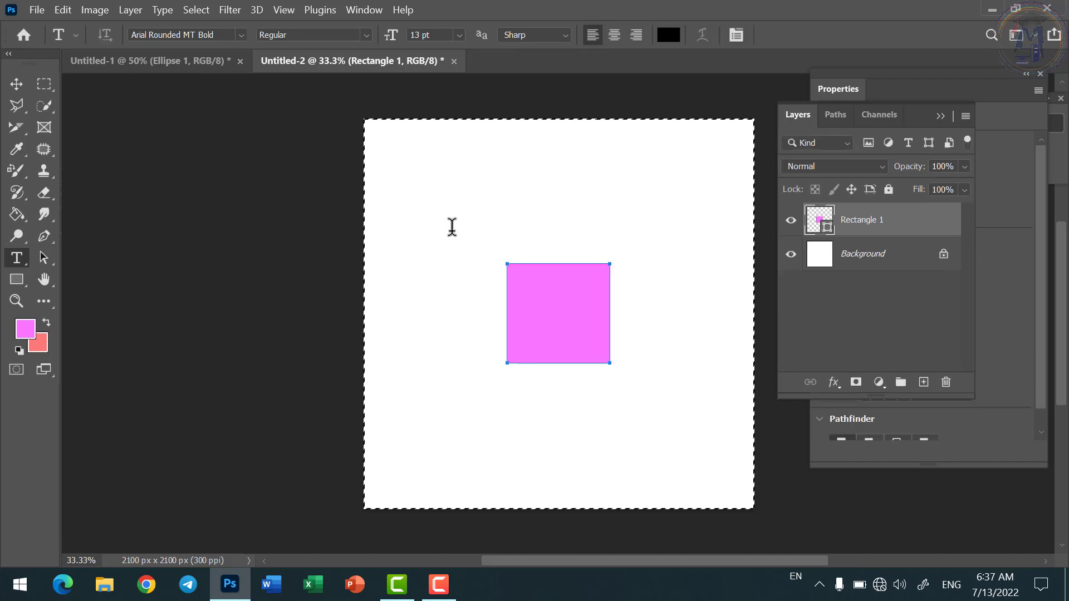
pyautogui.hotkey('ctrl', 'shift', 'r')
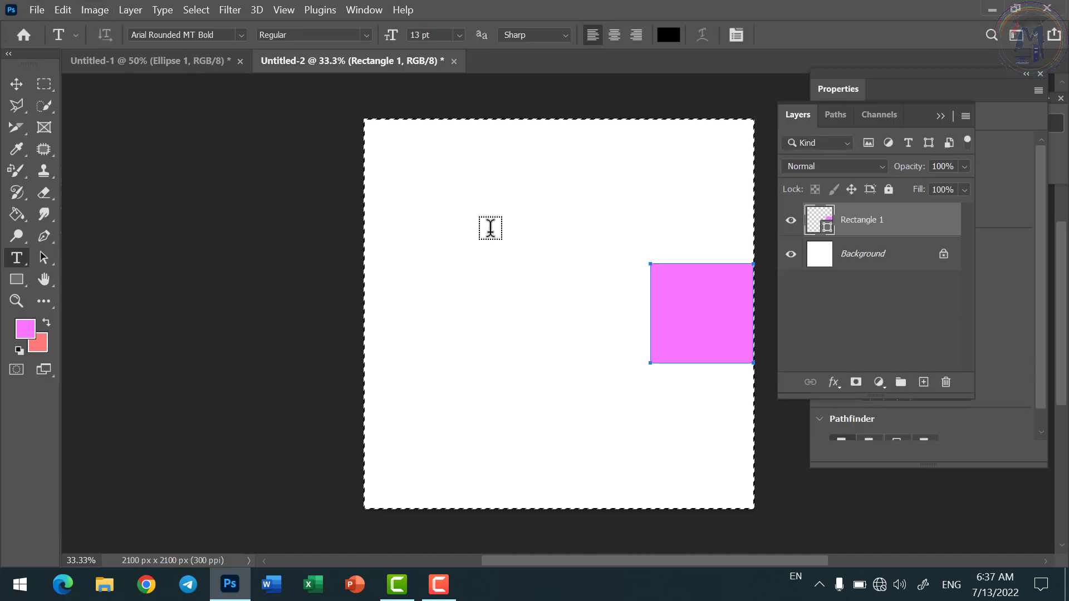
pyautogui.hotkey('ctrl', 'd')
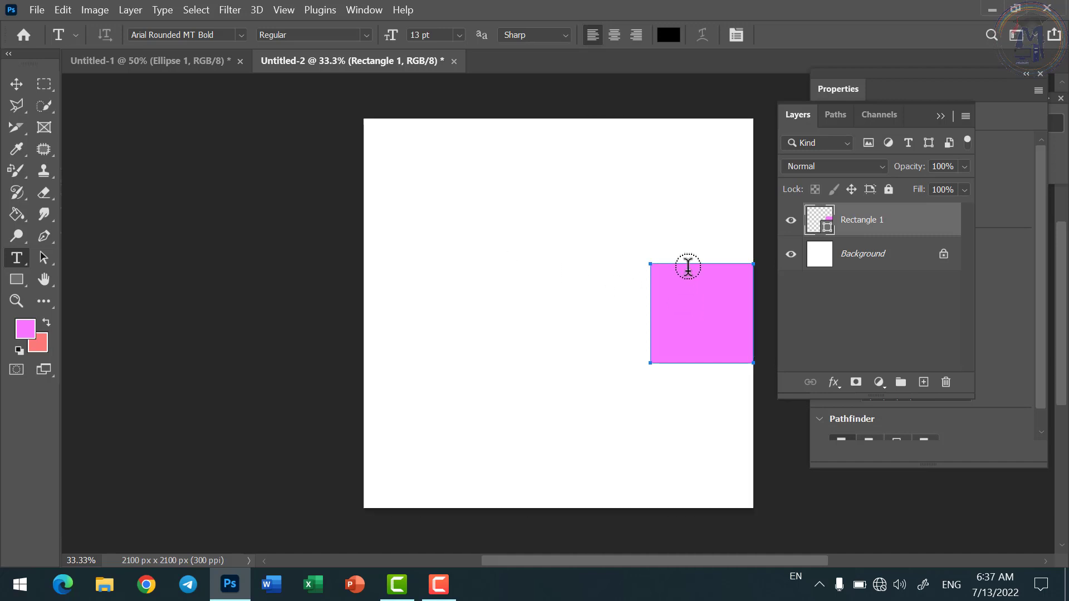
# Step: Move the pink rectangle freely to the upper middle of the canvas and delete it
pyautogui.click(16, 84)
pyautogui.moveTo(574, 305); pyautogui.dragTo(556, 241)
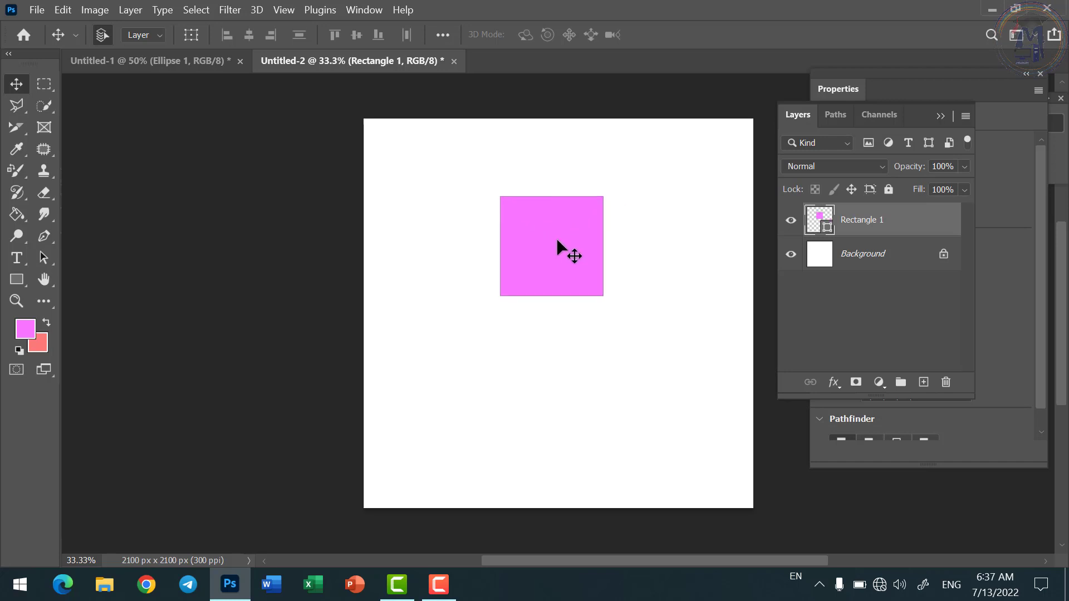
pyautogui.press('Delete')
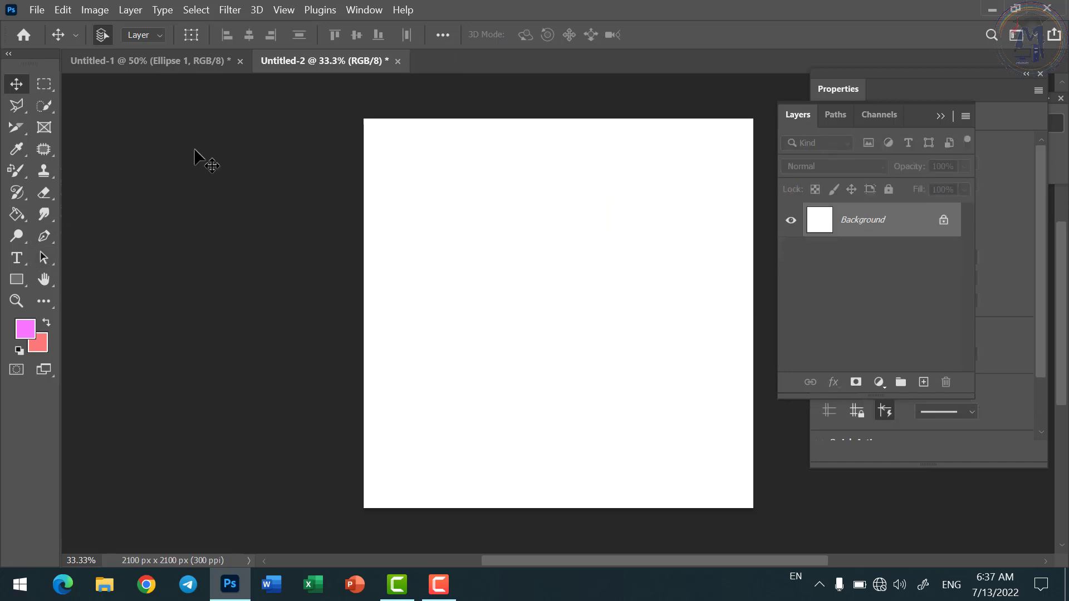
# Step: Switch to the Custom Shape tool and look through its path operations, path alignment and path arrangement options
pyautogui.click(20, 282)
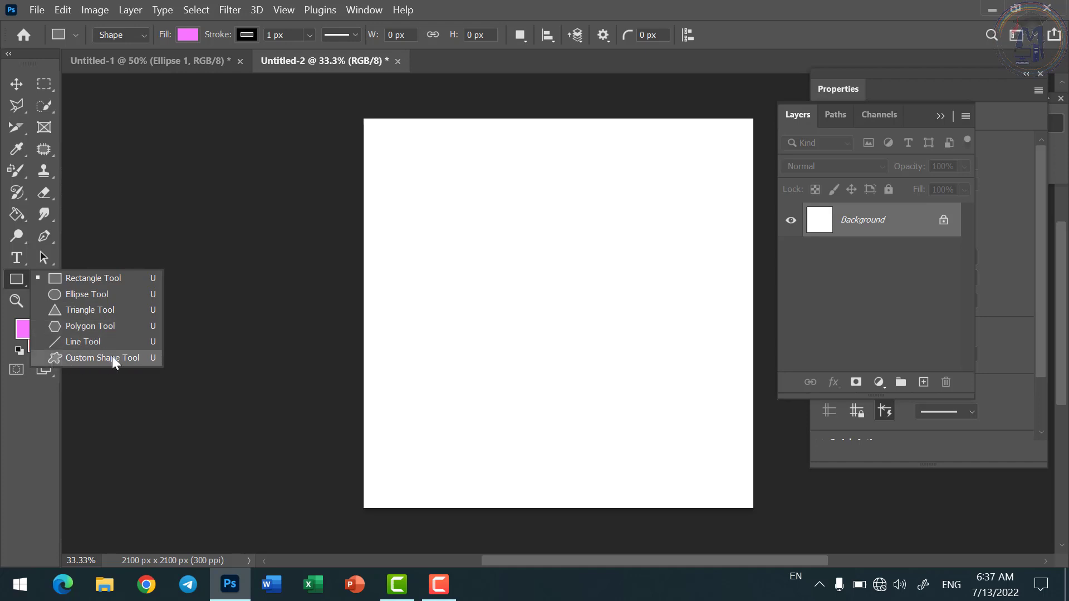
pyautogui.click(83, 356)
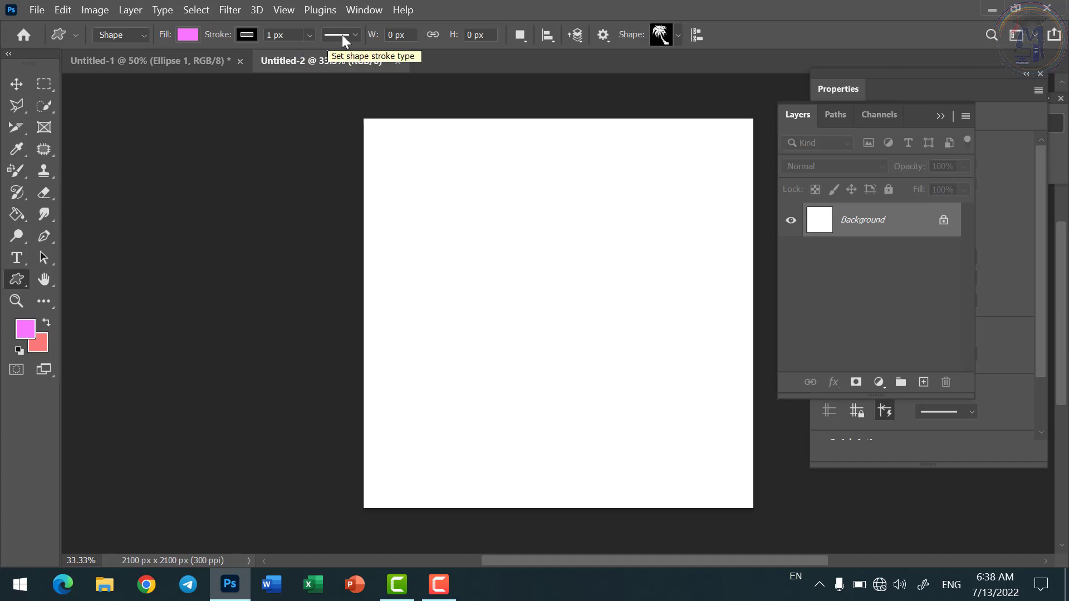
pyautogui.click(519, 38)
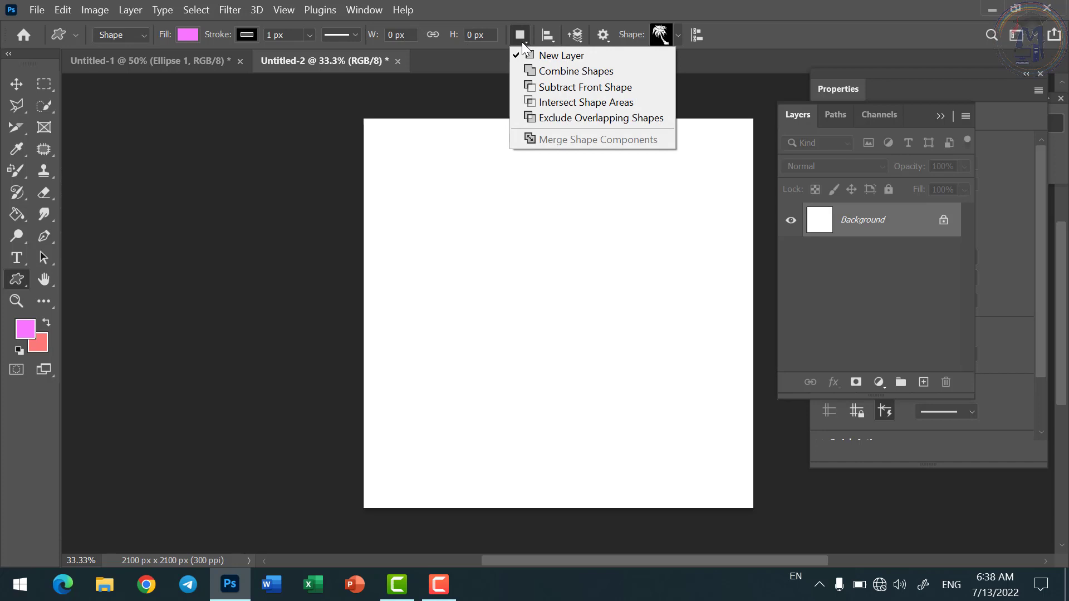
pyautogui.click(522, 42)
pyautogui.click(545, 41)
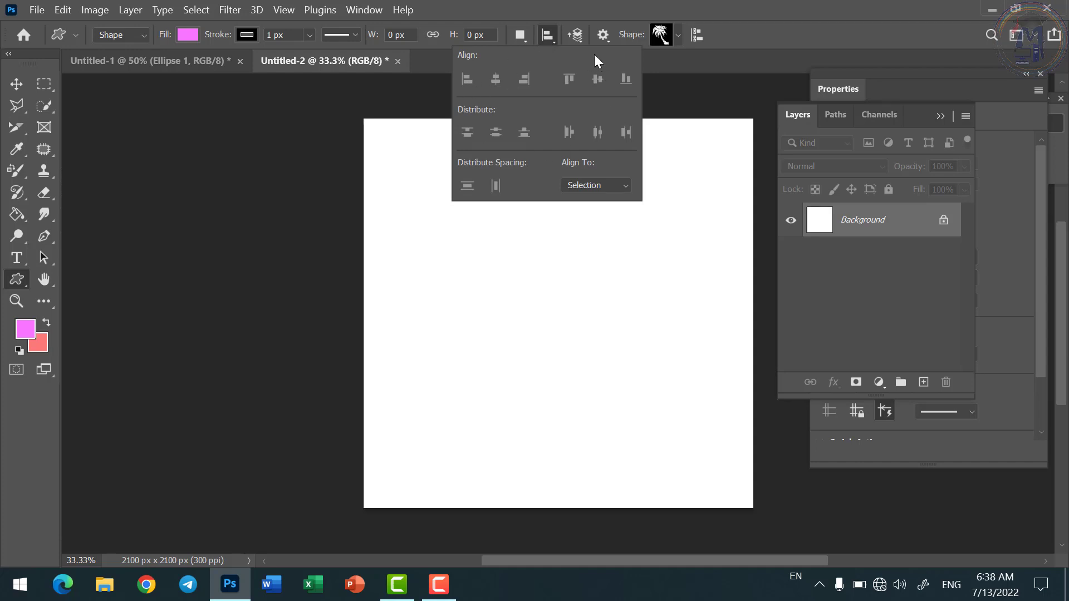
pyautogui.click(579, 40)
pyautogui.click(581, 38)
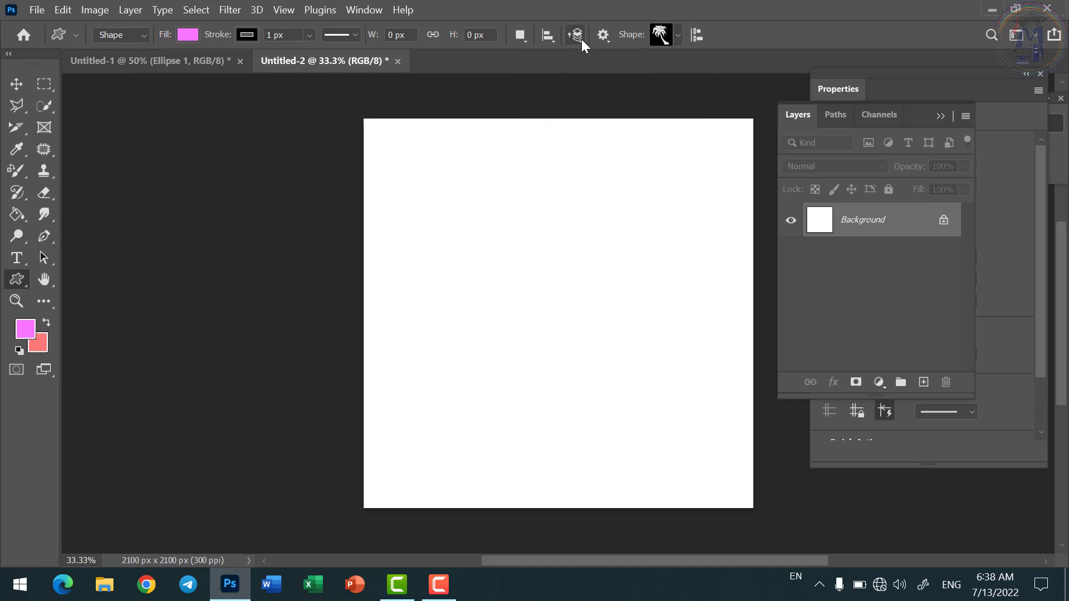
# Step: Browse the custom shape presets, looking through the Wild Animals group
pyautogui.click(670, 33)
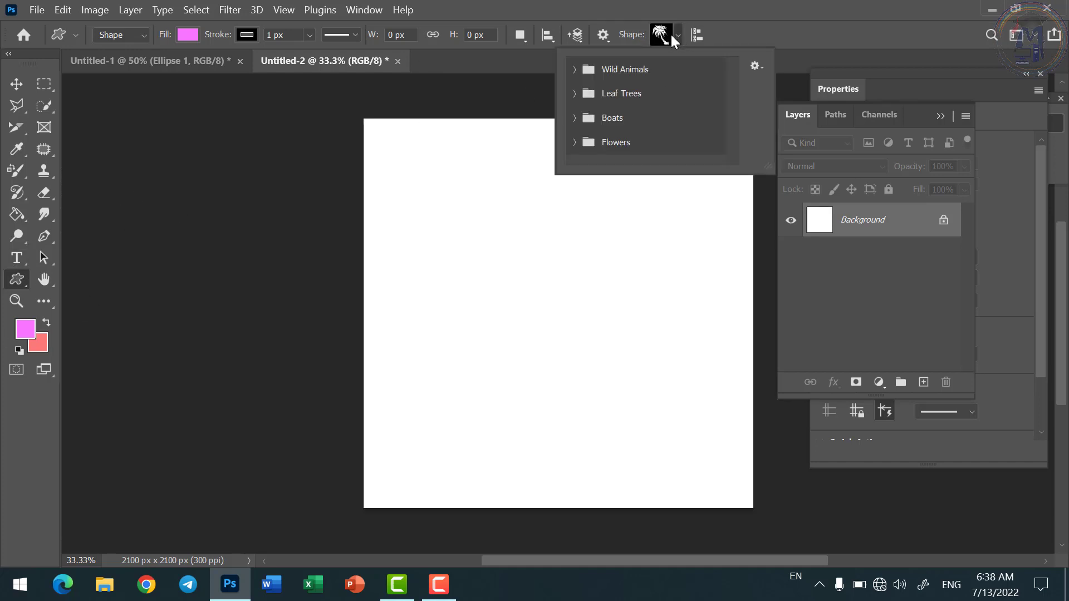
pyautogui.scroll(-3, 608, 109)
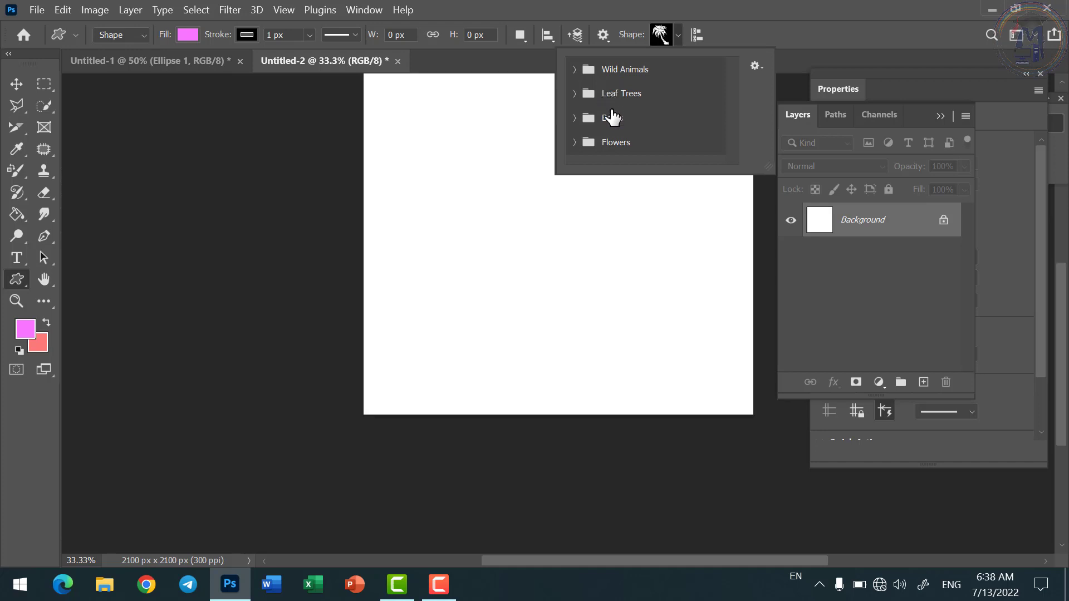
pyautogui.click(574, 75)
pyautogui.click(577, 69)
pyautogui.scroll(-3, 644, 117)
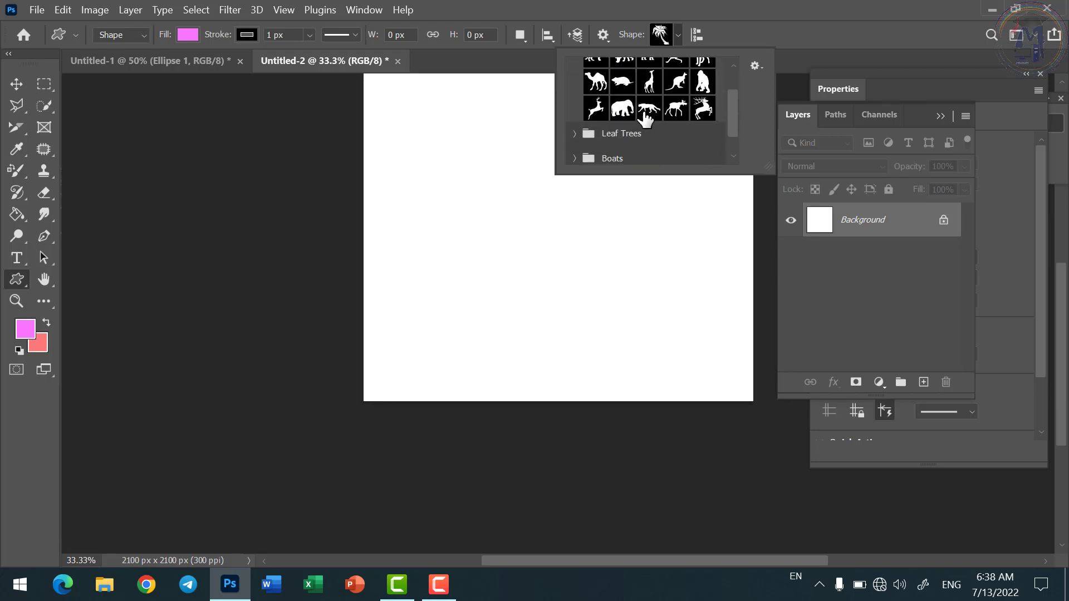
pyautogui.scroll(3, 644, 117)
pyautogui.click(582, 75)
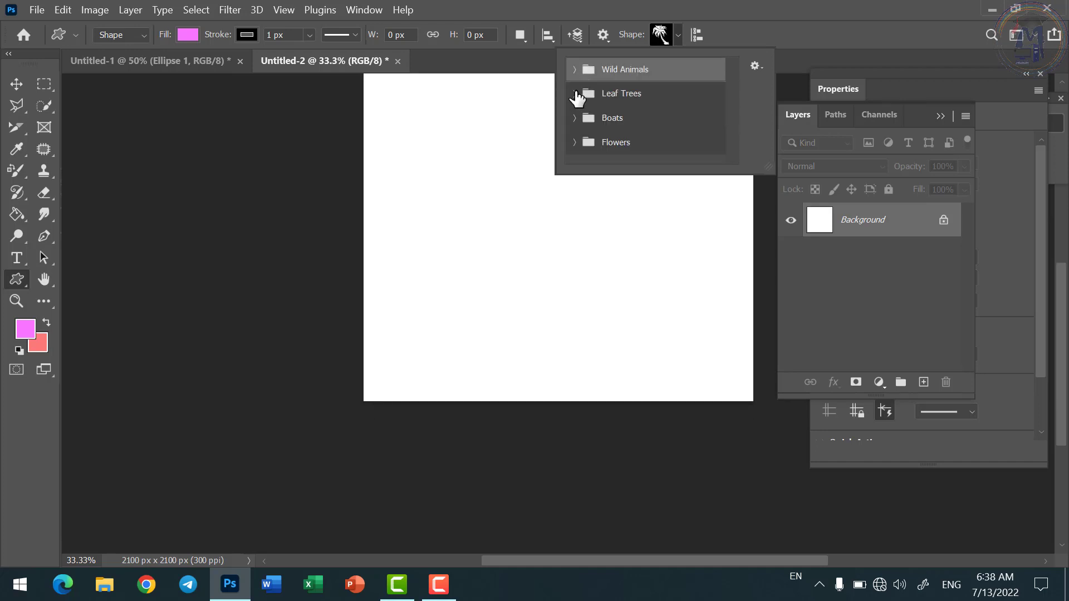
# Step: Draw the leaning palm shape from the Leaf Trees group mid-canvas and widen it to about 1061 by 1171 px
pyautogui.click(576, 93)
pyautogui.scroll(-1, 658, 134)
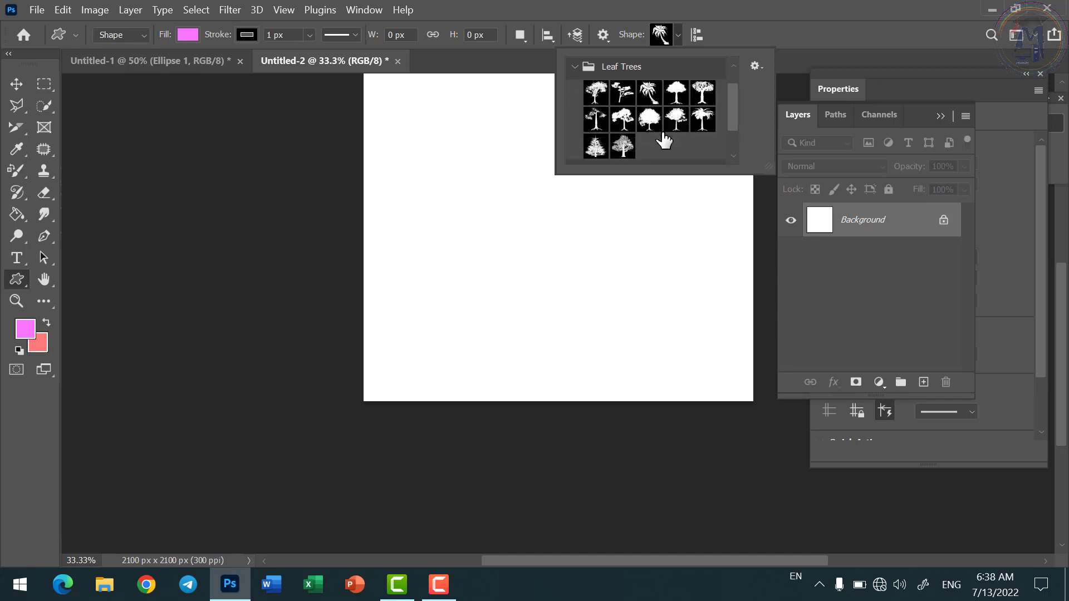
pyautogui.click(646, 96)
pyautogui.moveTo(450, 135); pyautogui.dragTo(622, 348)
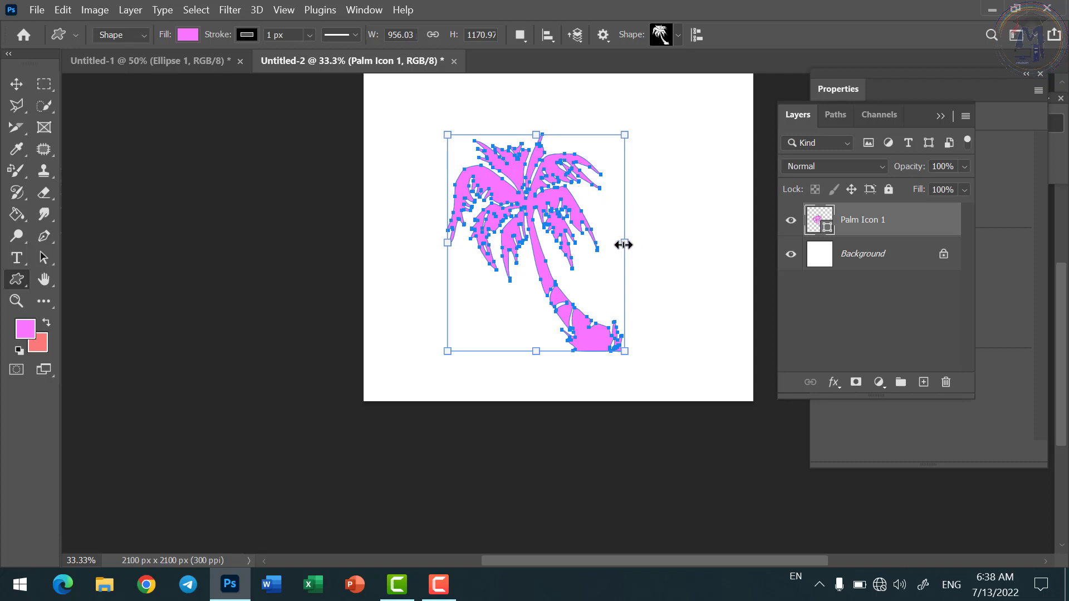
pyautogui.moveTo(623, 245); pyautogui.dragTo(643, 243)
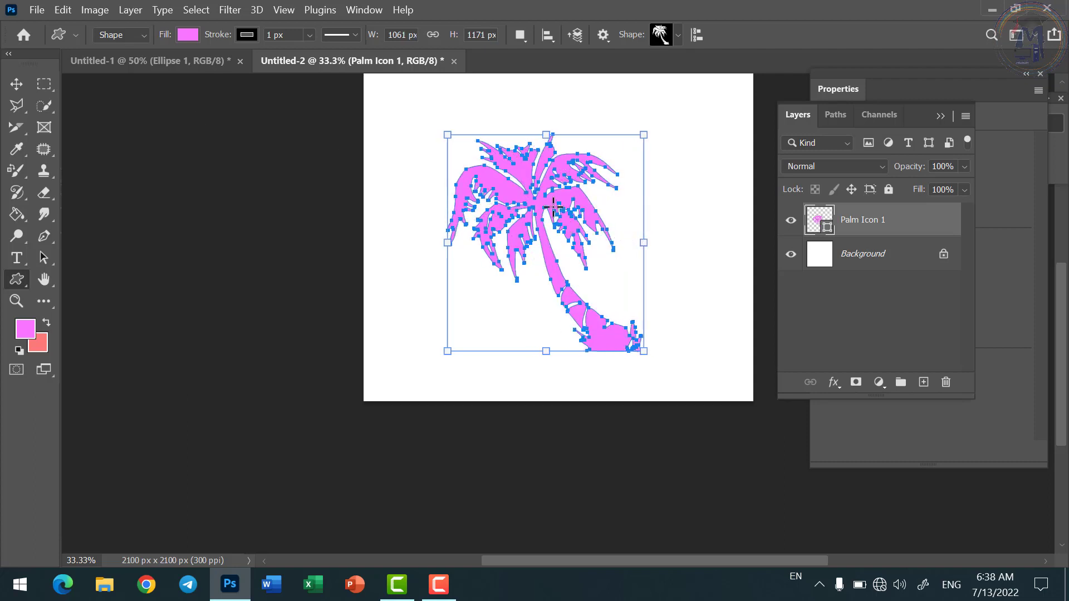
# Step: Move the palm shape down toward the left edge of the canvas
pyautogui.click(16, 84)
pyautogui.moveTo(536, 211); pyautogui.dragTo(465, 183)
pyautogui.scroll(3, 544, 202)
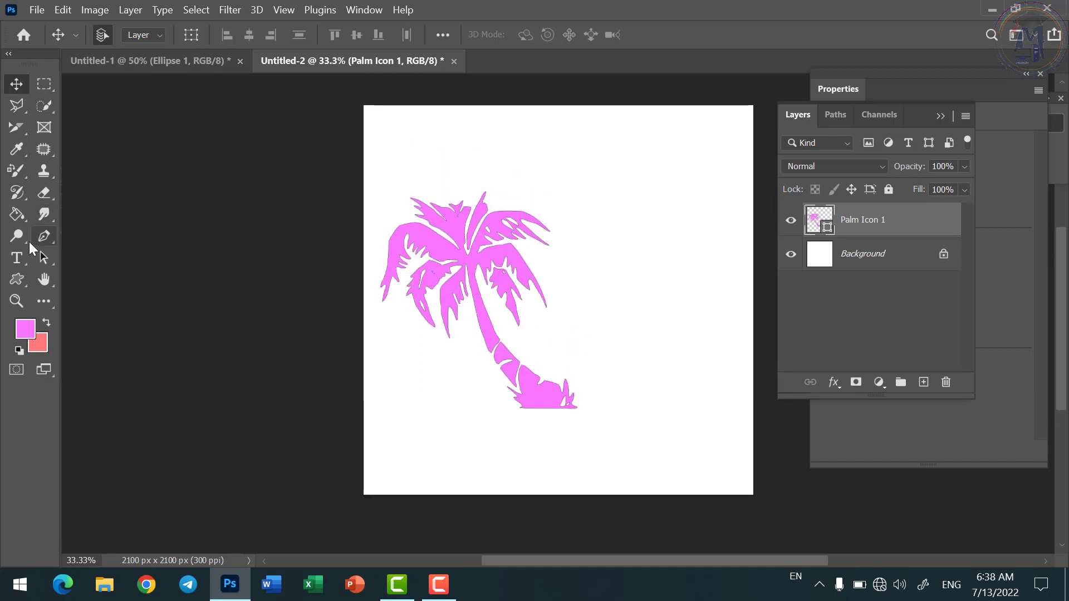
pyautogui.click(17, 278)
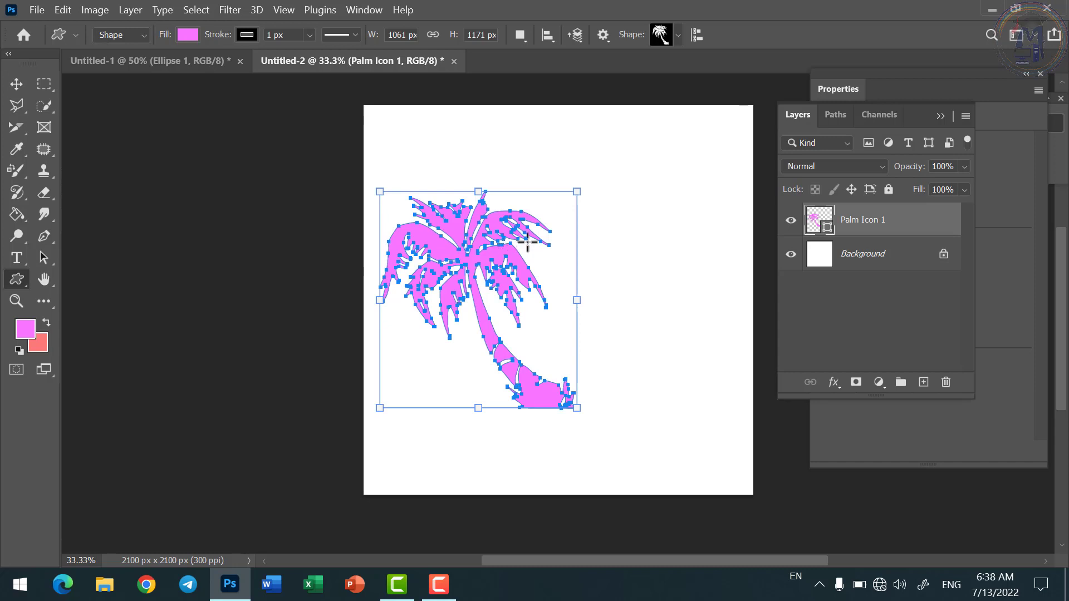
# Step: Show the palm's shape properties and move the palm back mid-canvas to about X 453, Y 343 px
pyautogui.click(924, 101)
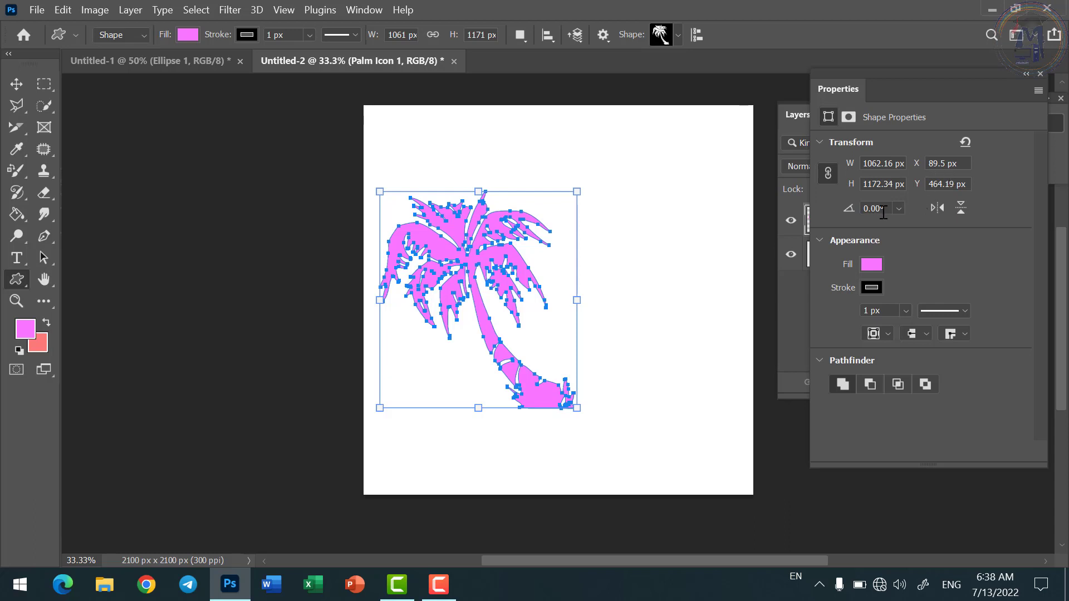
pyautogui.click(16, 84)
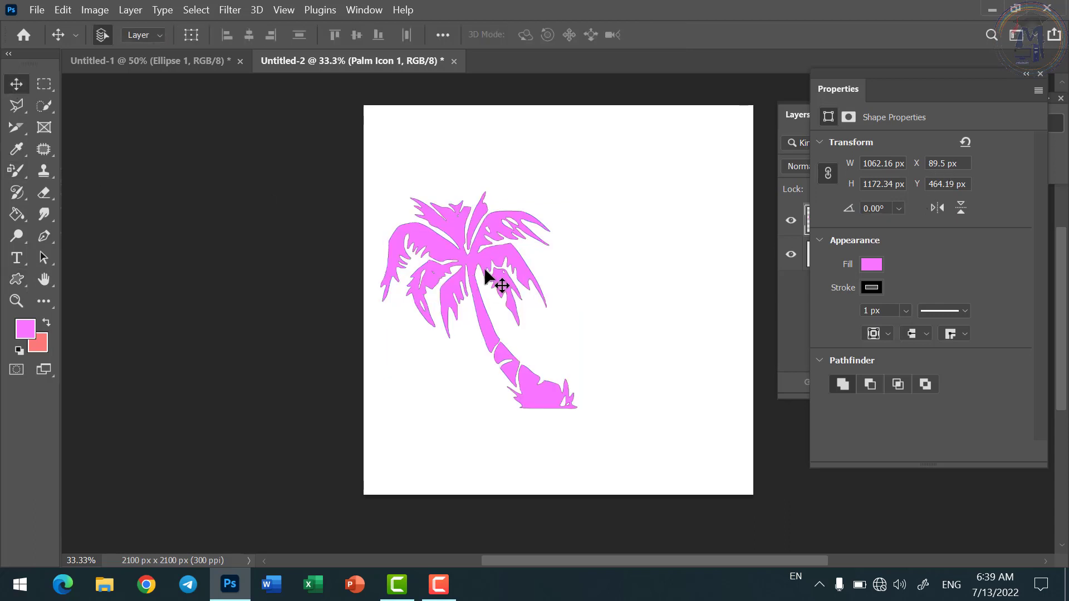
pyautogui.moveTo(498, 230); pyautogui.dragTo(566, 237)
pyautogui.click(16, 279)
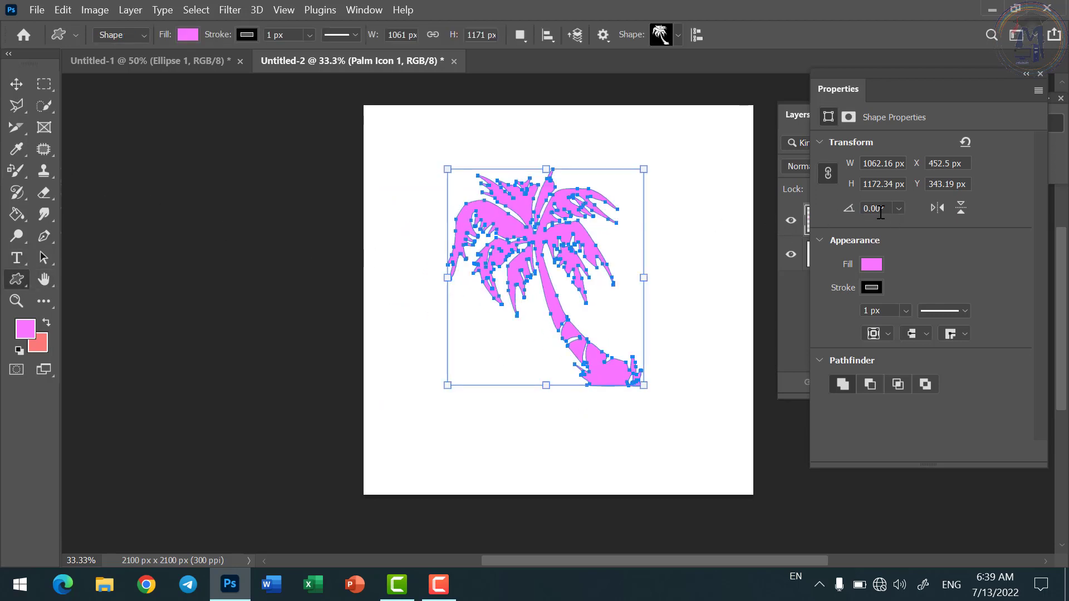
# Step: Flip the palm horizontally and vertically, and reverse both flips
pyautogui.click(937, 208)
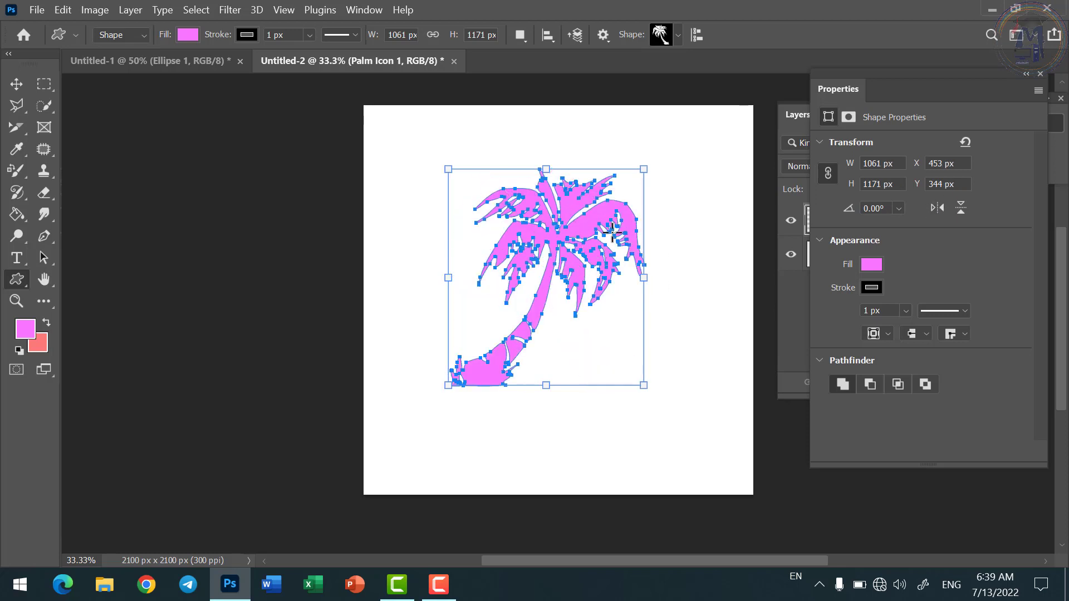
pyautogui.click(958, 210)
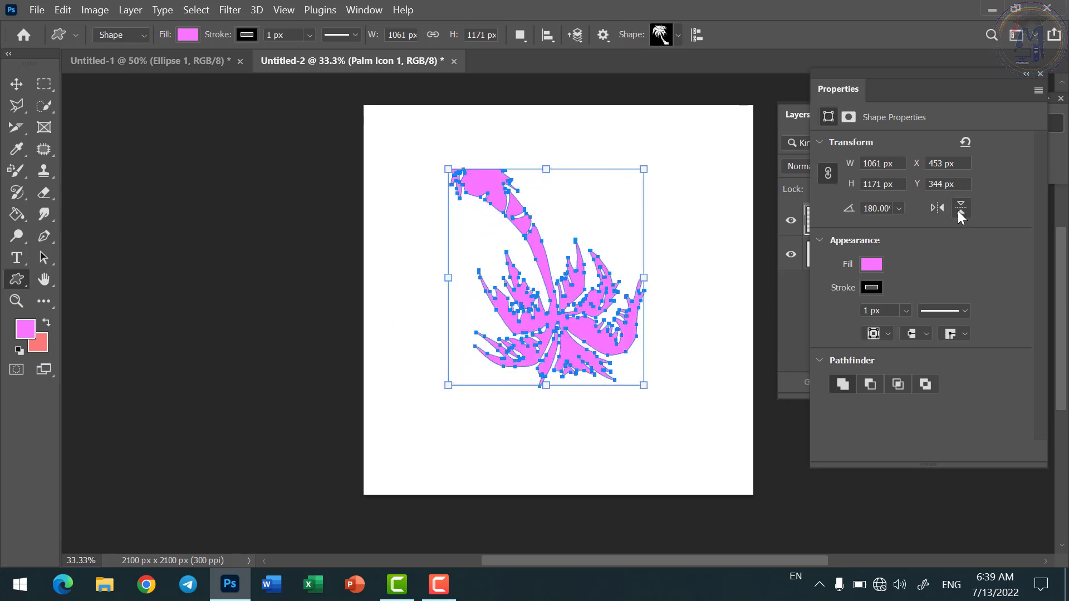
pyautogui.click(955, 213)
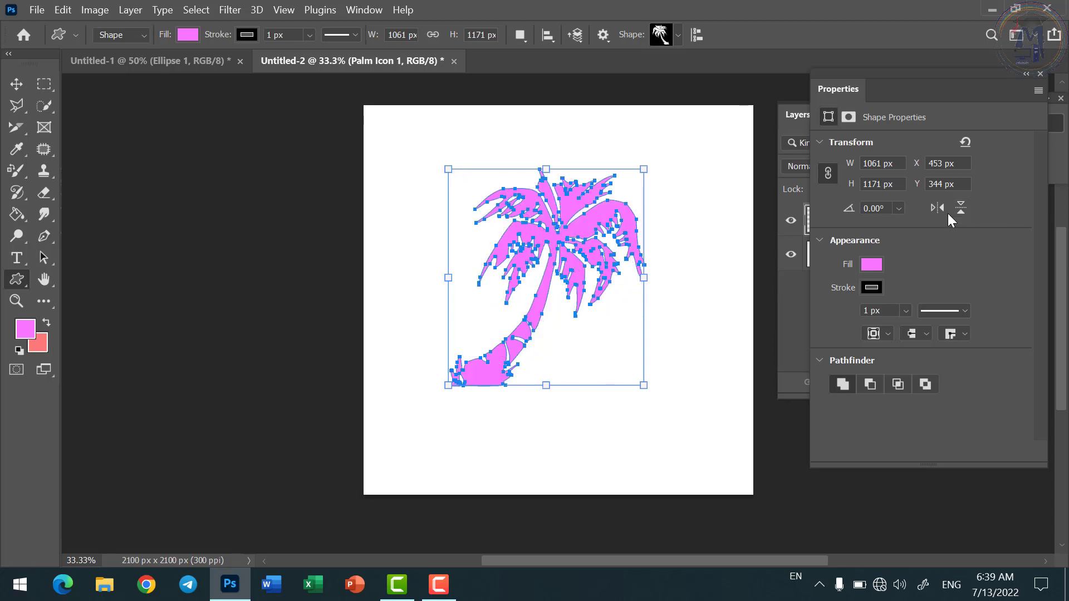
pyautogui.click(942, 209)
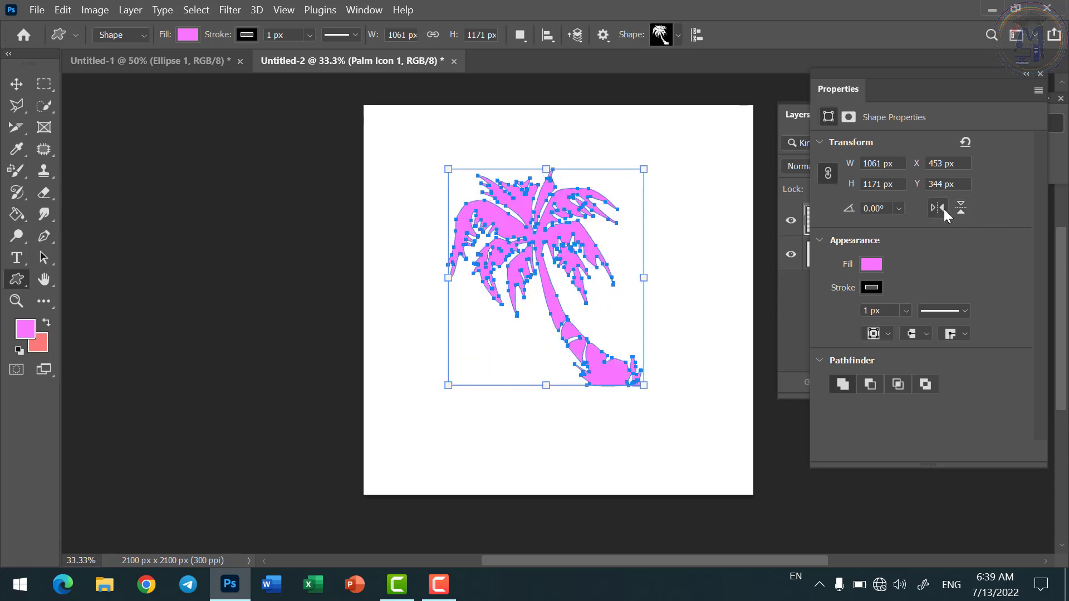
# Step: Change the palm's fill to the recently used green
pyautogui.click(867, 267)
pyautogui.click(831, 353)
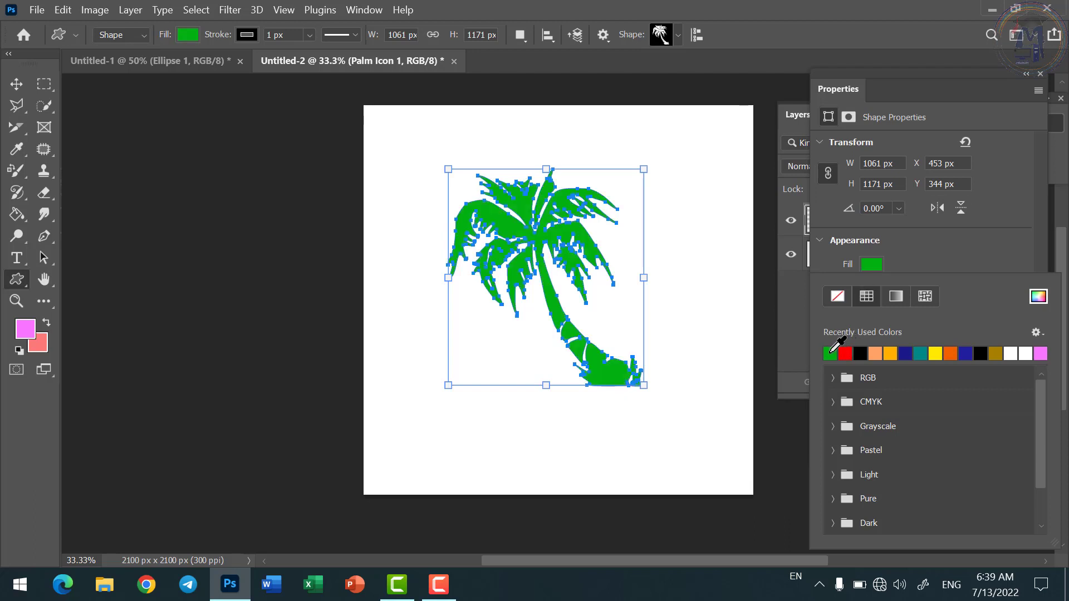
pyautogui.click(893, 255)
# Step: Give the palm a black stroke 10.14 px wide and check its stroke alignment options
pyautogui.click(871, 287)
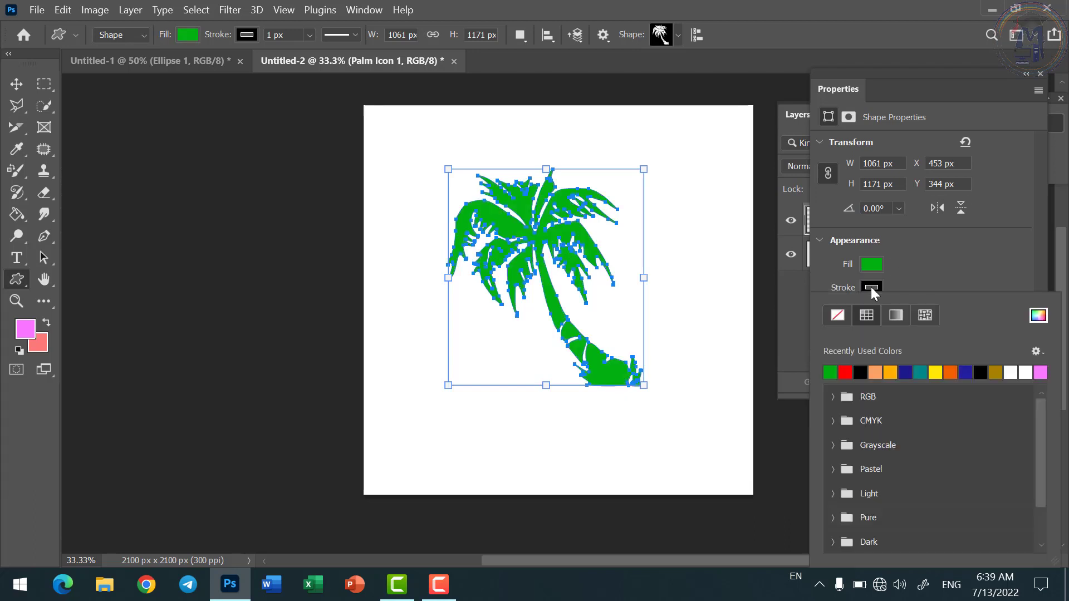
pyautogui.click(904, 269)
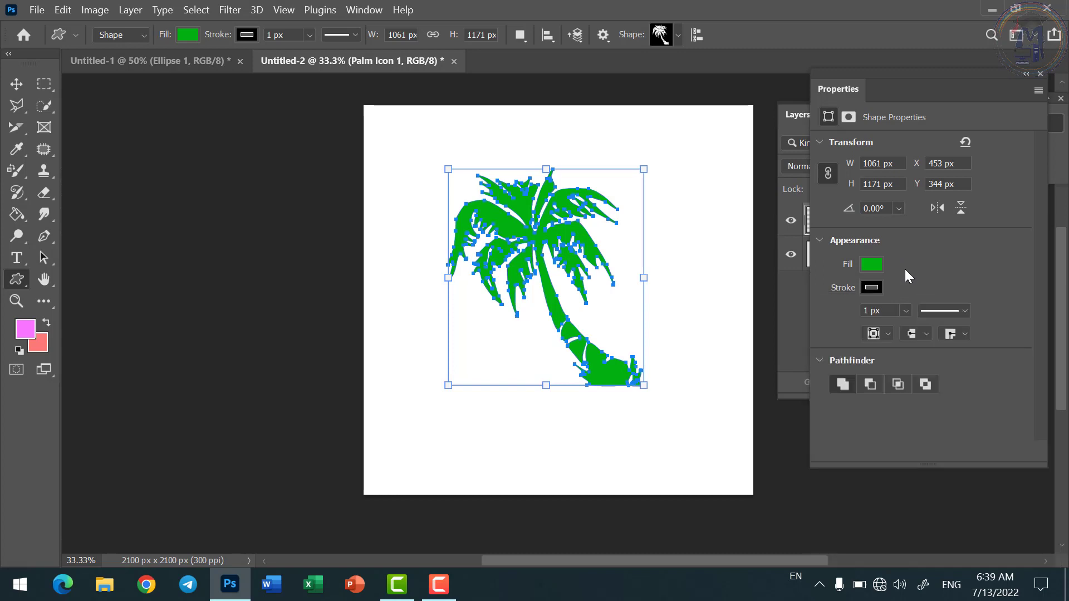
pyautogui.click(874, 287)
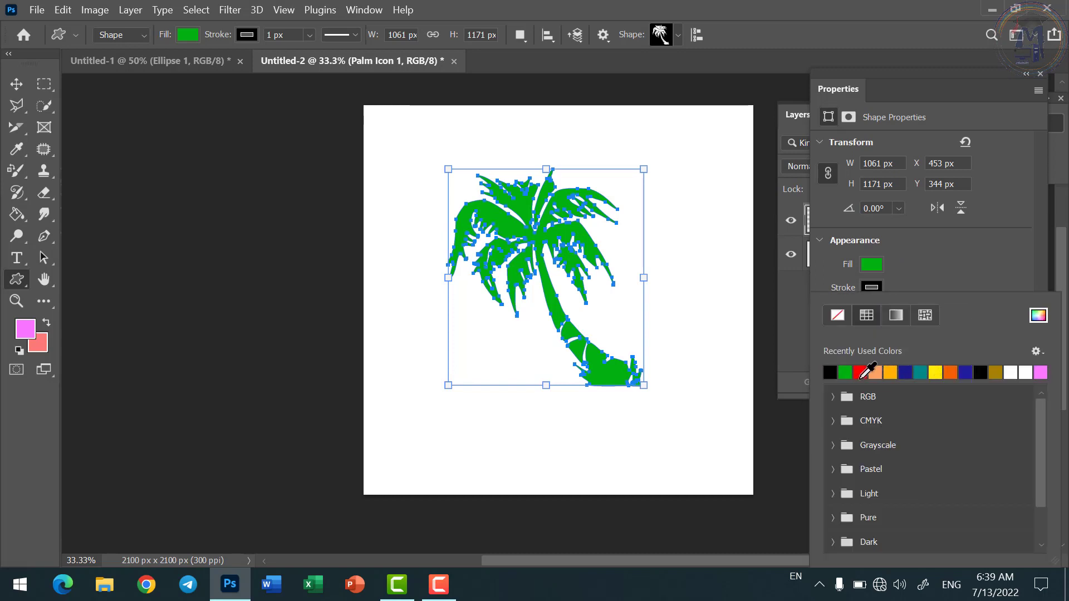
pyautogui.click(965, 273)
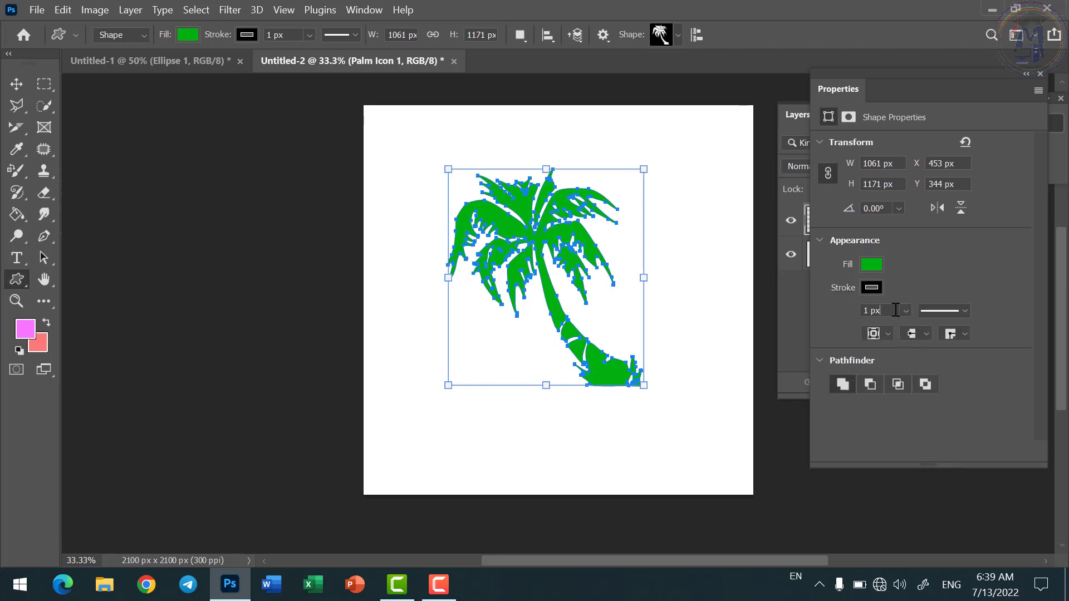
pyautogui.click(905, 310)
pyautogui.moveTo(913, 330); pyautogui.dragTo(916, 333)
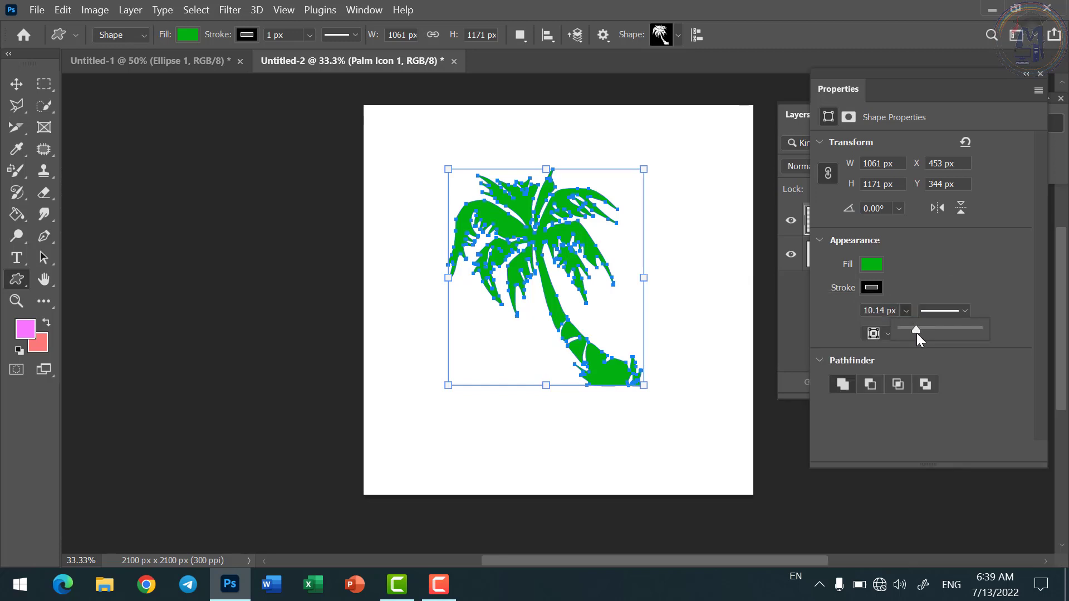
pyautogui.click(922, 261)
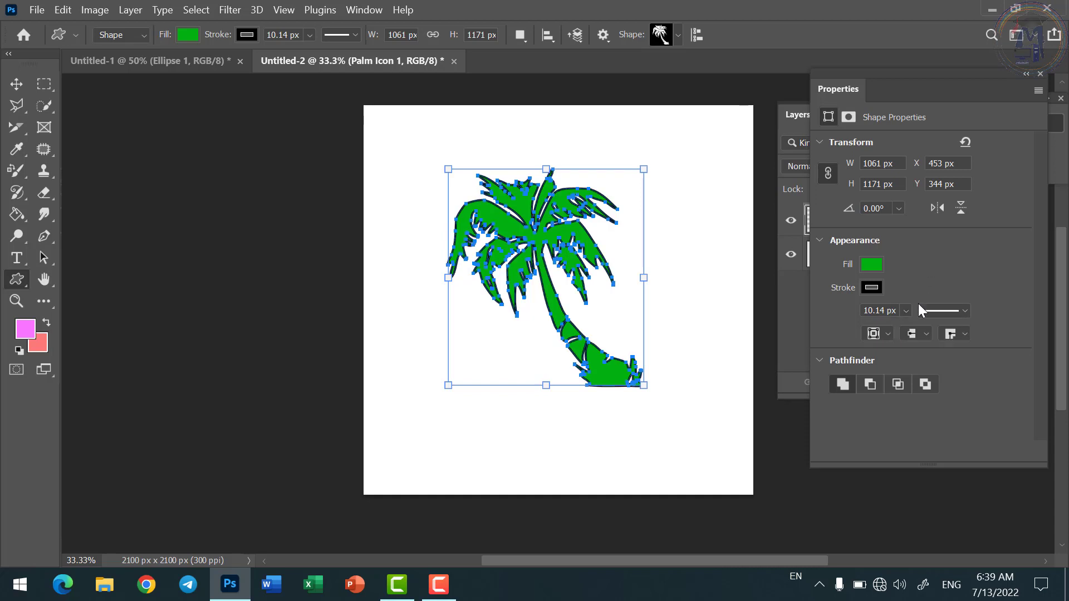
pyautogui.click(888, 335)
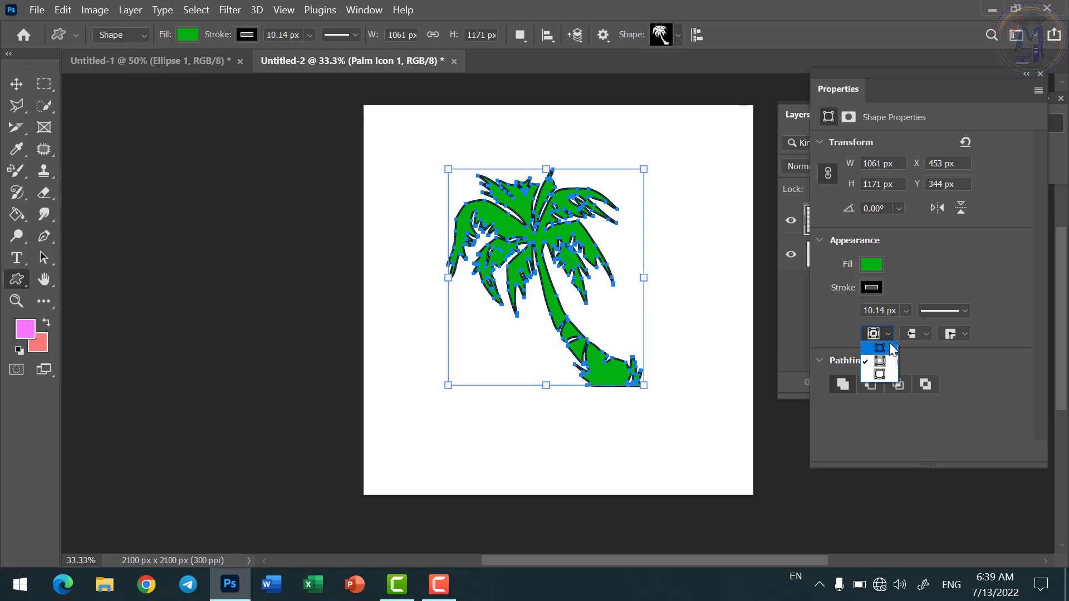
pyautogui.click(893, 315)
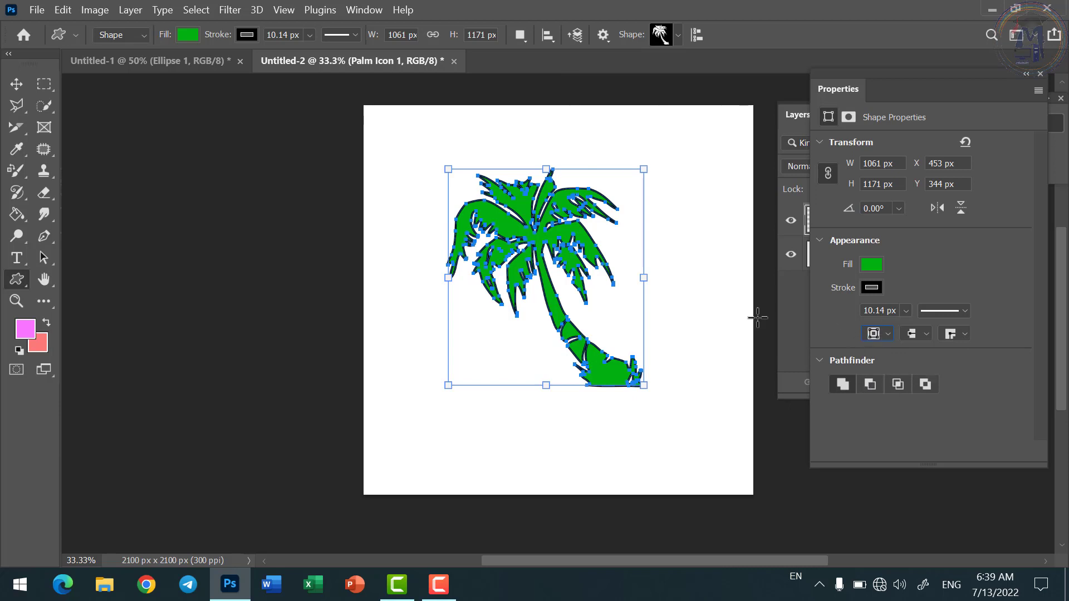
pyautogui.click(668, 245)
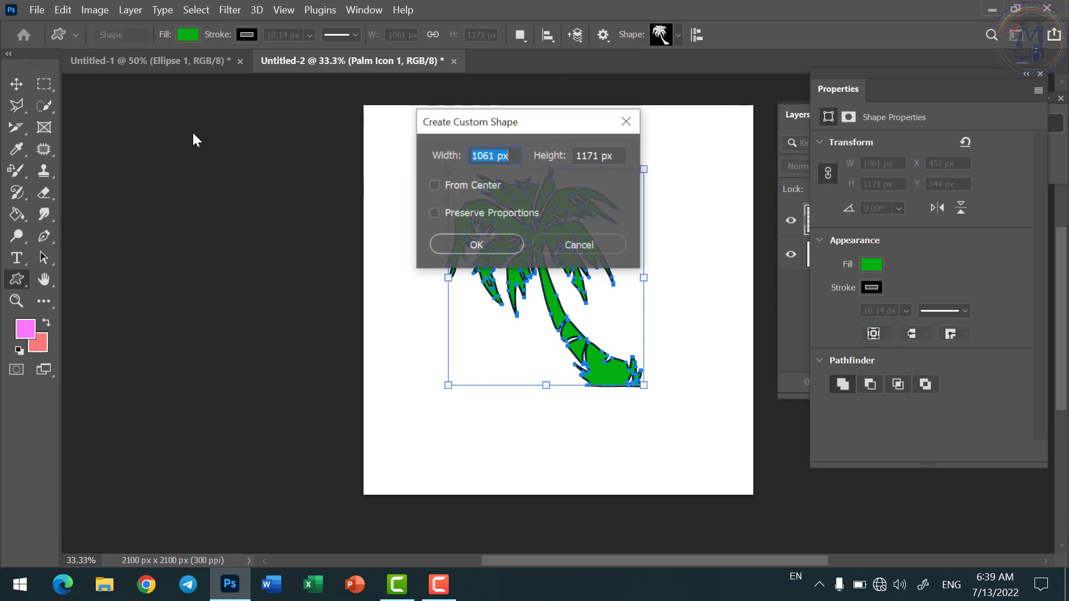
pyautogui.click(576, 247)
pyautogui.press('v')
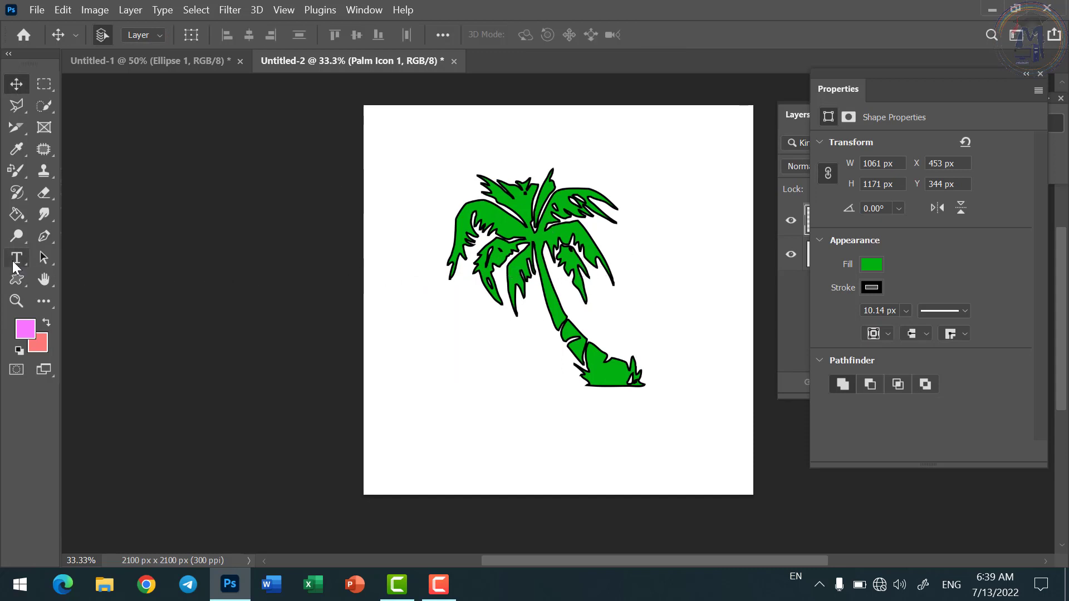
pyautogui.click(17, 280)
pyautogui.rightClick(17, 279)
pyautogui.click(303, 226)
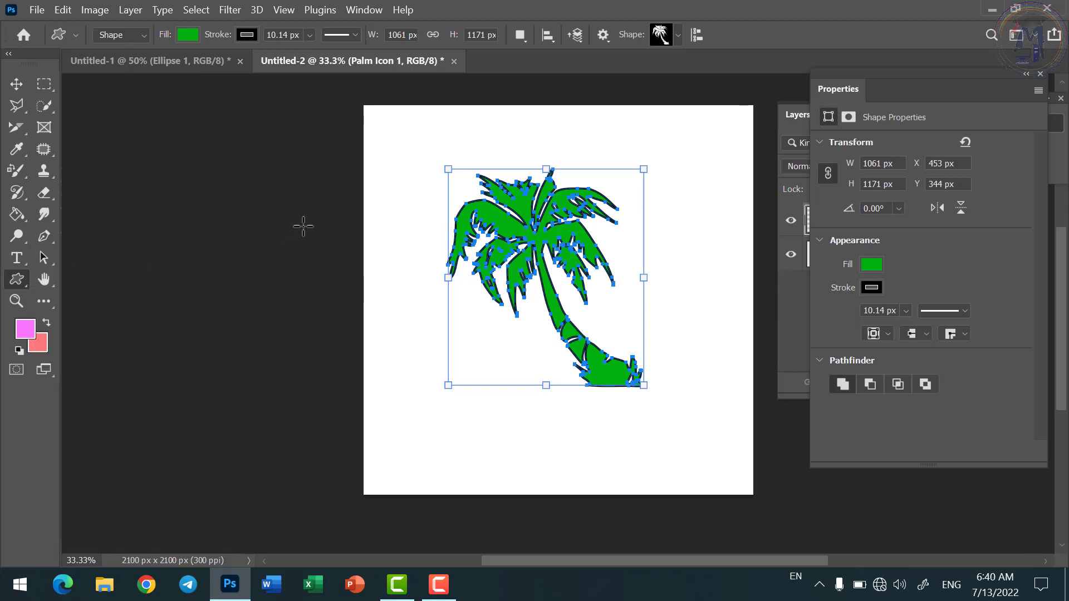
pyautogui.click(584, 252)
pyautogui.click(569, 247)
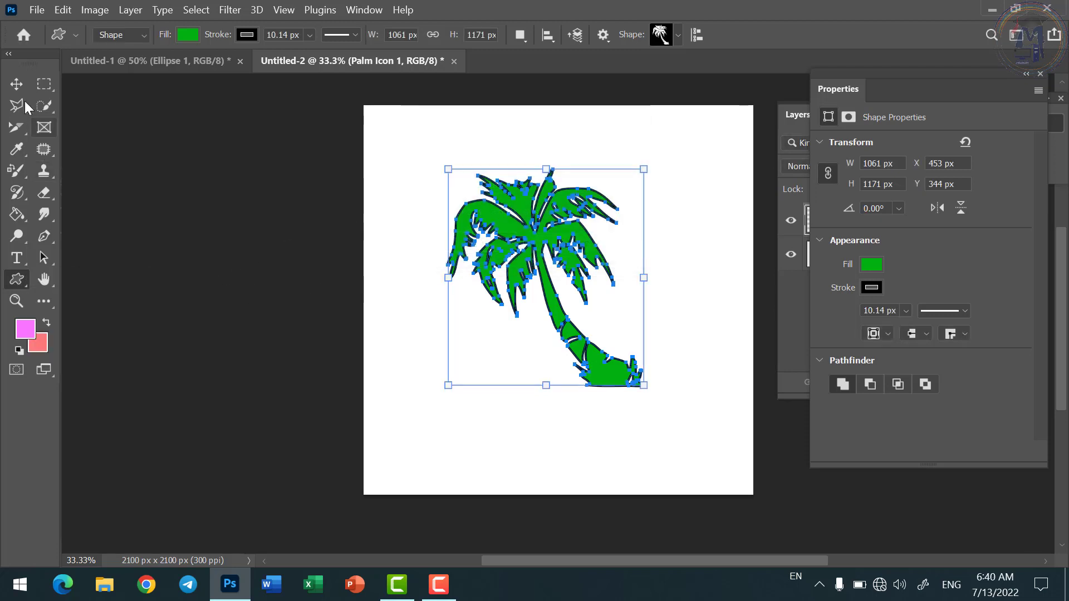
# Step: Scale the palm down to about 68%, roughly 722 by 797 px, in the upper-left corner of the canvas
pyautogui.press('v')
pyautogui.moveTo(633, 386); pyautogui.dragTo(518, 251)
pyautogui.click(191, 34)
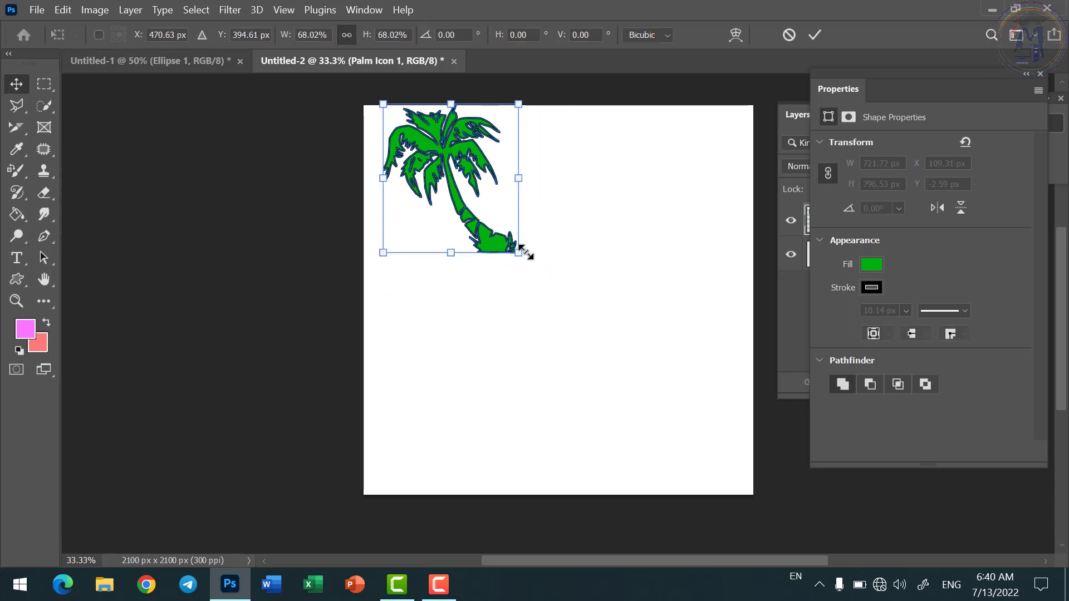
pyautogui.press('Return')
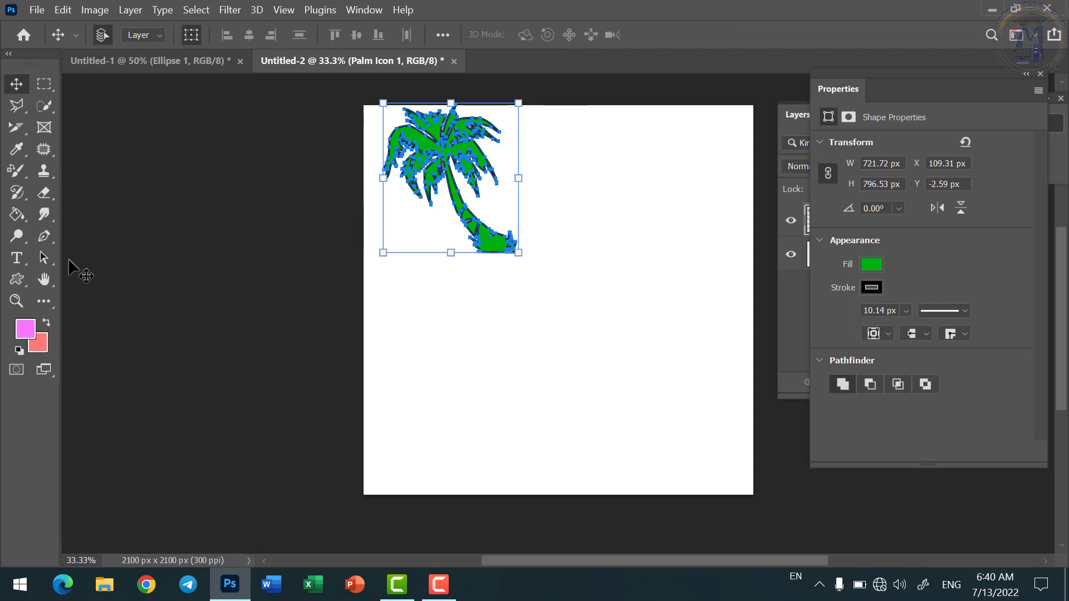
# Step: Draw the schooner shape from the Boats group below the palm, about 1156 by 842 px, and delete it
pyautogui.click(16, 279)
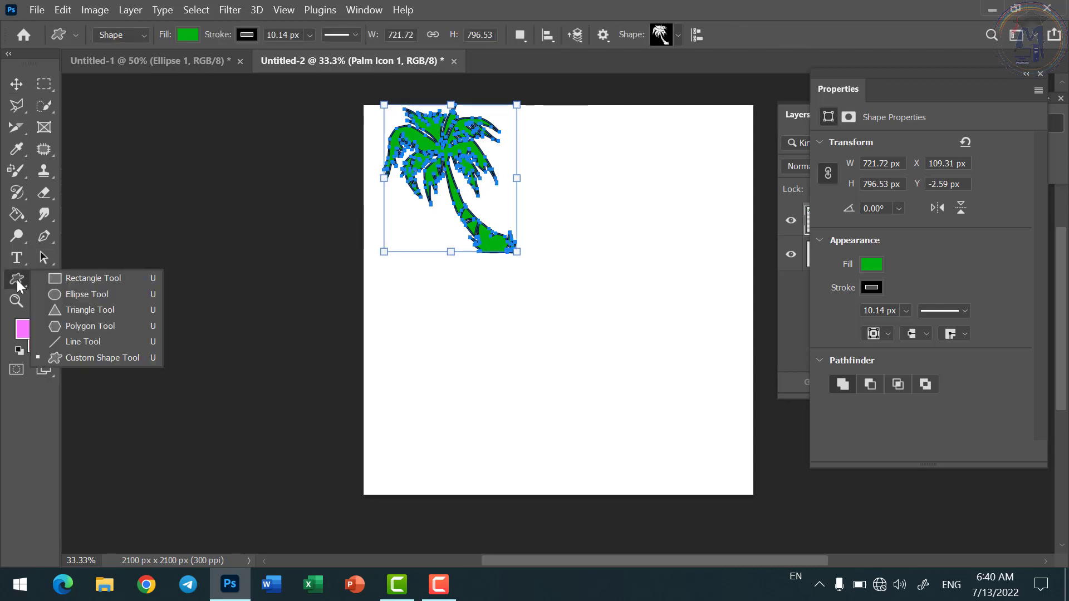
pyautogui.click(105, 354)
pyautogui.click(679, 36)
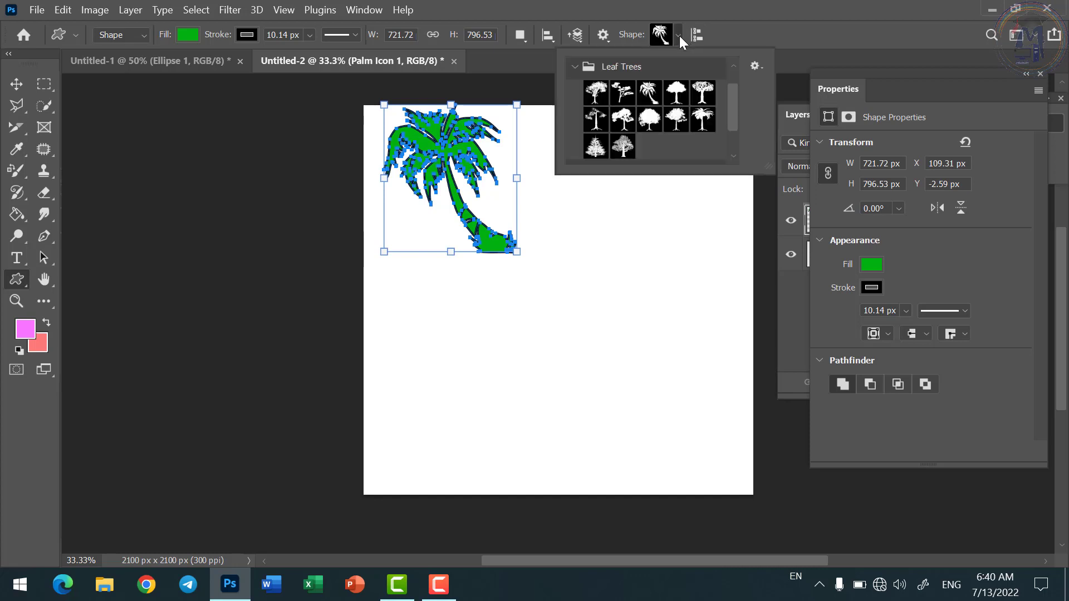
pyautogui.click(576, 68)
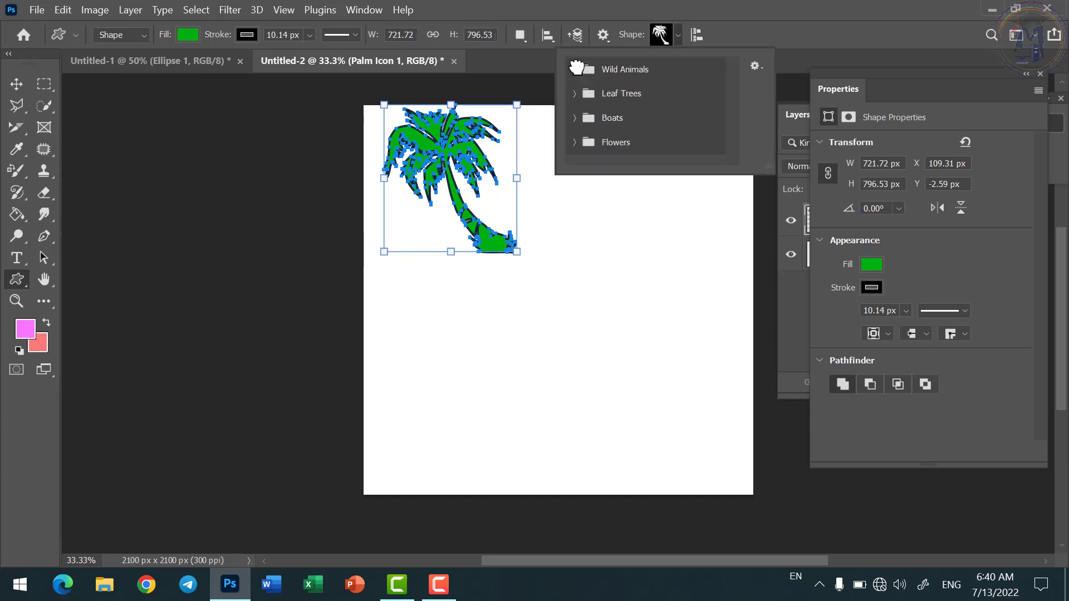
pyautogui.click(579, 118)
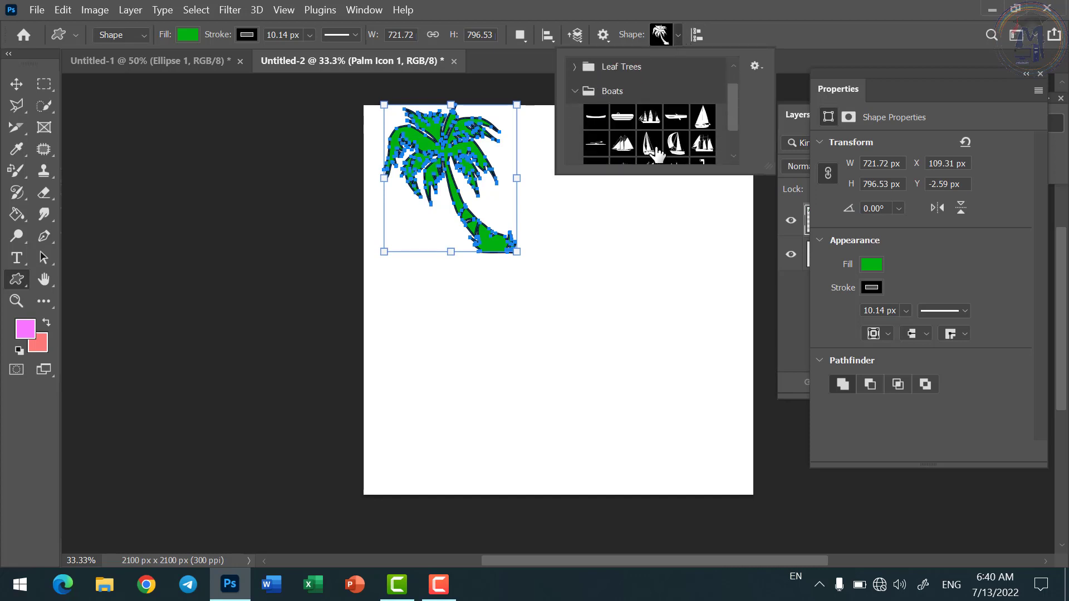
pyautogui.scroll(-1, 662, 150)
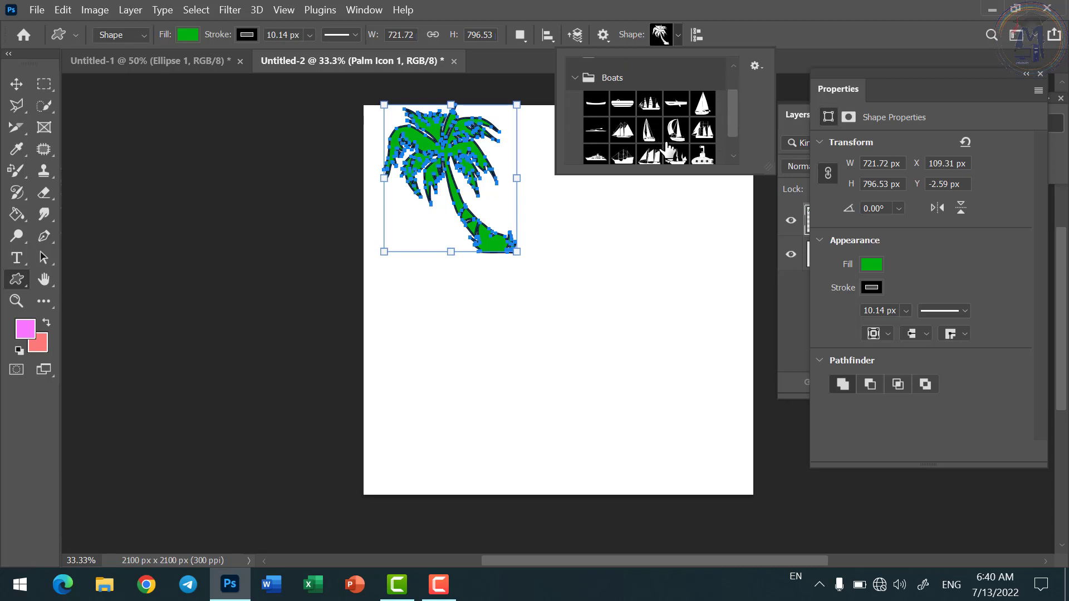
pyautogui.scroll(-1, 668, 150)
pyautogui.click(652, 133)
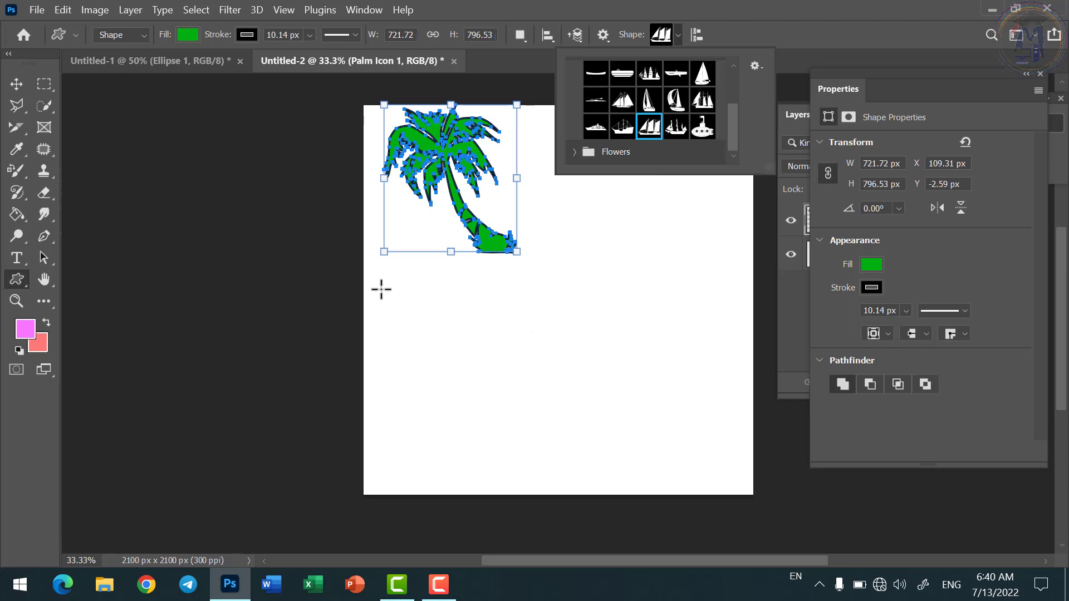
pyautogui.moveTo(381, 289); pyautogui.dragTo(594, 443)
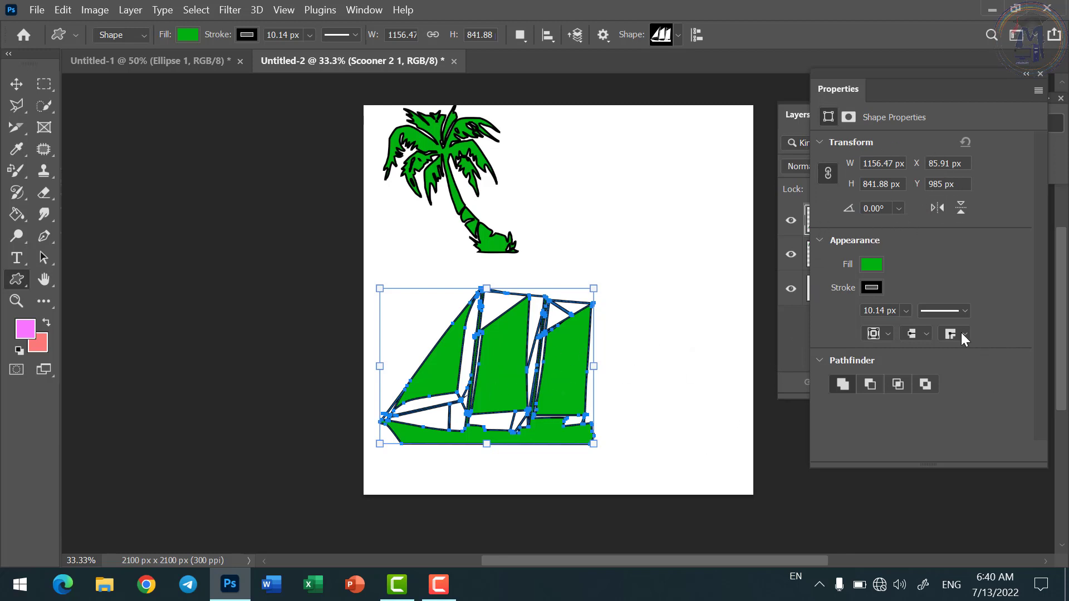
pyautogui.press('Delete')
# Step: Create a 721.72 by 796.53 px rectangle with 0 px radii, placed from its center near the middle of the canvas
pyautogui.rightClick(11, 283)
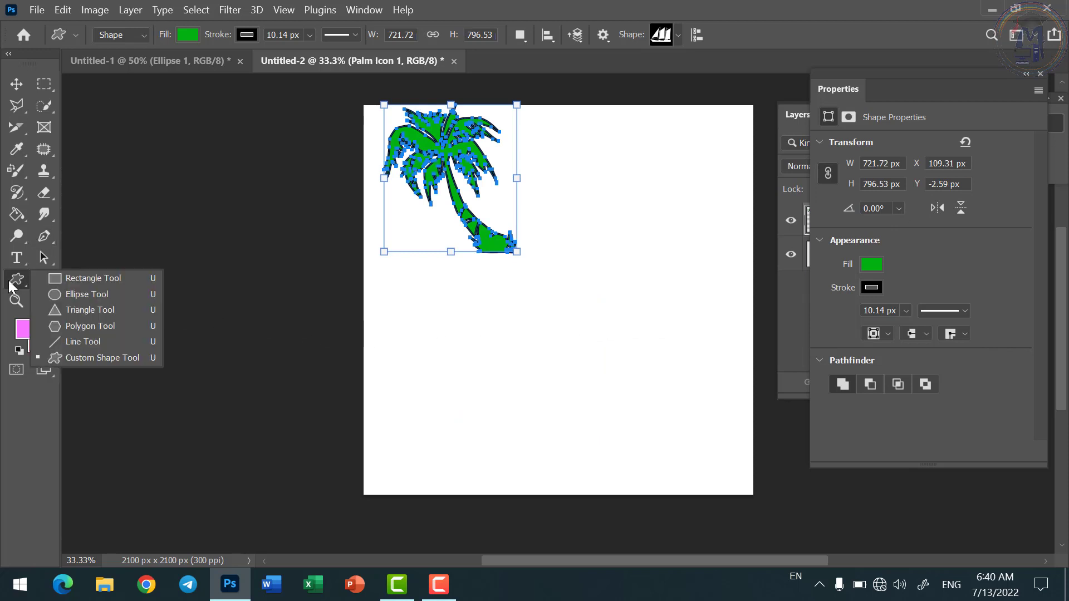
pyautogui.click(68, 277)
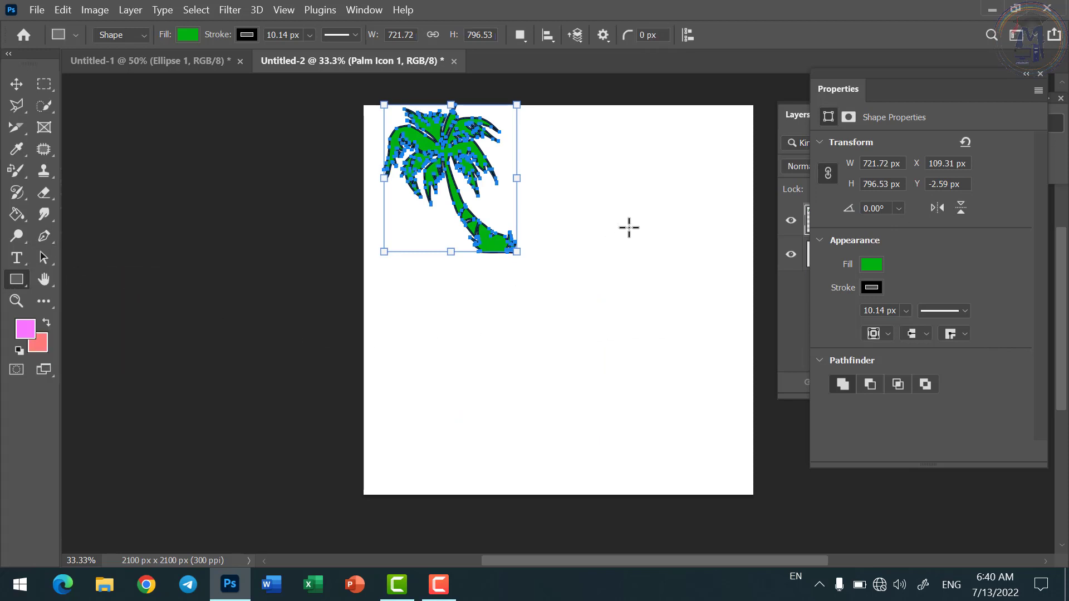
pyautogui.click(554, 274)
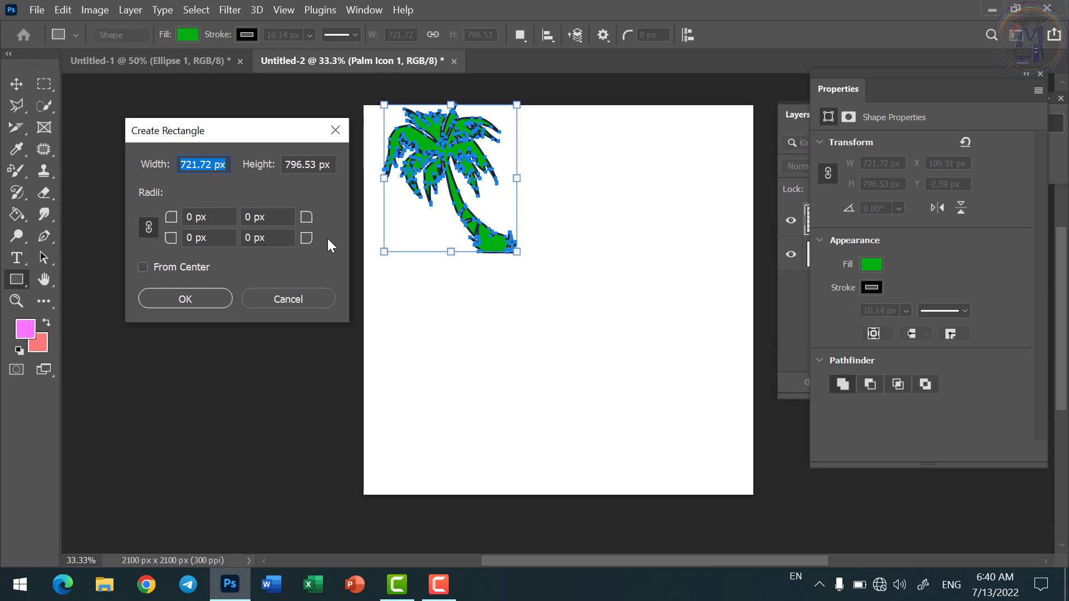
pyautogui.click(143, 267)
pyautogui.click(182, 300)
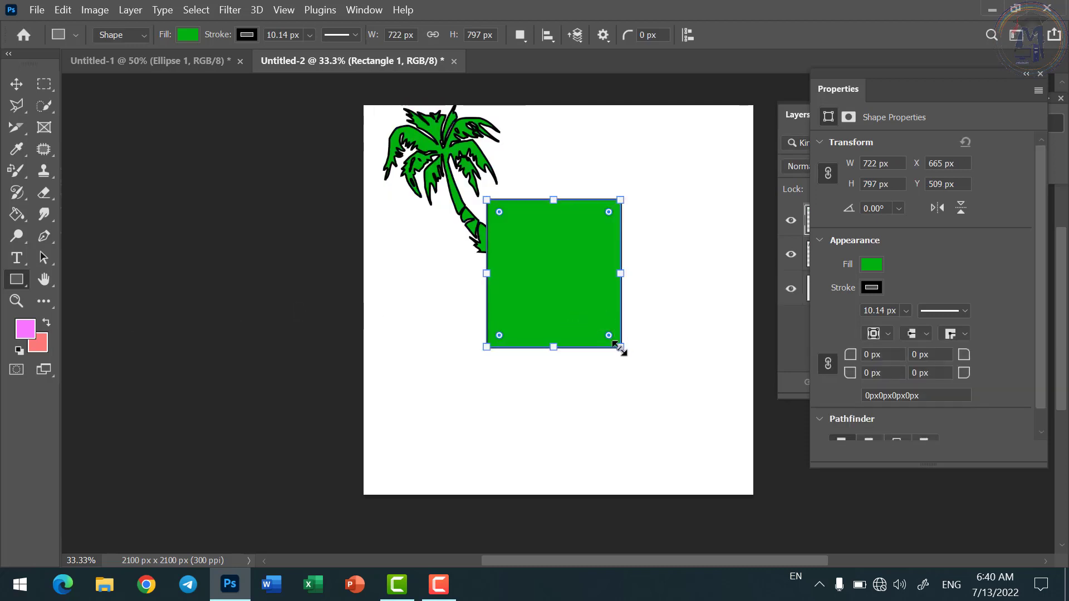
# Step: Enlarge the rectangle to about 893 by 926 px, and undo the resize, the rectangle and the palm's scaling
pyautogui.moveTo(620, 347); pyautogui.dragTo(654, 371)
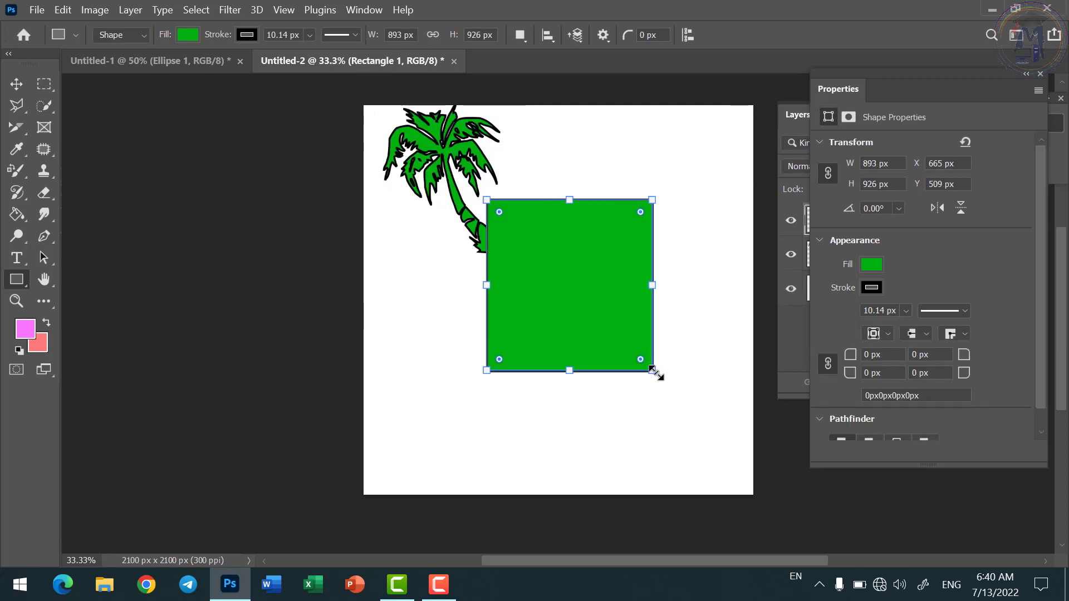
pyautogui.hotkey('ctrl', 'z')
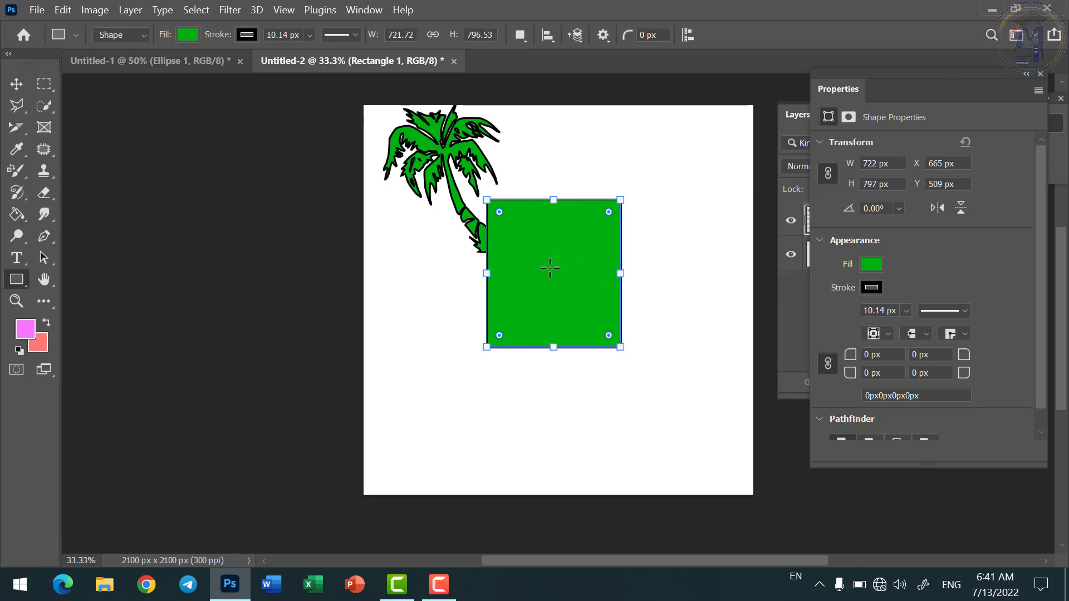
pyautogui.hotkey('ctrl', 'z')
pyautogui.hotkey('ctrl', 'z')
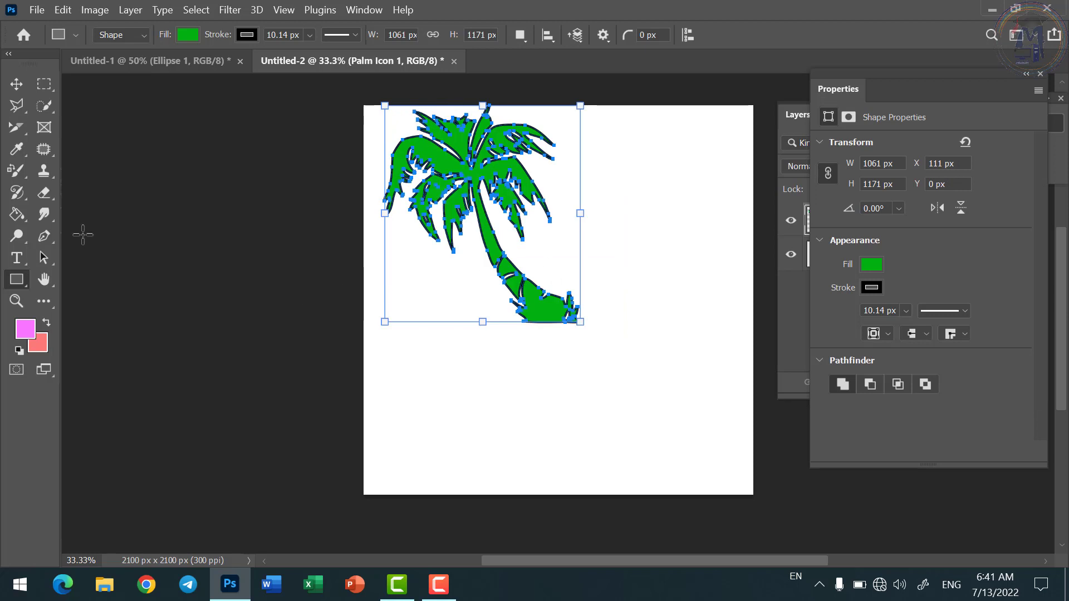
pyautogui.click(15, 286)
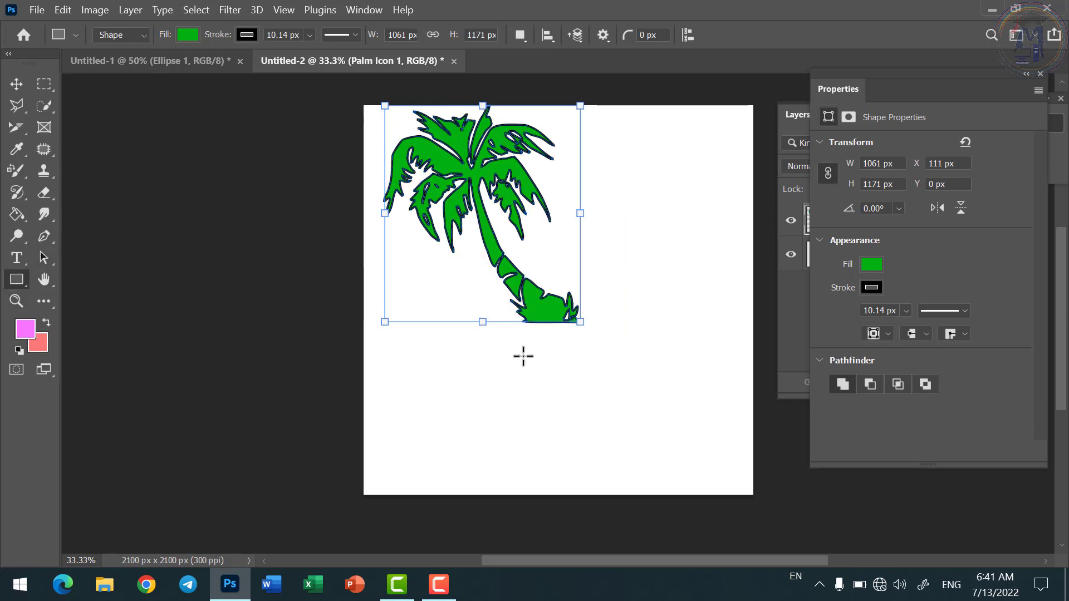
pyautogui.click(483, 329)
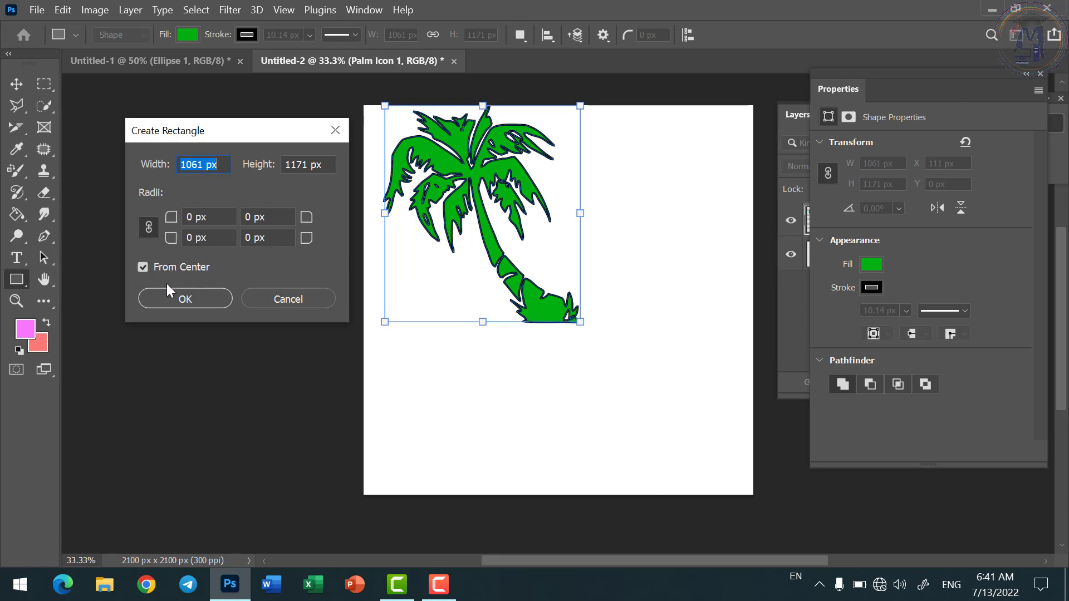
pyautogui.click(286, 296)
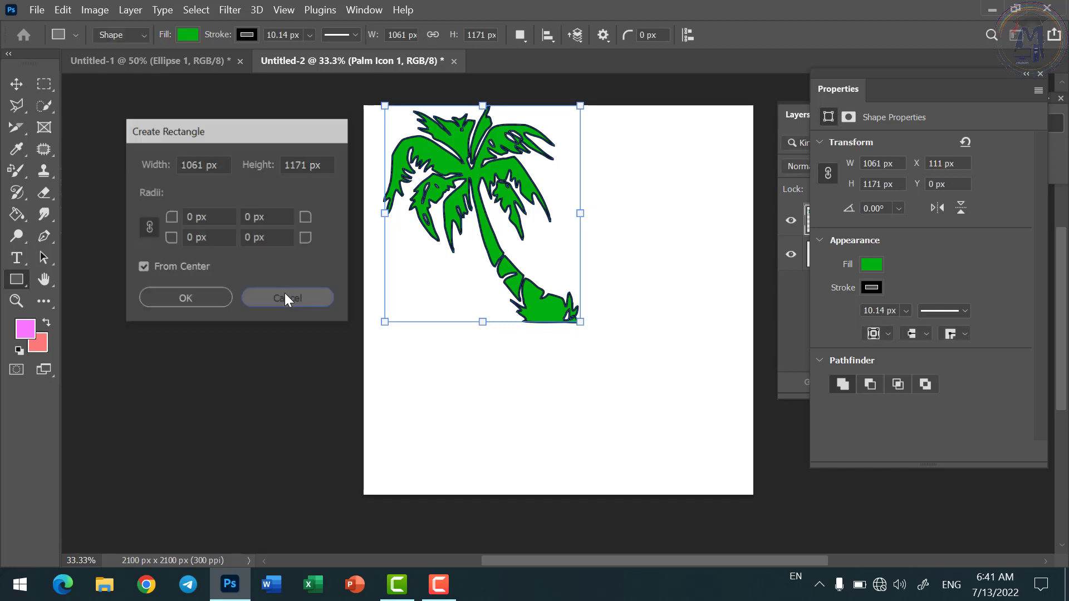
# Step: Choose the five-petal flower preset from the Flowers group for the Custom Shape tool
pyautogui.rightClick(22, 285)
pyautogui.click(84, 358)
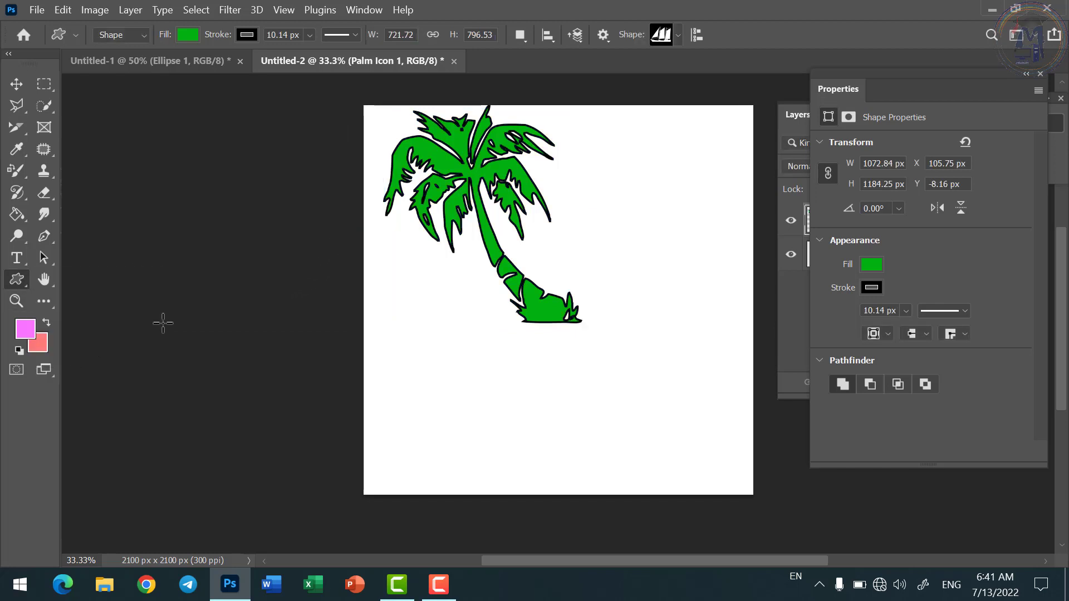
pyautogui.click(678, 35)
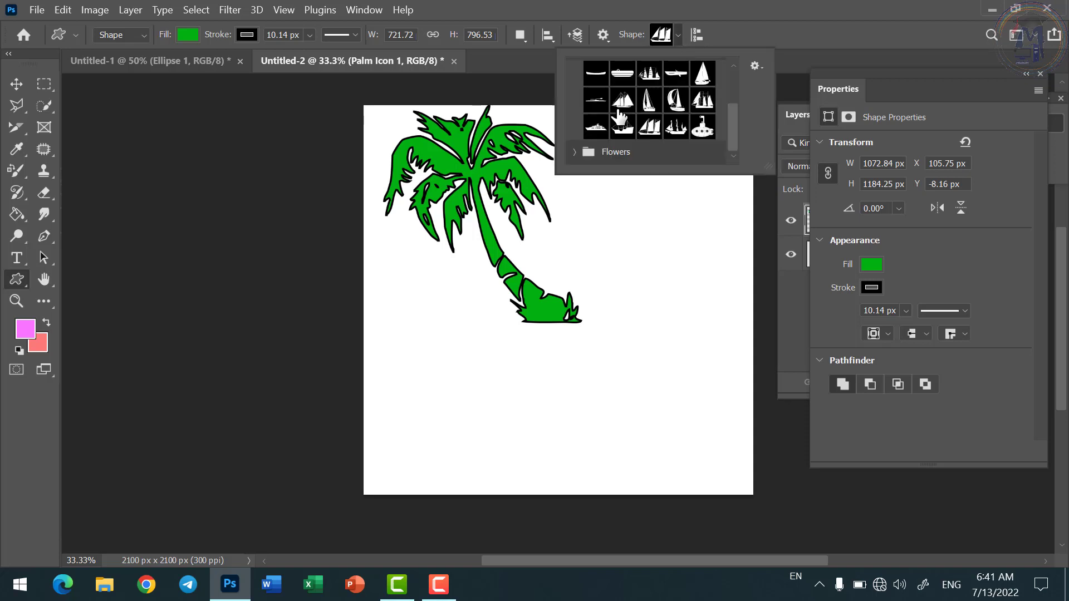
pyautogui.scroll(1, 596, 111)
pyautogui.scroll(1, 594, 105)
pyautogui.click(573, 90)
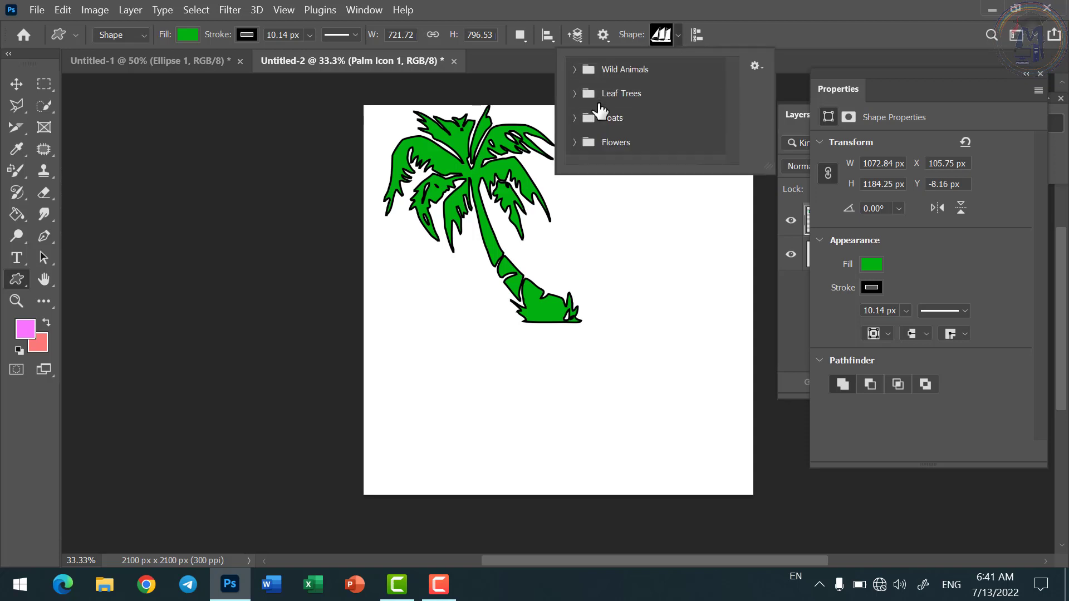
pyautogui.scroll(-1, 590, 141)
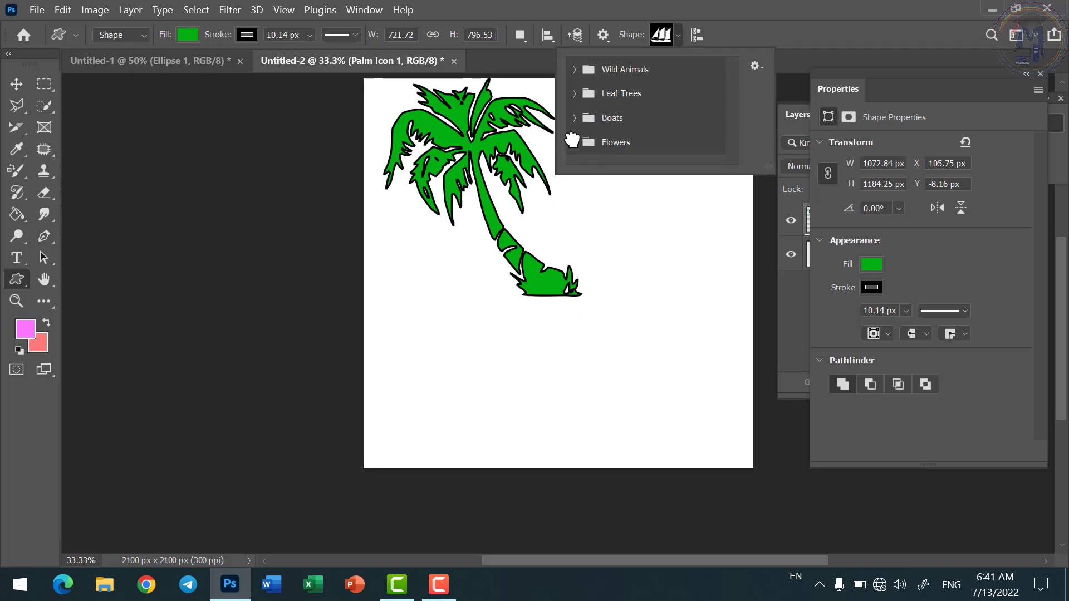
pyautogui.click(589, 143)
pyautogui.scroll(-1, 652, 160)
pyautogui.click(703, 128)
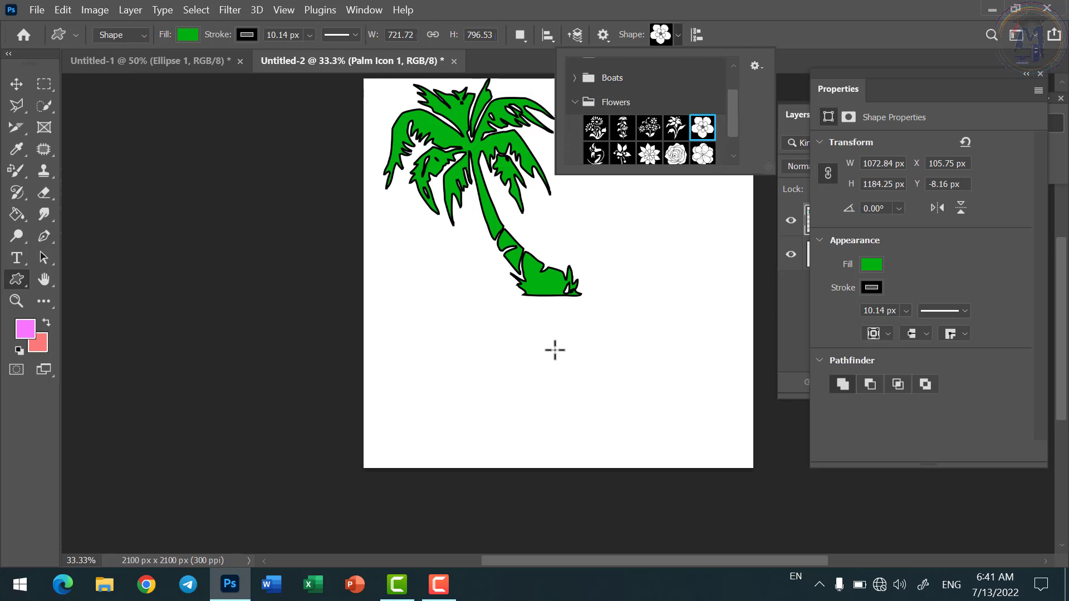
# Step: Create the flower at 721.72 by 796.53 px below the palm and enlarge it to about 986 by 848 px
pyautogui.click(553, 351)
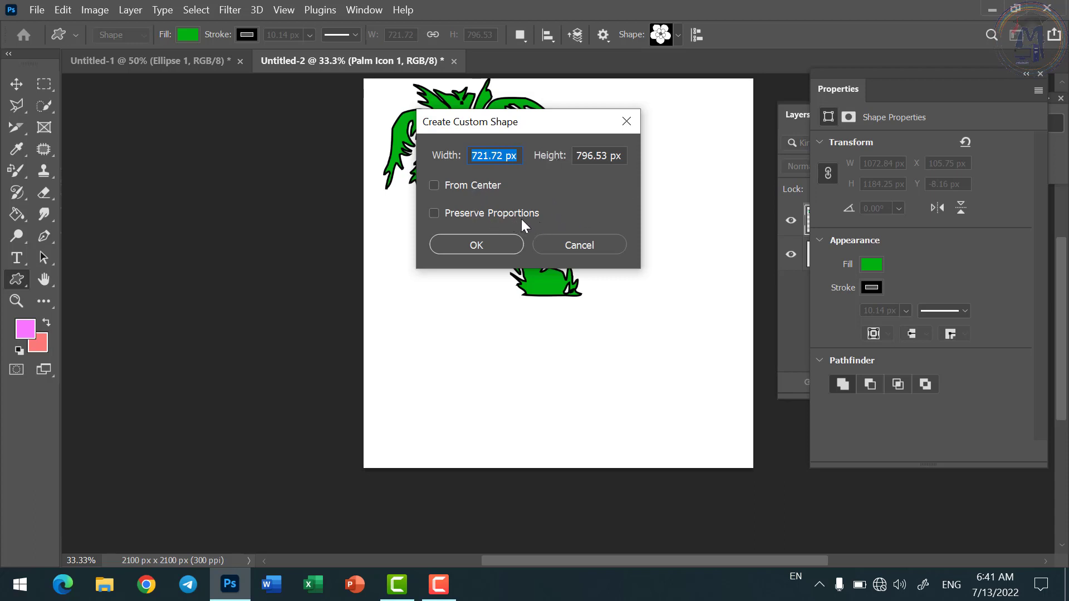
pyautogui.click(562, 246)
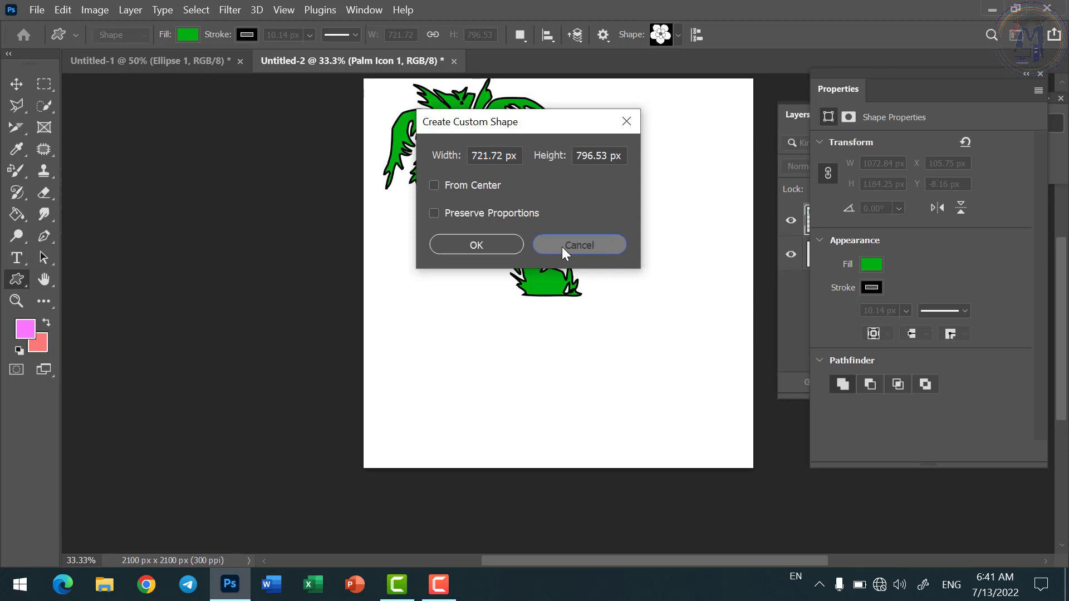
pyautogui.click(555, 320)
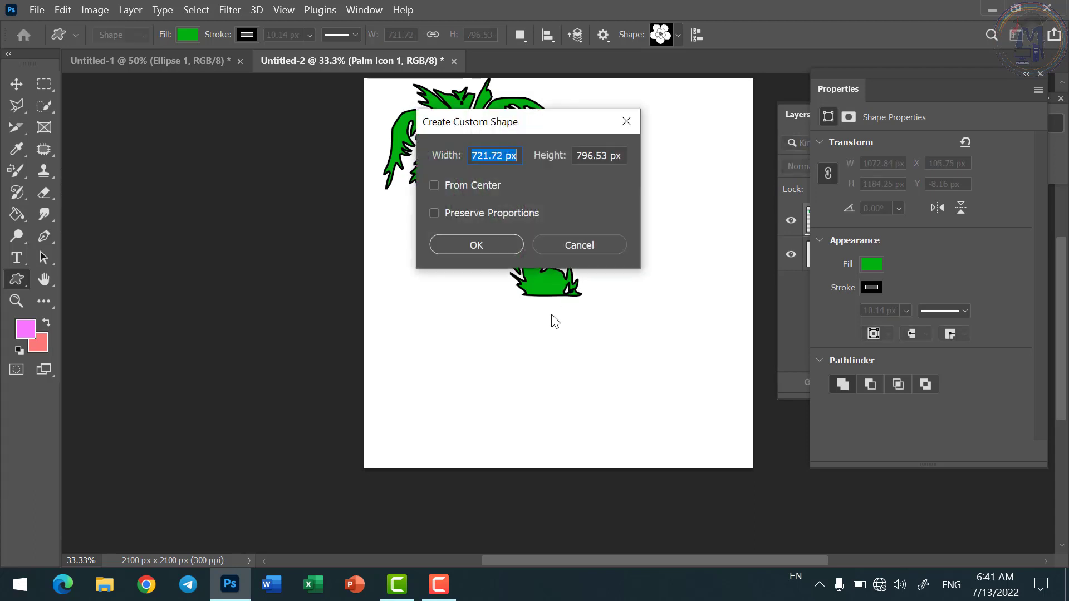
pyautogui.click(500, 249)
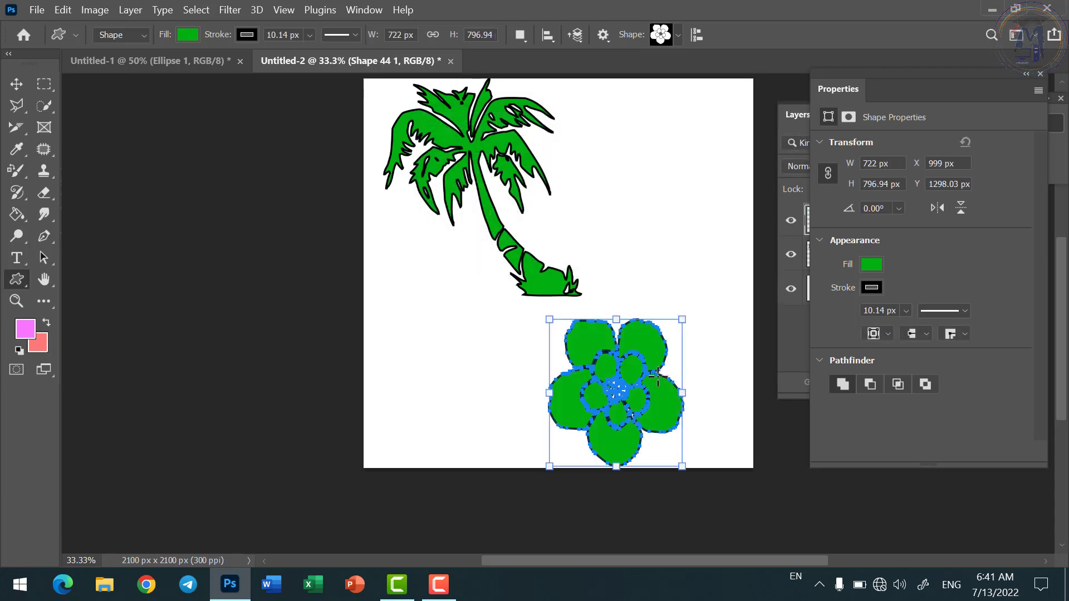
pyautogui.moveTo(549, 319); pyautogui.dragTo(500, 310)
pyautogui.moveTo(594, 312); pyautogui.dragTo(597, 308)
# Step: Give the flower a pink fill and a green stroke from the recently used colors
pyautogui.click(877, 264)
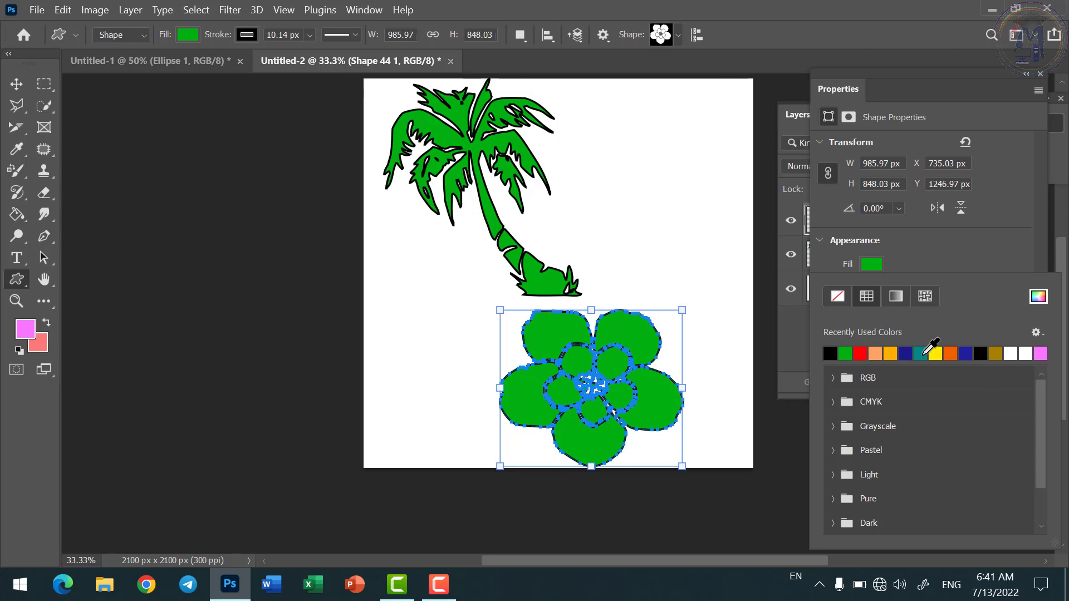
pyautogui.click(1040, 354)
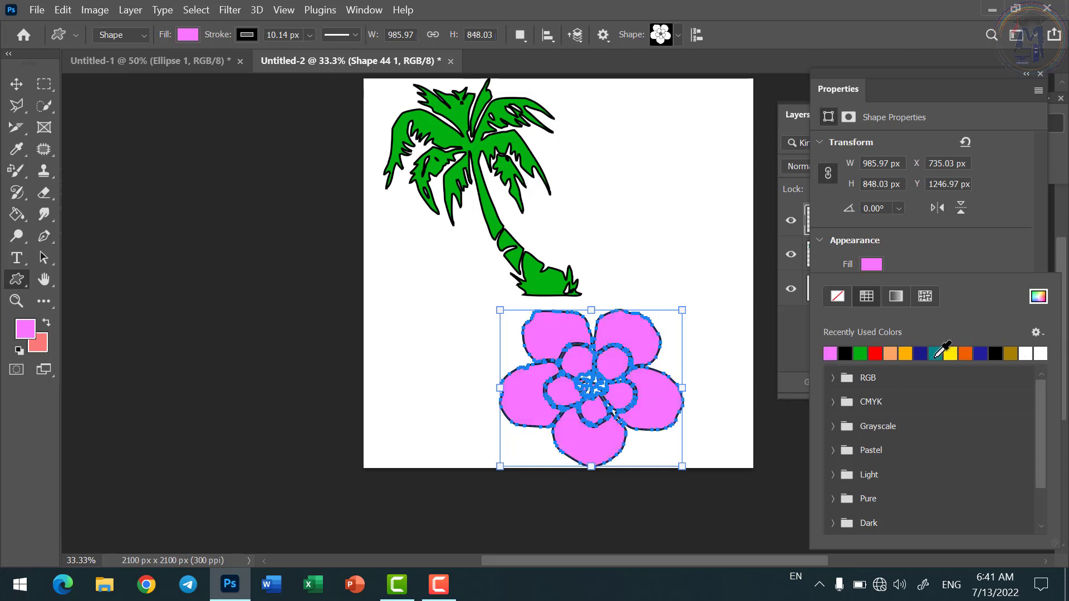
pyautogui.click(876, 269)
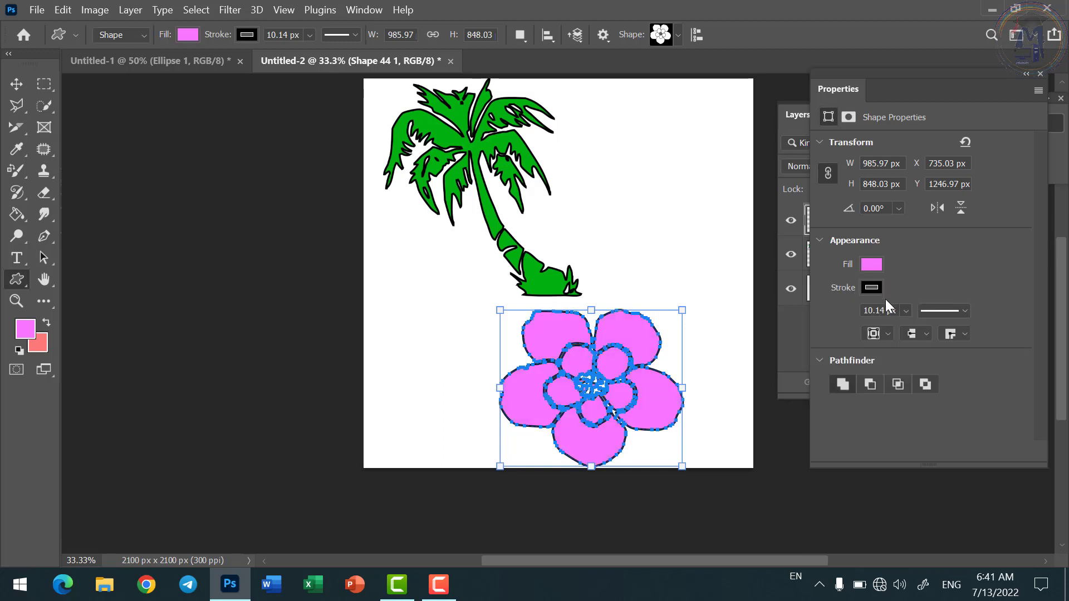
pyautogui.click(876, 285)
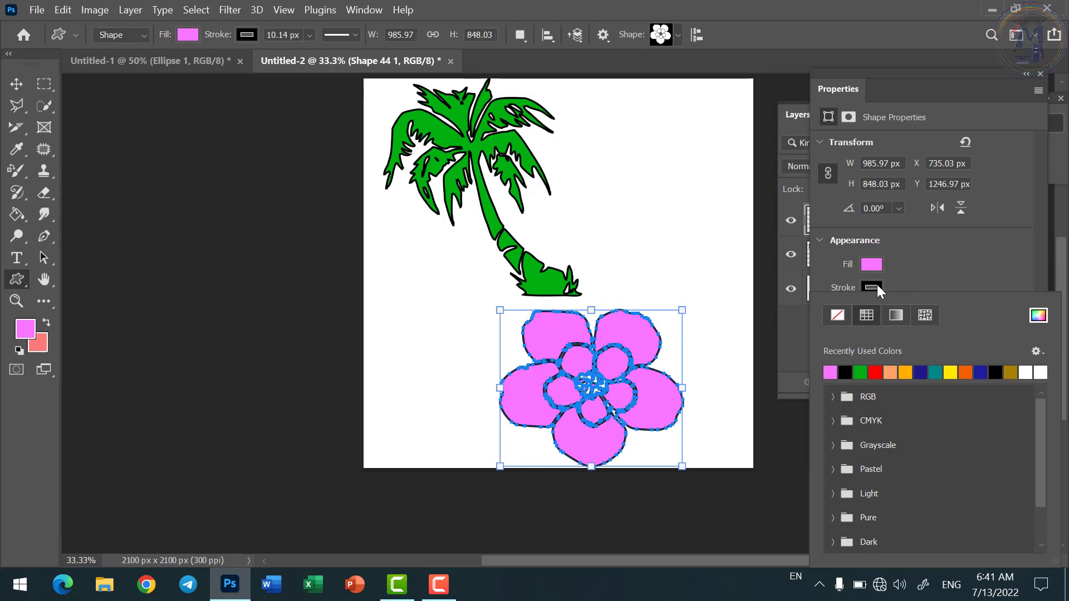
pyautogui.click(861, 372)
pyautogui.click(917, 236)
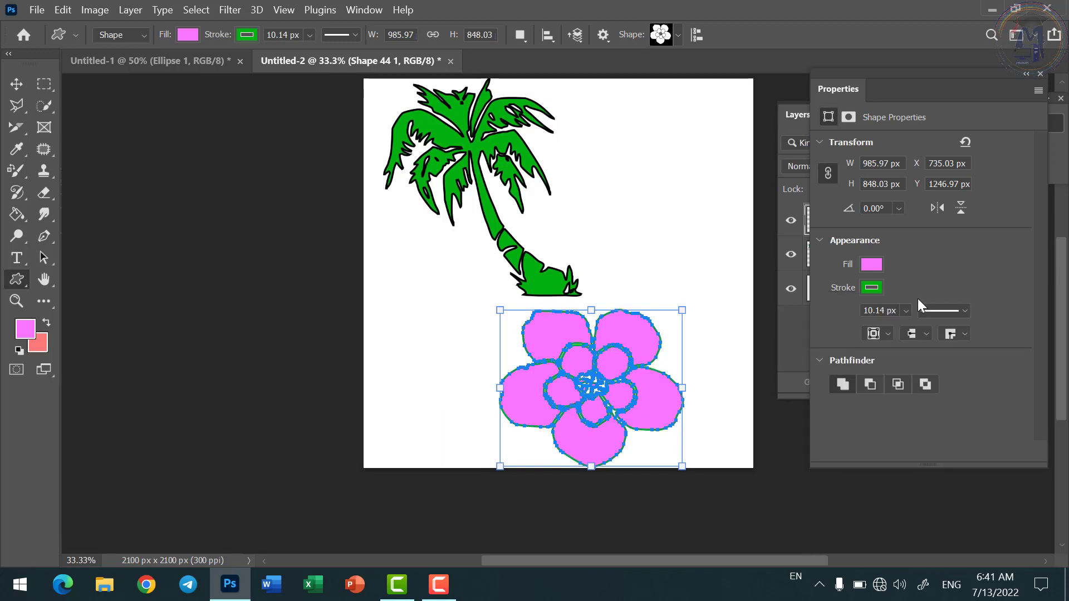
# Step: Set the flower's stroke width to 7.41 px and its line style to dotted
pyautogui.click(902, 310)
pyautogui.moveTo(914, 330); pyautogui.dragTo(907, 330)
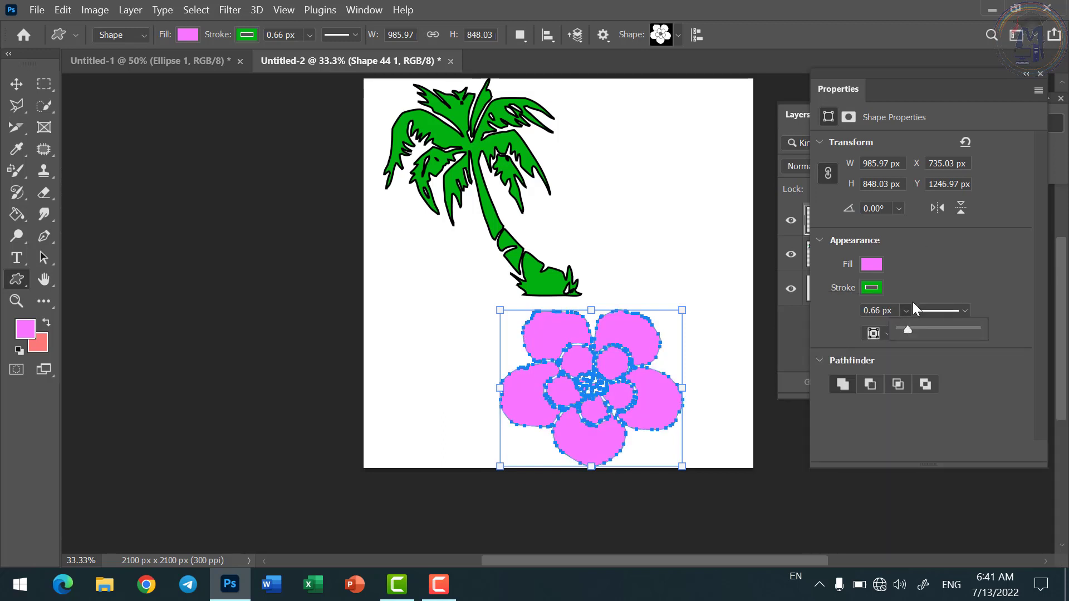
pyautogui.moveTo(911, 332); pyautogui.dragTo(914, 333)
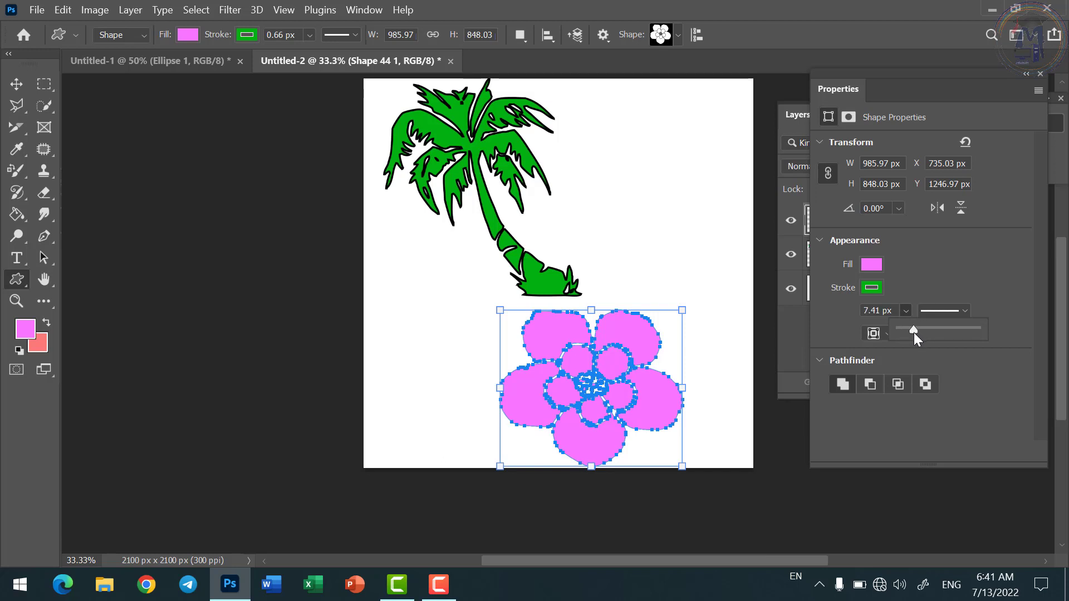
pyautogui.click(957, 310)
pyautogui.click(917, 414)
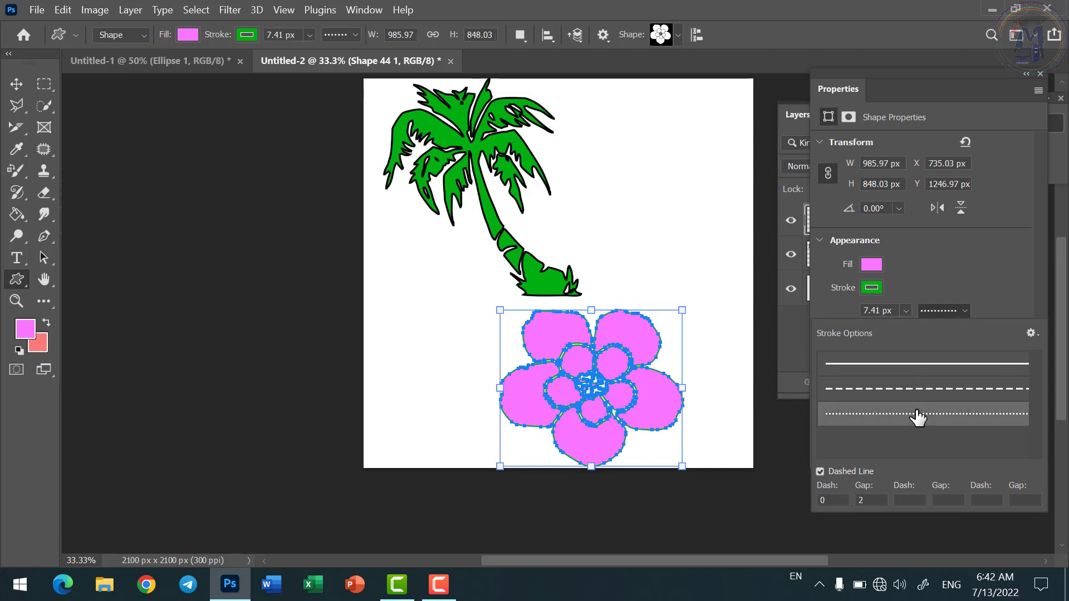
pyautogui.click(856, 301)
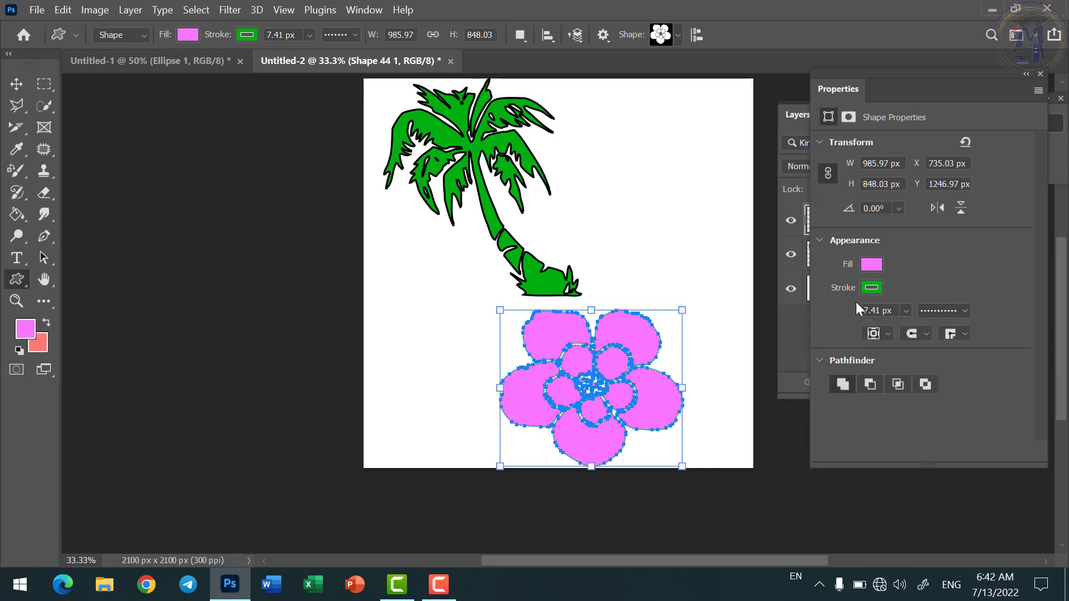
# Step: Deselect the flower and examine its dotted outline up close with the Move tool active
pyautogui.click(26, 82)
pyautogui.click(269, 115)
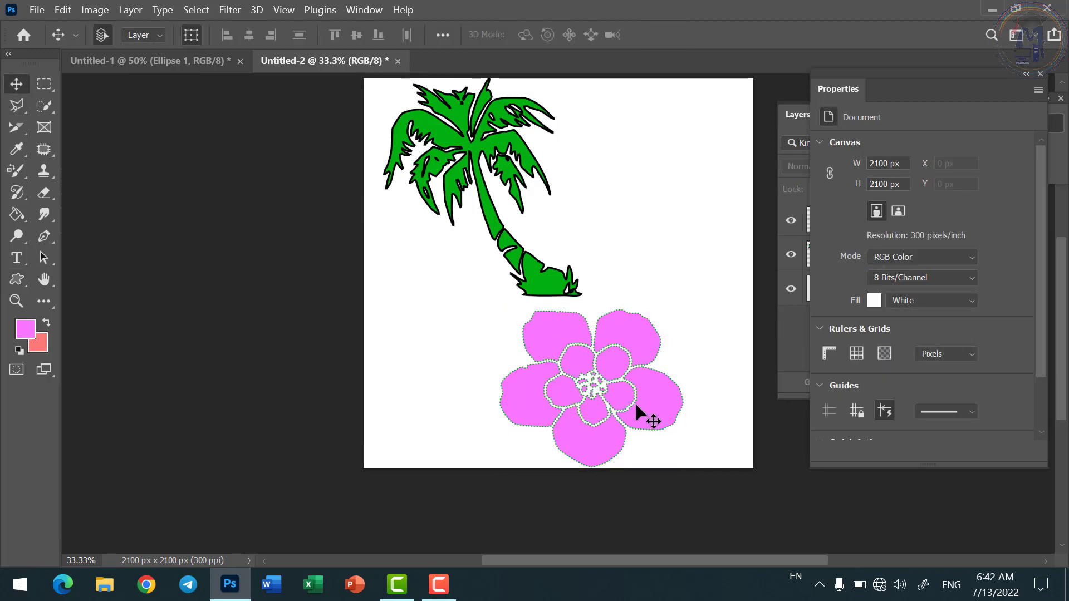
pyautogui.click(684, 381)
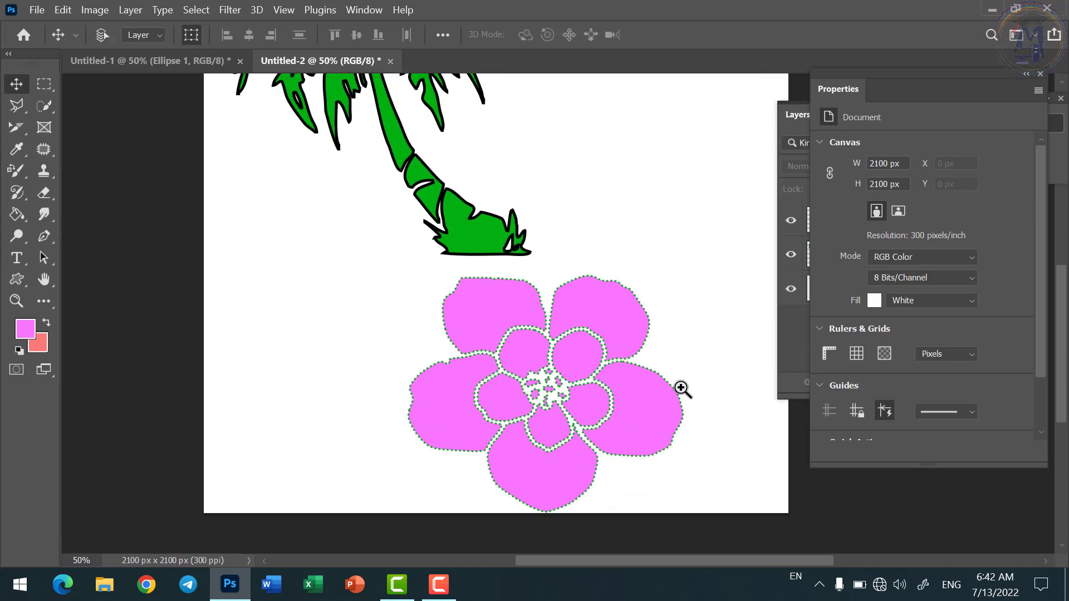
pyautogui.click(632, 397)
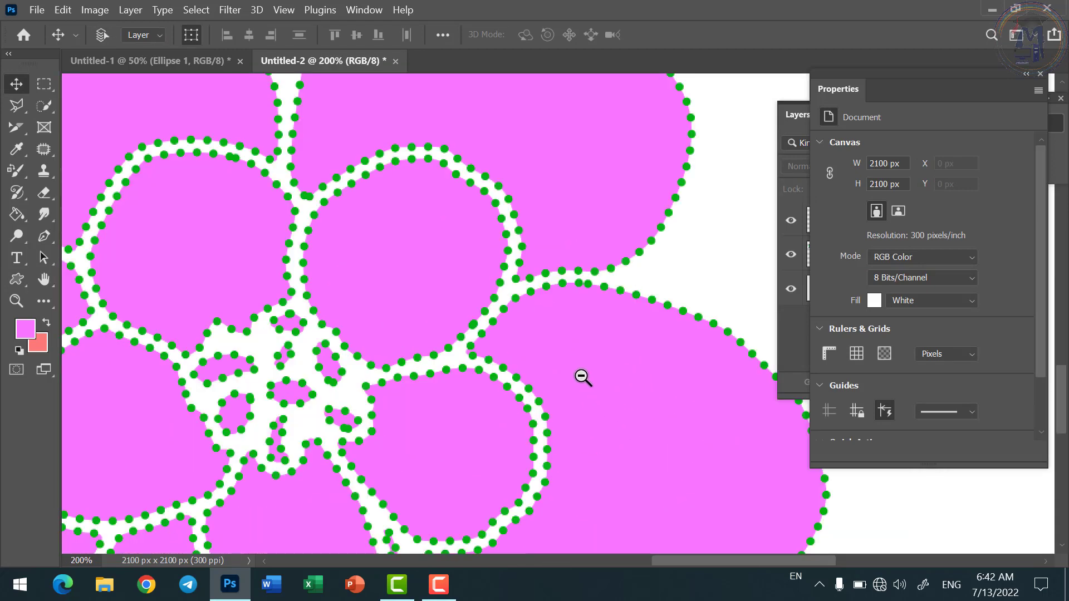
pyautogui.keyDown('alt'); pyautogui.click(583, 377); pyautogui.keyUp('alt')
pyautogui.keyDown('alt'); pyautogui.click(582, 375); pyautogui.keyUp('alt')
pyautogui.keyDown('alt'); pyautogui.click(579, 373); pyautogui.keyUp('alt')
pyautogui.click(551, 366)
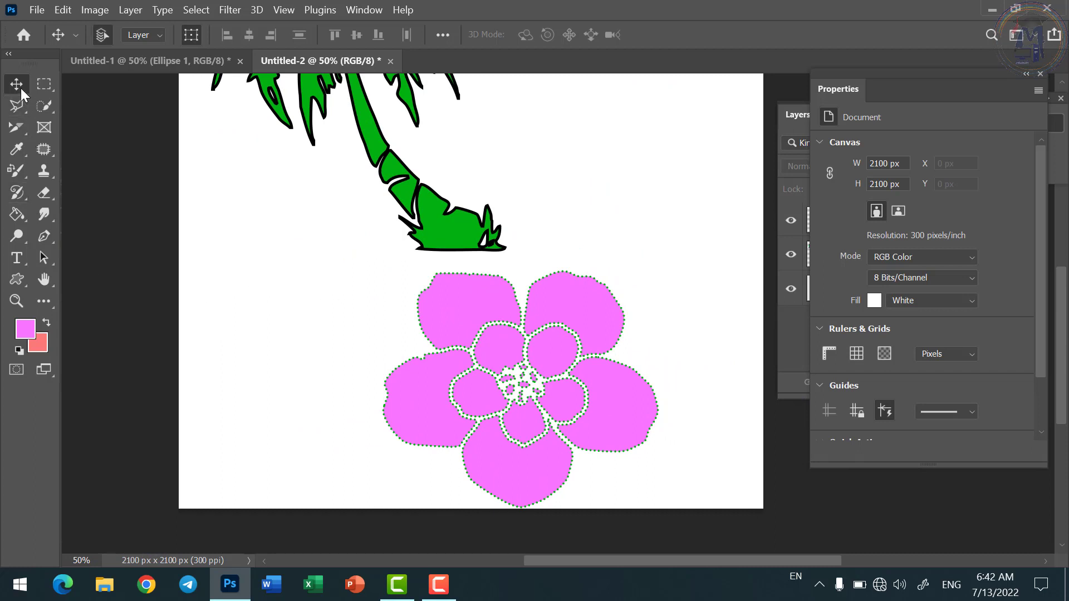
# Step: Delete the flower and the palm so that the canvas is empty
pyautogui.click(579, 393)
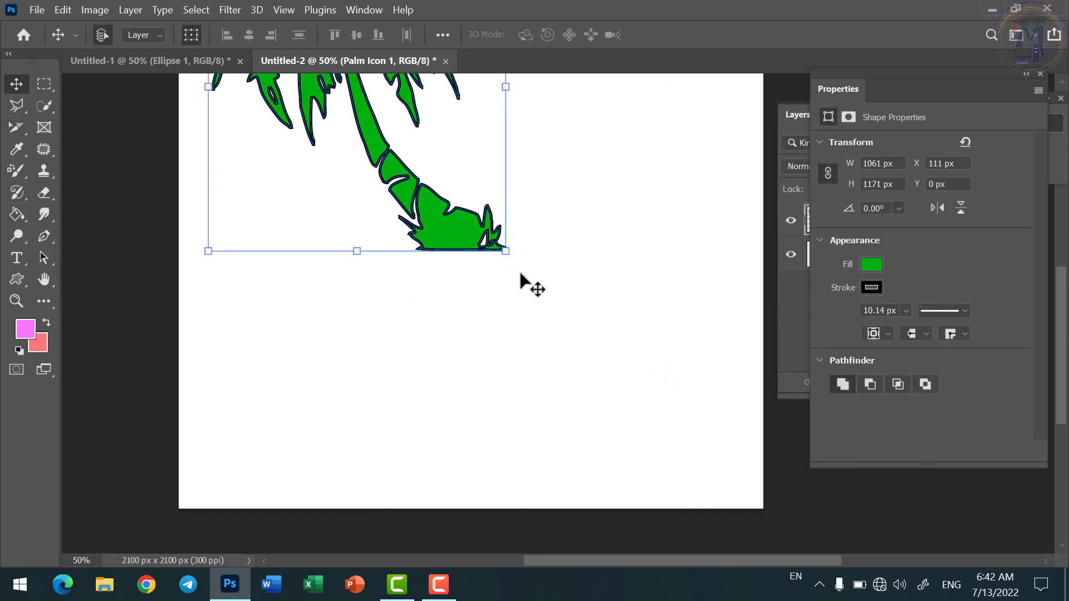
pyautogui.press('Delete')
pyautogui.click(448, 220)
pyautogui.scroll(2, 480, 264)
pyautogui.press('Delete')
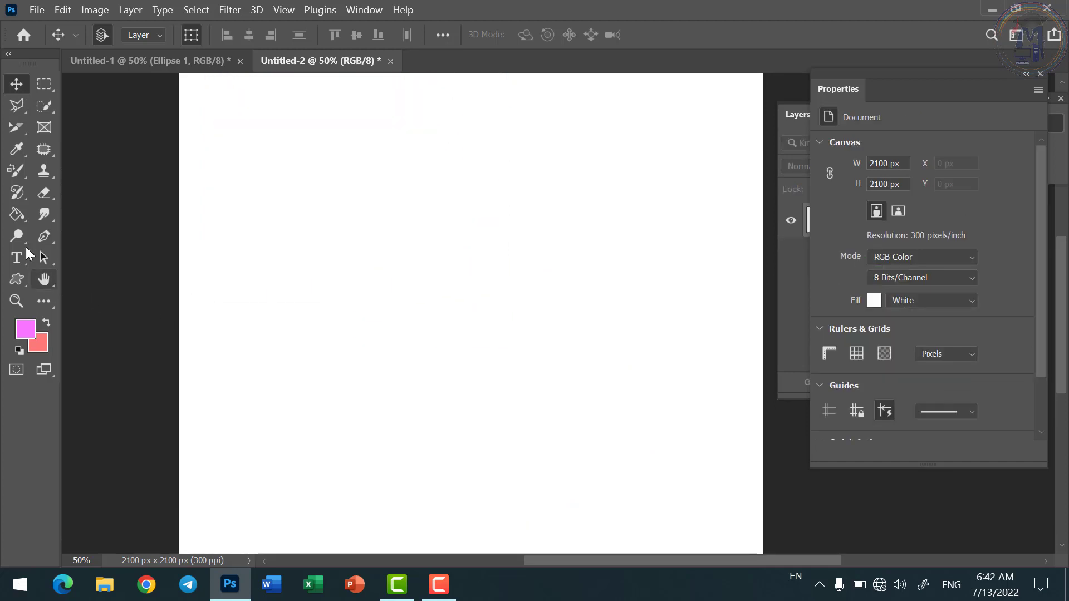
# Step: Try drawing three freehand rectangles on the empty canvas with the Rectangle tool, undoing each one
pyautogui.click(17, 279)
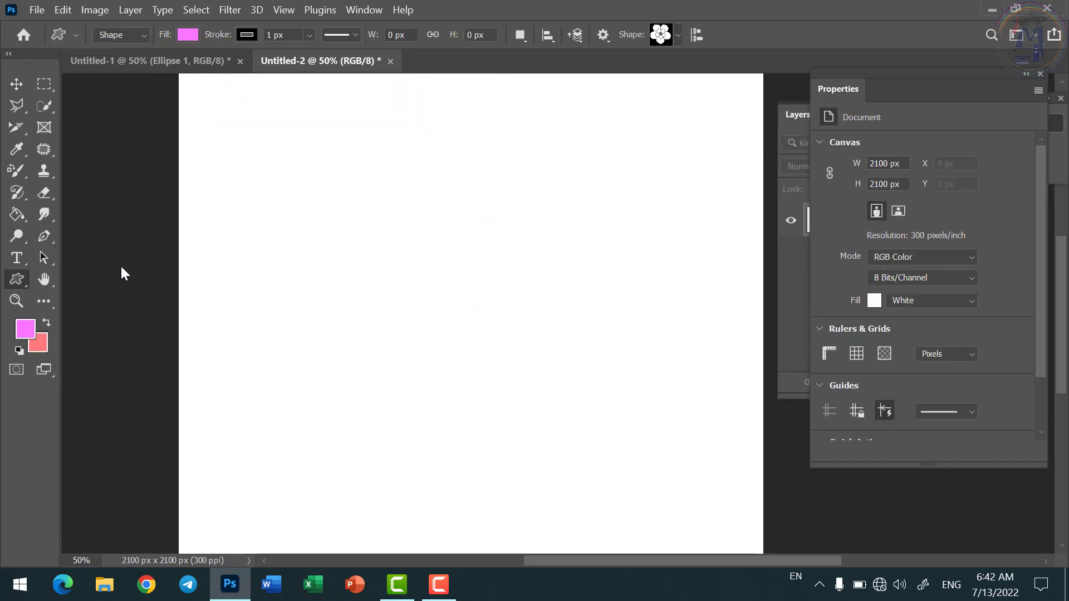
pyautogui.hotkey('shift', 'u')
pyautogui.scroll(1, 401, 264)
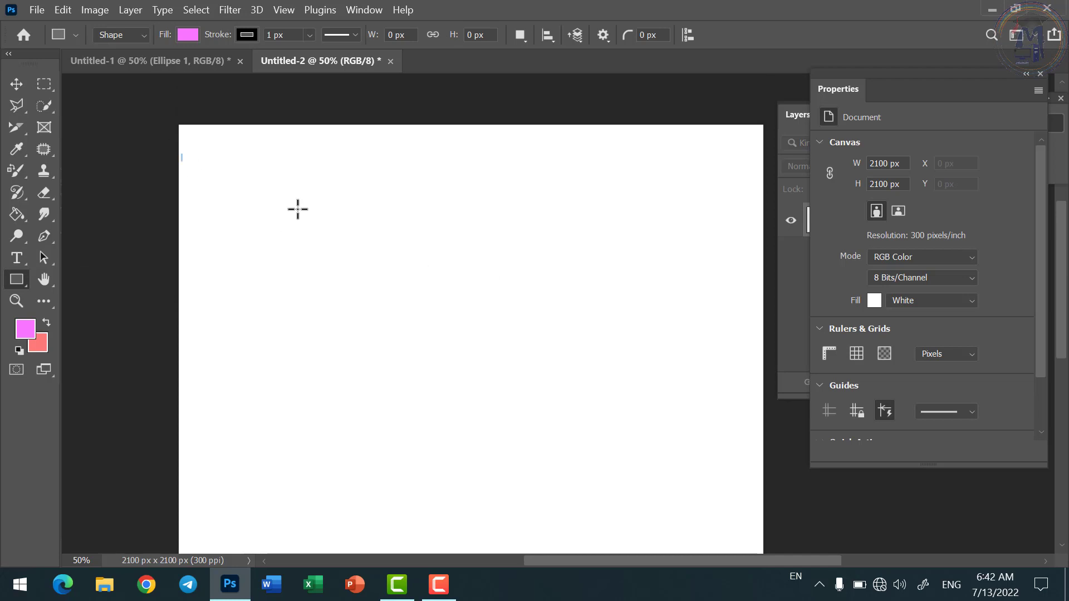
pyautogui.moveTo(298, 209); pyautogui.dragTo(787, 226)
pyautogui.hotkey('ctrl', 'z')
pyautogui.moveTo(278, 245); pyautogui.dragTo(673, 315)
pyautogui.hotkey('ctrl', 'z')
pyautogui.moveTo(473, 299); pyautogui.dragTo(682, 401)
pyautogui.hotkey('ctrl', 'z')
# Step: Create a 100 by 100 px rectangle with 0 px radii, not placed from its center, and undo it
pyautogui.click(401, 276)
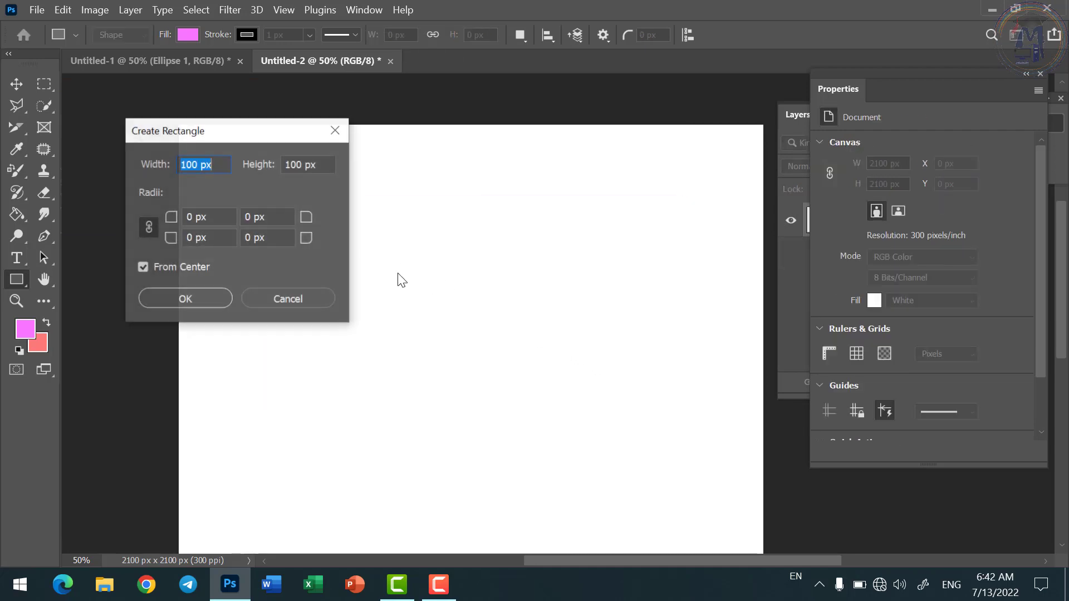
pyautogui.click(146, 267)
pyautogui.click(186, 301)
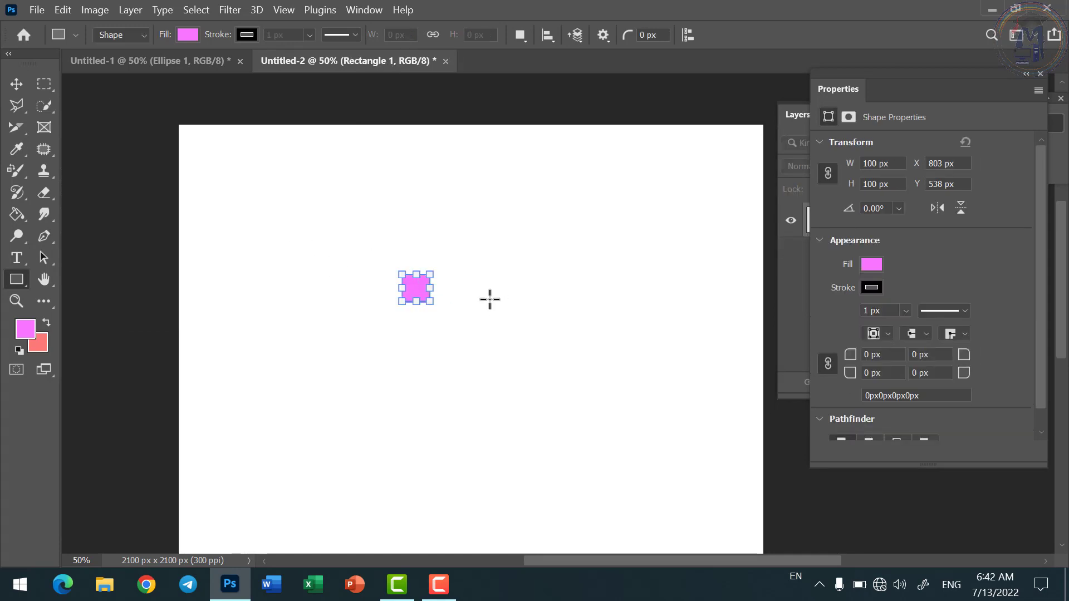
pyautogui.hotkey('ctrl', 'z')
# Step: Draw a pink band across the full canvas width near its upper edge, about 2100 by 138 px, and duplicate its layer
pyautogui.moveTo(177, 148); pyautogui.dragTo(763, 168)
pyautogui.moveTo(174, 163); pyautogui.dragTo(176, 163)
pyautogui.hotkey('ctrl', 'j')
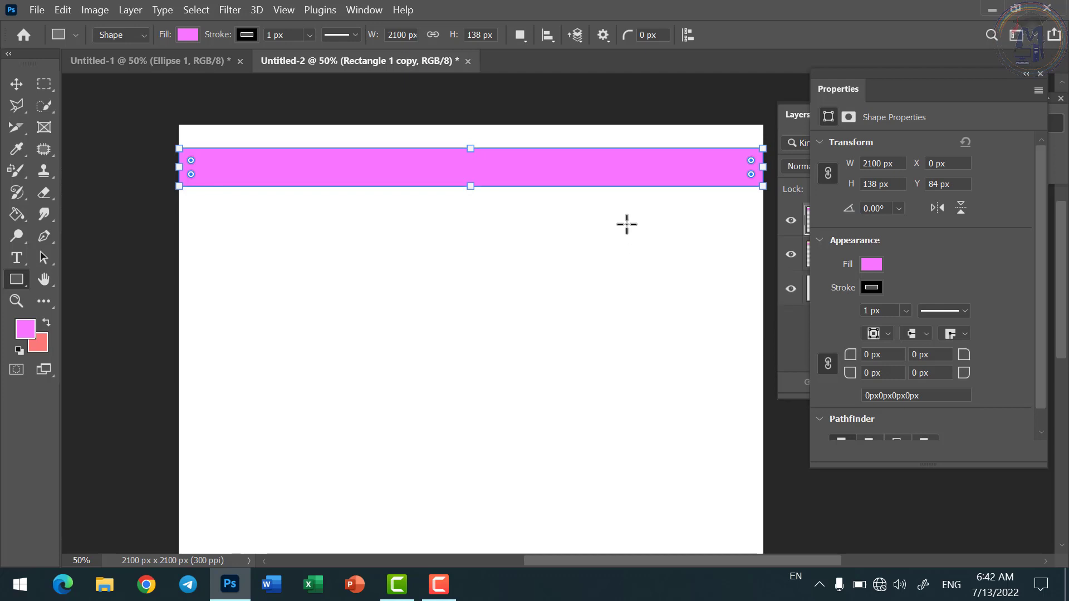
# Step: Move the copied pink band below the first one, to Y 344 px, and duplicate its layer several times
pyautogui.moveTo(607, 199); pyautogui.dragTo(600, 283)
pyautogui.hotkey('ctrl', 'z')
pyautogui.hotkey('ctrl', 'z')
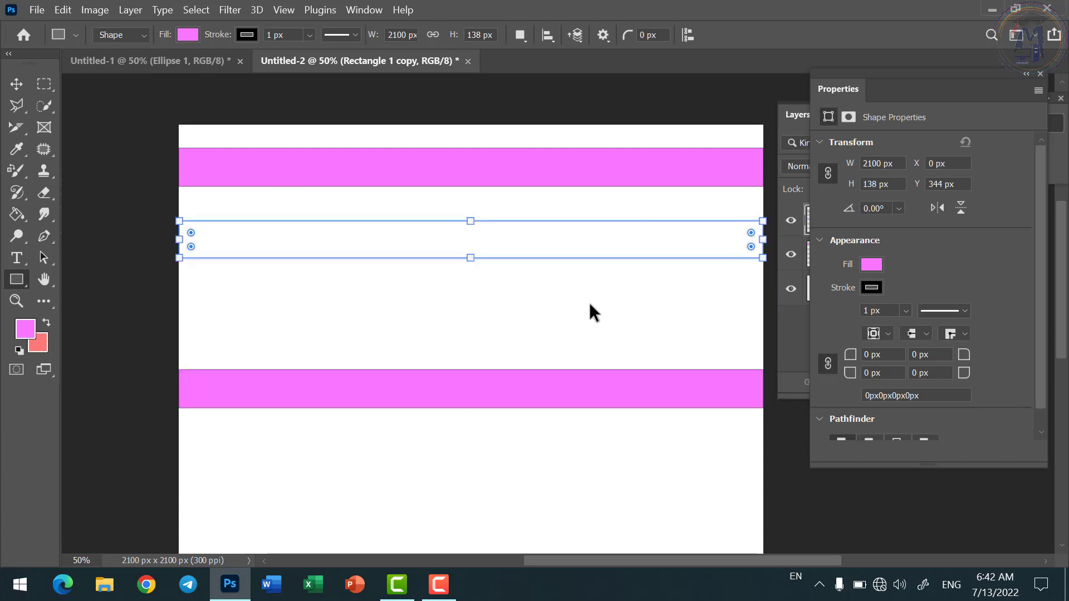
pyautogui.hotkey('ctrl', 'j')
pyautogui.hotkey('ctrl', 'j')
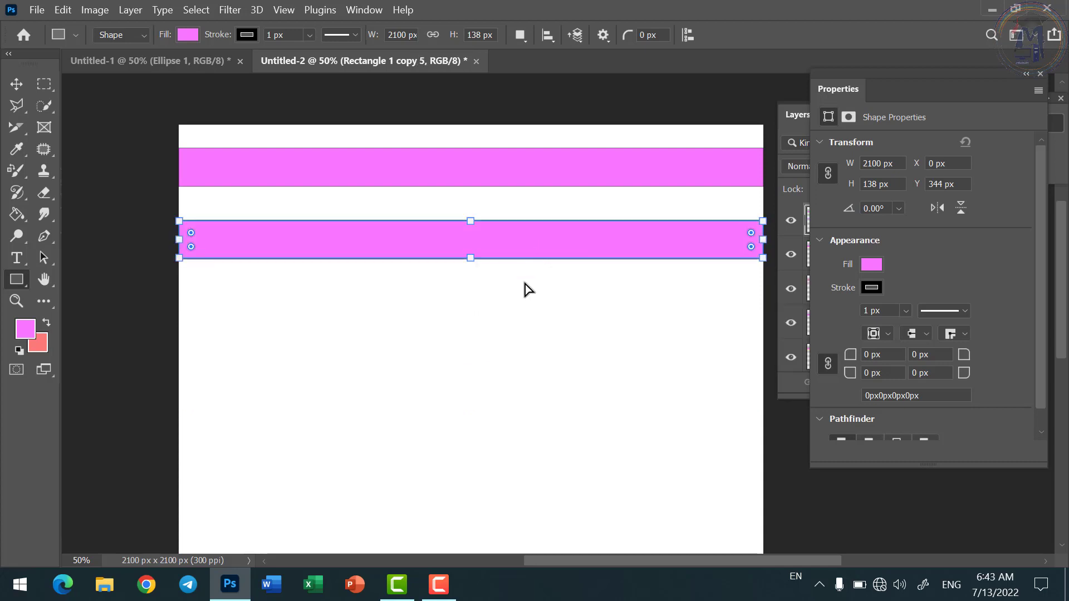
# Step: Try moving the stacked band copies down with the Rectangle tool active, the first to Y 573 px, and undo the moves
pyautogui.moveTo(525, 282); pyautogui.dragTo(526, 307)
pyautogui.scroll(-4, 529, 303)
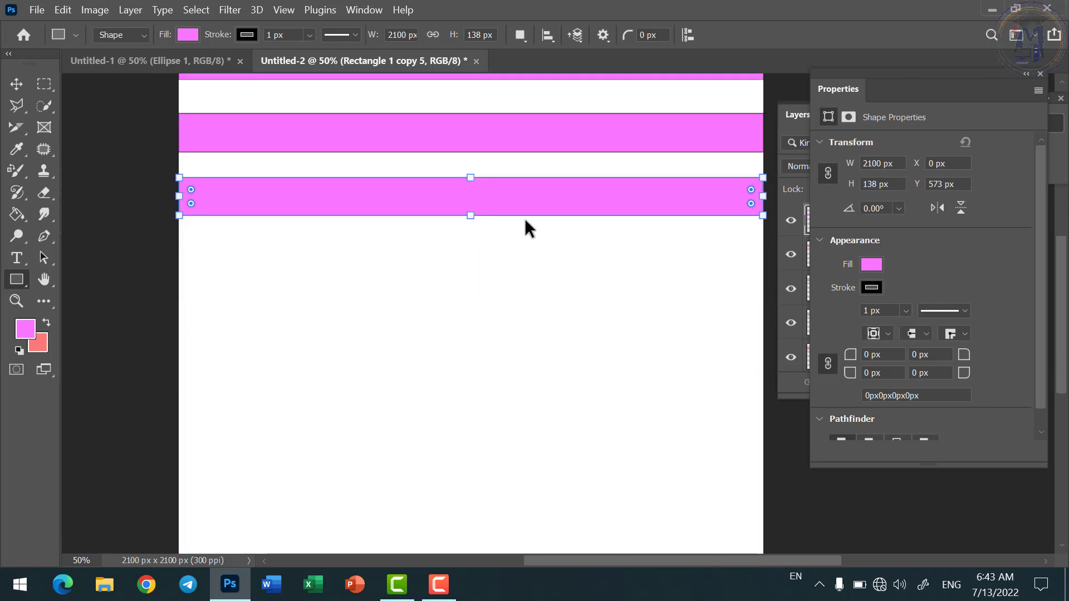
pyautogui.moveTo(522, 143); pyautogui.dragTo(530, 319)
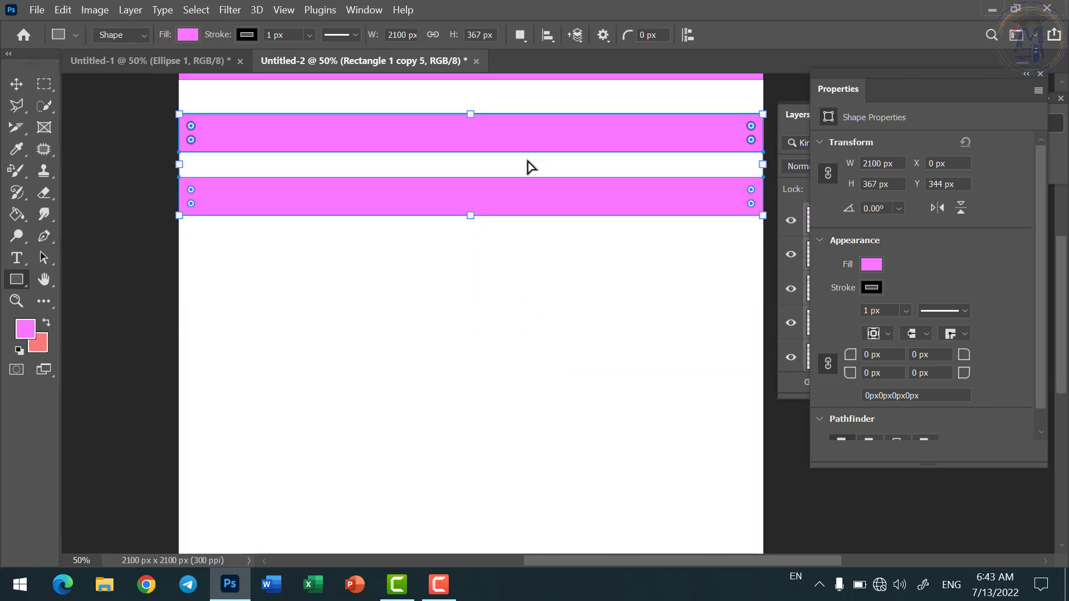
pyautogui.moveTo(527, 134); pyautogui.dragTo(527, 162)
pyautogui.hotkey('ctrl', 'z')
pyautogui.scroll(3, 551, 282)
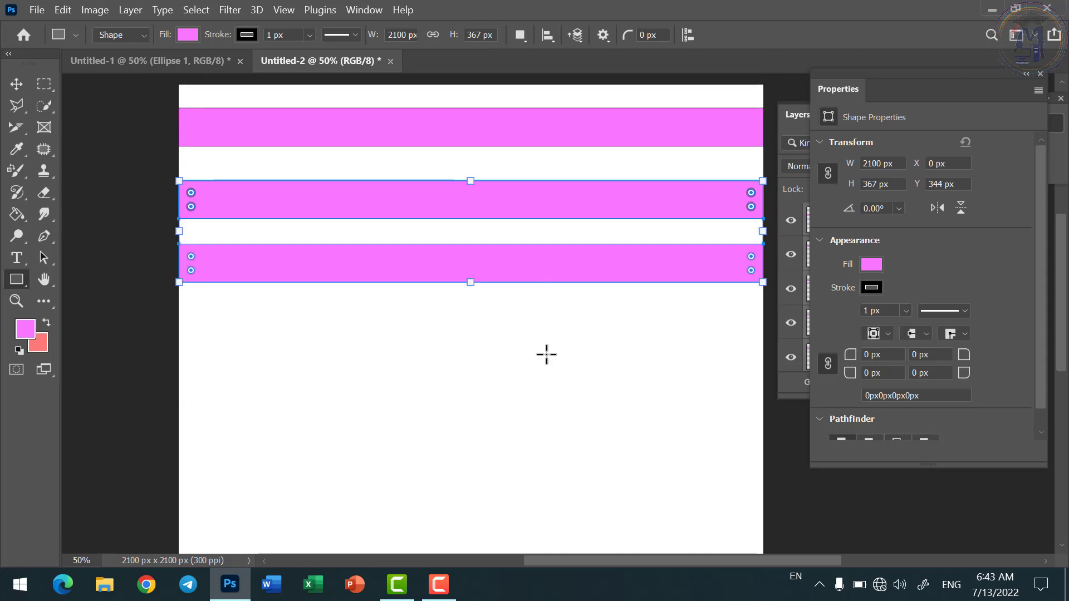
pyautogui.click(506, 278)
pyautogui.click(339, 132)
pyautogui.hotkey('ctrl', 'z')
# Step: Try moving the two pink bands down the canvas with the Move tool, and undo both moves
pyautogui.click(17, 84)
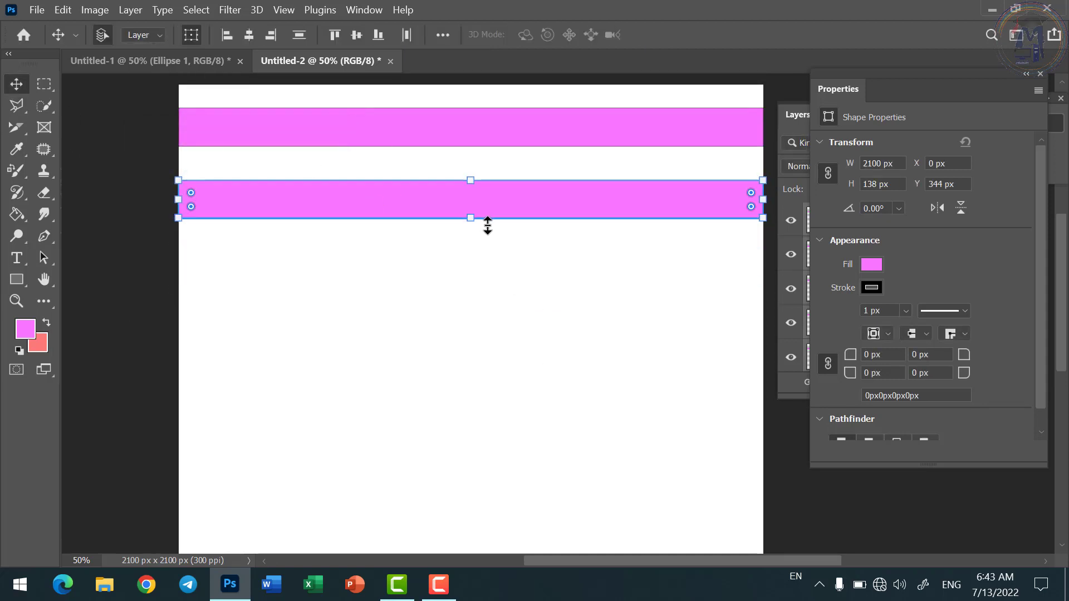
pyautogui.moveTo(488, 226); pyautogui.dragTo(494, 408)
pyautogui.moveTo(501, 150); pyautogui.dragTo(502, 245)
pyautogui.hotkey('ctrl', 'z')
pyautogui.hotkey('ctrl', 'z')
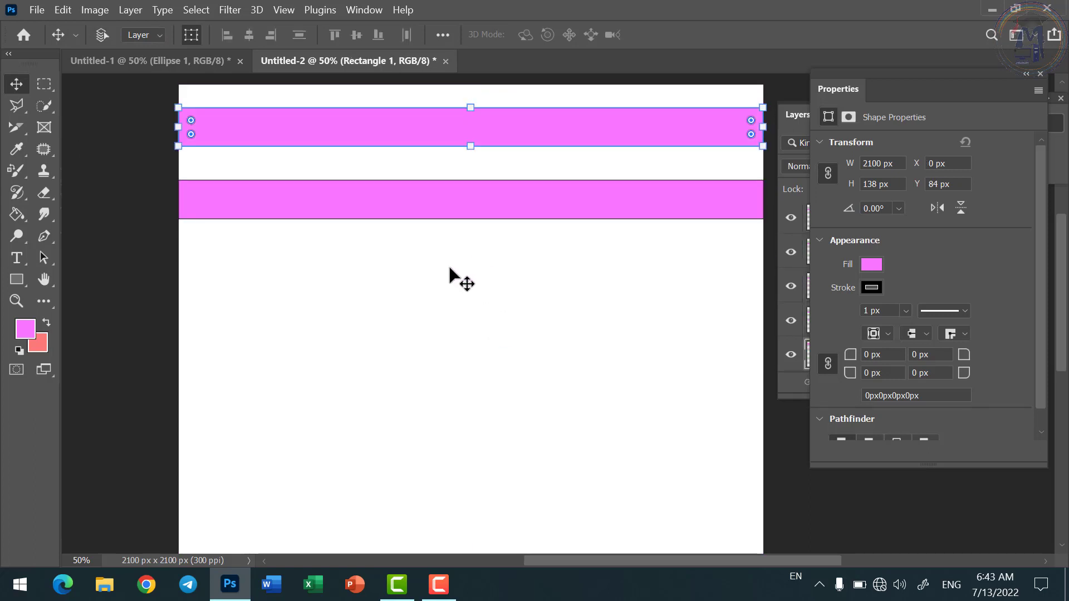
# Step: Duplicate the second band's layer again and move three copies down the canvas, the lowest to Y 1444 px
pyautogui.click(469, 200)
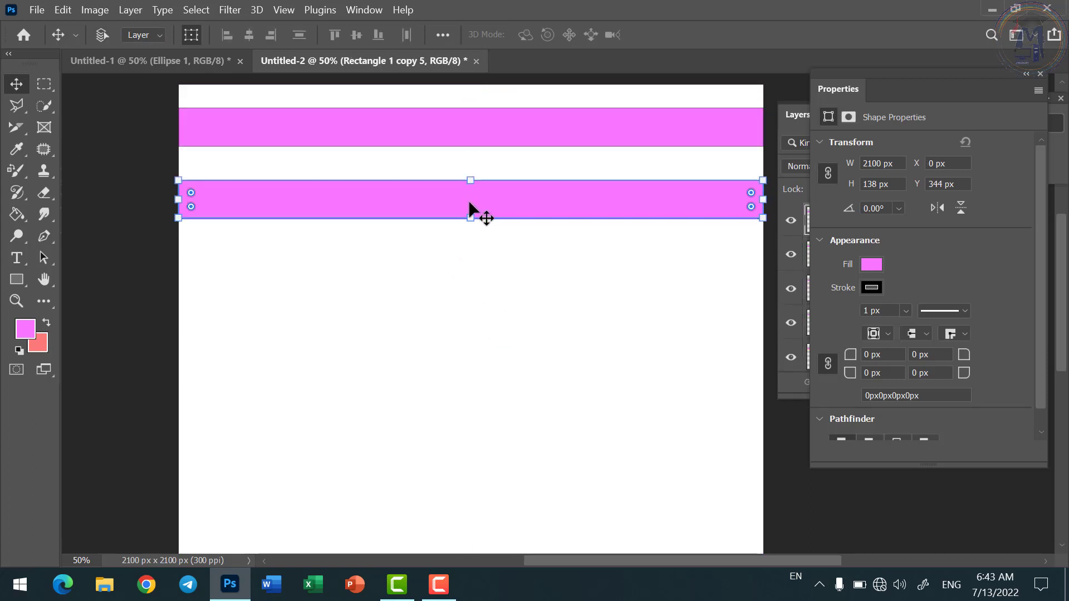
pyautogui.hotkey('ctrl', 'j')
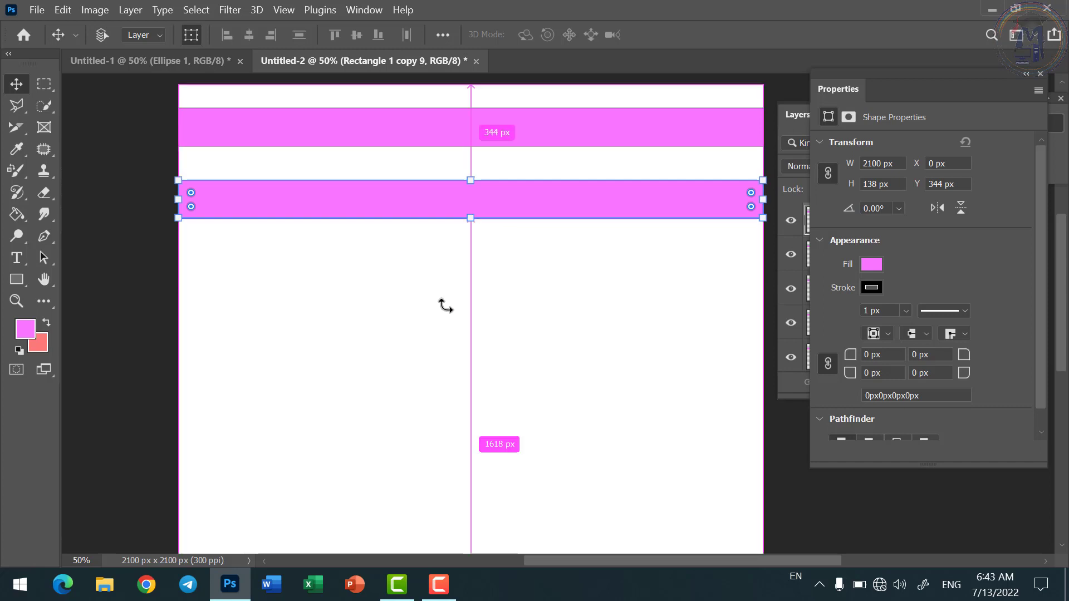
pyautogui.keyDown('ctrl'); pyautogui.click(443, 303); pyautogui.keyUp('ctrl')
pyautogui.moveTo(431, 205); pyautogui.dragTo(425, 284)
pyautogui.moveTo(446, 240); pyautogui.dragTo(445, 353)
pyautogui.moveTo(462, 211); pyautogui.dragTo(461, 515)
pyautogui.scroll(-8, 470, 345)
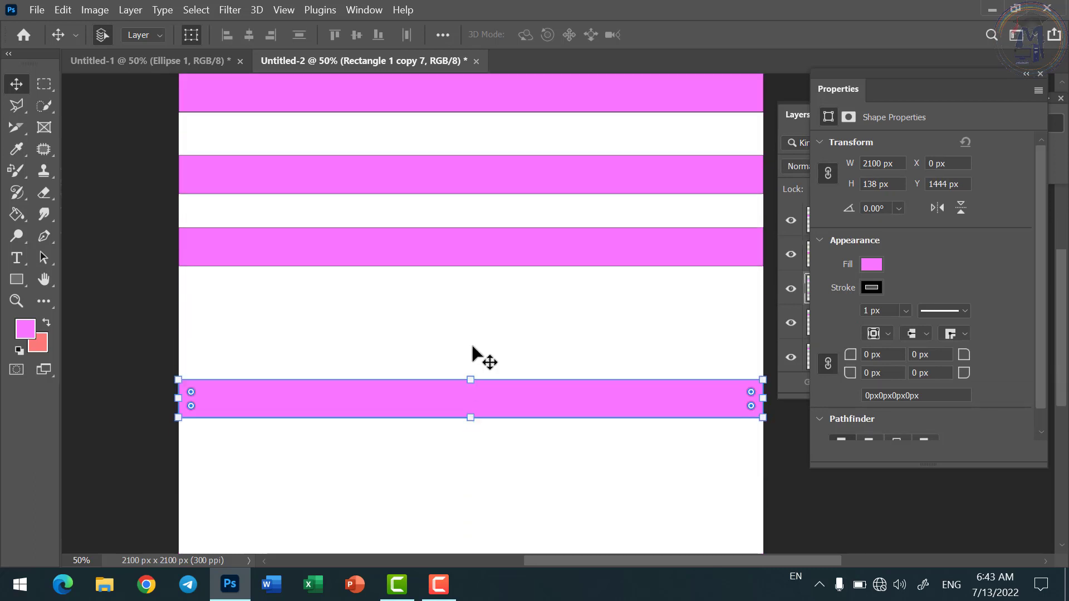
# Step: Move another copy of the second band close to the canvas's lower edge, to Y 1901 px
pyautogui.scroll(7, 478, 311)
pyautogui.moveTo(489, 194); pyautogui.dragTo(493, 550)
pyautogui.scroll(-3, 511, 418)
pyautogui.moveTo(509, 428); pyautogui.dragTo(520, 453)
pyautogui.keyDown('alt'); pyautogui.click(493, 407); pyautogui.keyUp('alt')
pyautogui.keyDown('alt'); pyautogui.click(494, 408); pyautogui.keyUp('alt')
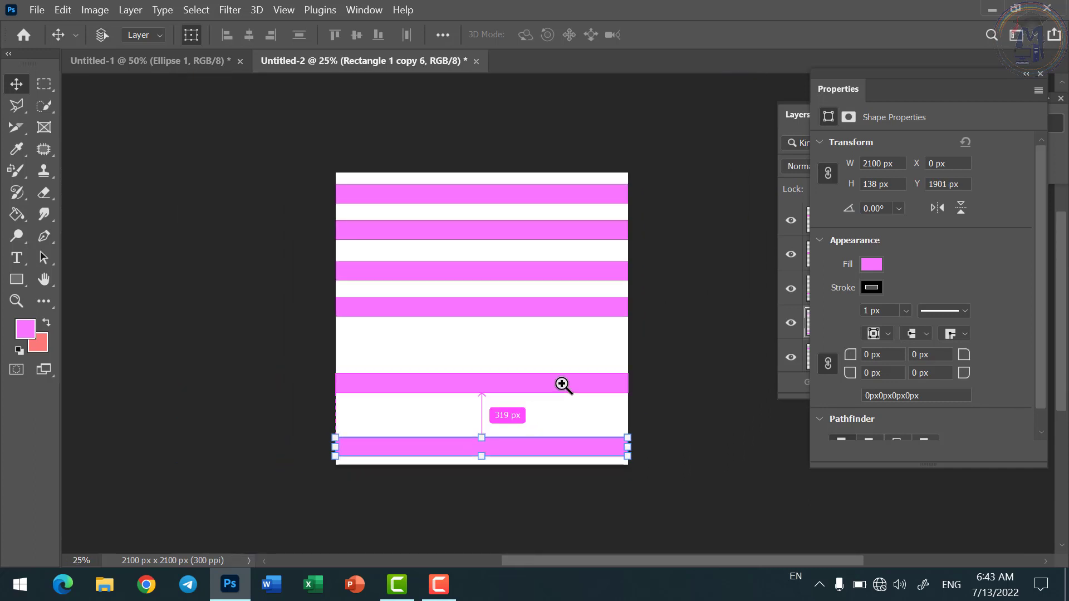
# Step: Try selecting the entire canvas with no layer active to reach the Move tool's alignment options, and deselect it
pyautogui.click(667, 353)
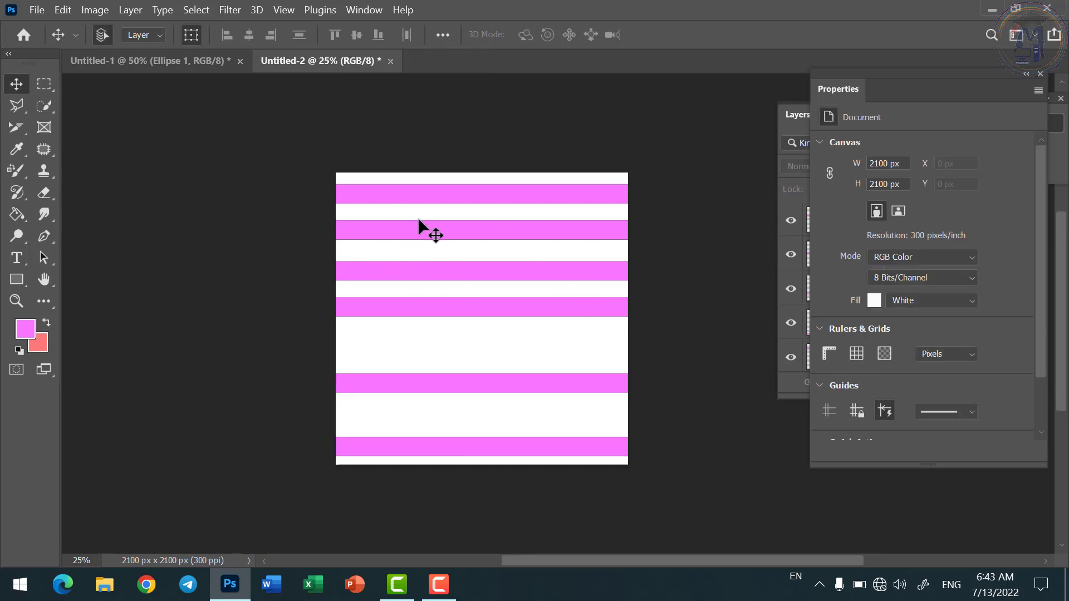
pyautogui.hotkey('ctrl', 'a')
pyautogui.click(57, 36)
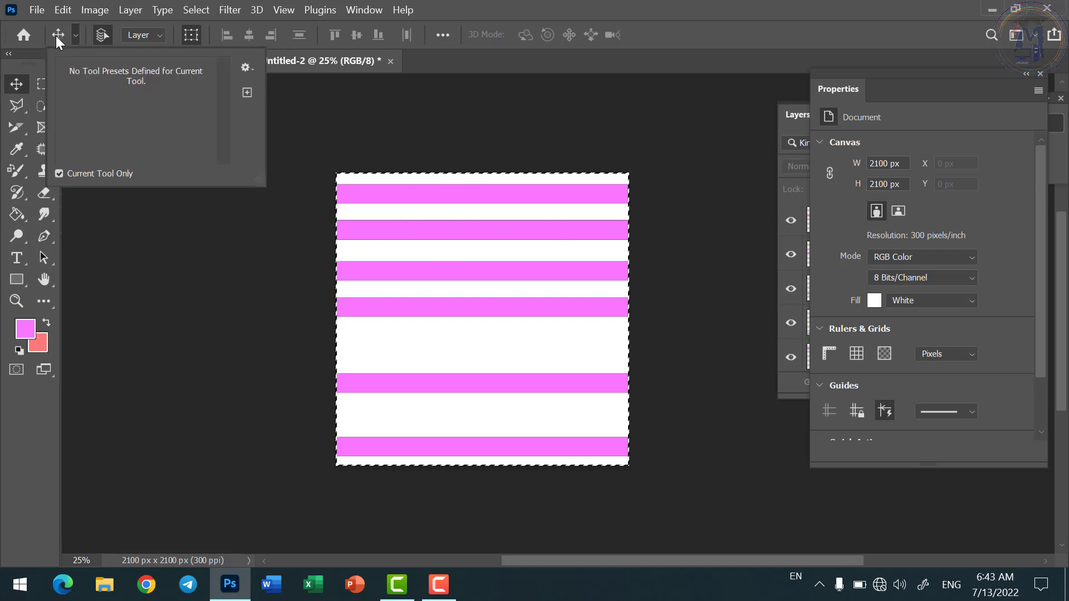
pyautogui.click(19, 80)
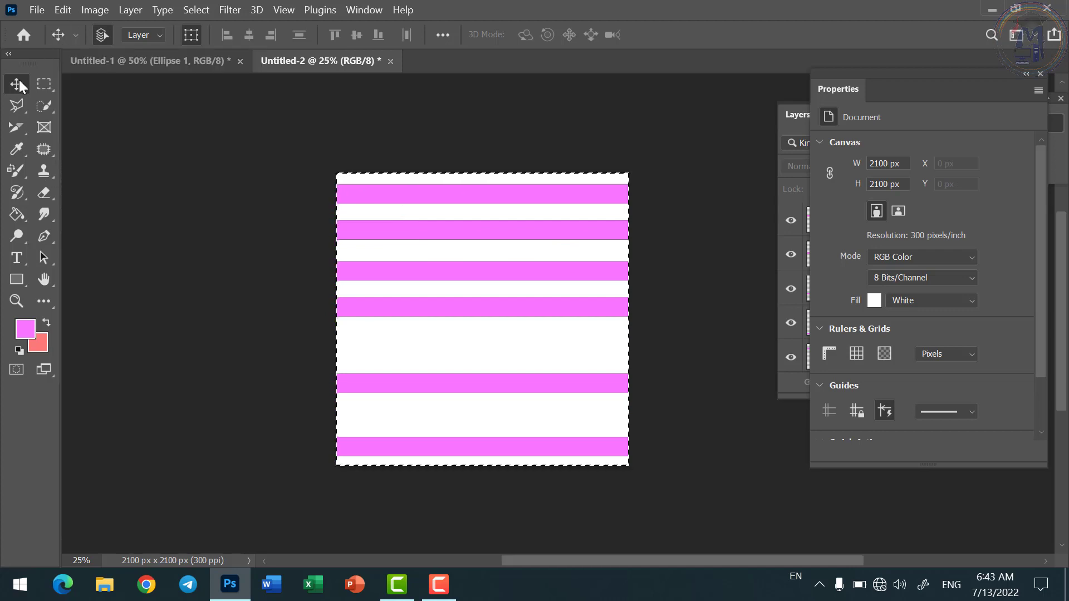
pyautogui.click(443, 35)
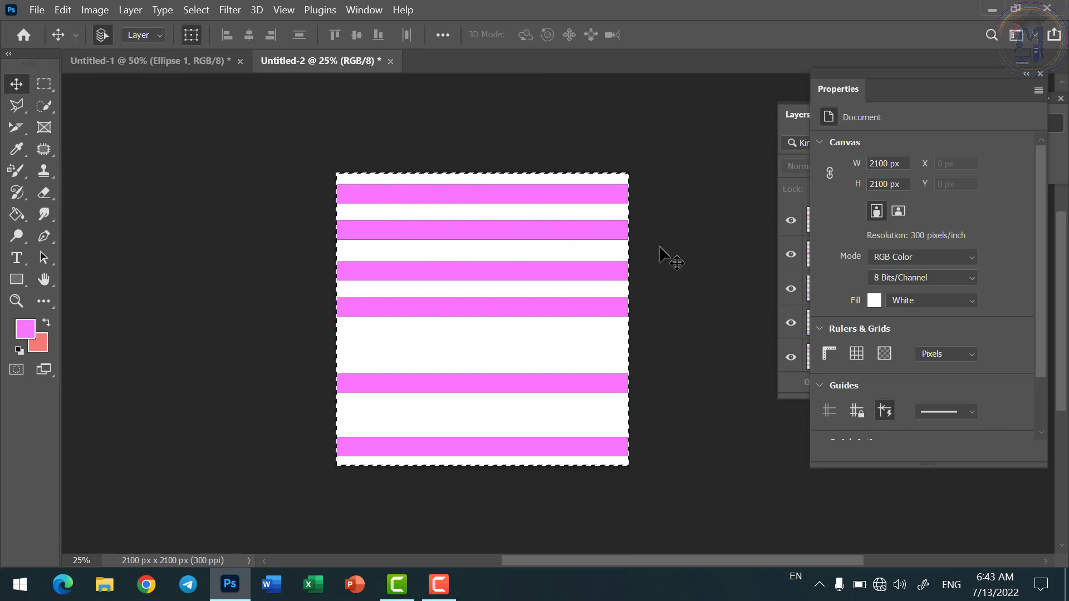
pyautogui.hotkey('ctrl', 'd')
# Step: Try selecting the entire canvas with the second band's layer active to reach the alignment options, and clear the selection
pyautogui.click(458, 231)
pyautogui.hotkey('ctrl', 'a')
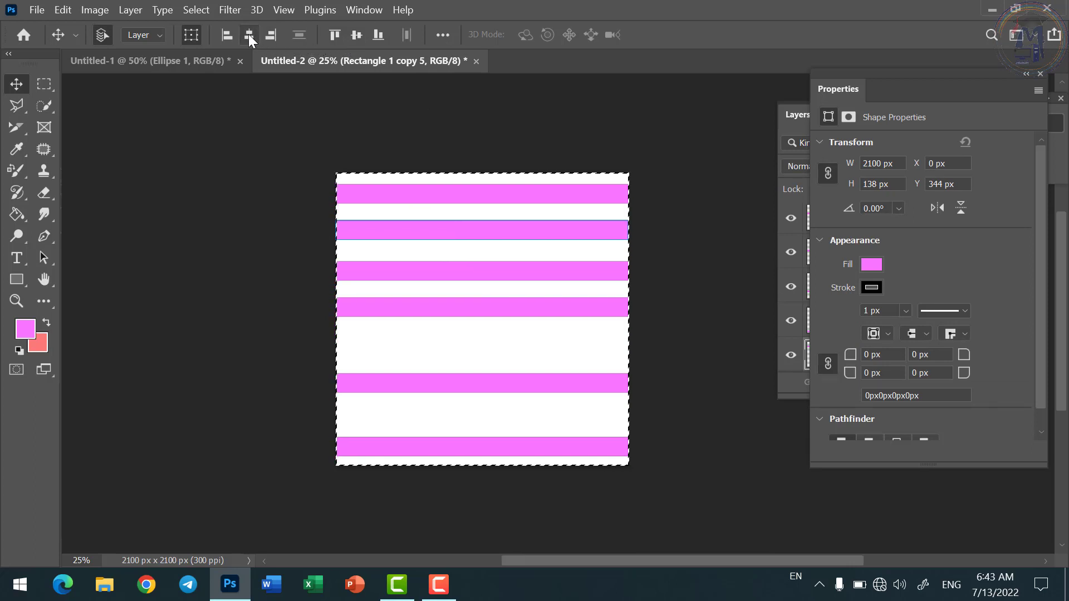
pyautogui.click(320, 206)
pyautogui.hotkey('ctrl', 'd')
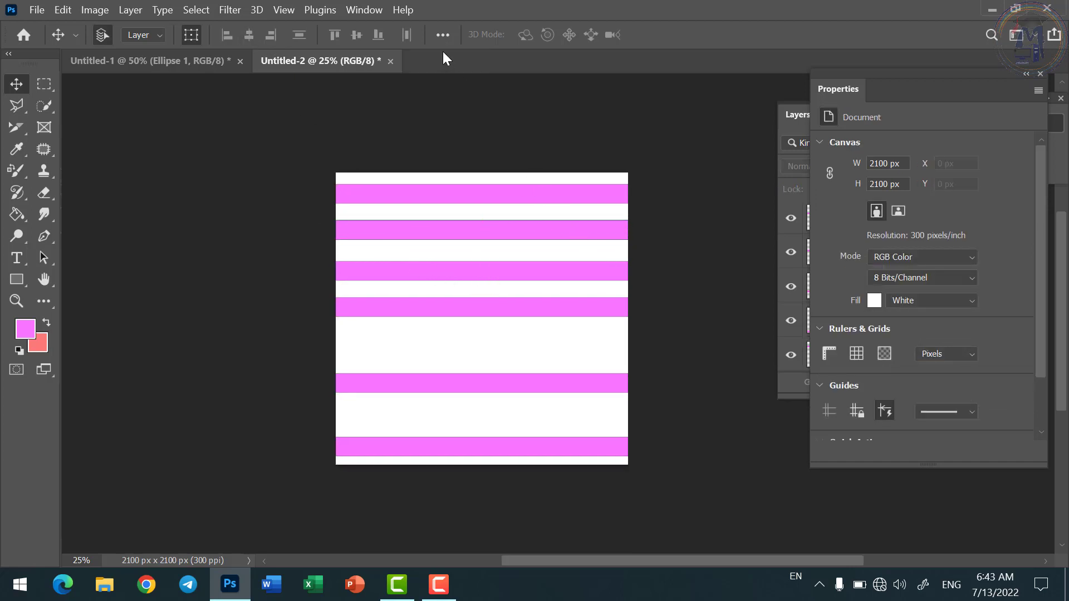
pyautogui.click(443, 35)
pyautogui.click(449, 229)
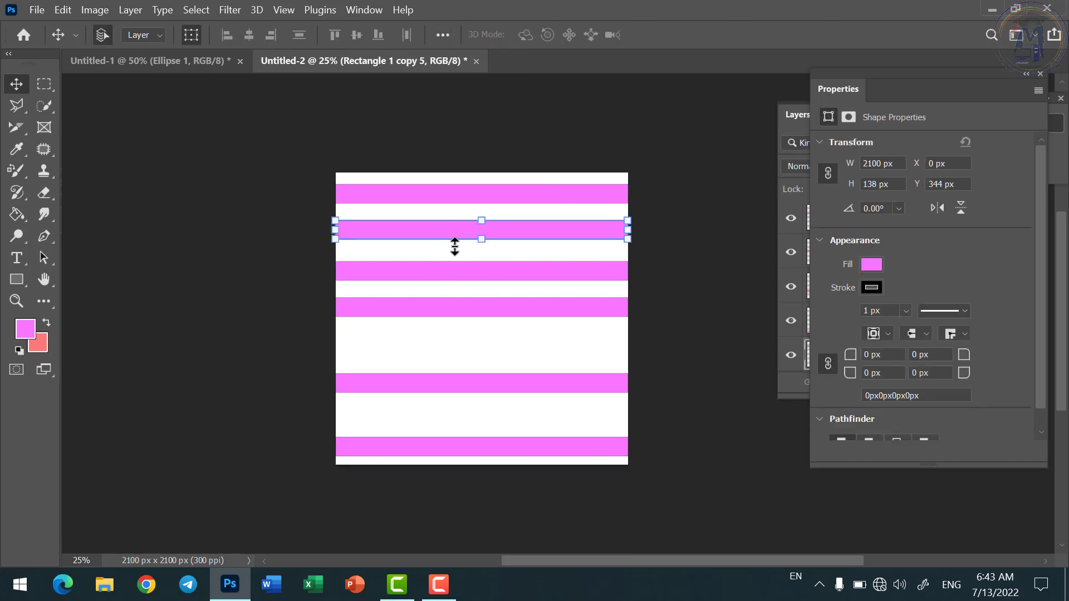
pyautogui.moveTo(454, 247); pyautogui.dragTo(431, 189)
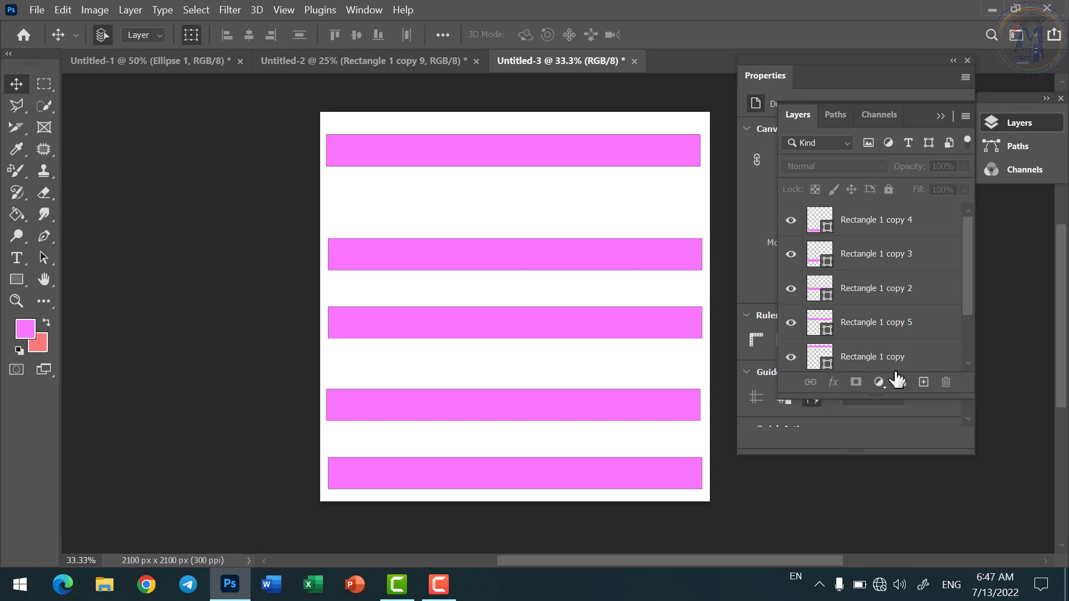
# Step: Select all six band layers, from Rectangle 1 to Rectangle 1 copy 4, and distribute them evenly in the vertical direction
pyautogui.scroll(-2, 893, 257)
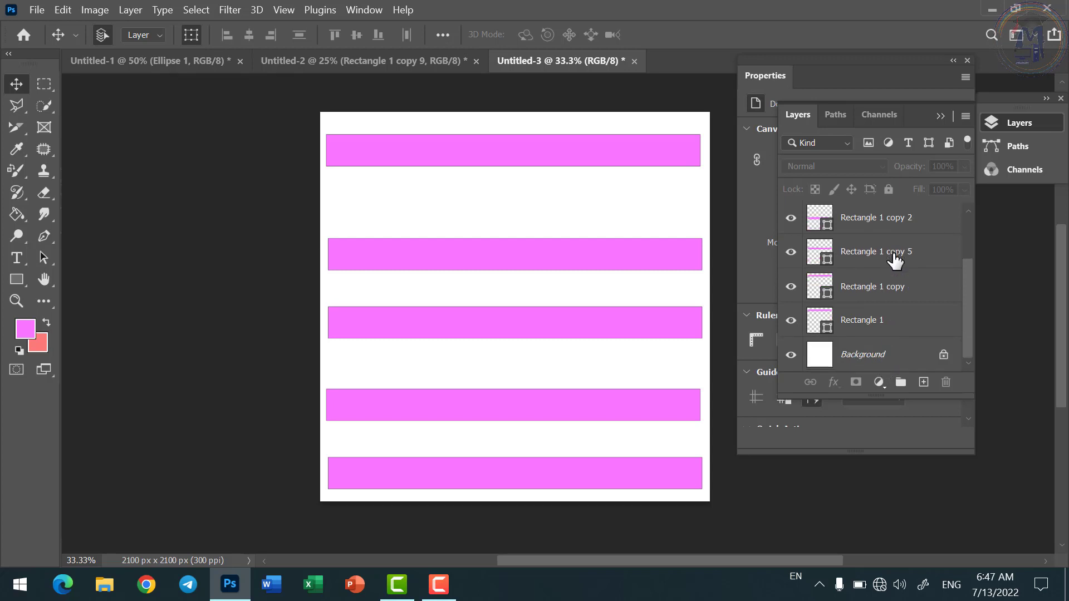
pyautogui.click(870, 327)
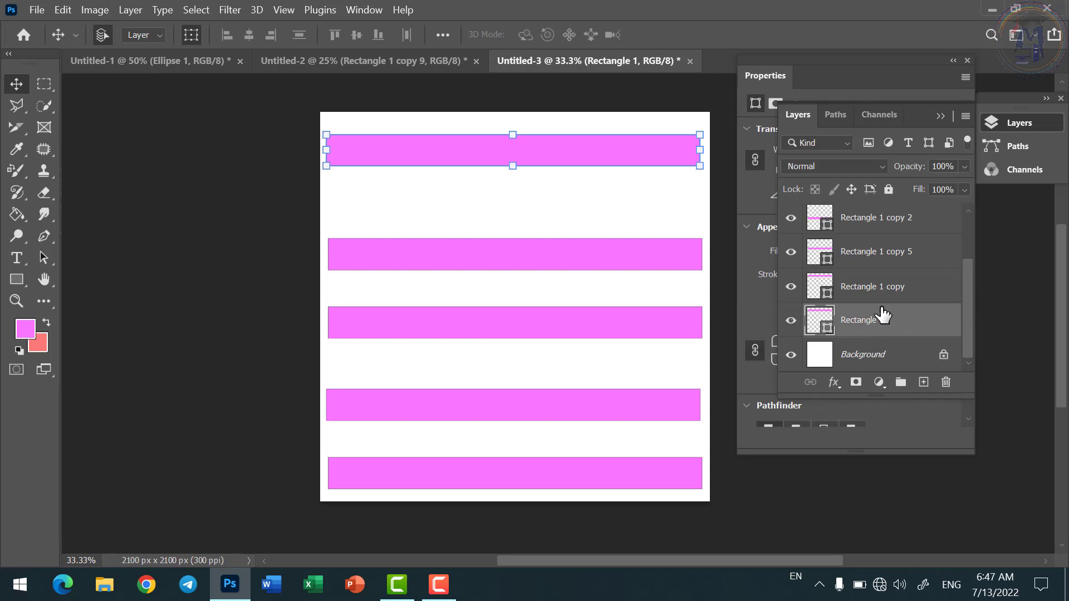
pyautogui.keyDown('shift'); pyautogui.click(874, 292); pyautogui.keyUp('shift')
pyautogui.keyDown('shift'); pyautogui.click(890, 256); pyautogui.keyUp('shift')
pyautogui.keyDown('shift'); pyautogui.click(890, 225); pyautogui.keyUp('shift')
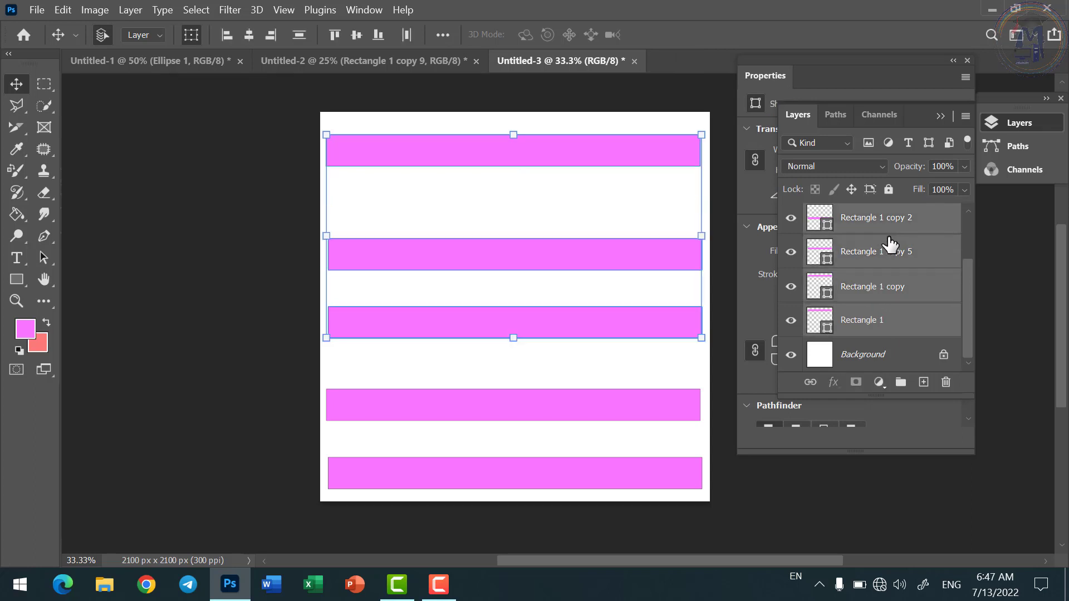
pyautogui.scroll(1, 891, 248)
pyautogui.keyDown('shift'); pyautogui.click(889, 249); pyautogui.keyUp('shift')
pyautogui.keyDown('shift'); pyautogui.click(890, 221); pyautogui.keyUp('shift')
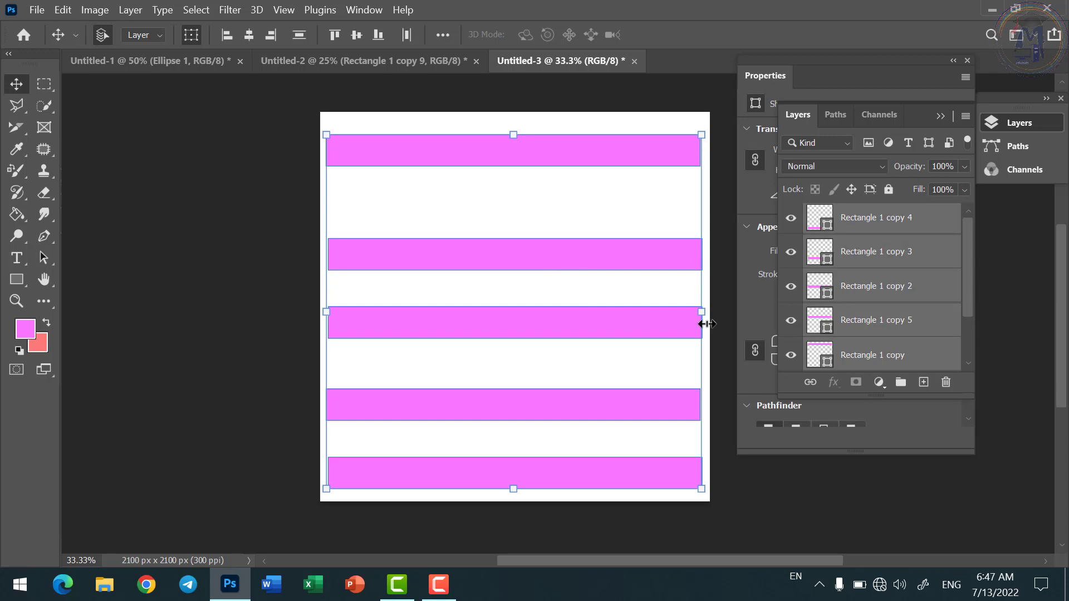
pyautogui.scroll(-1, 908, 312)
pyautogui.scroll(1, 913, 317)
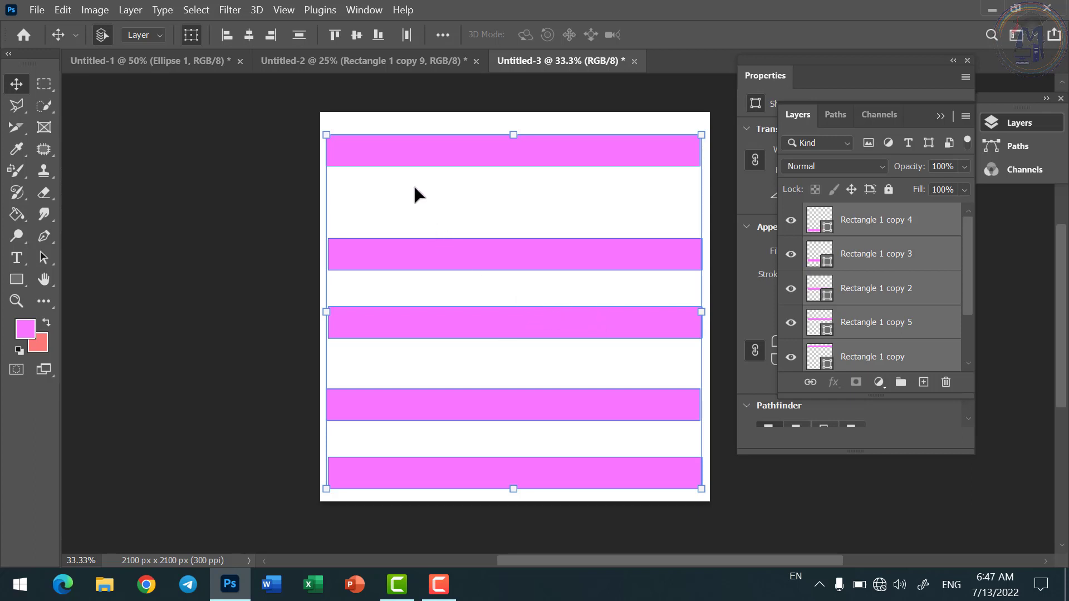
pyautogui.click(298, 35)
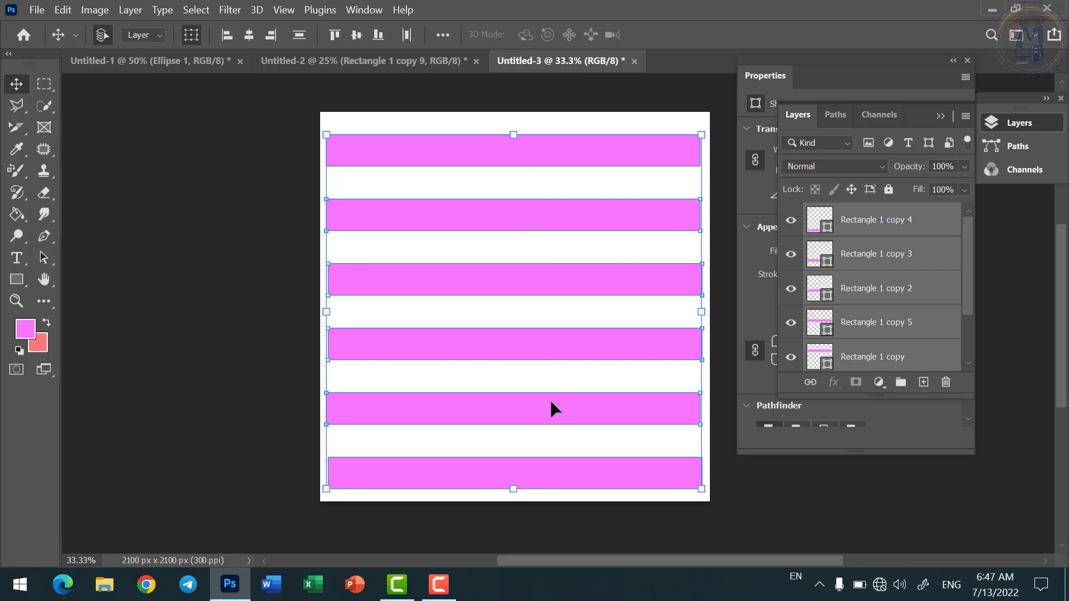
pyautogui.hotkey('ctrl', 'z')
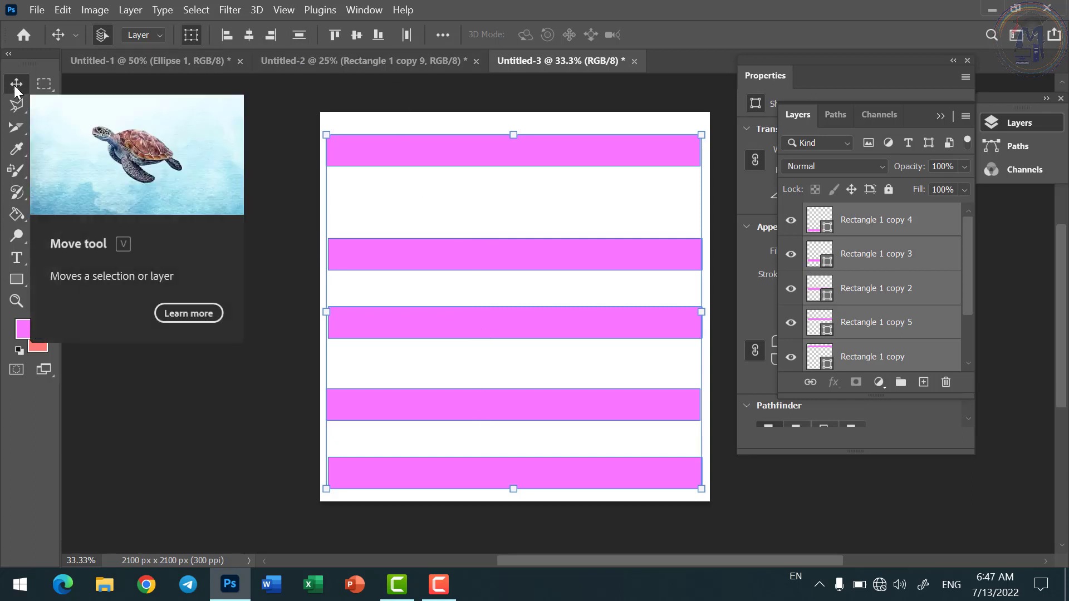
pyautogui.click(299, 37)
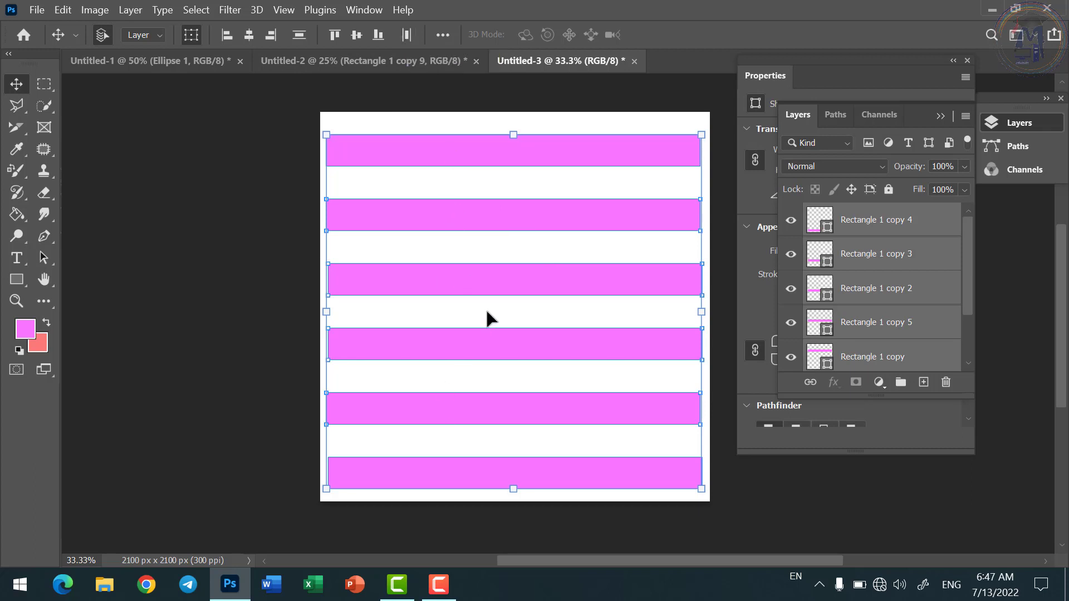
# Step: Scale the six bands together to about 91% and rotate them about -90° into vertical bars
pyautogui.moveTo(517, 492); pyautogui.dragTo(523, 458)
pyautogui.moveTo(699, 457); pyautogui.dragTo(621, 175)
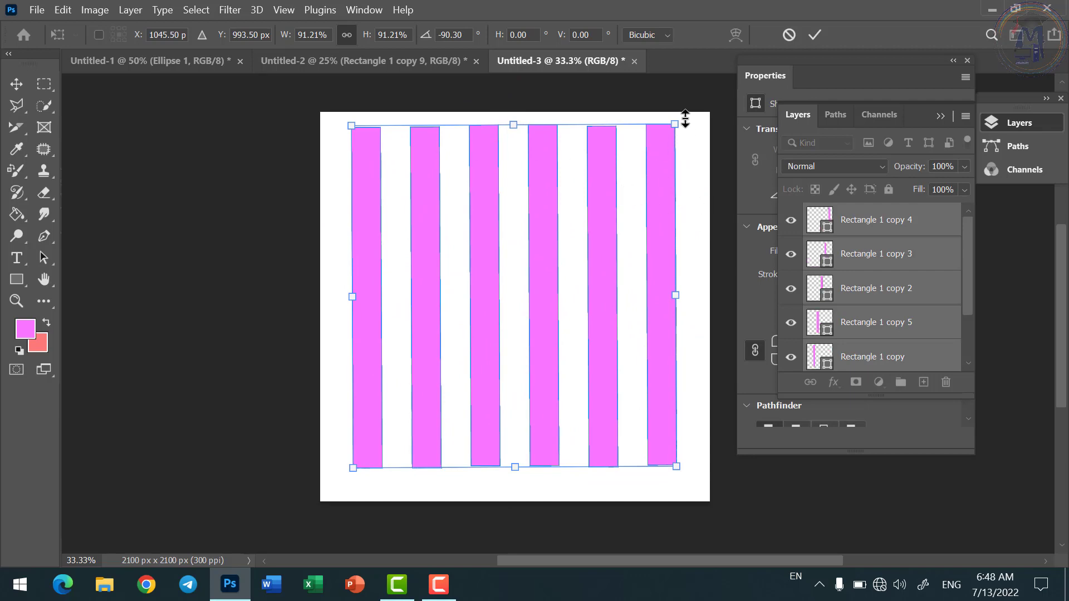
pyautogui.moveTo(689, 115); pyautogui.dragTo(599, 210)
pyautogui.press('Return')
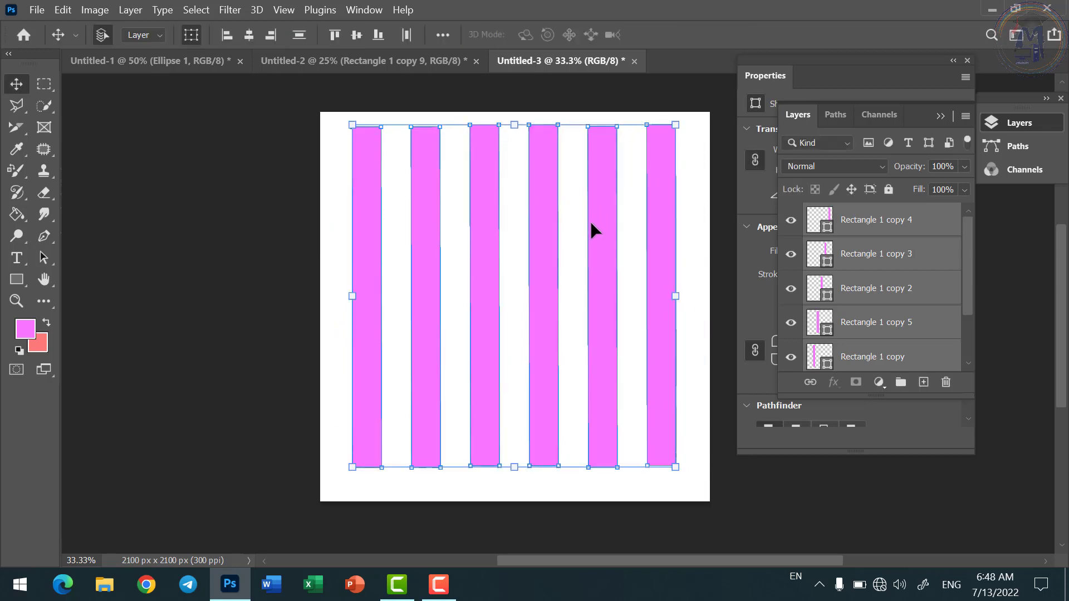
# Step: Shift the group of vertical bars toward the canvas's left edge, and move three single bars sideways to make the gaps uneven
pyautogui.moveTo(595, 226); pyautogui.dragTo(568, 234)
pyautogui.click(693, 267)
pyautogui.click(614, 257)
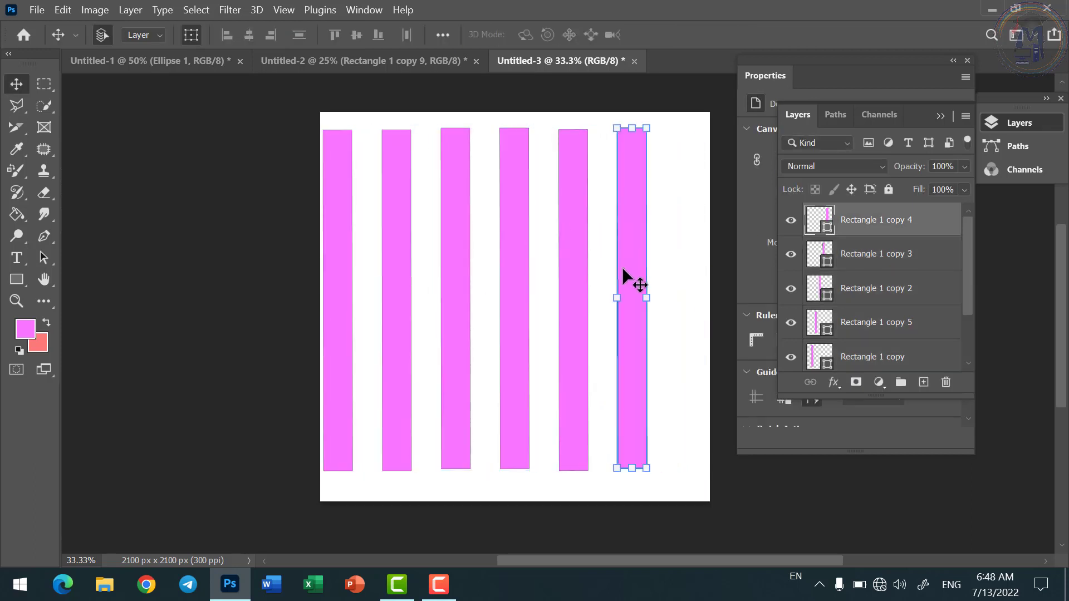
pyautogui.moveTo(634, 278); pyautogui.dragTo(675, 276)
pyautogui.moveTo(568, 273); pyautogui.dragTo(557, 277)
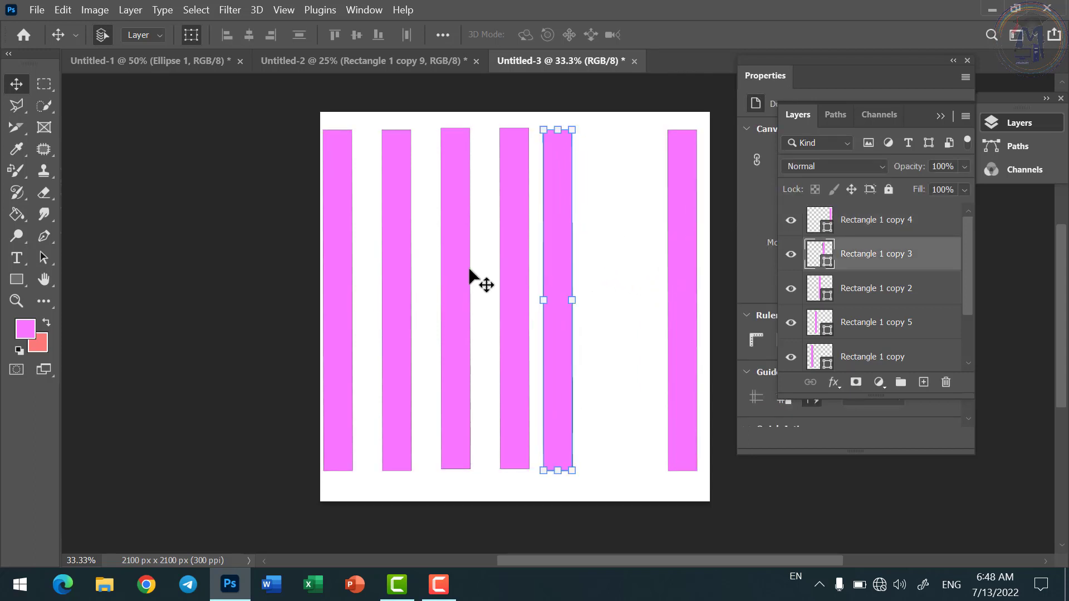
pyautogui.moveTo(465, 291); pyautogui.dragTo(448, 282)
# Step: Select all six vertical bar layers, from Rectangle 1 up to Rectangle 1 copy 4
pyautogui.scroll(-2, 842, 368)
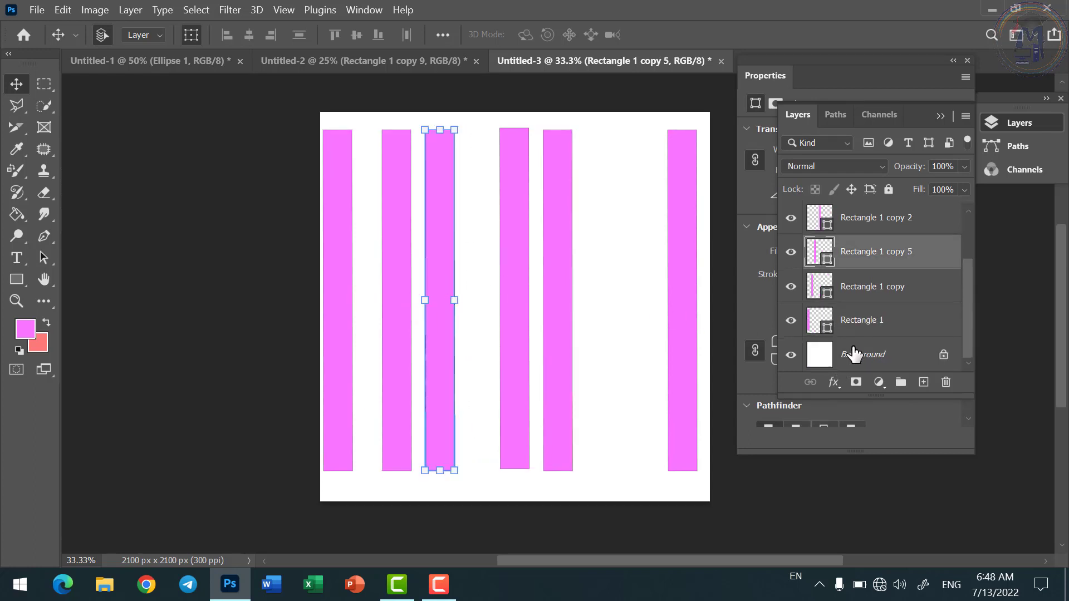
pyautogui.click(847, 318)
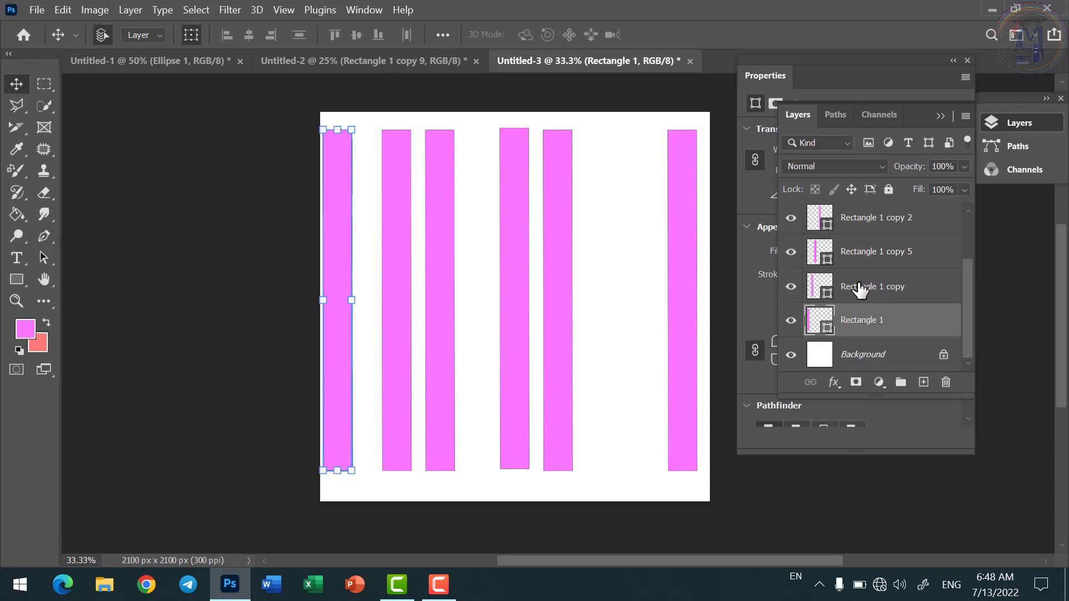
pyautogui.keyDown('shift'); pyautogui.click(863, 285); pyautogui.keyUp('shift')
pyautogui.keyDown('shift'); pyautogui.click(864, 252); pyautogui.keyUp('shift')
pyautogui.keyDown('shift'); pyautogui.click(866, 223); pyautogui.keyUp('shift')
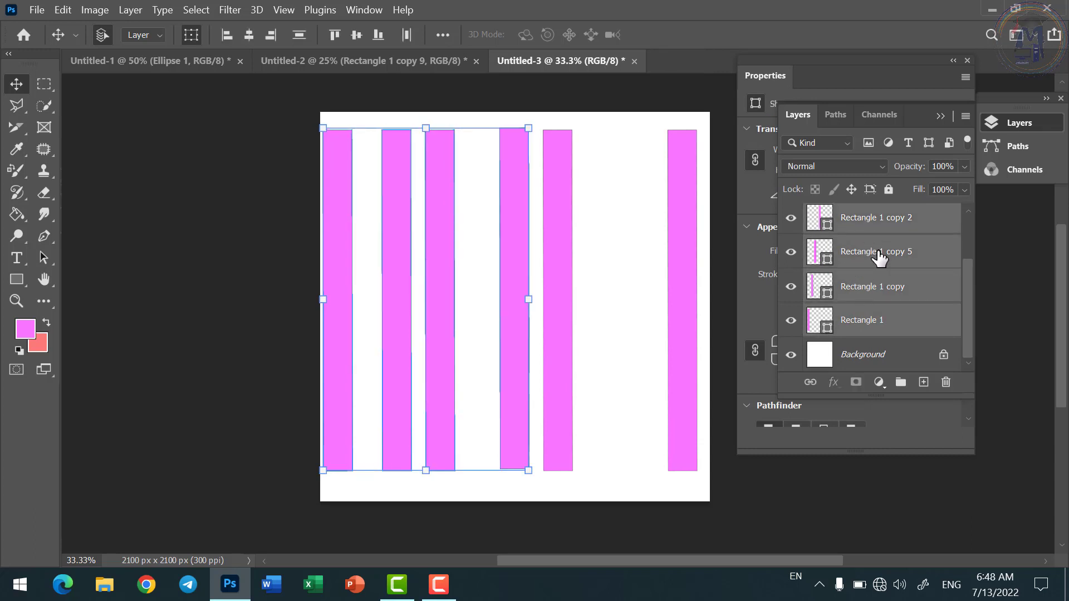
pyautogui.scroll(2, 879, 261)
pyautogui.keyDown('shift'); pyautogui.click(881, 257); pyautogui.keyUp('shift')
pyautogui.keyDown('shift'); pyautogui.click(885, 225); pyautogui.keyUp('shift')
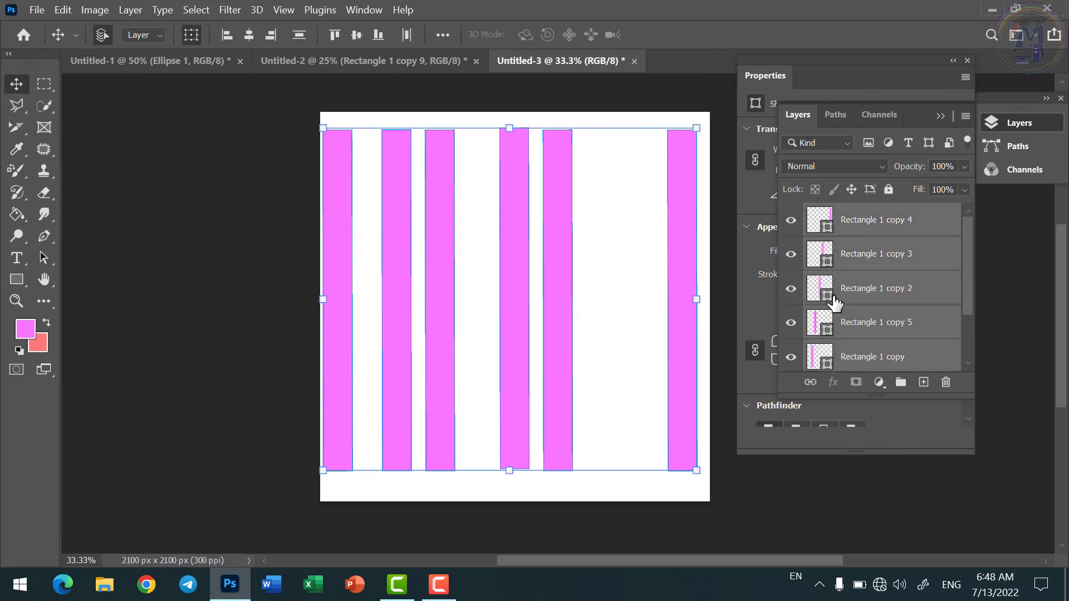
# Step: Distribute the six selected vertical bars evenly in the horizontal direction
pyautogui.click(406, 35)
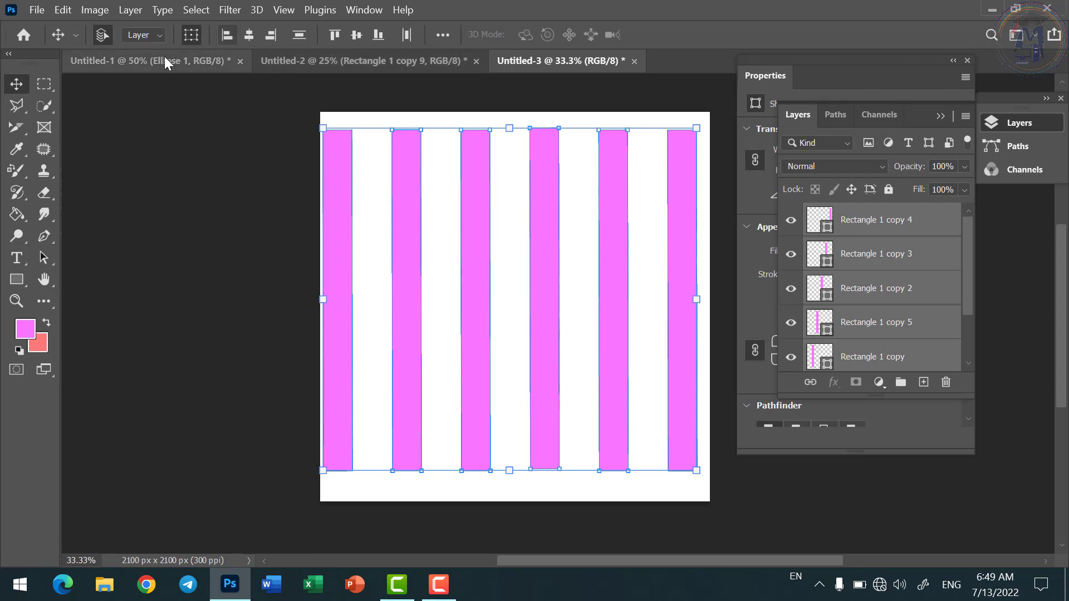
pyautogui.click(17, 129)
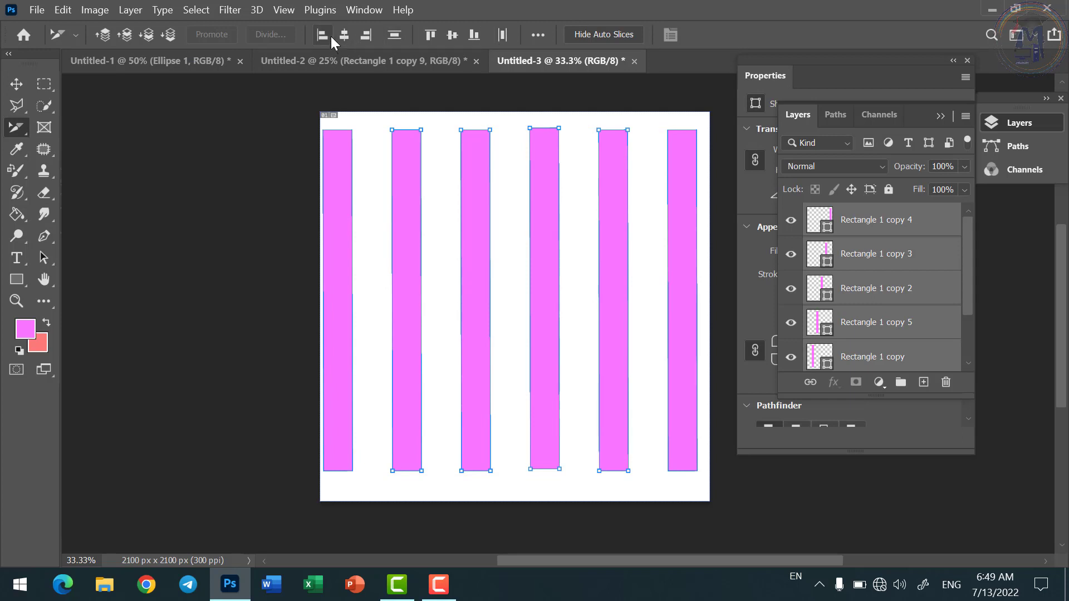
pyautogui.click(17, 85)
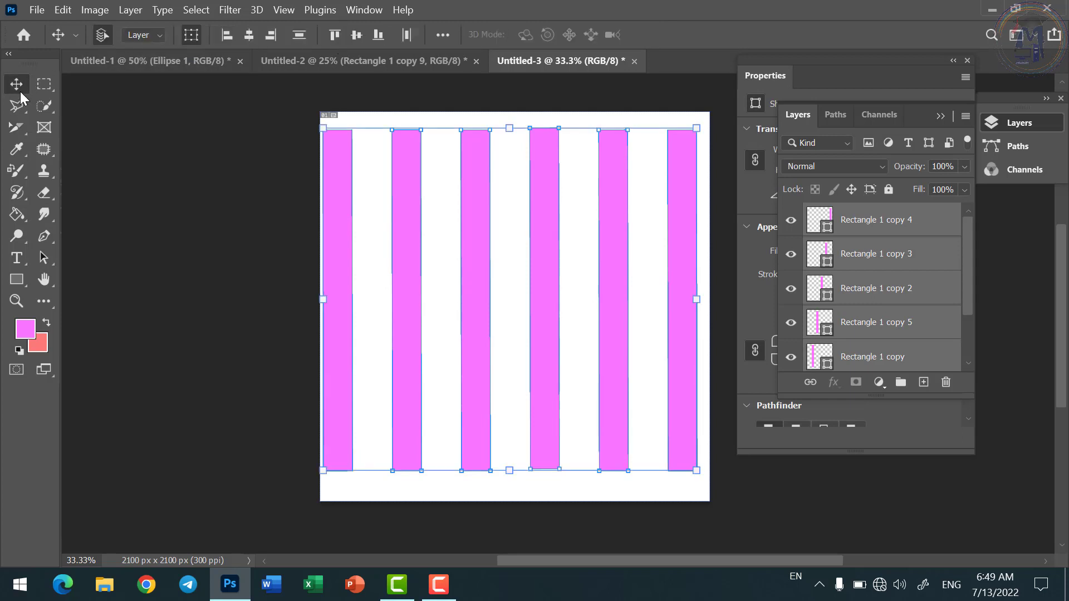
# Step: Delete all six vertical bar layers, with the Rectangle tool active
pyautogui.click(13, 280)
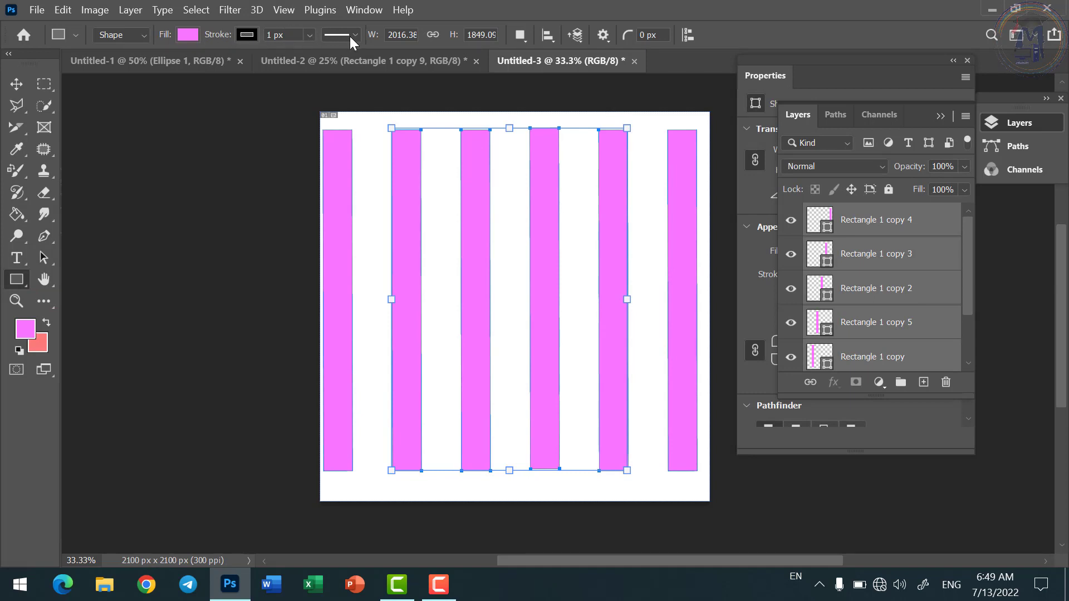
pyautogui.click(523, 38)
pyautogui.click(523, 38)
pyautogui.press('Delete')
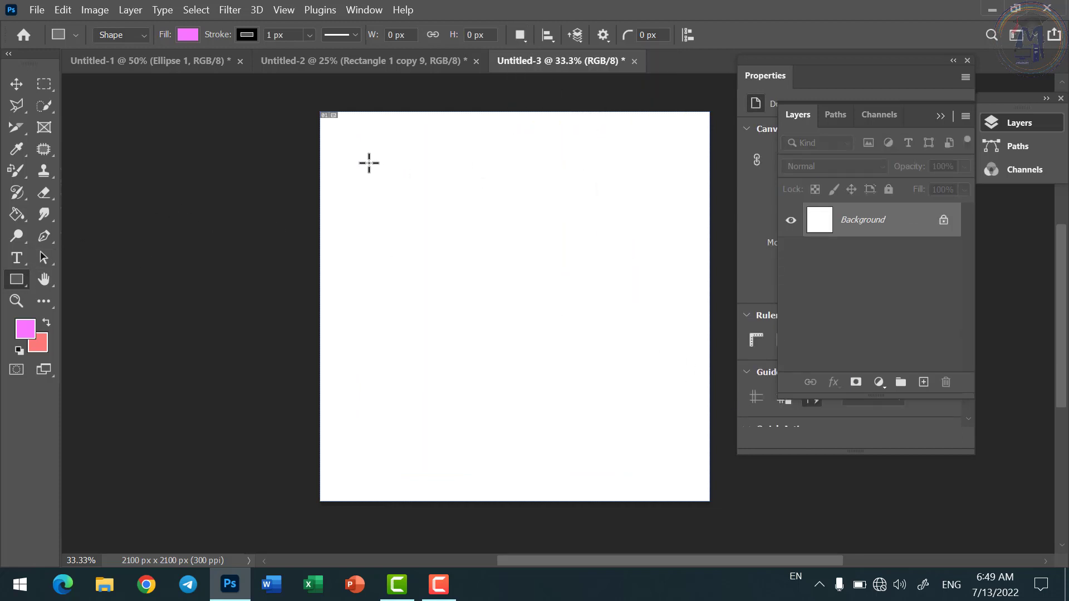
# Step: Draw a rectangle about 977 × 799 px on the upper part of the canvas and set the path operation to Combine Shapes
pyautogui.moveTo(365, 163); pyautogui.dragTo(546, 310)
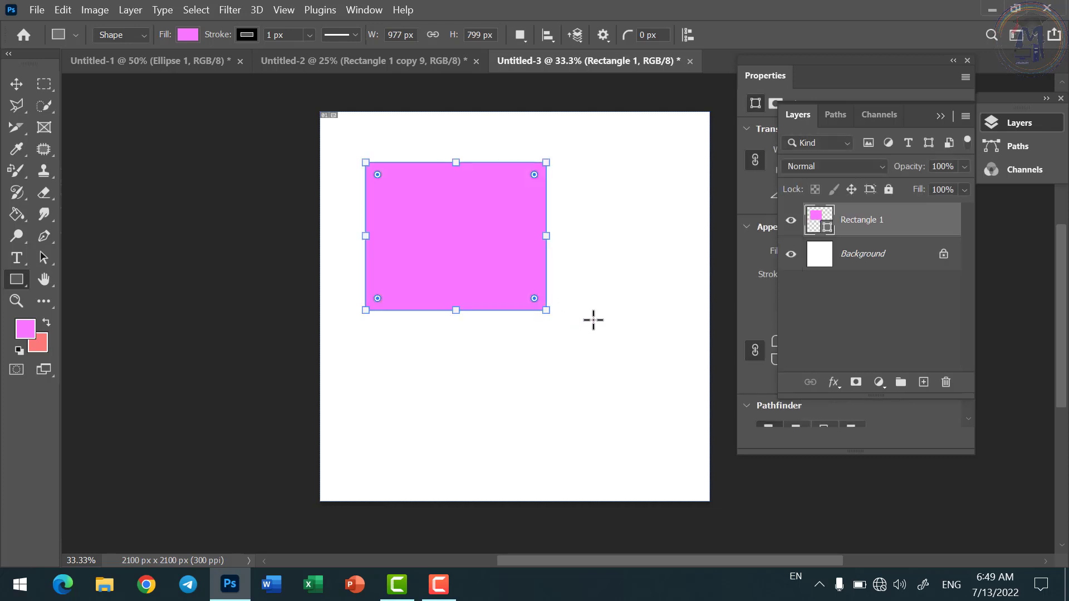
pyautogui.click(519, 36)
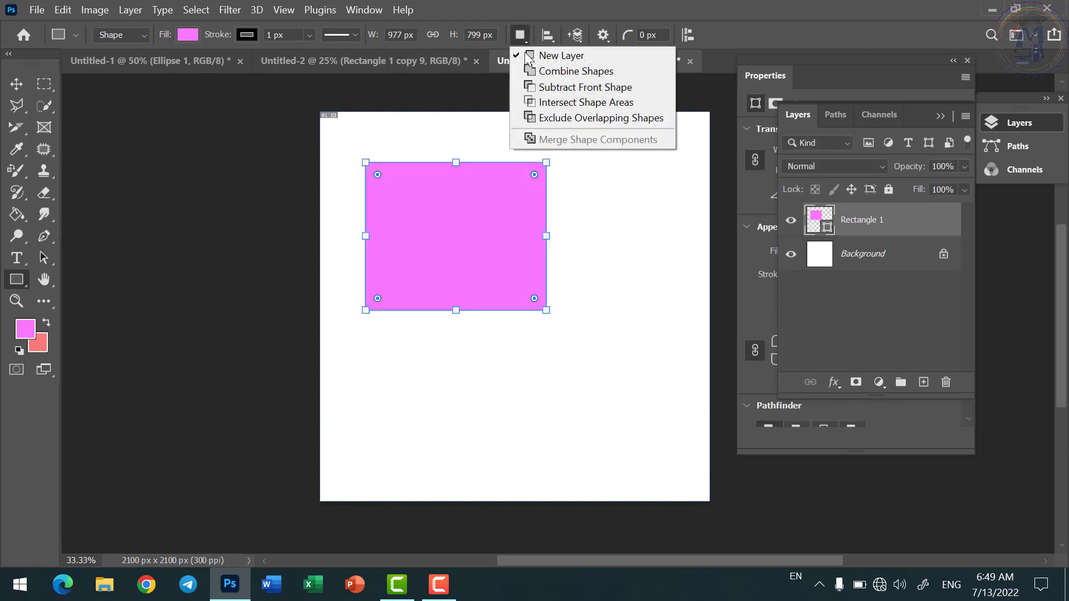
pyautogui.click(555, 72)
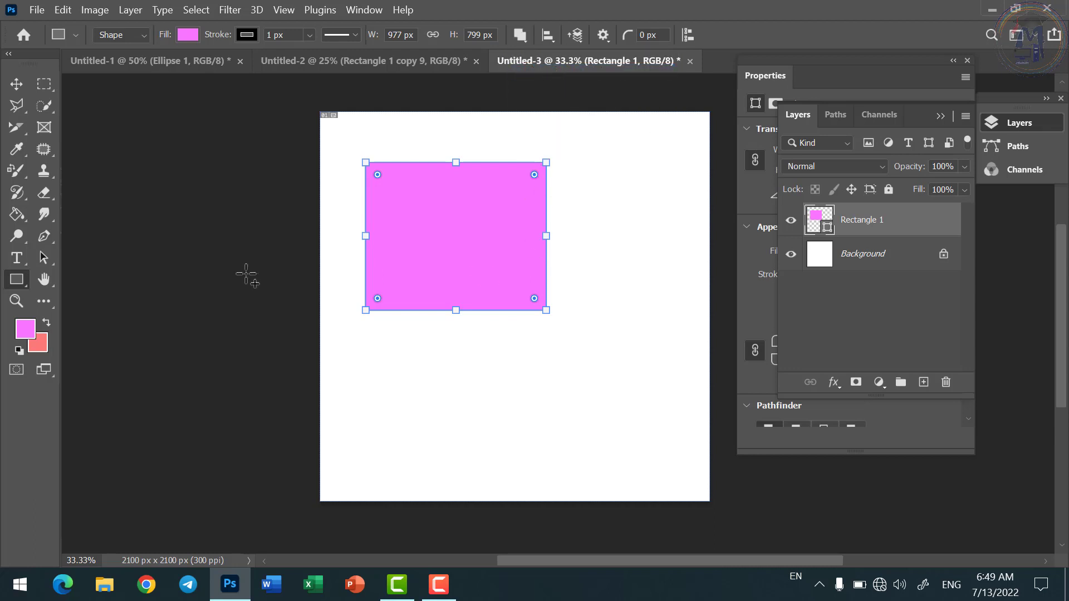
# Step: Try a combined ellipse about 1089 × 1009 px overlapping the rectangle's lower right corner, and undo both shapes
pyautogui.rightClick(16, 279)
pyautogui.click(88, 295)
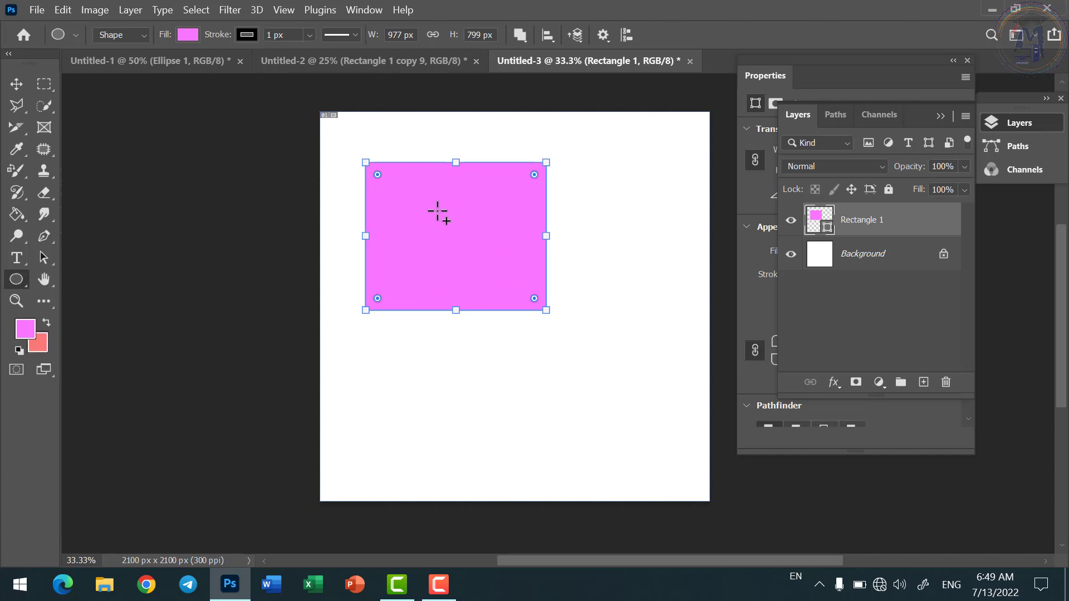
pyautogui.moveTo(437, 211); pyautogui.dragTo(638, 397)
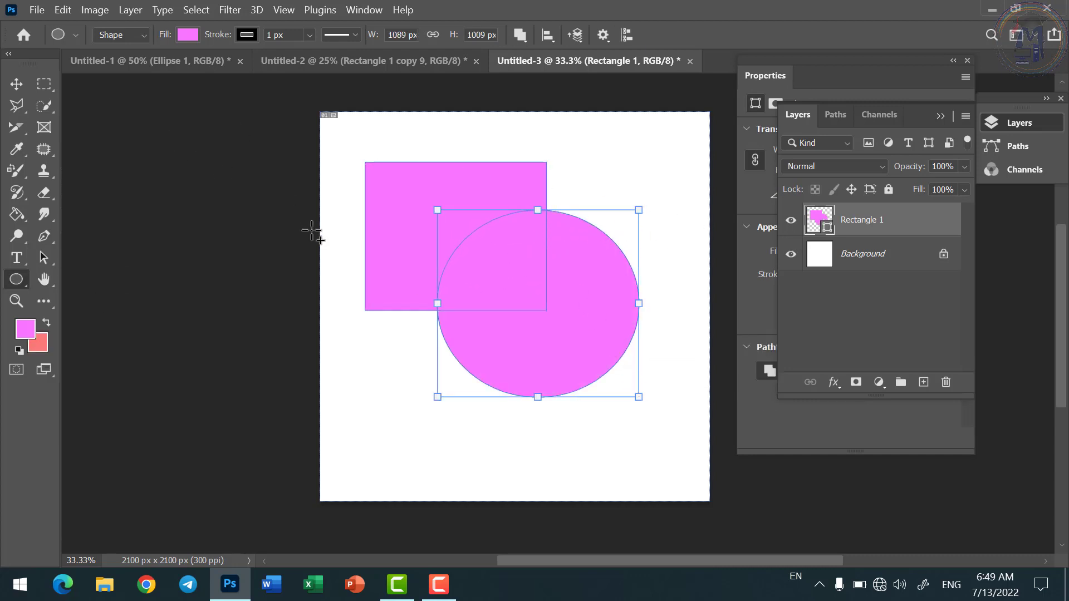
pyautogui.hotkey('ctrl', 'z')
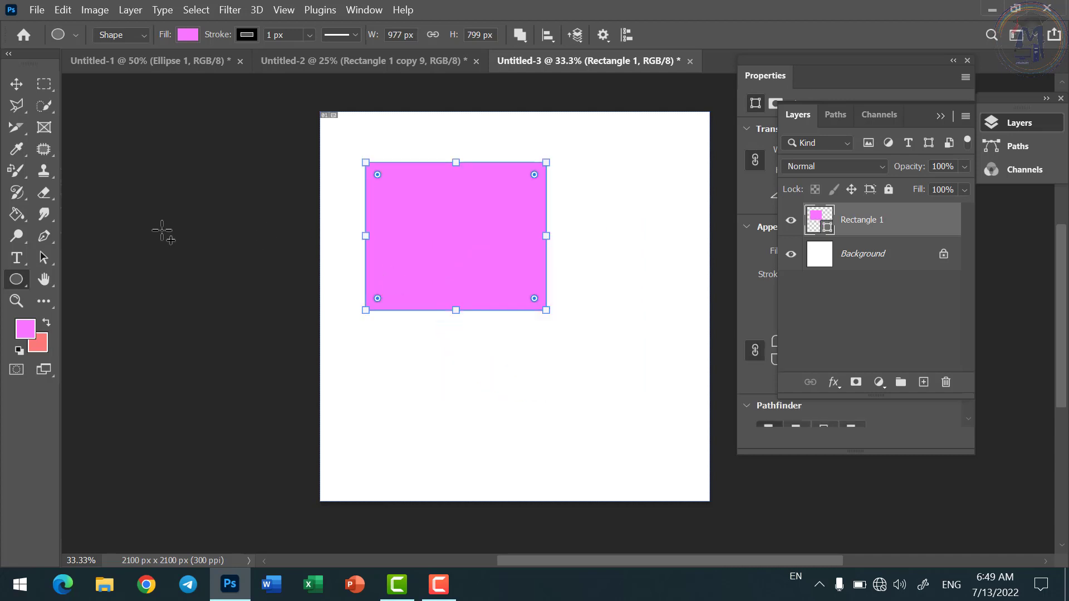
pyautogui.hotkey('ctrl', 'z')
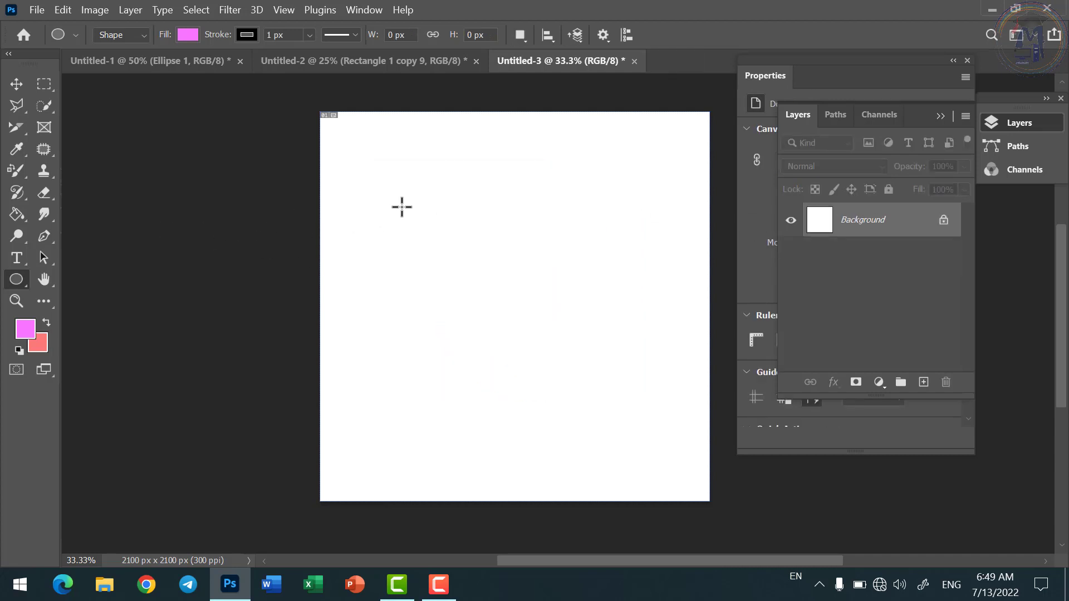
# Step: Draw a rectangle about 953 × 850 px on the upper left part of the canvas with the Rectangle tool
pyautogui.rightClick(16, 284)
pyautogui.click(84, 280)
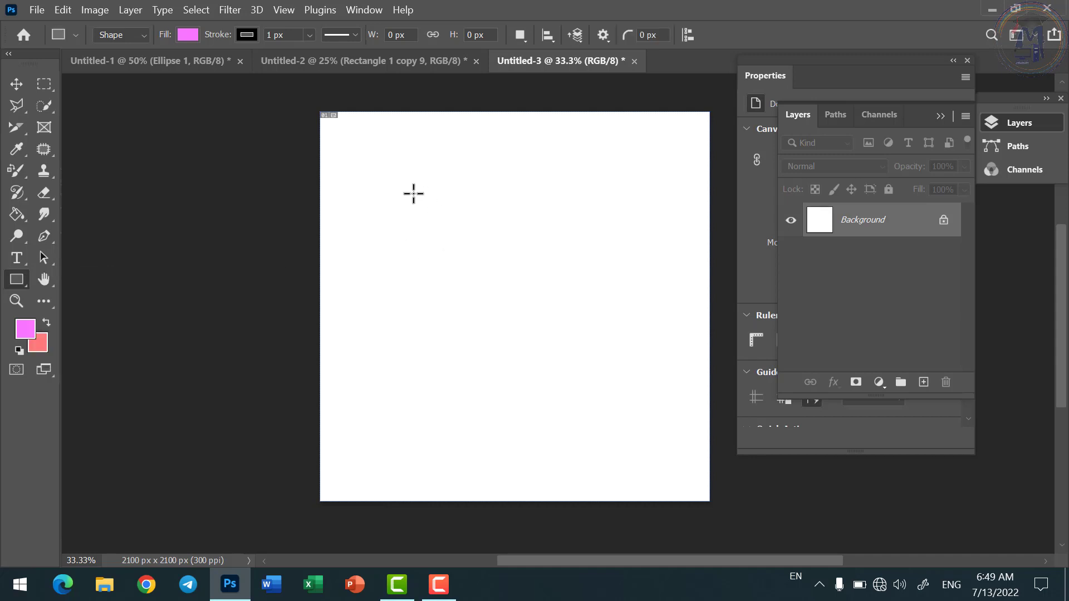
pyautogui.moveTo(371, 156); pyautogui.dragTo(548, 314)
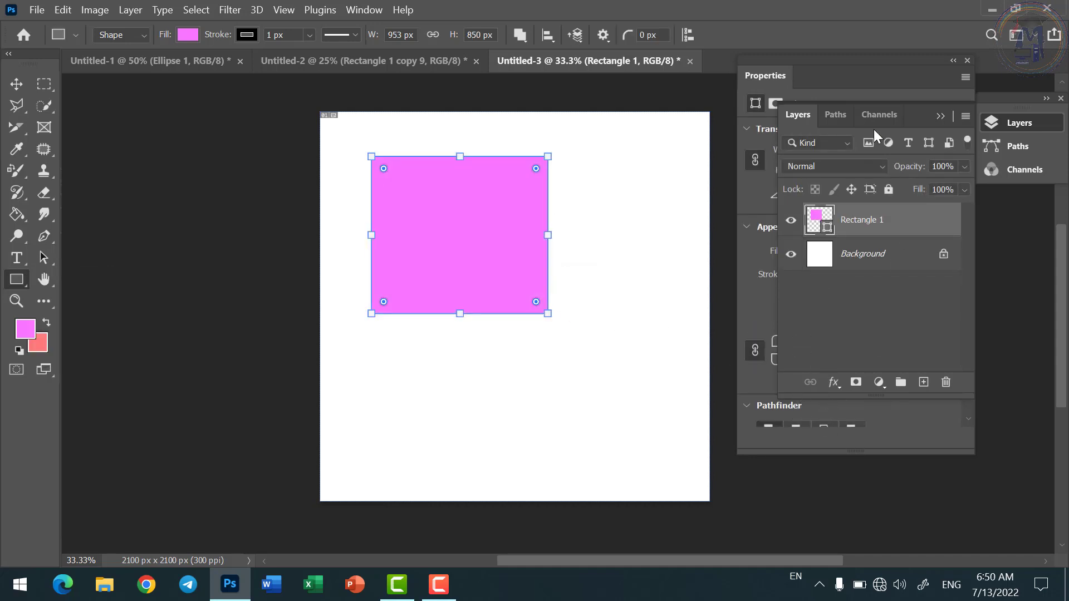
# Step: Show the rectangle's shape properties in full and set its stroke width to 37.43 px
pyautogui.click(996, 123)
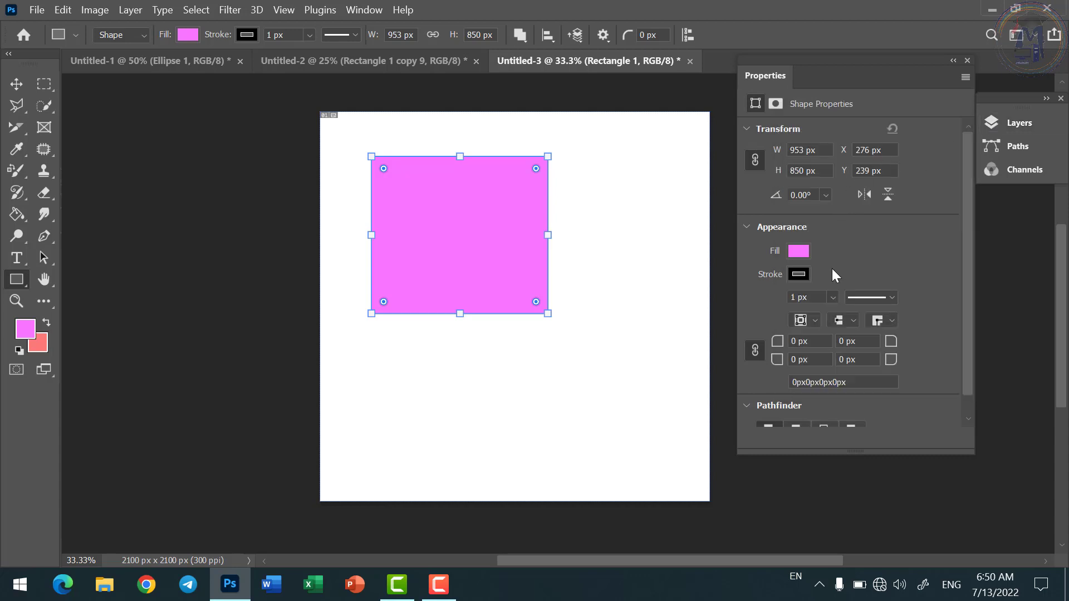
pyautogui.click(831, 299)
pyautogui.moveTo(831, 313); pyautogui.dragTo(852, 316)
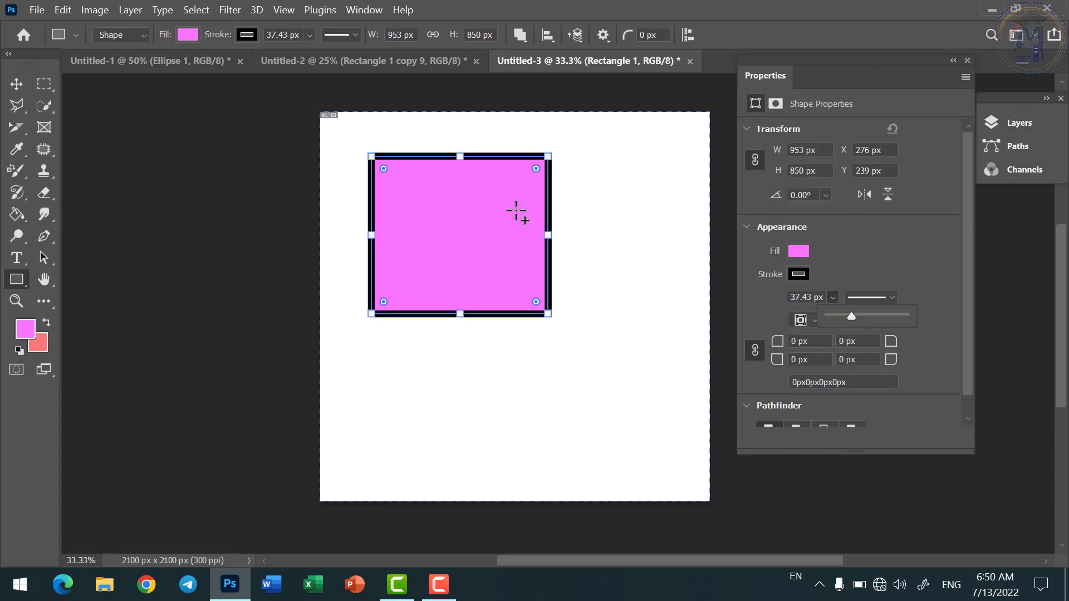
# Step: Try an ellipse about 1029 × 994 px over the rectangle's lower right corner in Combine Shapes mode, and undo it
pyautogui.click(25, 283)
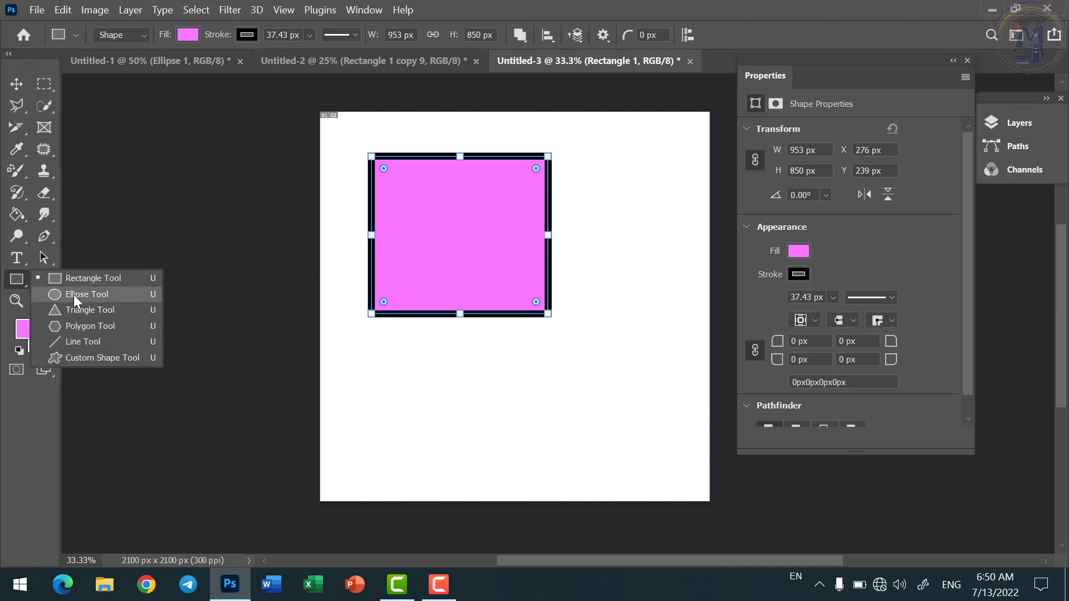
pyautogui.click(74, 295)
pyautogui.click(526, 33)
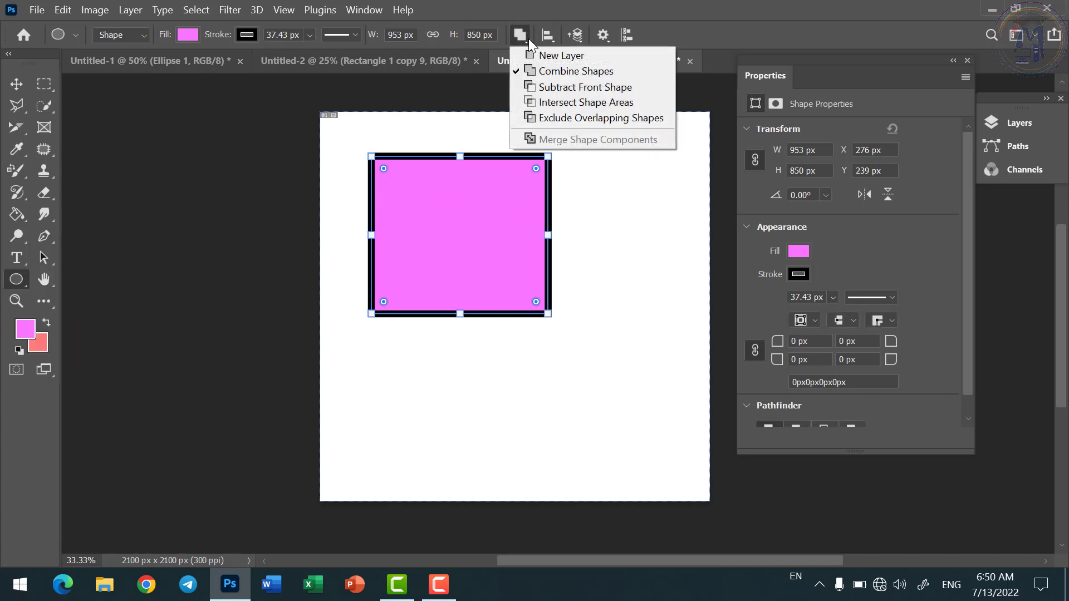
pyautogui.click(544, 72)
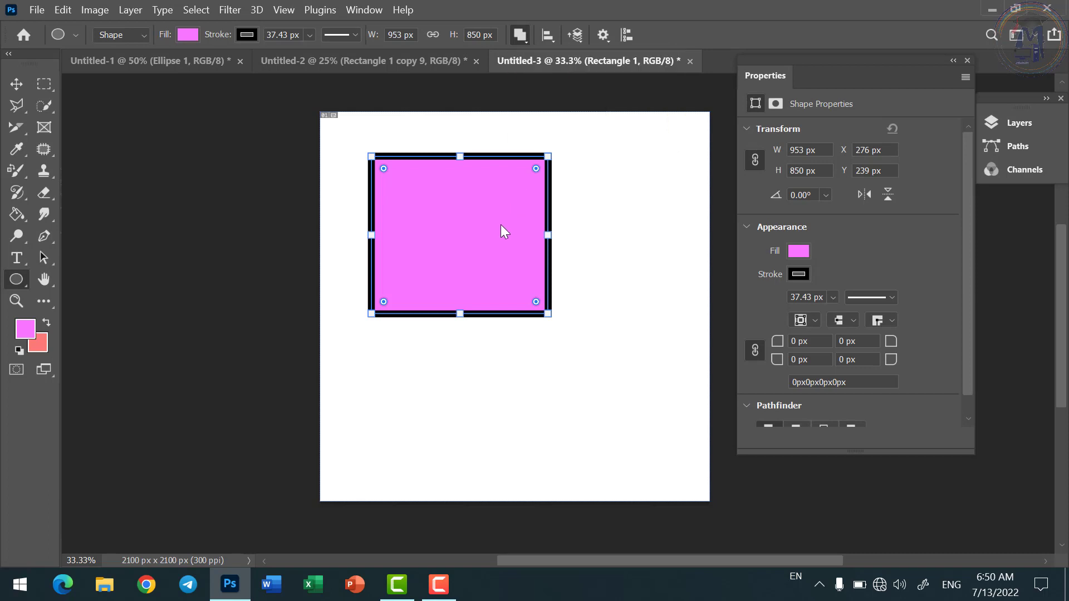
pyautogui.moveTo(472, 232)
pyautogui.mouseDown()
pyautogui.moveTo(596, 372)
pyautogui.moveTo(662, 415)
pyautogui.mouseUp()
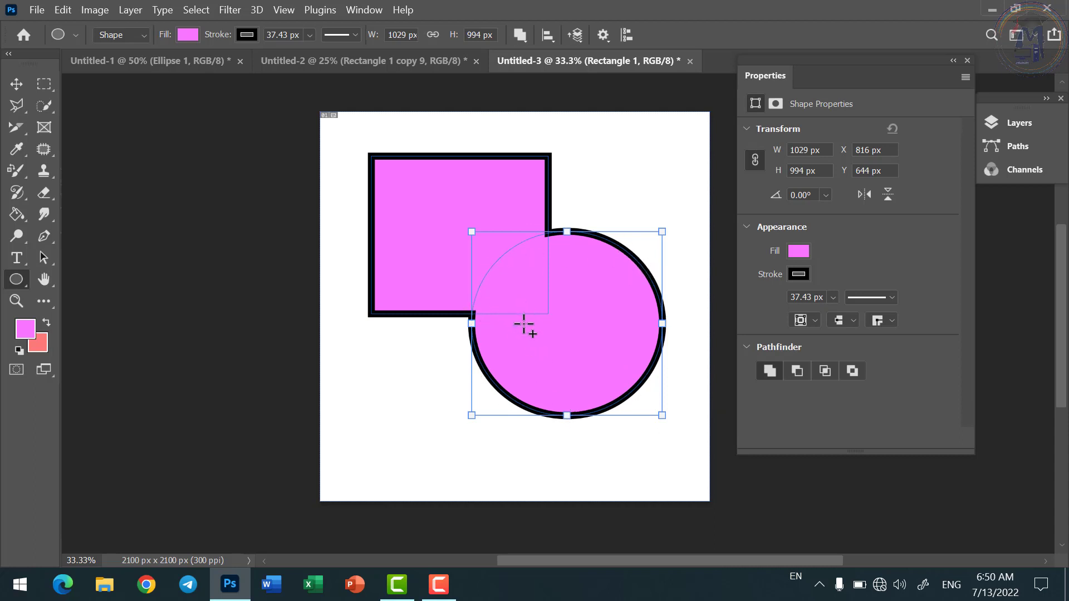
pyautogui.hotkey('ctrl', 'z')
# Step: Try Subtract Front Shape with an ellipse about 1331 × 1186 px overlapping the rectangle, and undo the ellipse and the mode change
pyautogui.click(519, 35)
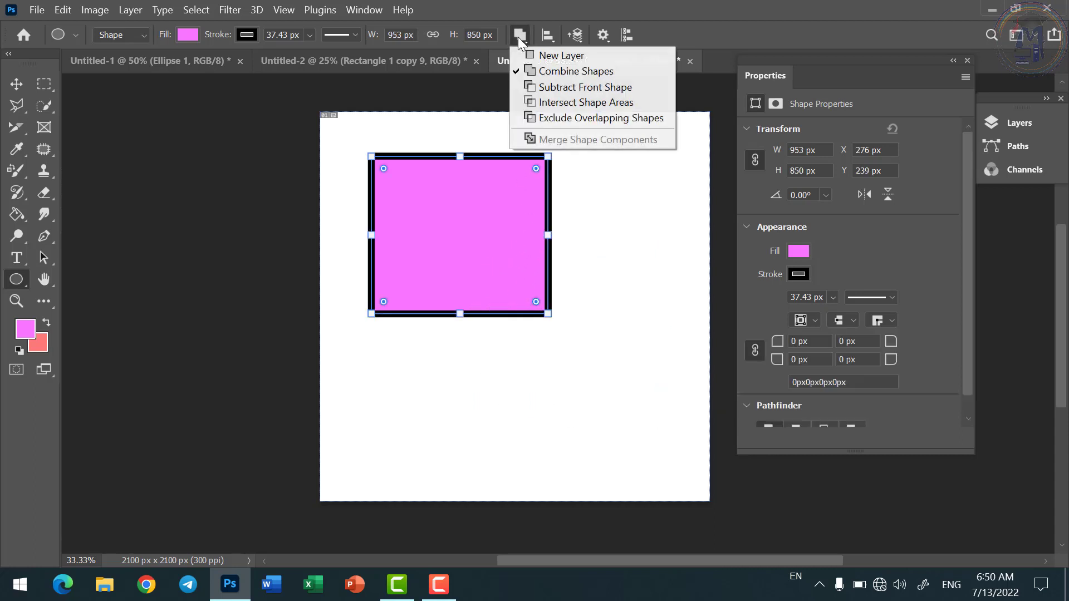
pyautogui.click(550, 88)
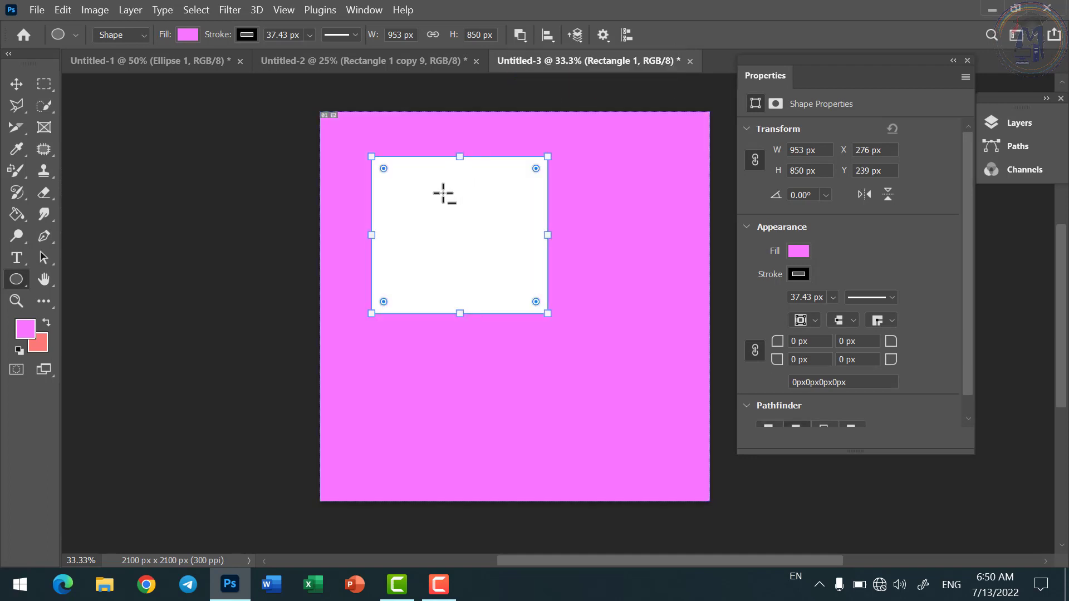
pyautogui.moveTo(407, 191); pyautogui.dragTo(654, 411)
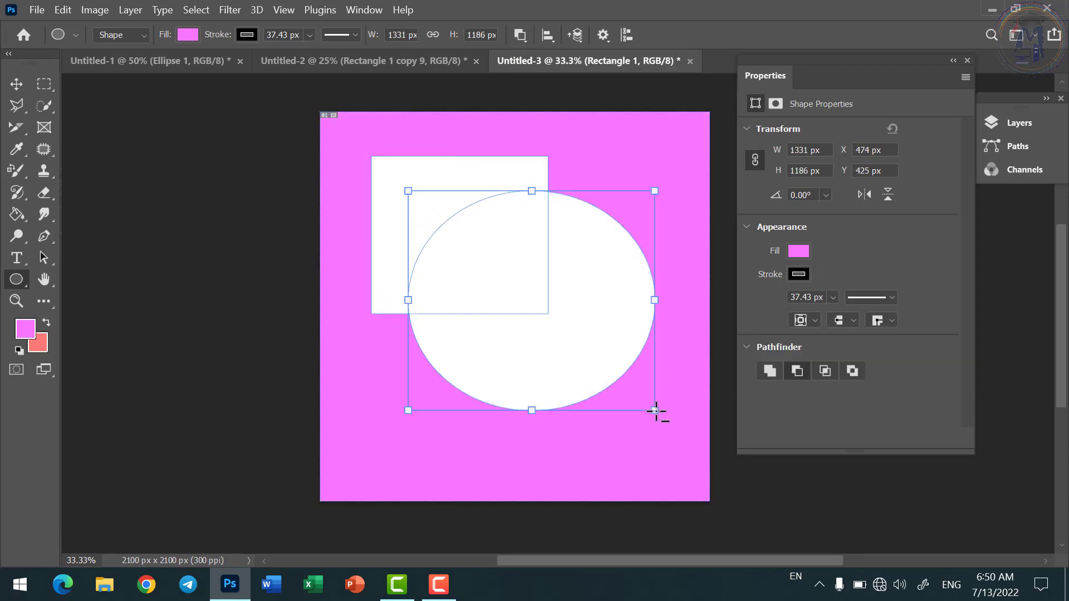
pyautogui.hotkey('ctrl', 'z')
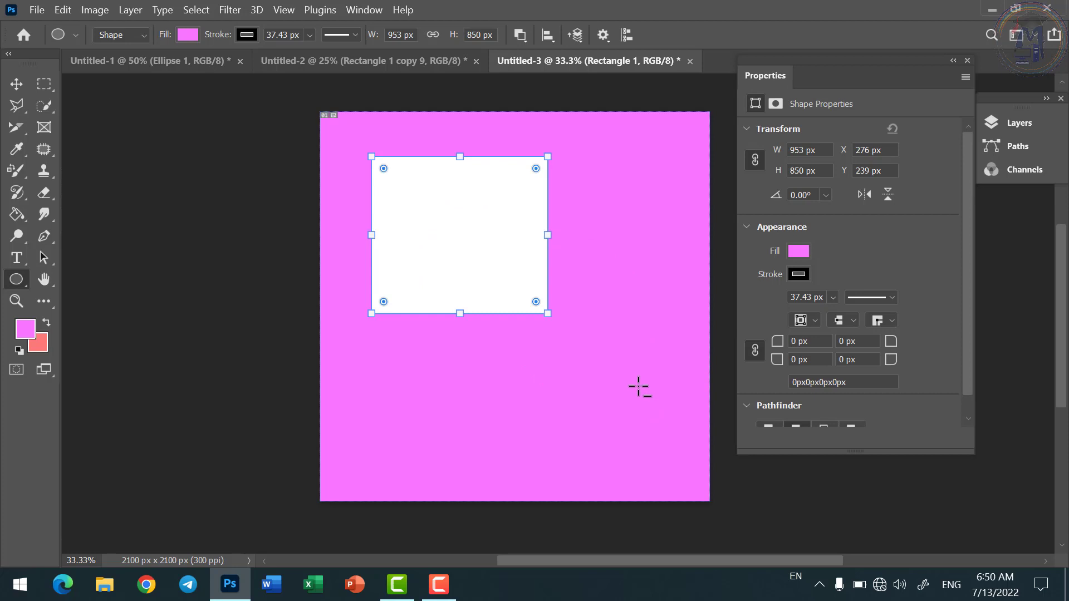
pyautogui.hotkey('ctrl', 'z')
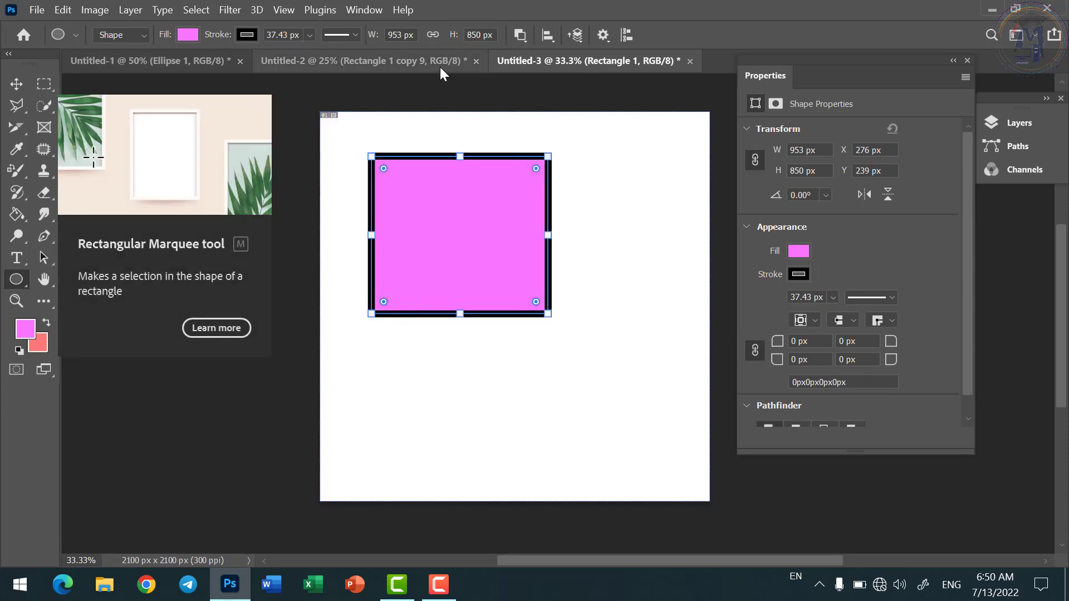
# Step: Set the path operation to Intersect Shape Areas and try two ellipses across the rectangle, the second about 1468 × 463 px, undoing each
pyautogui.click(519, 35)
pyautogui.click(573, 102)
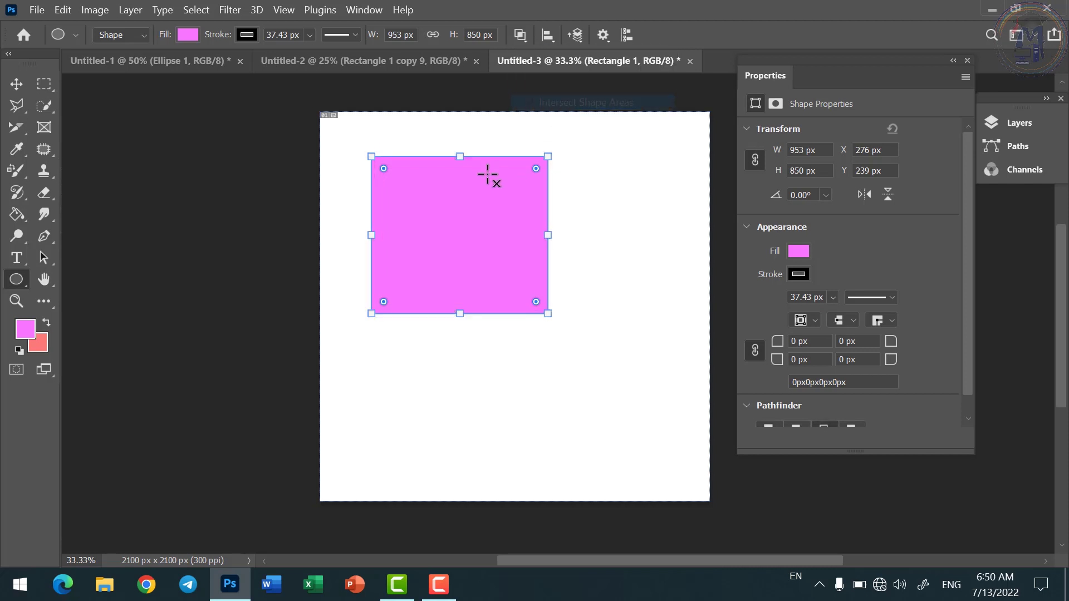
pyautogui.moveTo(354, 182); pyautogui.dragTo(546, 308)
pyautogui.hotkey('ctrl', 'z')
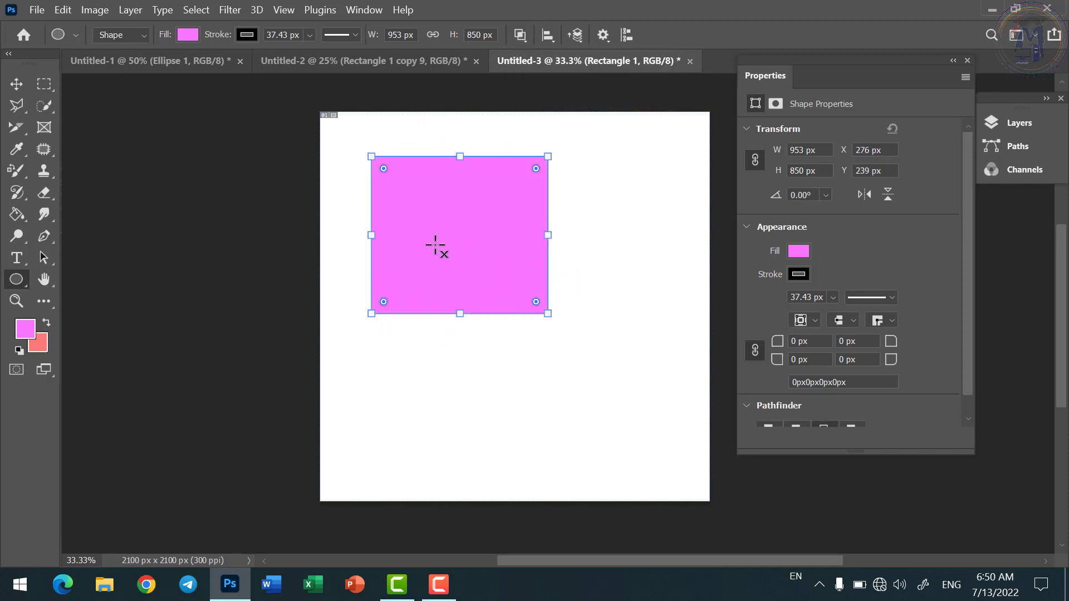
pyautogui.moveTo(345, 211); pyautogui.dragTo(616, 297)
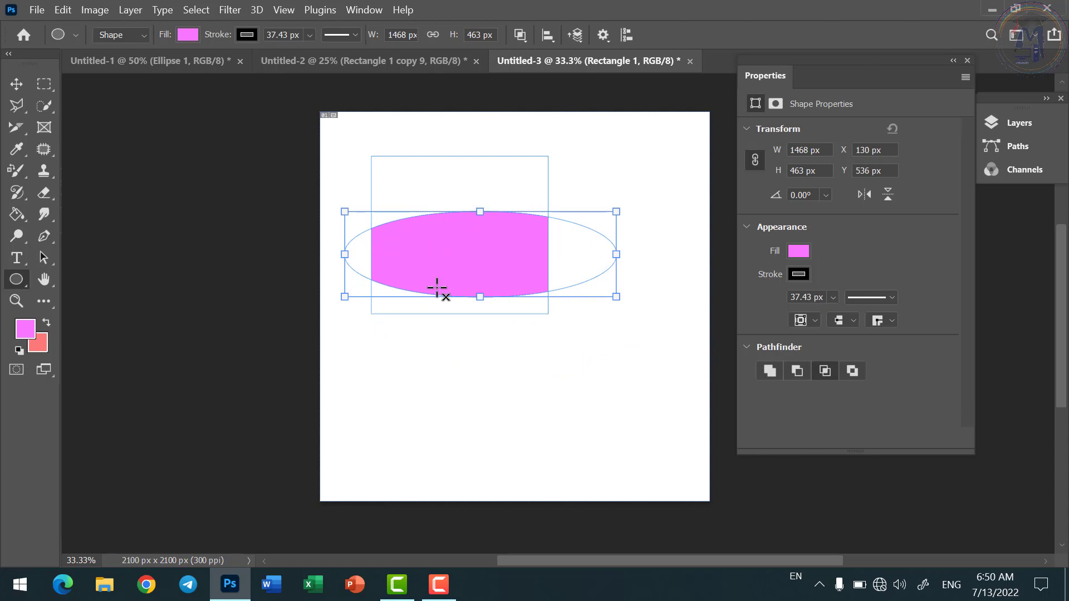
pyautogui.hotkey('ctrl', 'z')
# Step: Review the shape's path operation, alignment, arrangement and path options, and turn on Align Edges
pyautogui.click(520, 36)
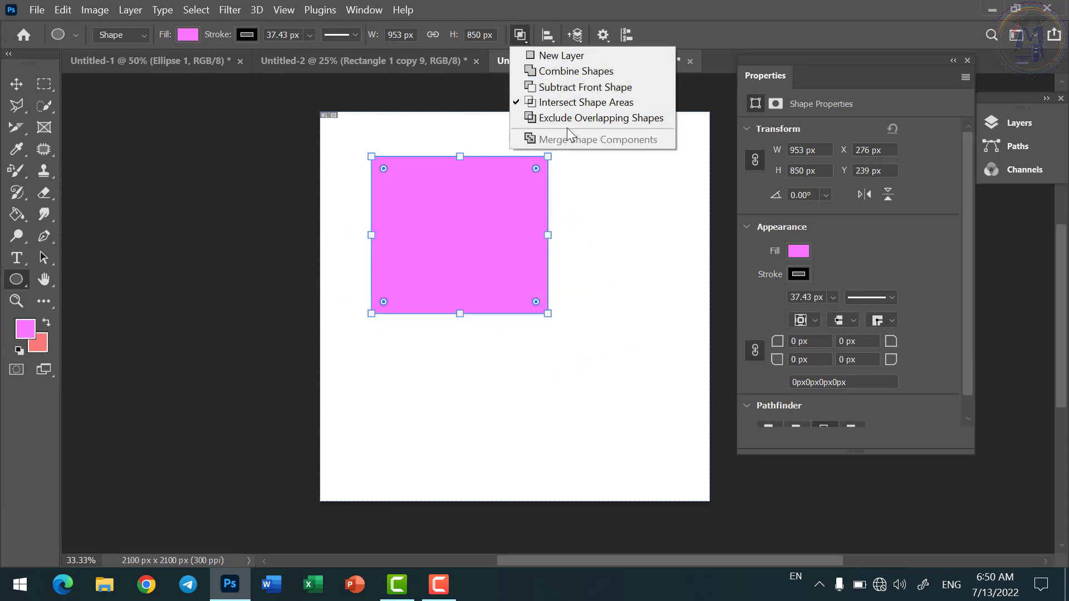
pyautogui.click(516, 35)
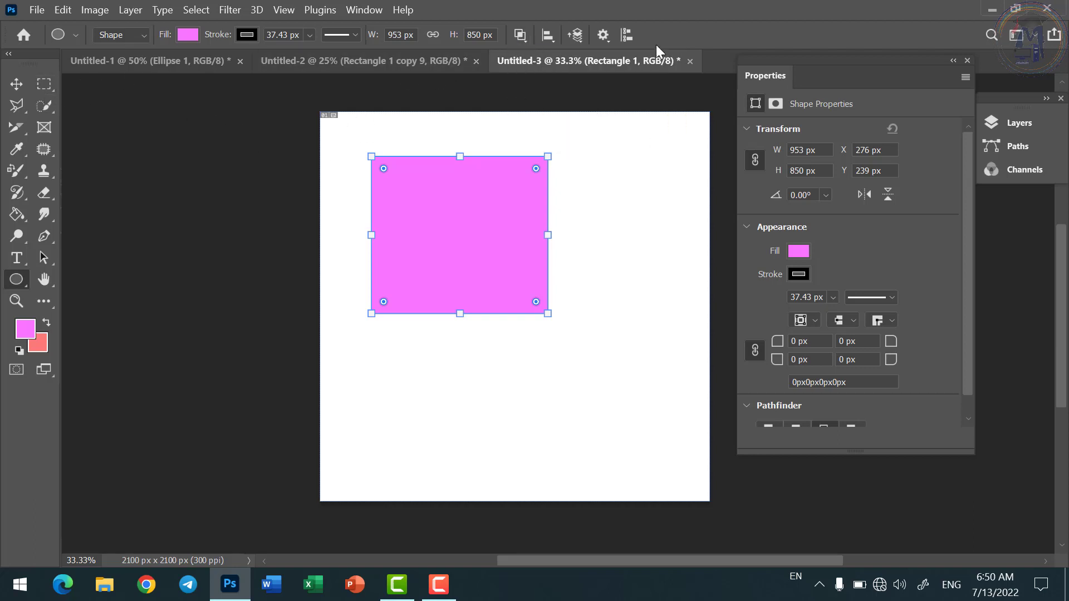
pyautogui.click(549, 35)
pyautogui.click(573, 35)
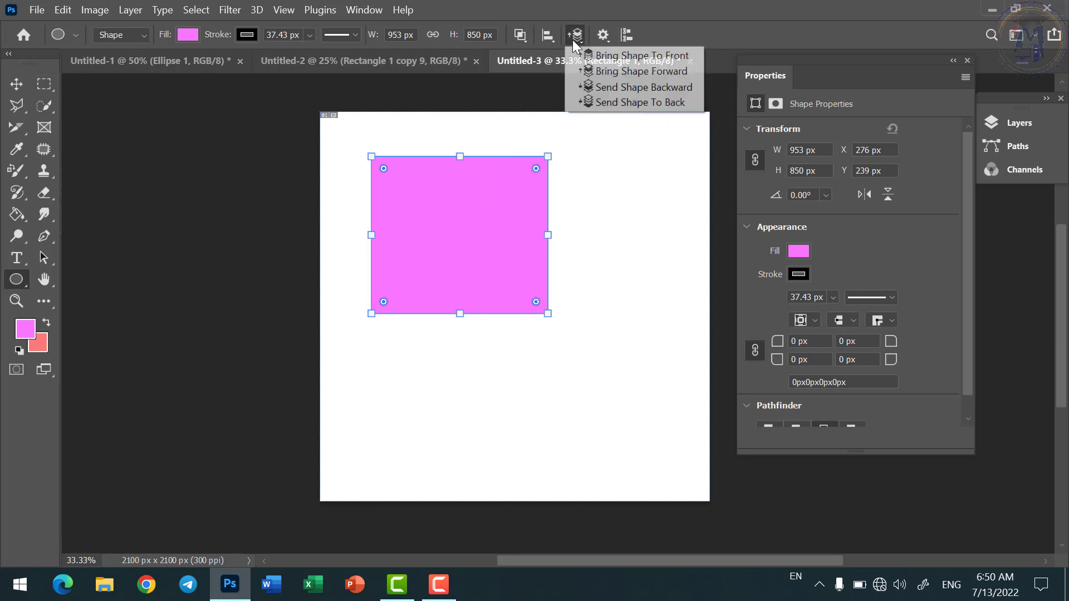
pyautogui.click(605, 37)
pyautogui.click(609, 40)
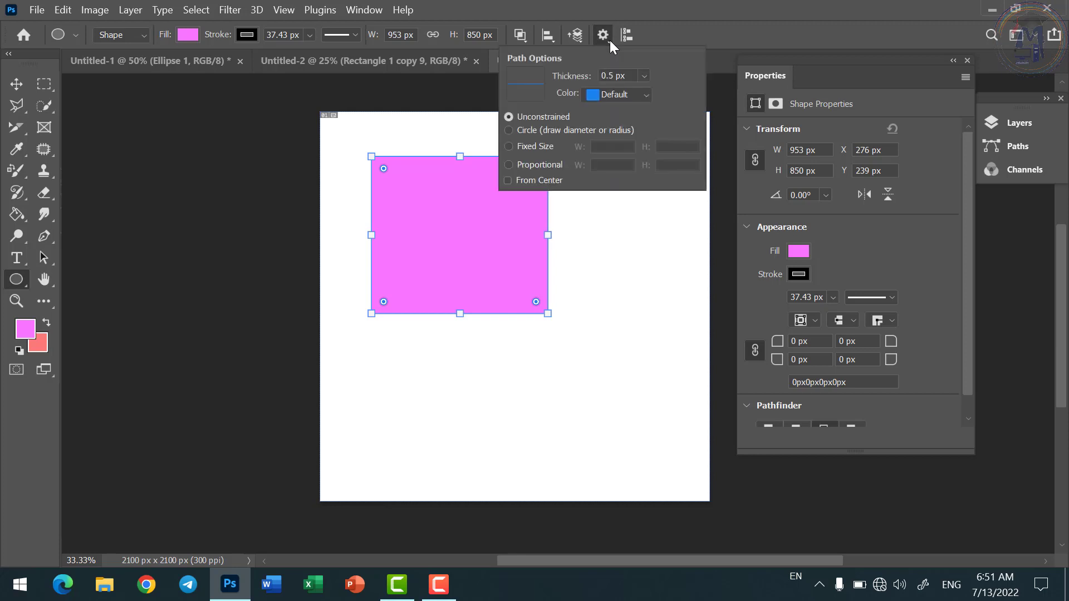
pyautogui.click(609, 41)
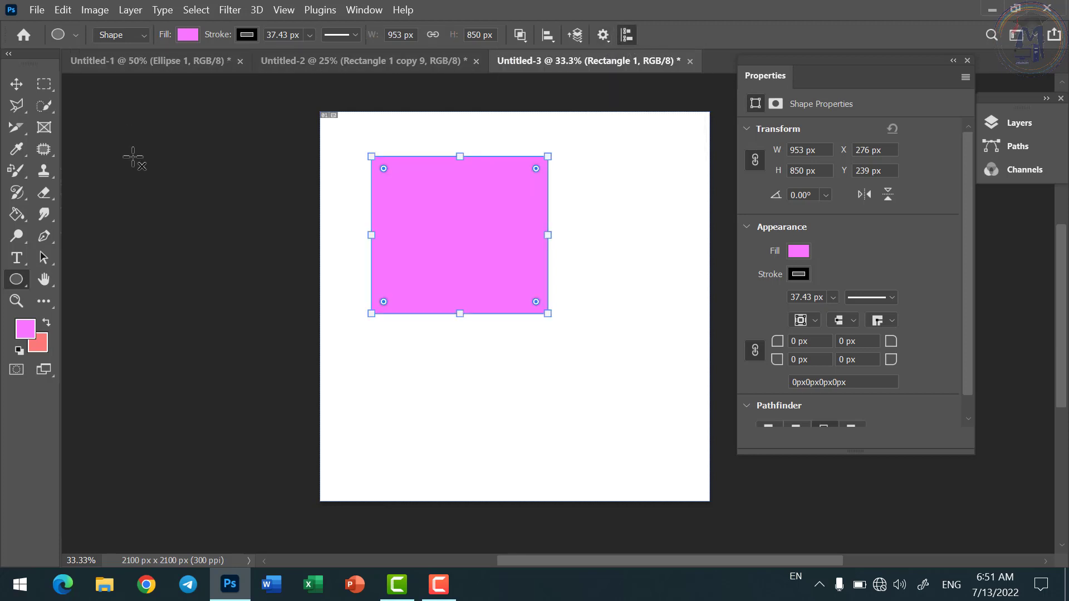
# Step: Review the available shape tool variants, switch to the Move tool and deselect the pink rectangle
pyautogui.click(130, 189)
pyautogui.click(587, 230)
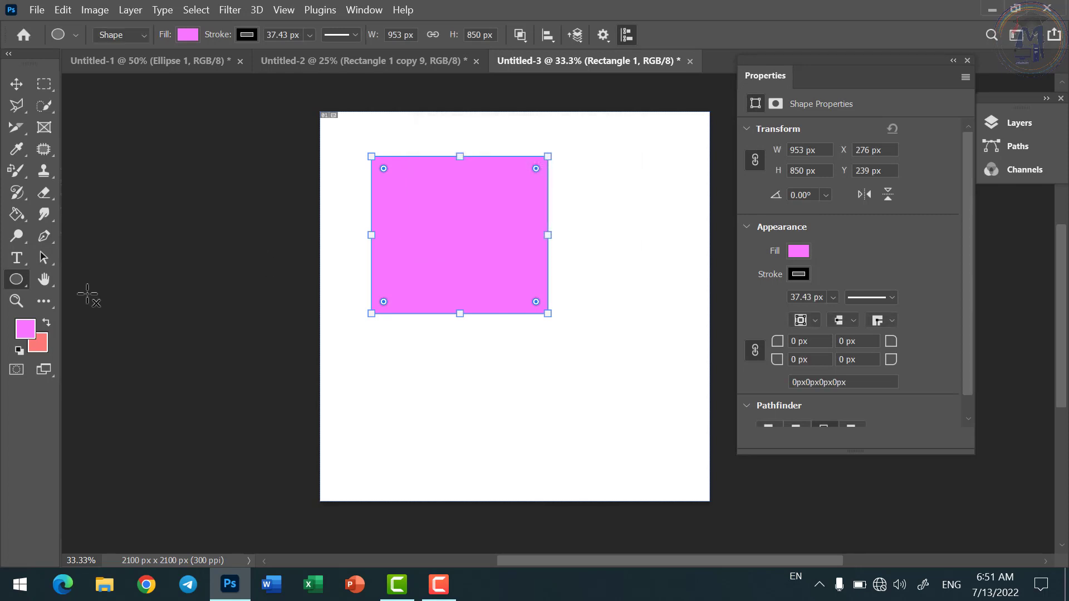
pyautogui.rightClick(16, 280)
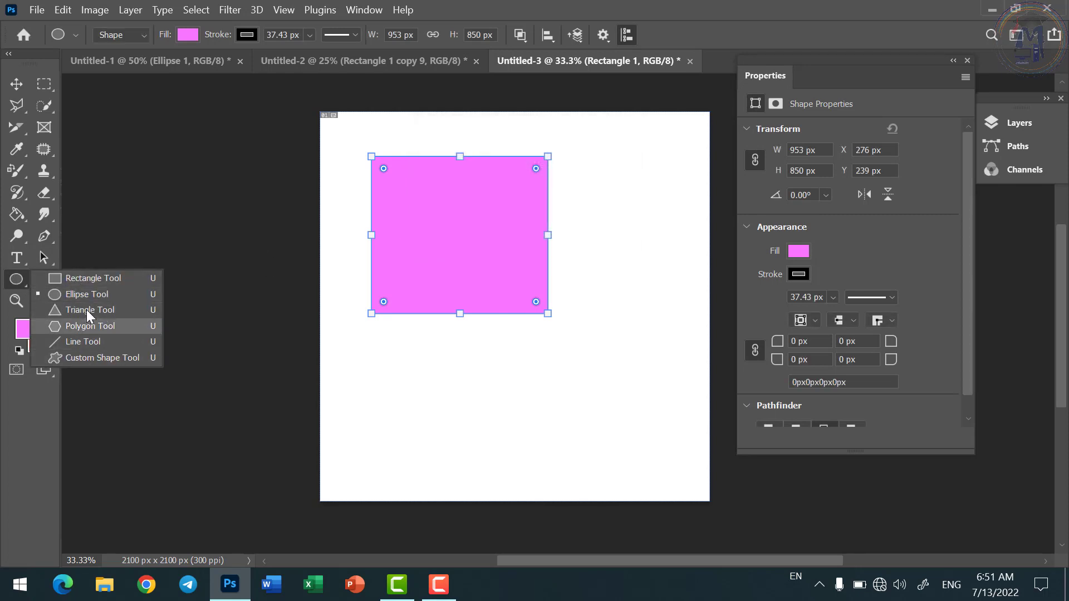
pyautogui.click(16, 83)
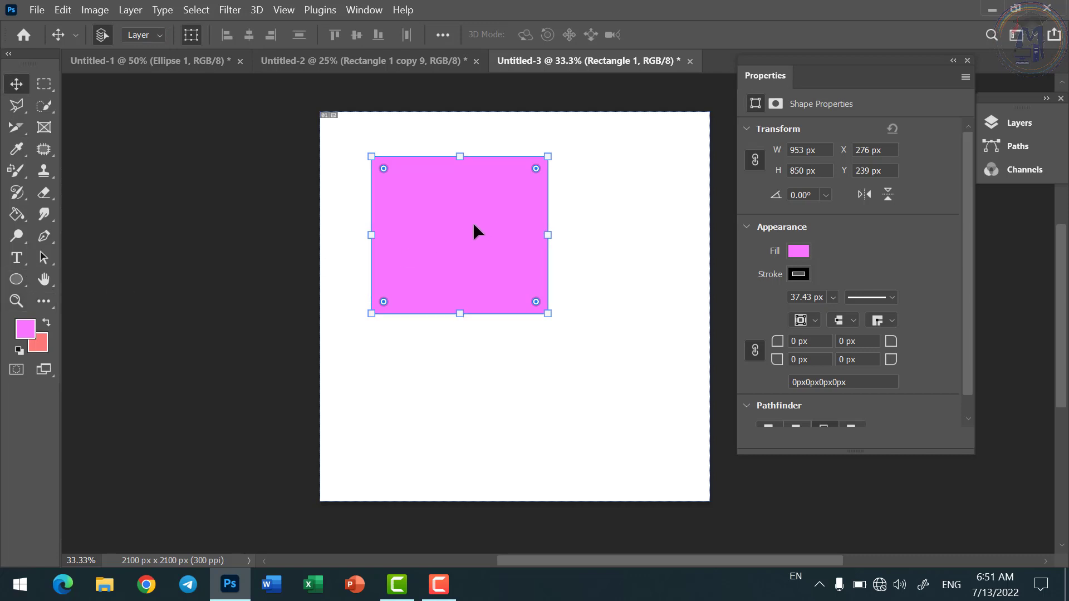
pyautogui.click(591, 251)
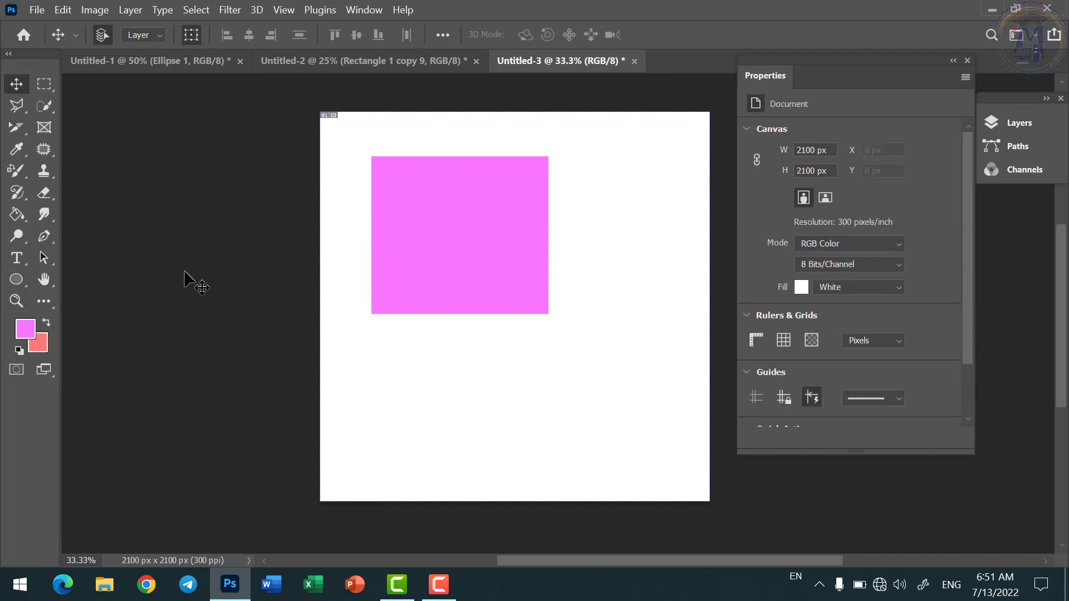
# Step: Demonstrate the Zoom tool by magnifying the canvas to 200% and reducing it to 25%
pyautogui.click(15, 301)
pyautogui.click(573, 274)
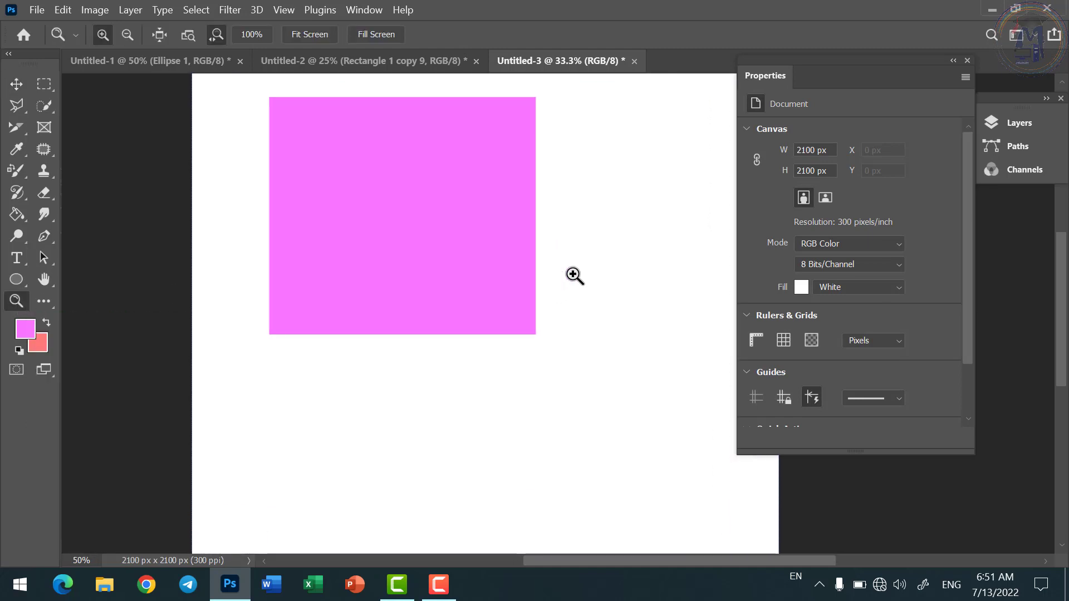
pyautogui.click(574, 275)
pyautogui.click(573, 275)
pyautogui.click(574, 275)
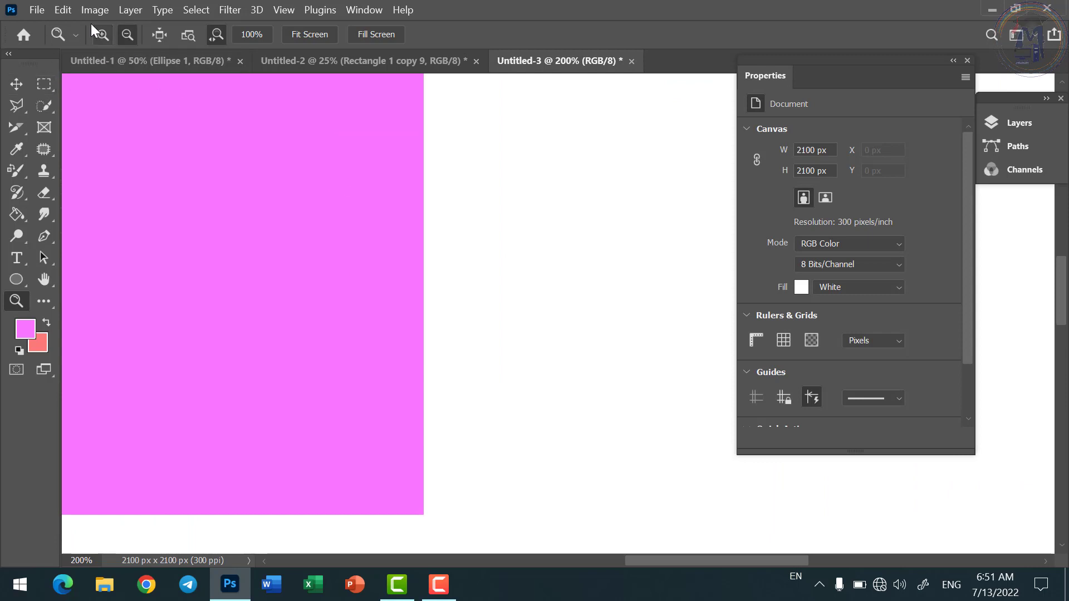
pyautogui.click(342, 256)
pyautogui.click(341, 256)
pyautogui.click(341, 257)
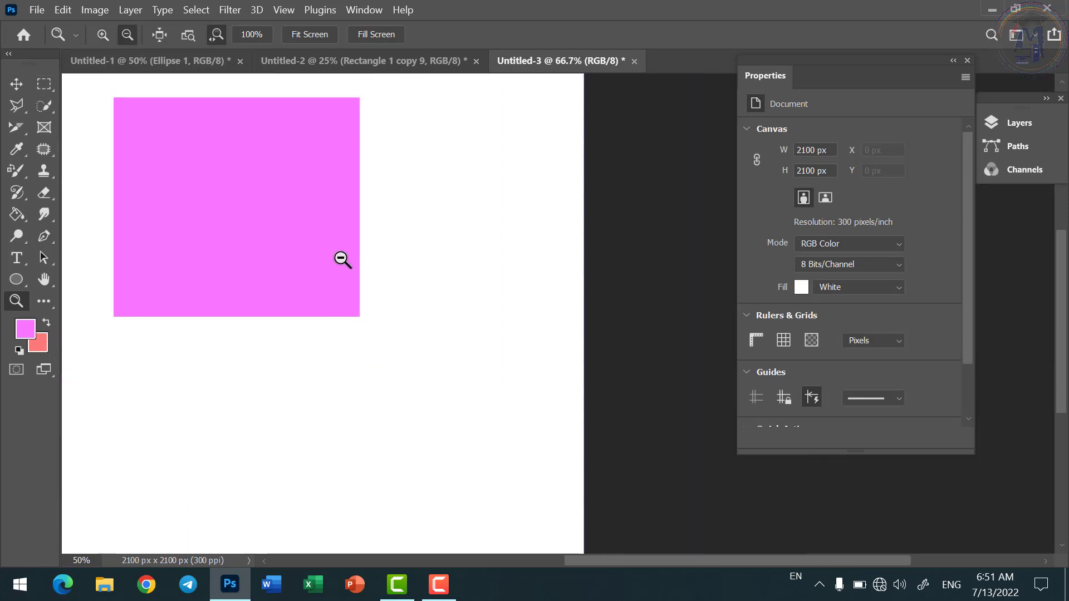
pyautogui.click(343, 260)
# Step: Zoom the canvas in to 100%, out to 33.3% and in to 50%, and return to the Move tool
pyautogui.click(102, 33)
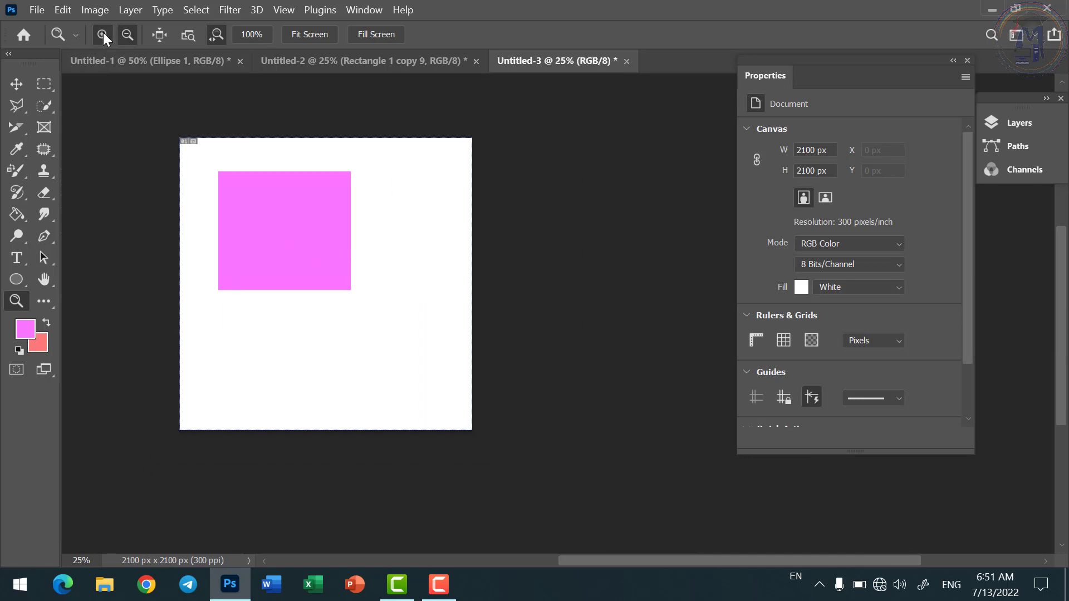
pyautogui.click(200, 161)
pyautogui.click(200, 161)
pyautogui.click(200, 162)
pyautogui.click(200, 161)
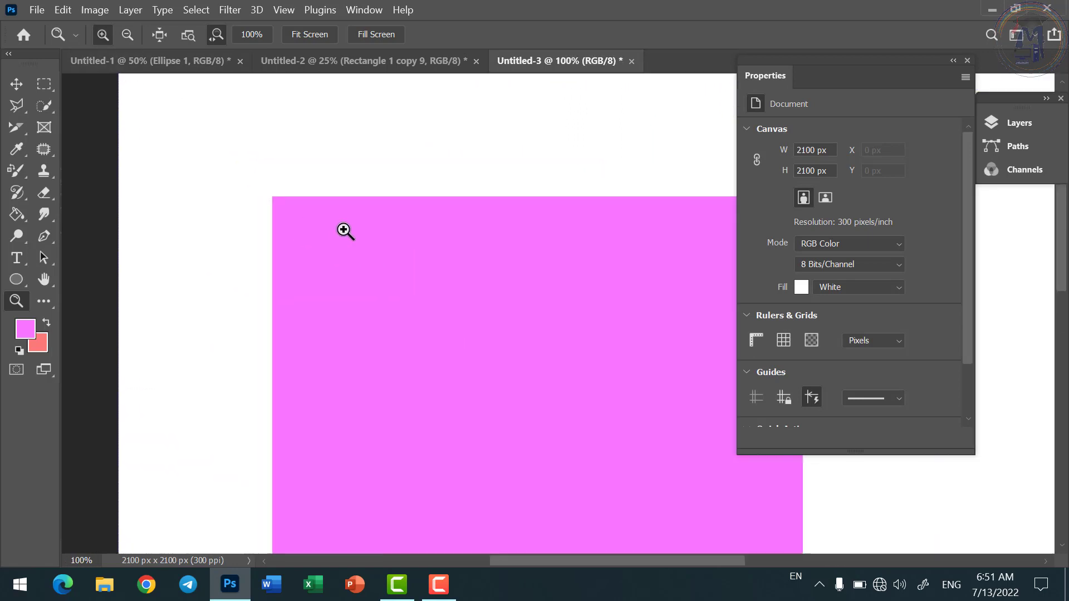
pyautogui.click(127, 34)
pyautogui.click(463, 257)
pyautogui.click(463, 256)
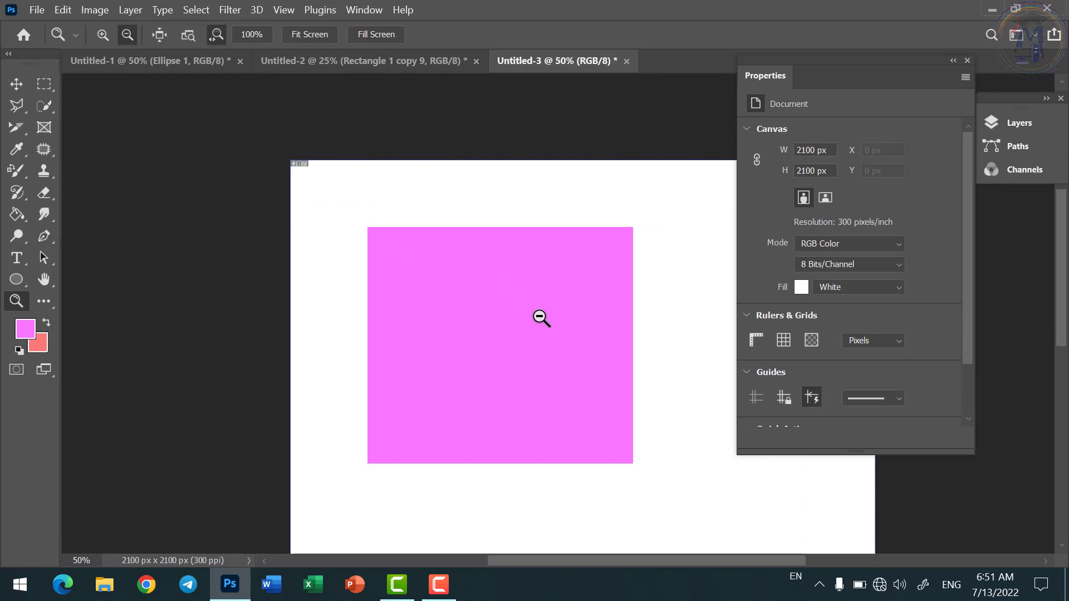
pyautogui.click(542, 318)
pyautogui.click(102, 34)
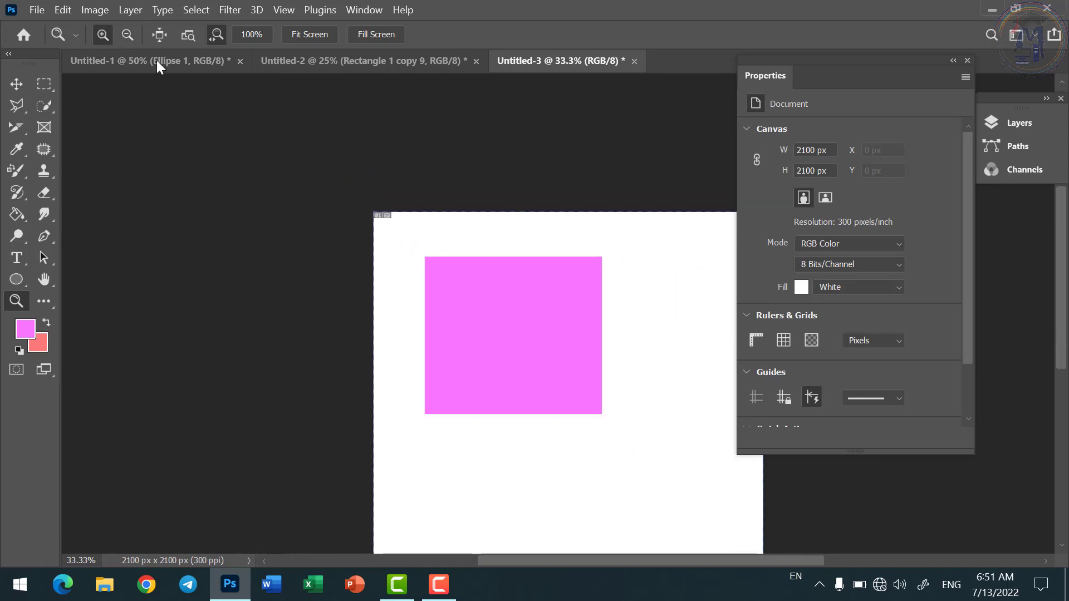
pyautogui.click(639, 324)
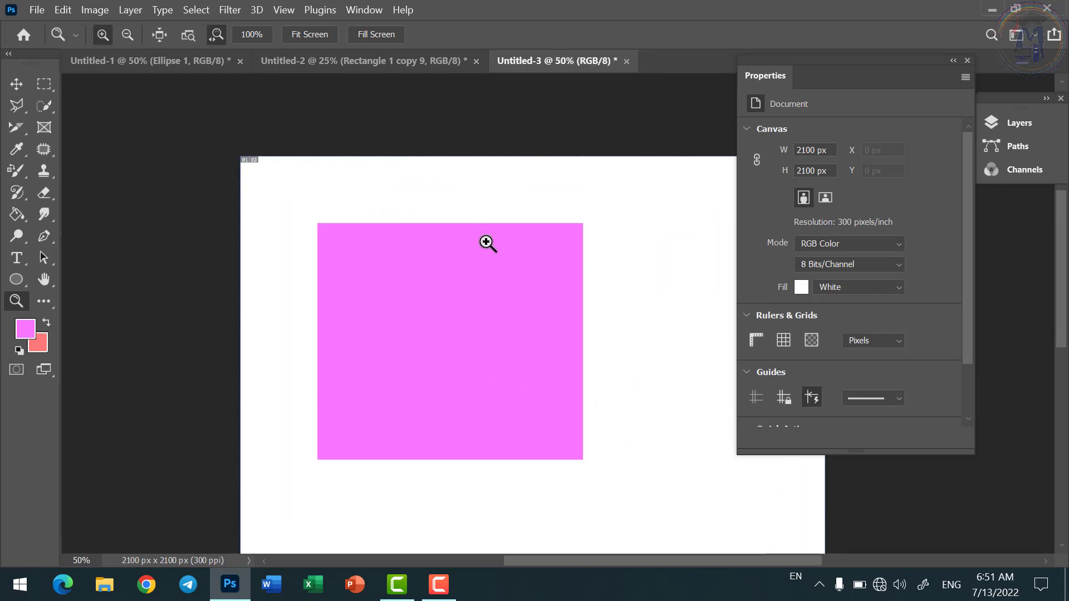
pyautogui.press('v')
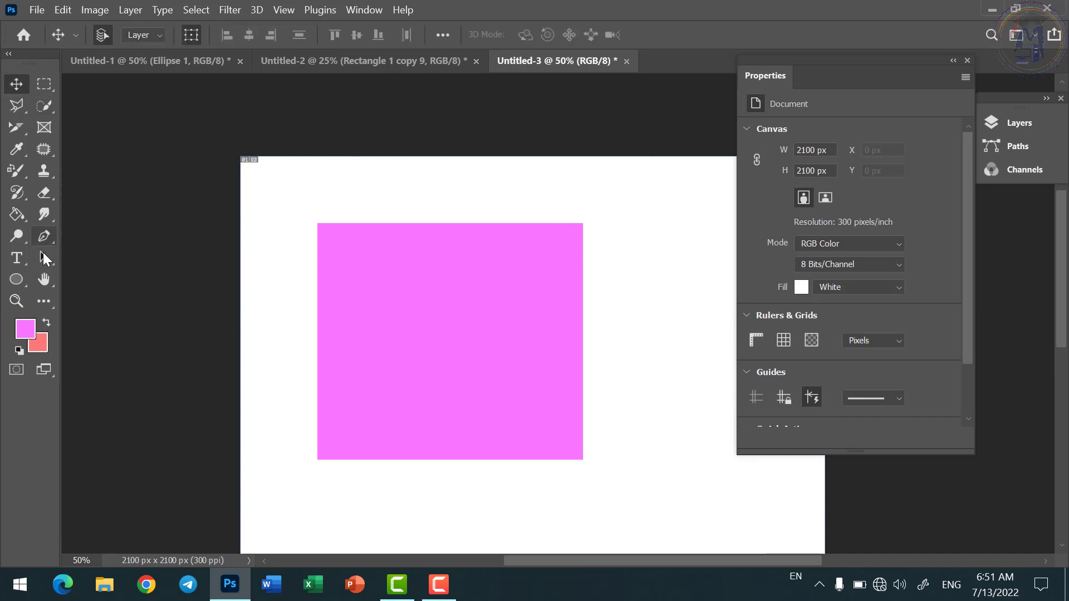
# Step: With the Ellipse tool active, magnify the rectangle to 12800% to inspect the pixel grid, and reduce the view to 33.3%
pyautogui.click(22, 280)
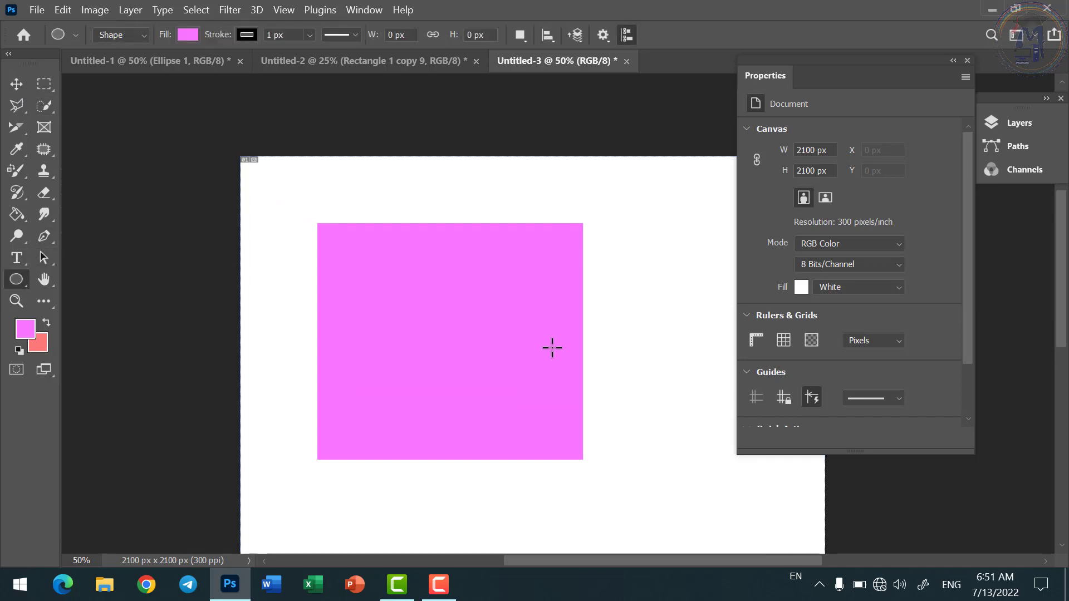
pyautogui.scroll(8, 552, 348)
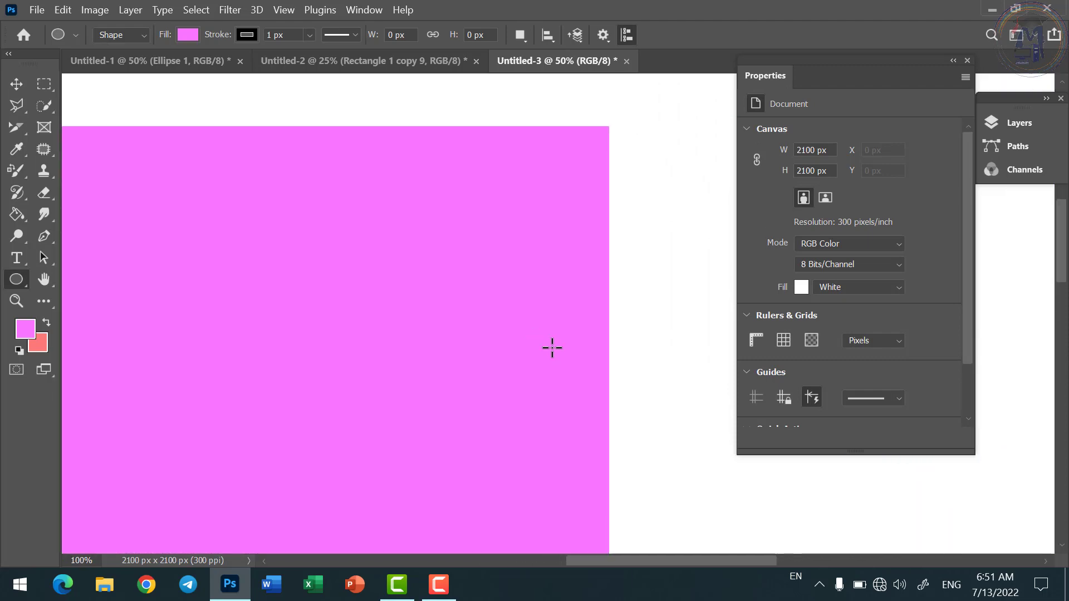
pyautogui.scroll(7, 551, 348)
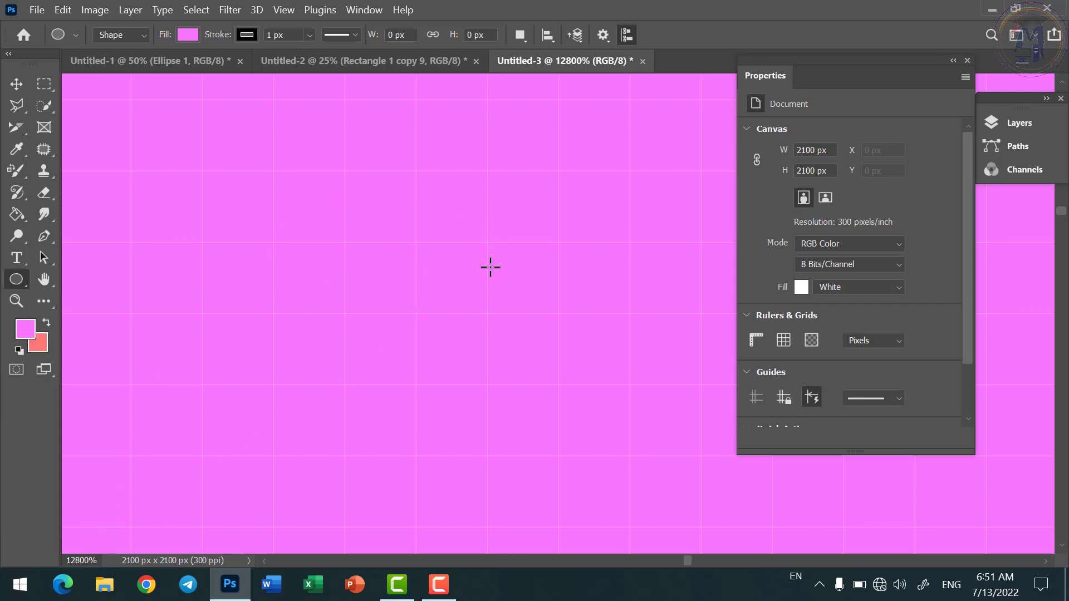
pyautogui.scroll(-10, 490, 267)
pyautogui.scroll(-7, 490, 267)
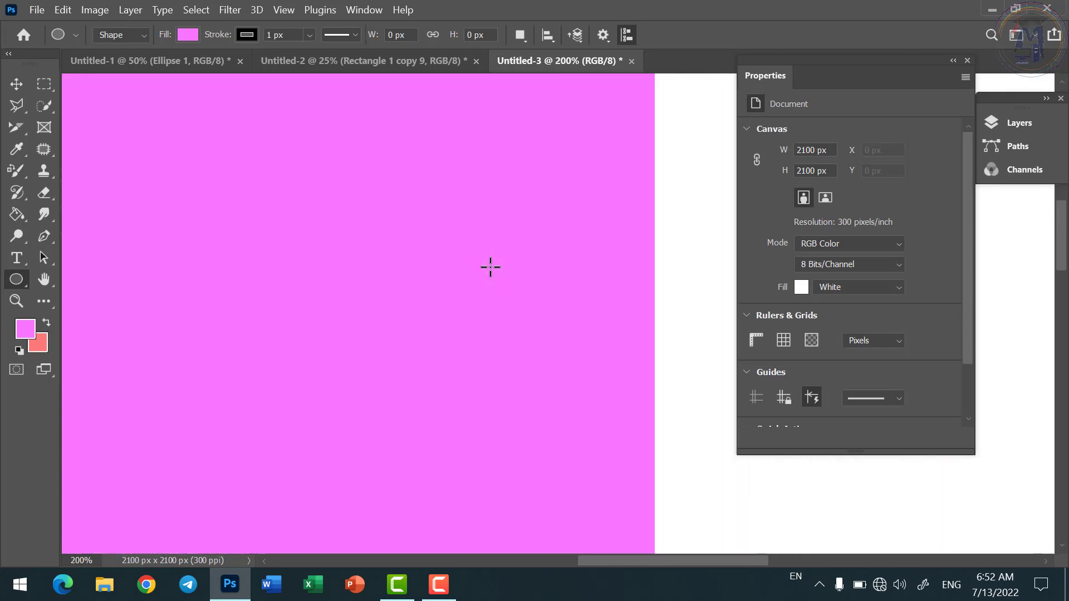
pyautogui.scroll(-1, 490, 267)
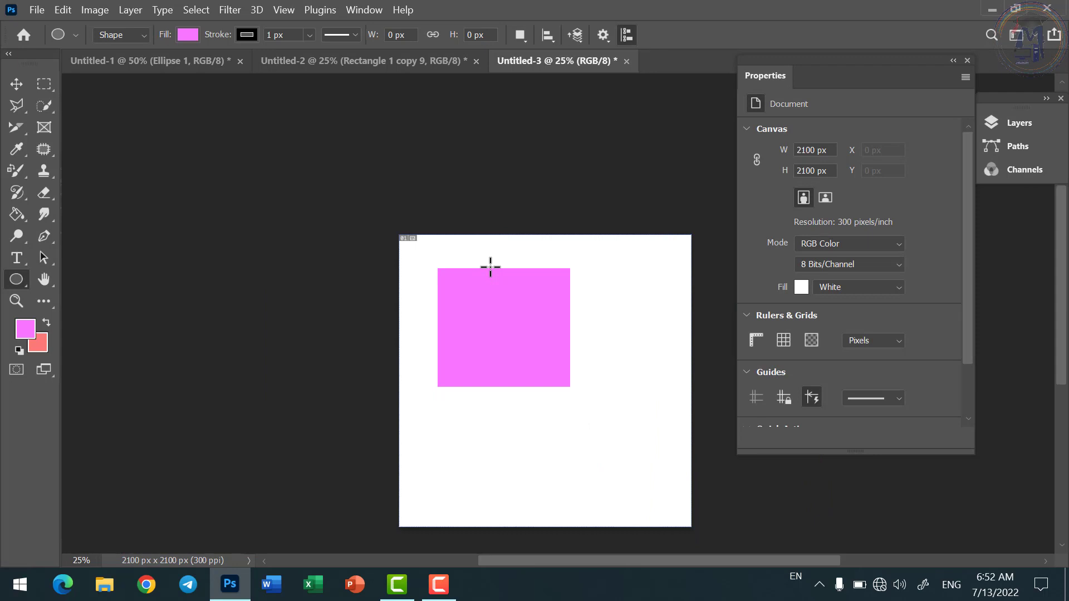
pyautogui.scroll(2, 490, 267)
pyautogui.scroll(-1, 490, 267)
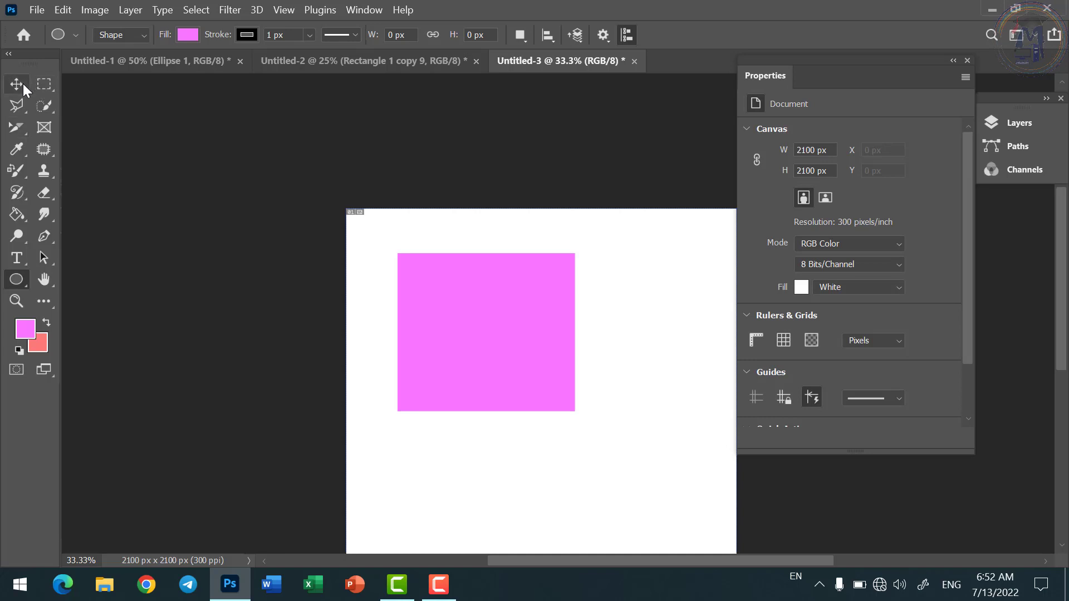
# Step: Compare the option settings of the Zoom, Ellipse and Move tools, and of the tools from Lasso through Paint Bucket
pyautogui.click(18, 298)
pyautogui.click(19, 279)
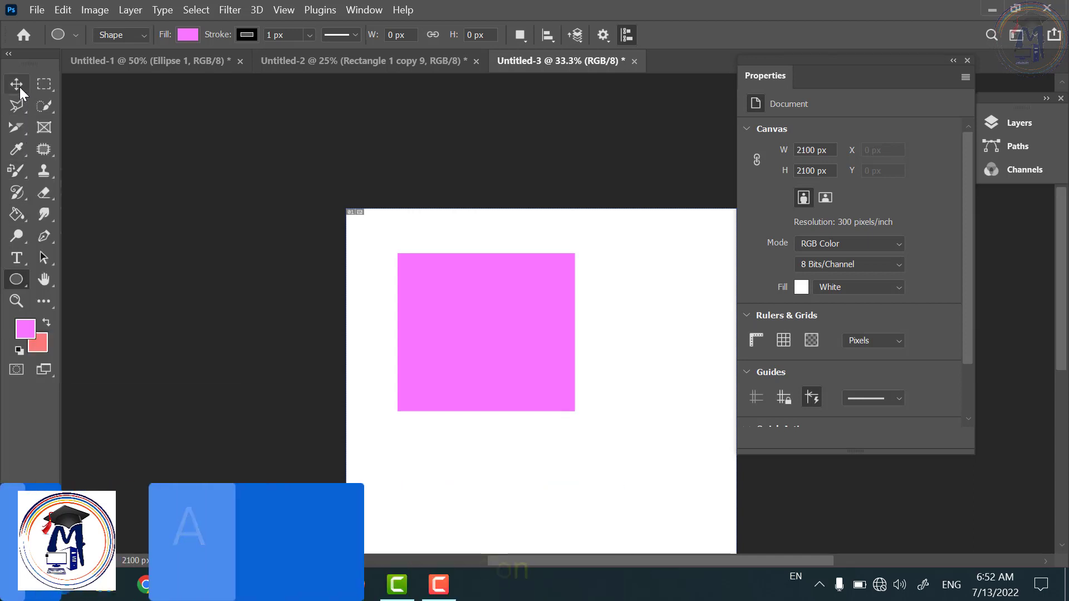
pyautogui.click(19, 87)
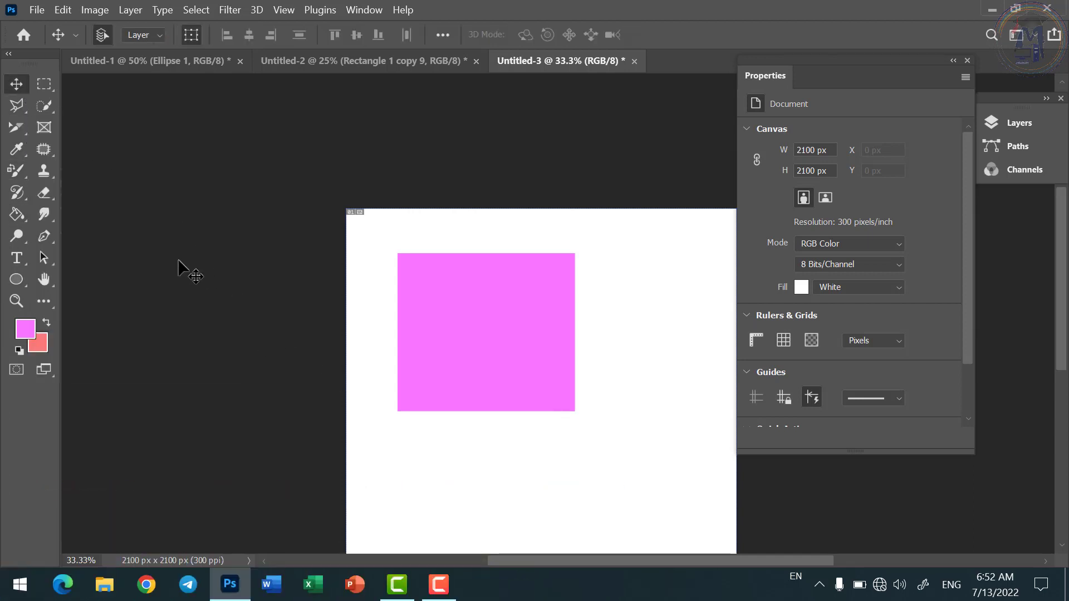
pyautogui.click(19, 101)
pyautogui.click(18, 86)
pyautogui.click(19, 105)
pyautogui.click(19, 134)
pyautogui.click(23, 165)
pyautogui.click(22, 194)
pyautogui.click(21, 216)
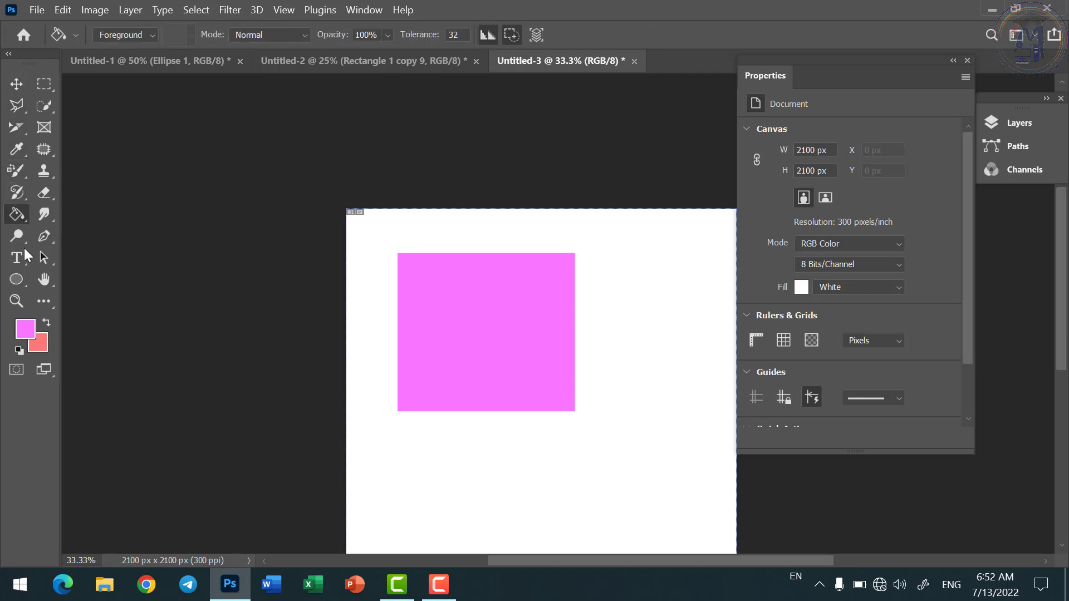
# Step: Examine the option settings of the Type, Ellipse, Zoom, Dodge, Color Replacement and Art History Brush tools
pyautogui.click(21, 259)
pyautogui.click(21, 280)
pyautogui.click(23, 302)
pyautogui.click(22, 280)
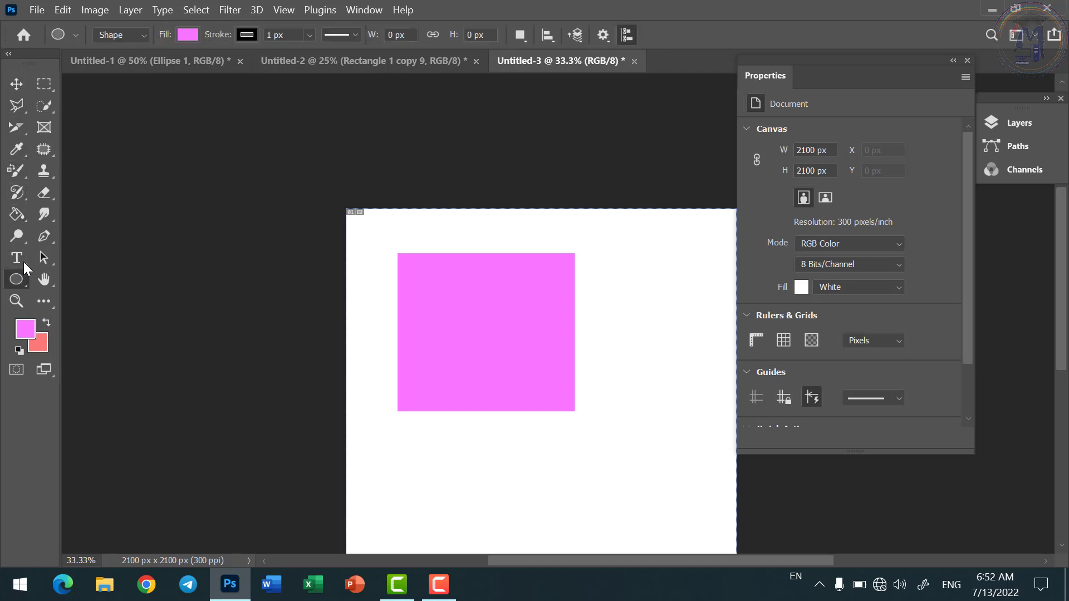
pyautogui.click(22, 259)
pyautogui.click(19, 235)
pyautogui.click(17, 194)
pyautogui.click(14, 169)
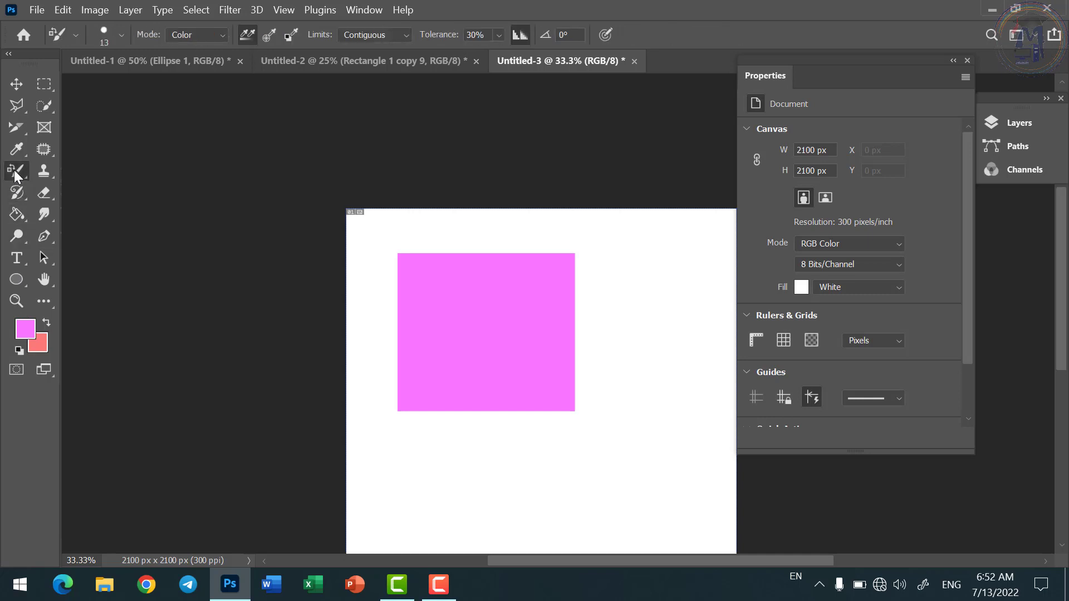
pyautogui.click(18, 195)
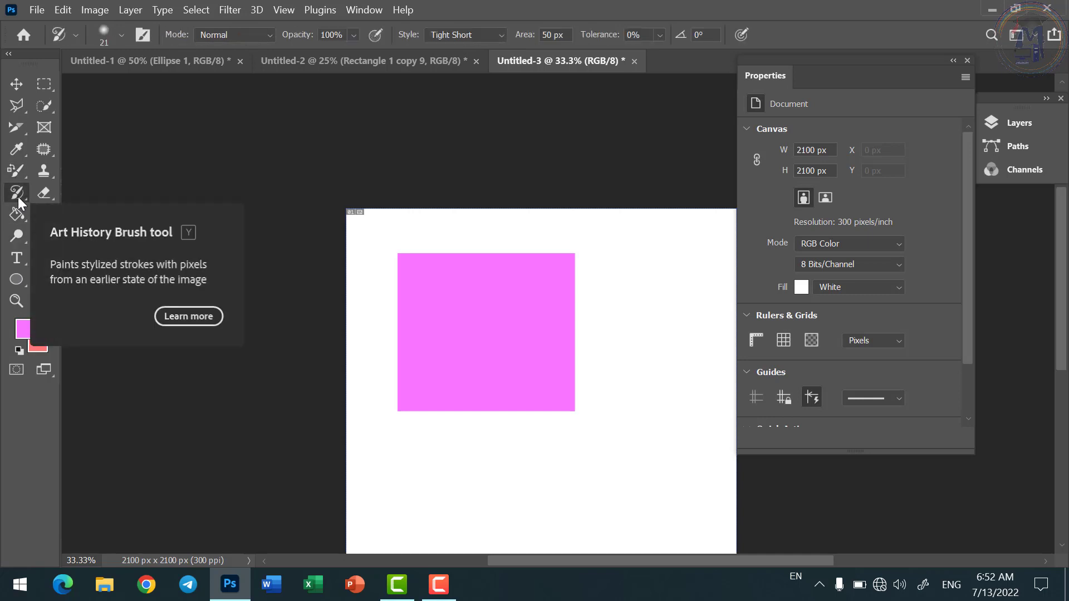